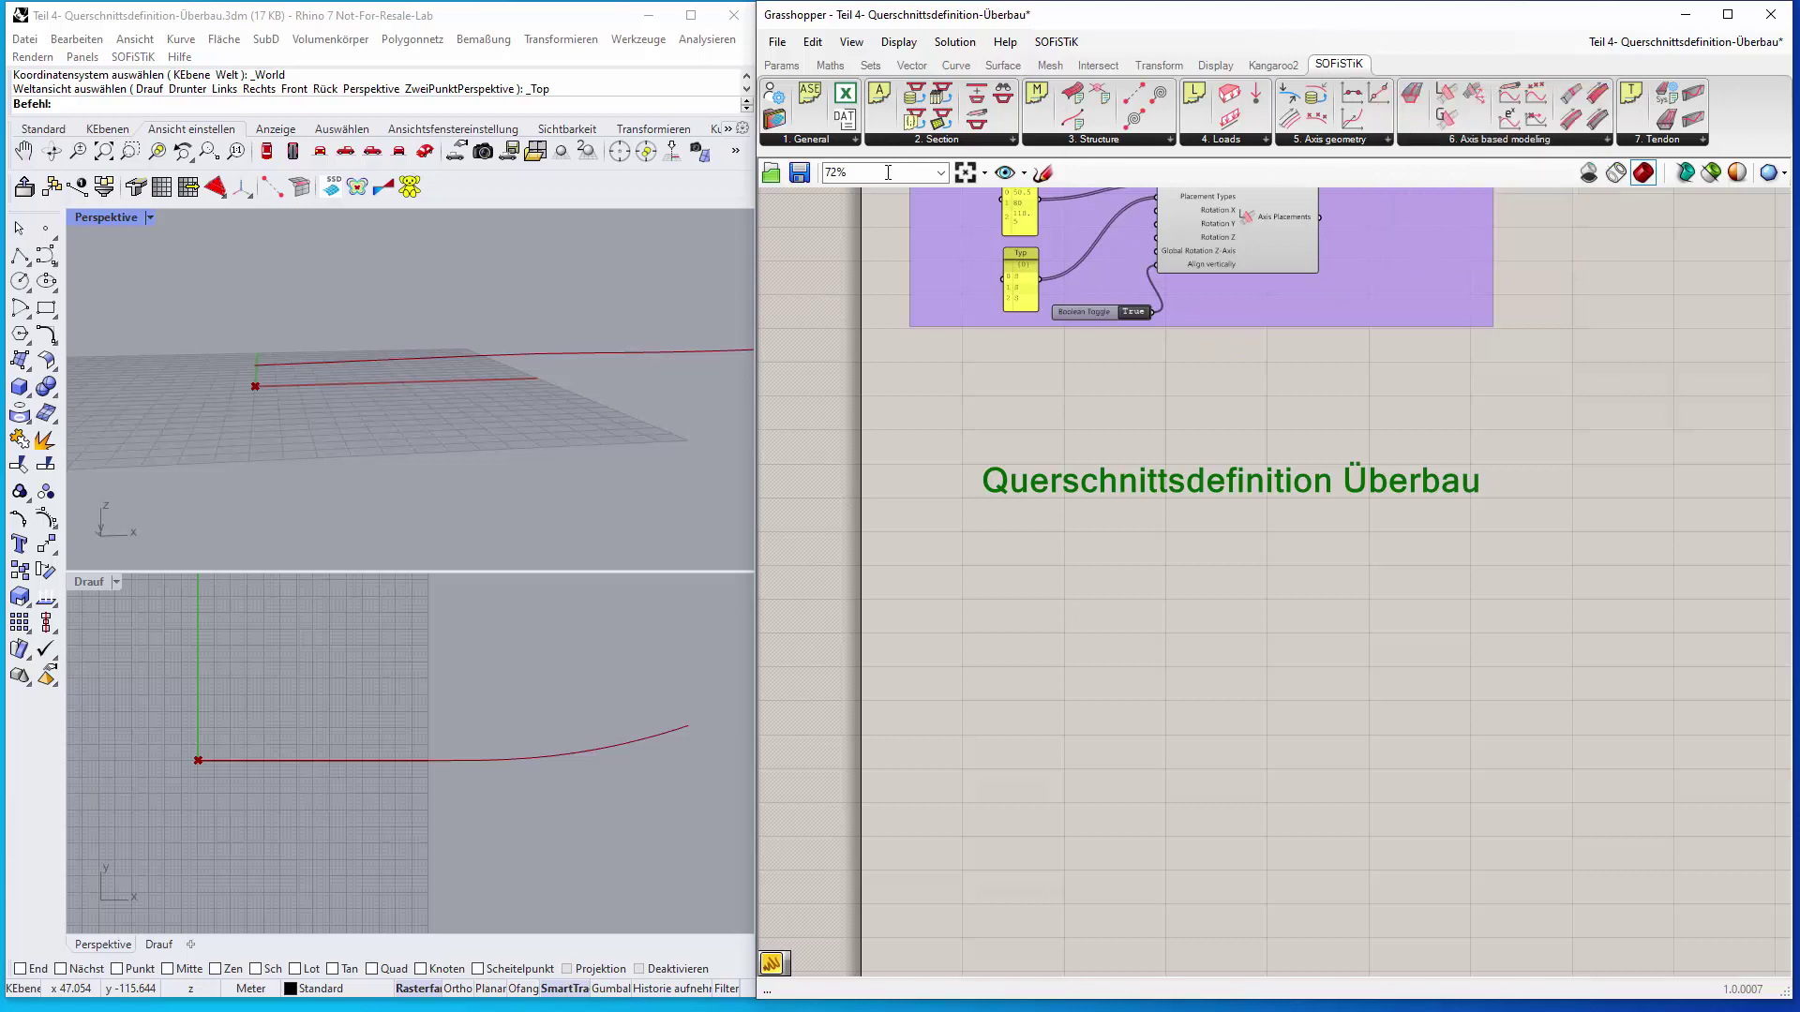
Place a ReadSectionLibrary component on the canvas below the Querschnittsdefinition Überbau heading
click(1012, 140)
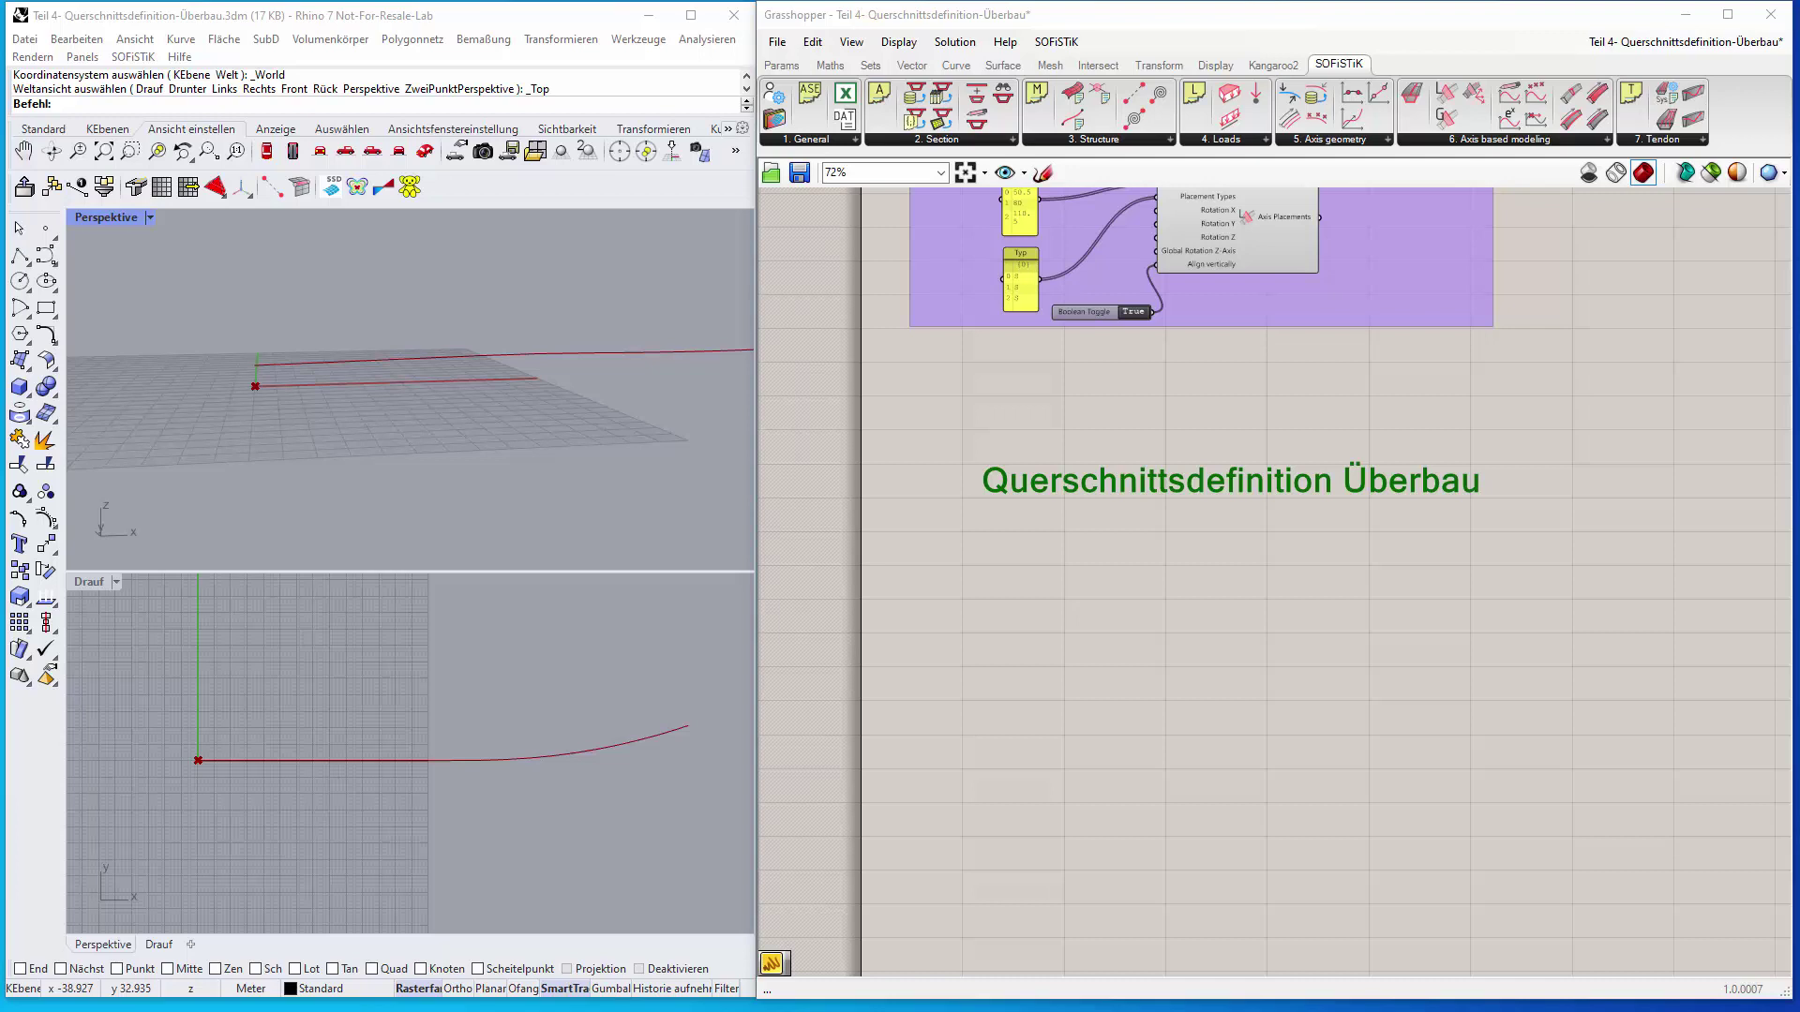
click(1014, 147)
click(1014, 147)
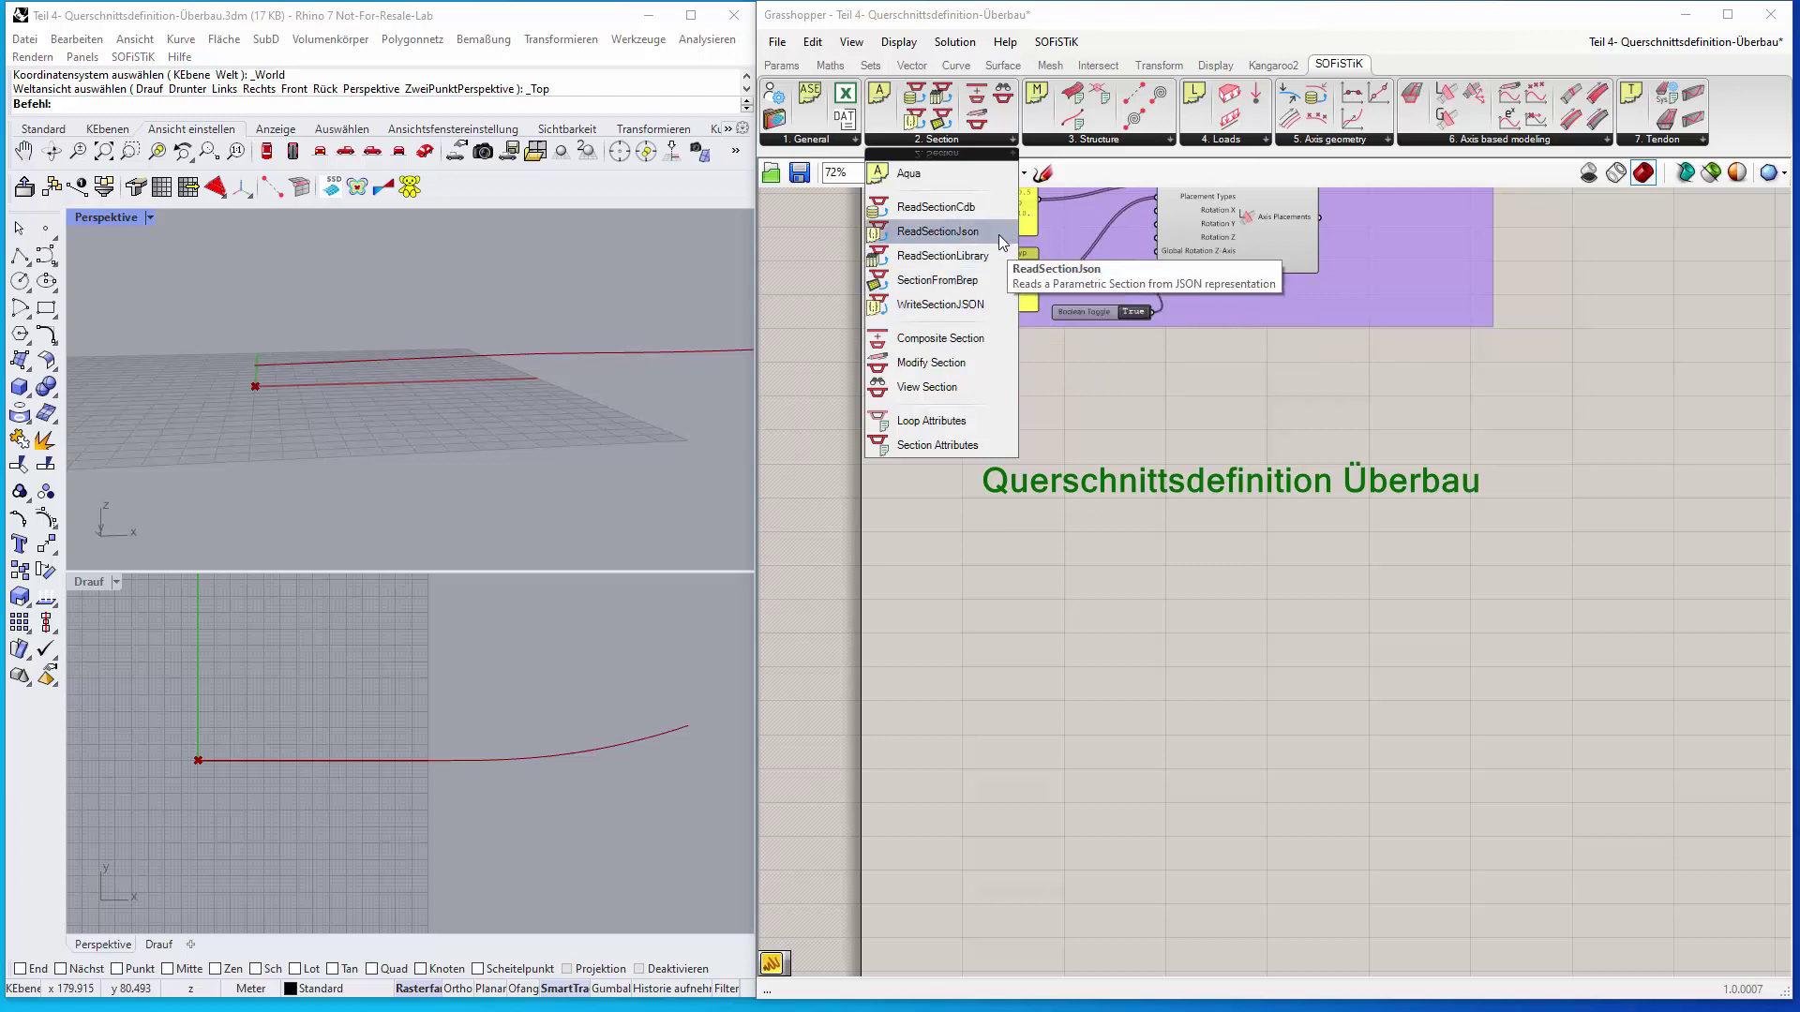
click(948, 259)
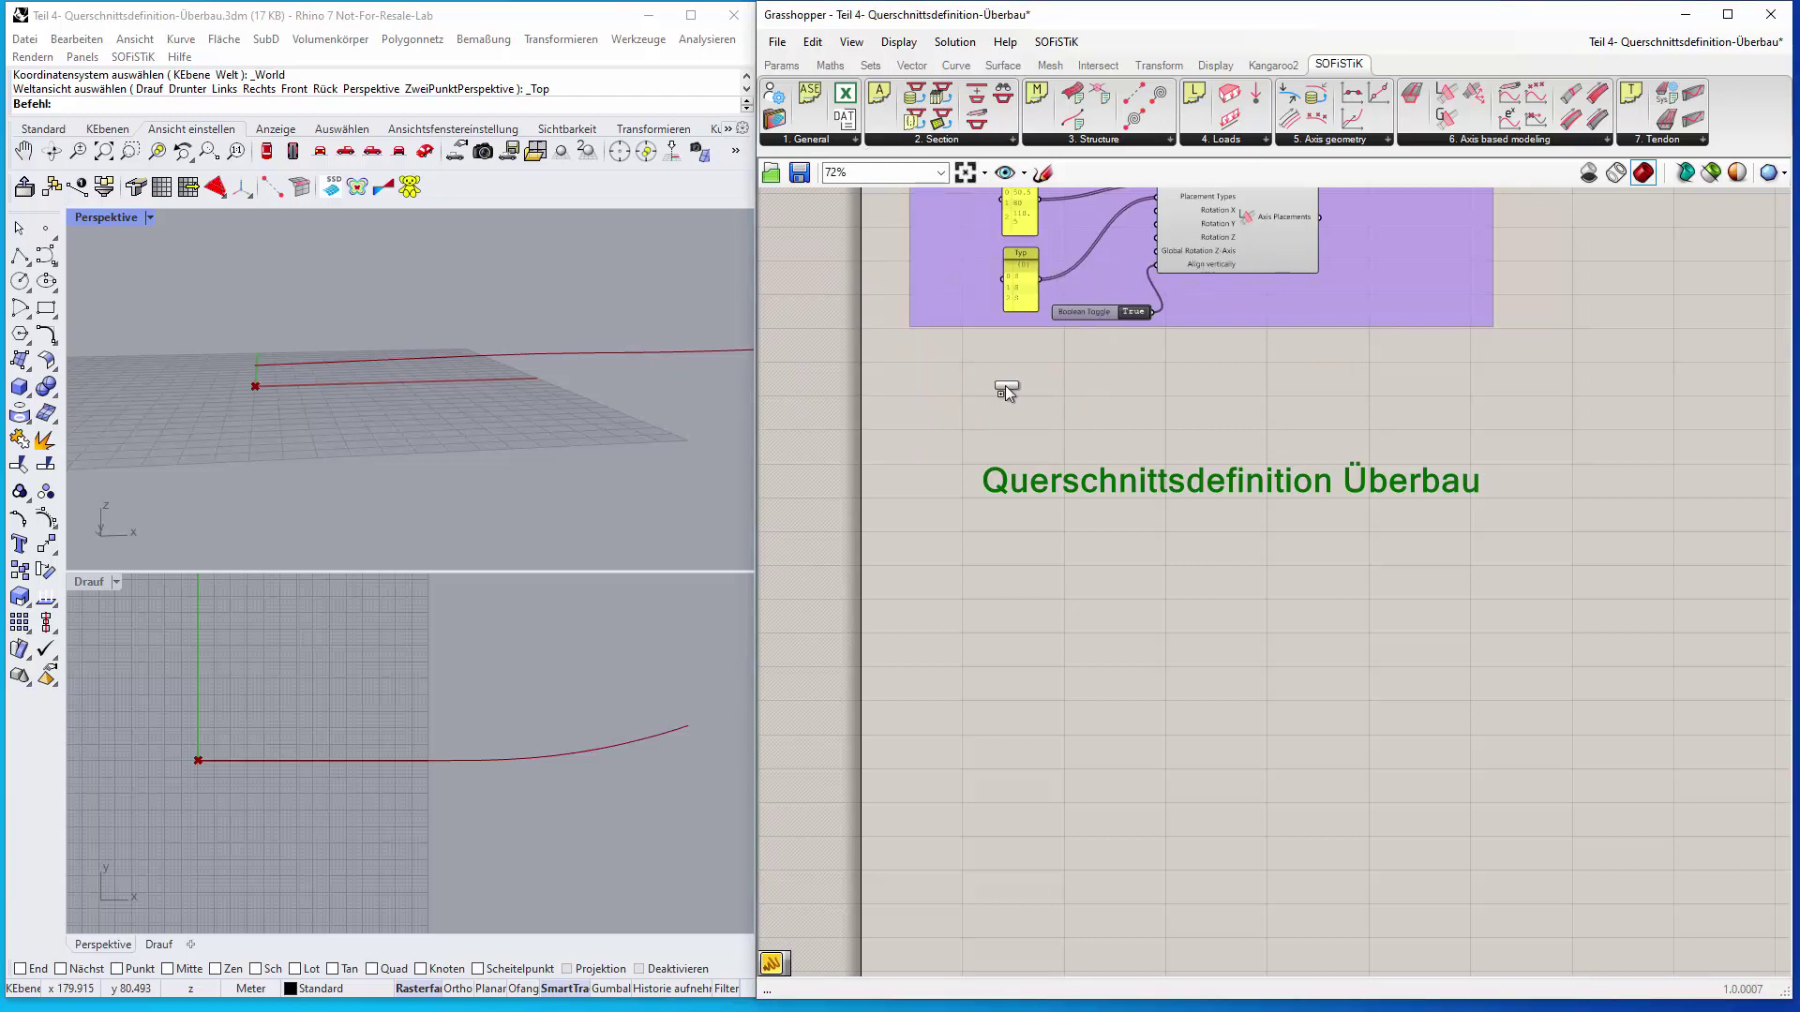
click(1055, 606)
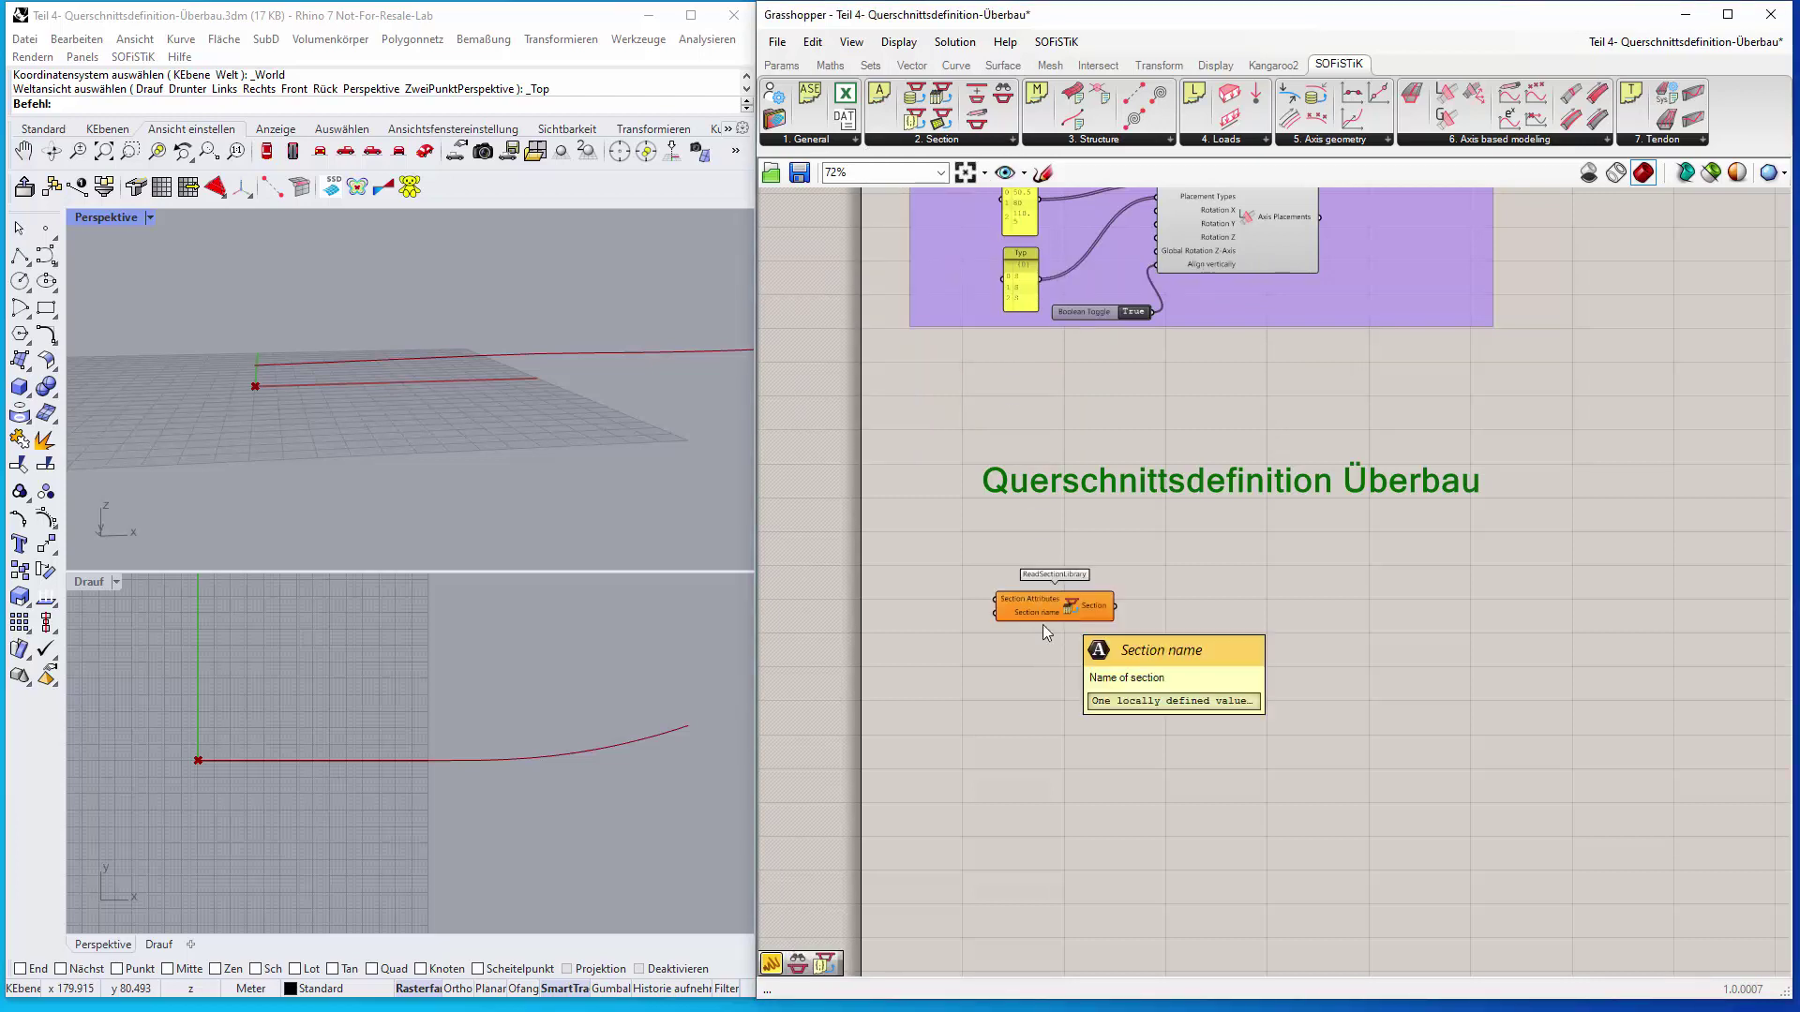
scroll(1038, 624, up, 4)
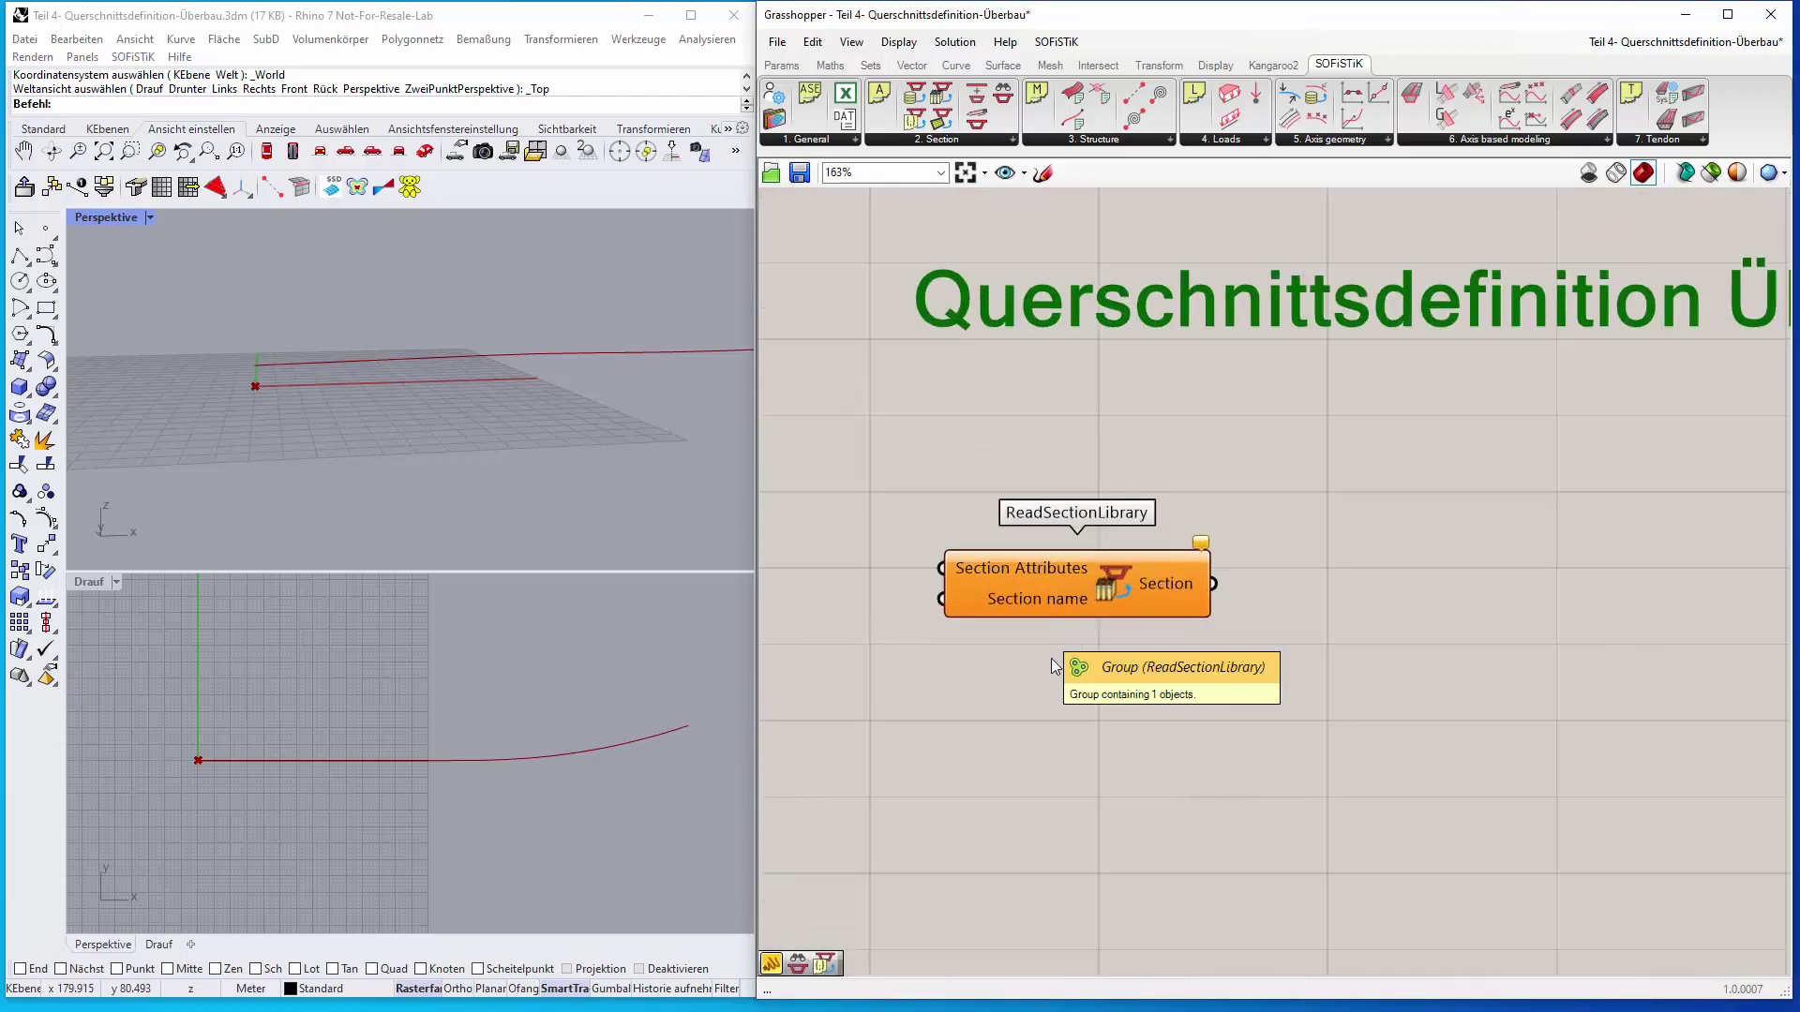
scroll(1140, 628, up, 1)
right_drag(1140, 628, 1226, 577)
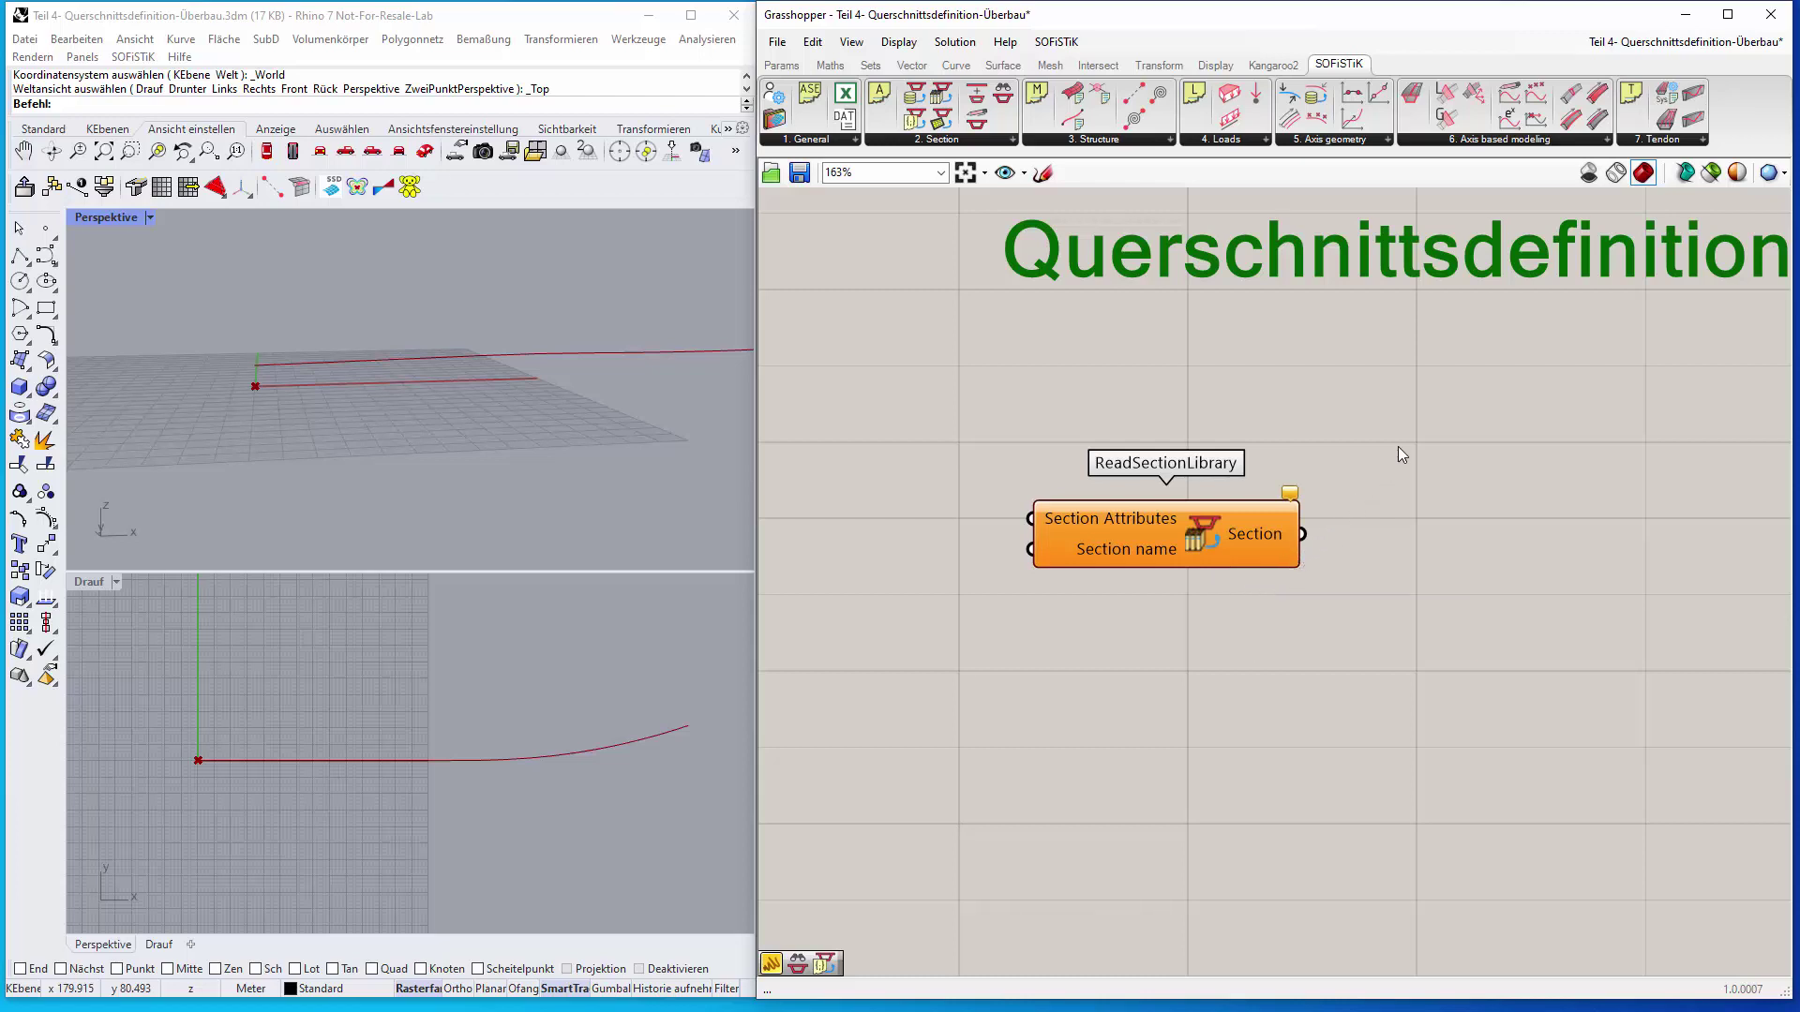
Set the ReadSectionLibrary component's source folder to bridge sections in the SOFiSTiK Rhinoceros Interface 2022 grasshopper content folder
right_click(1200, 533)
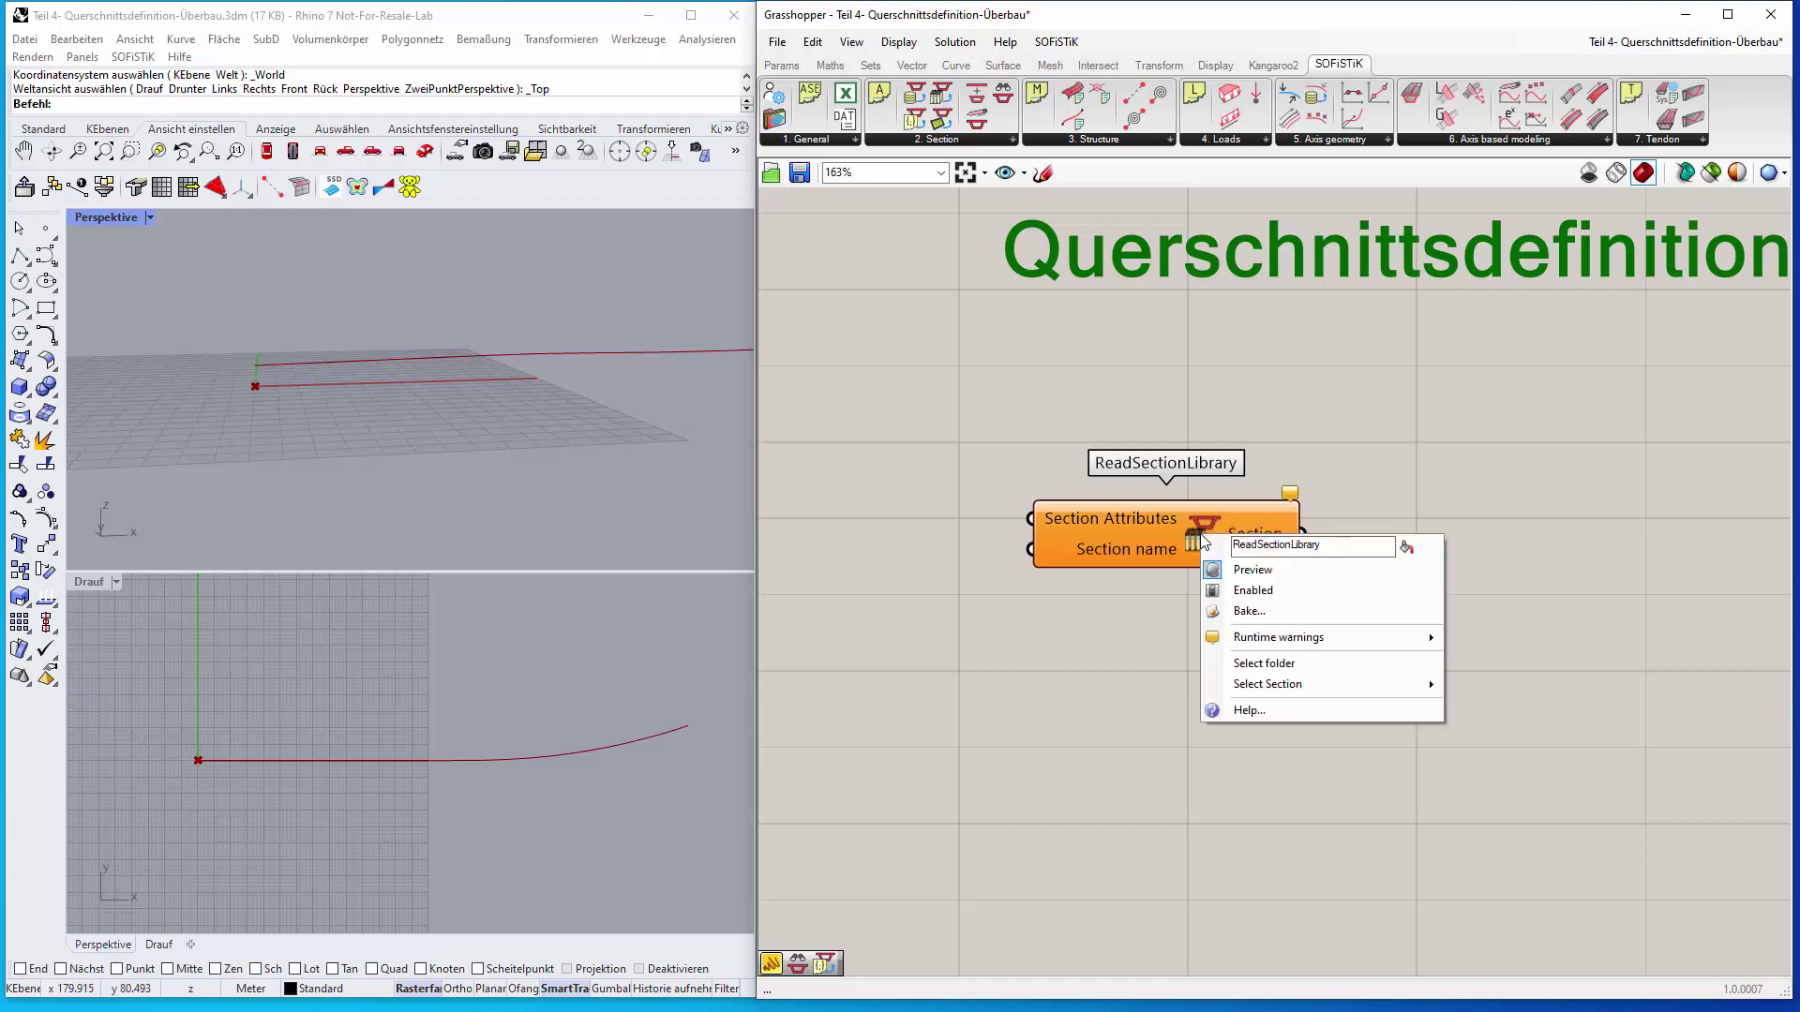
click(1320, 661)
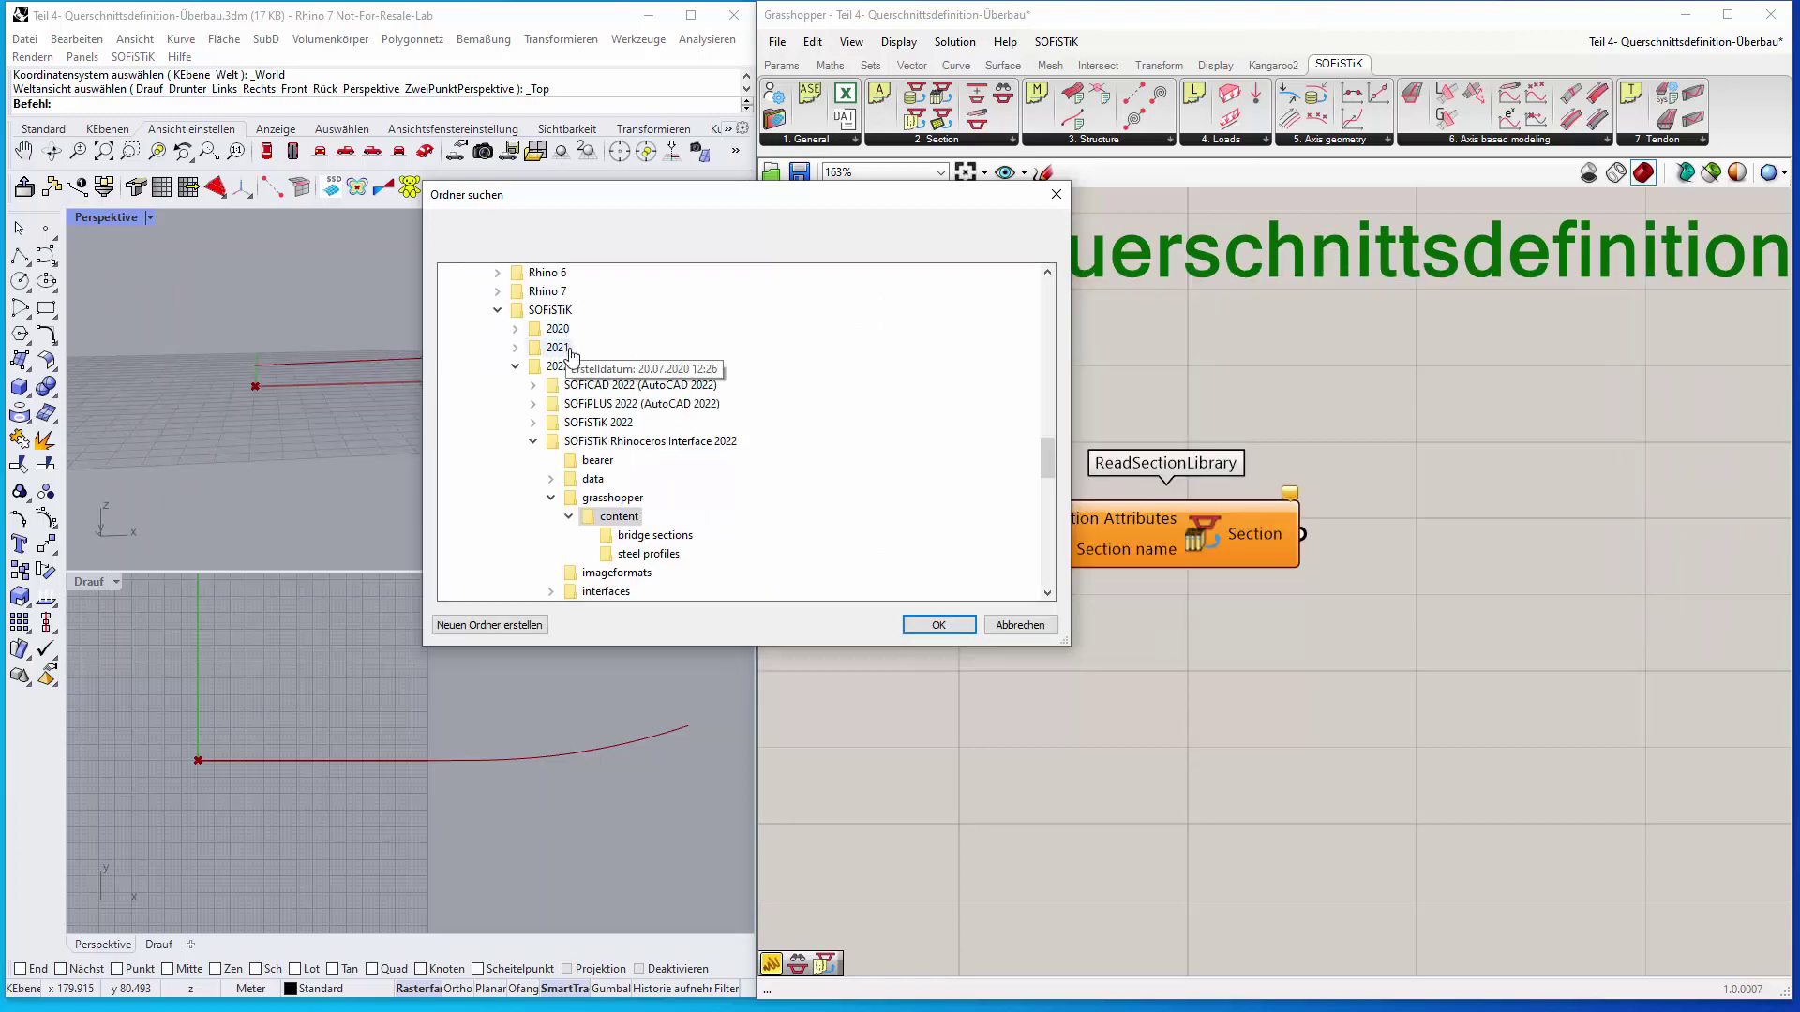
click(668, 538)
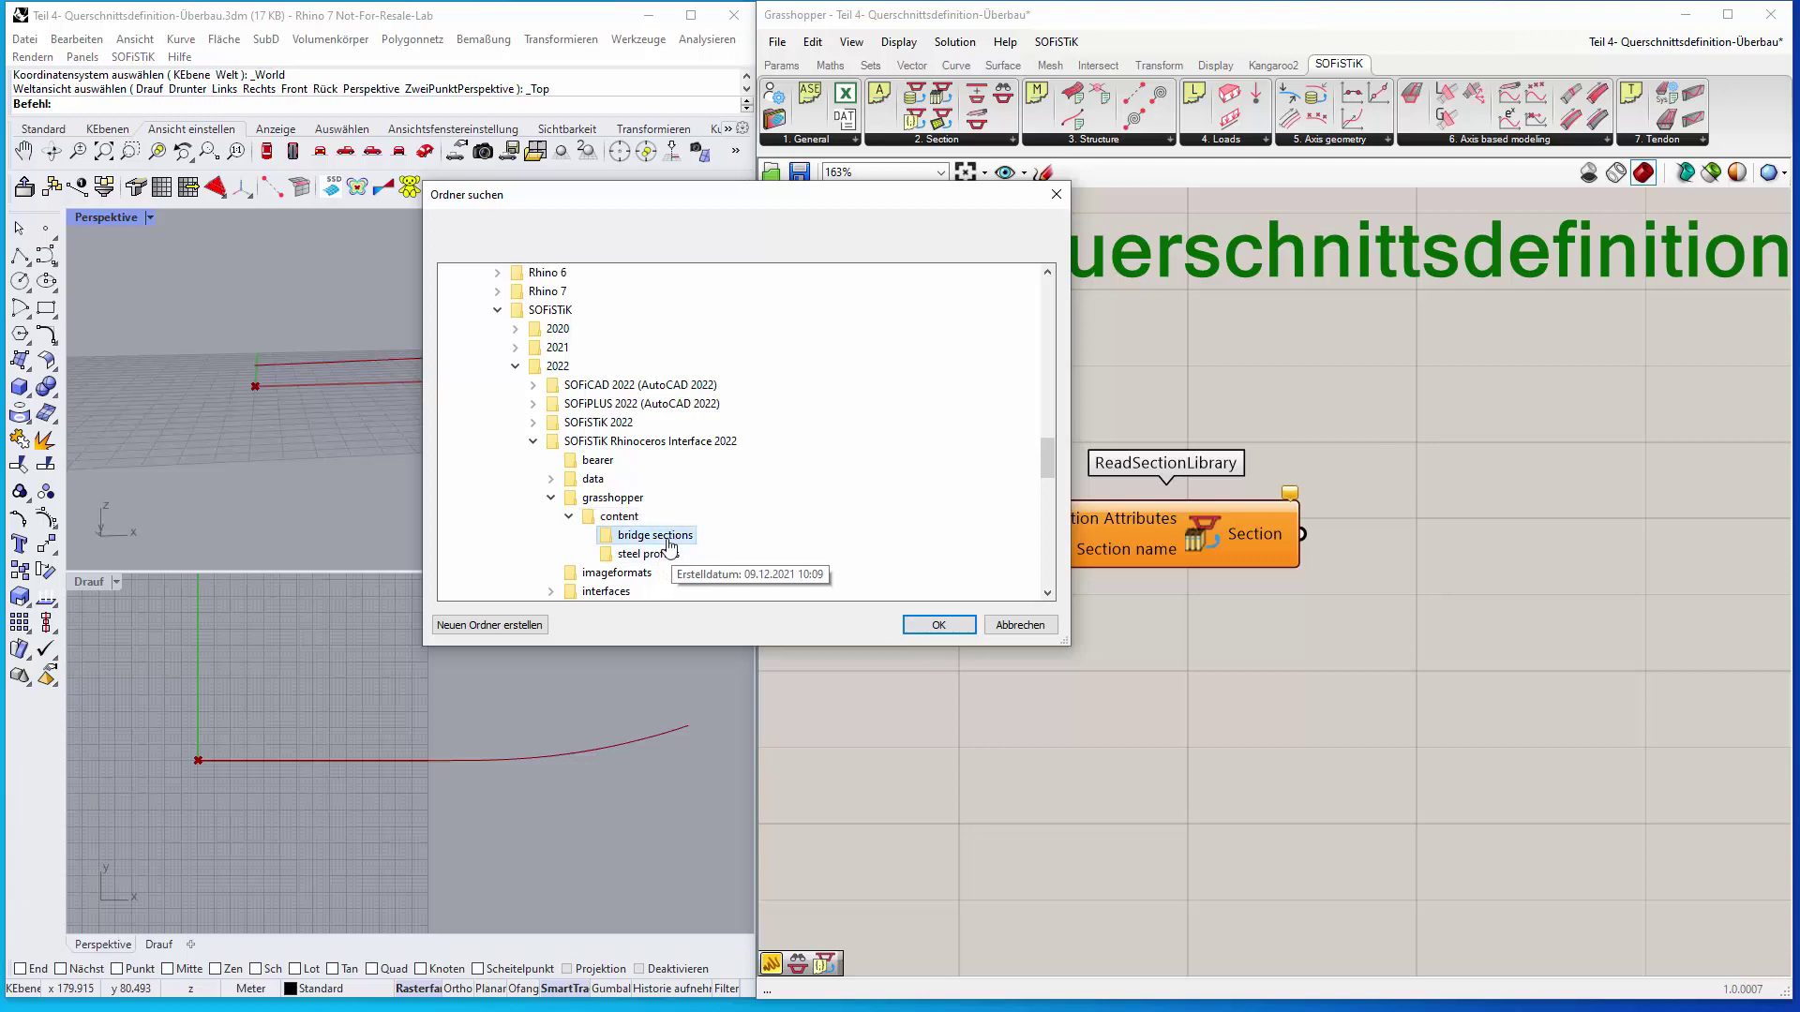
click(939, 625)
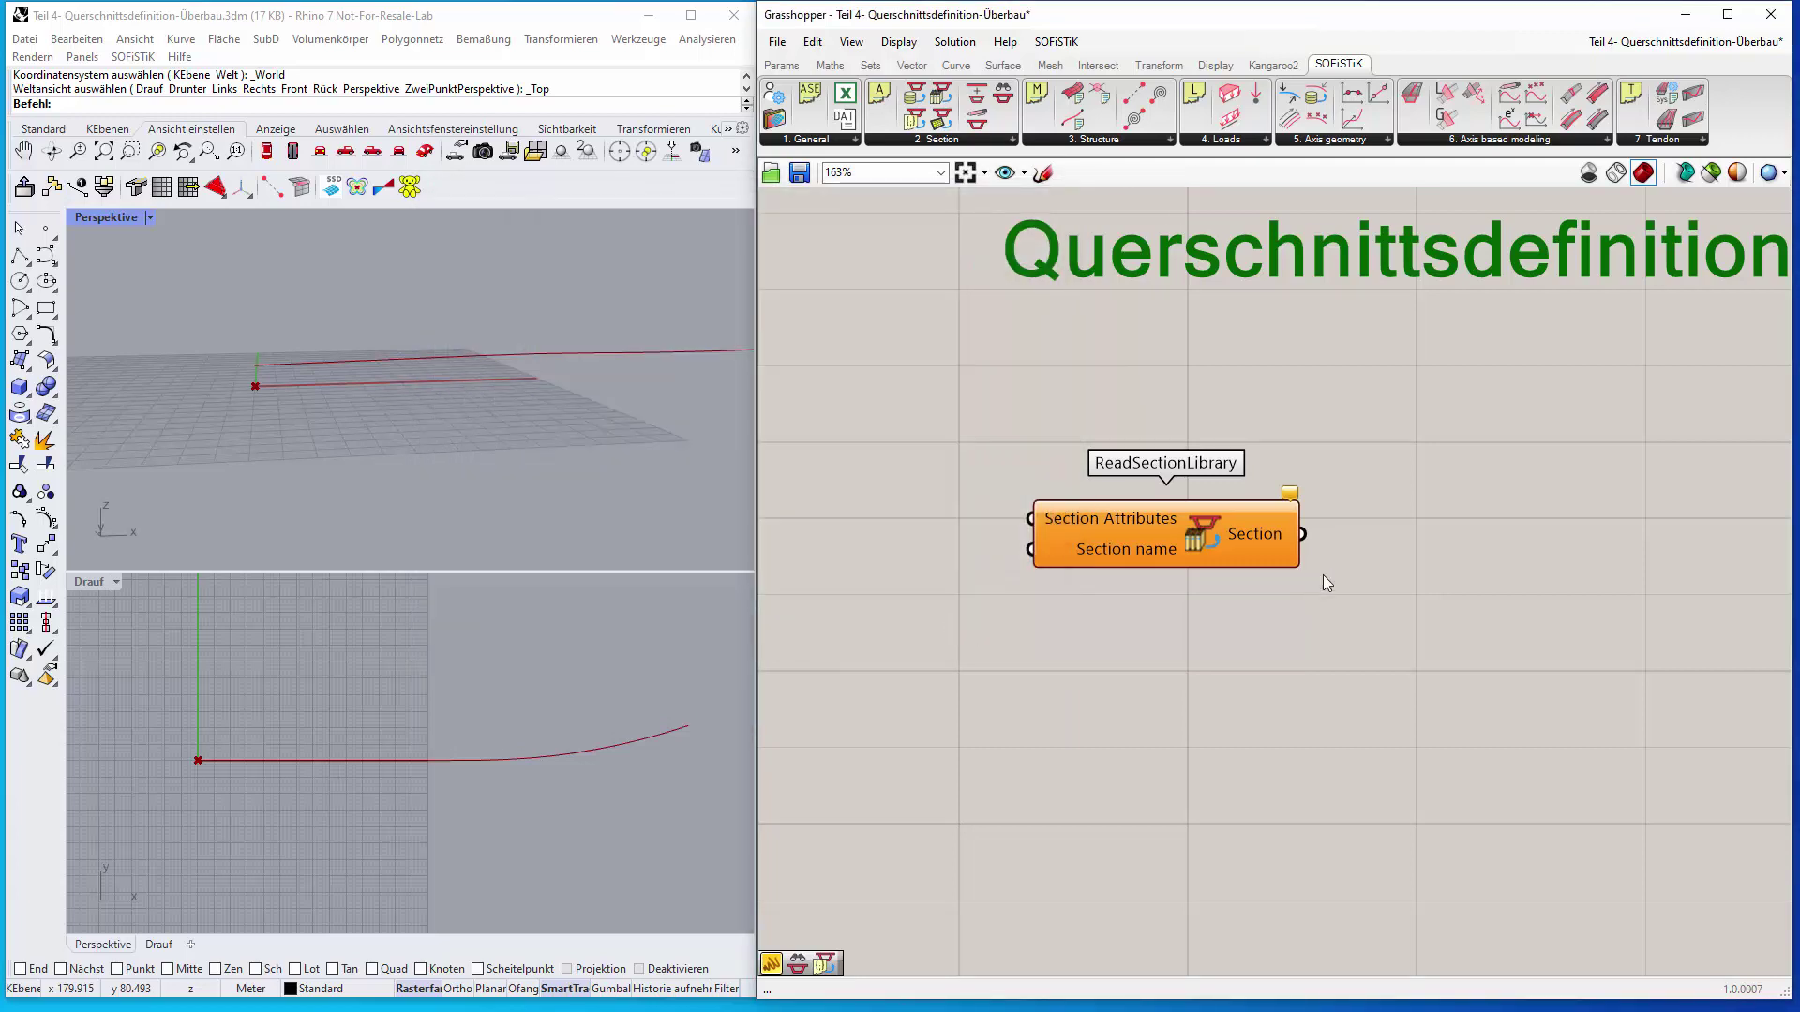
Assign the AASHTO PCI-ASBI Standard Segment 2400-1 lc=1350 section to the ReadSectionLibrary component
right_click(1198, 532)
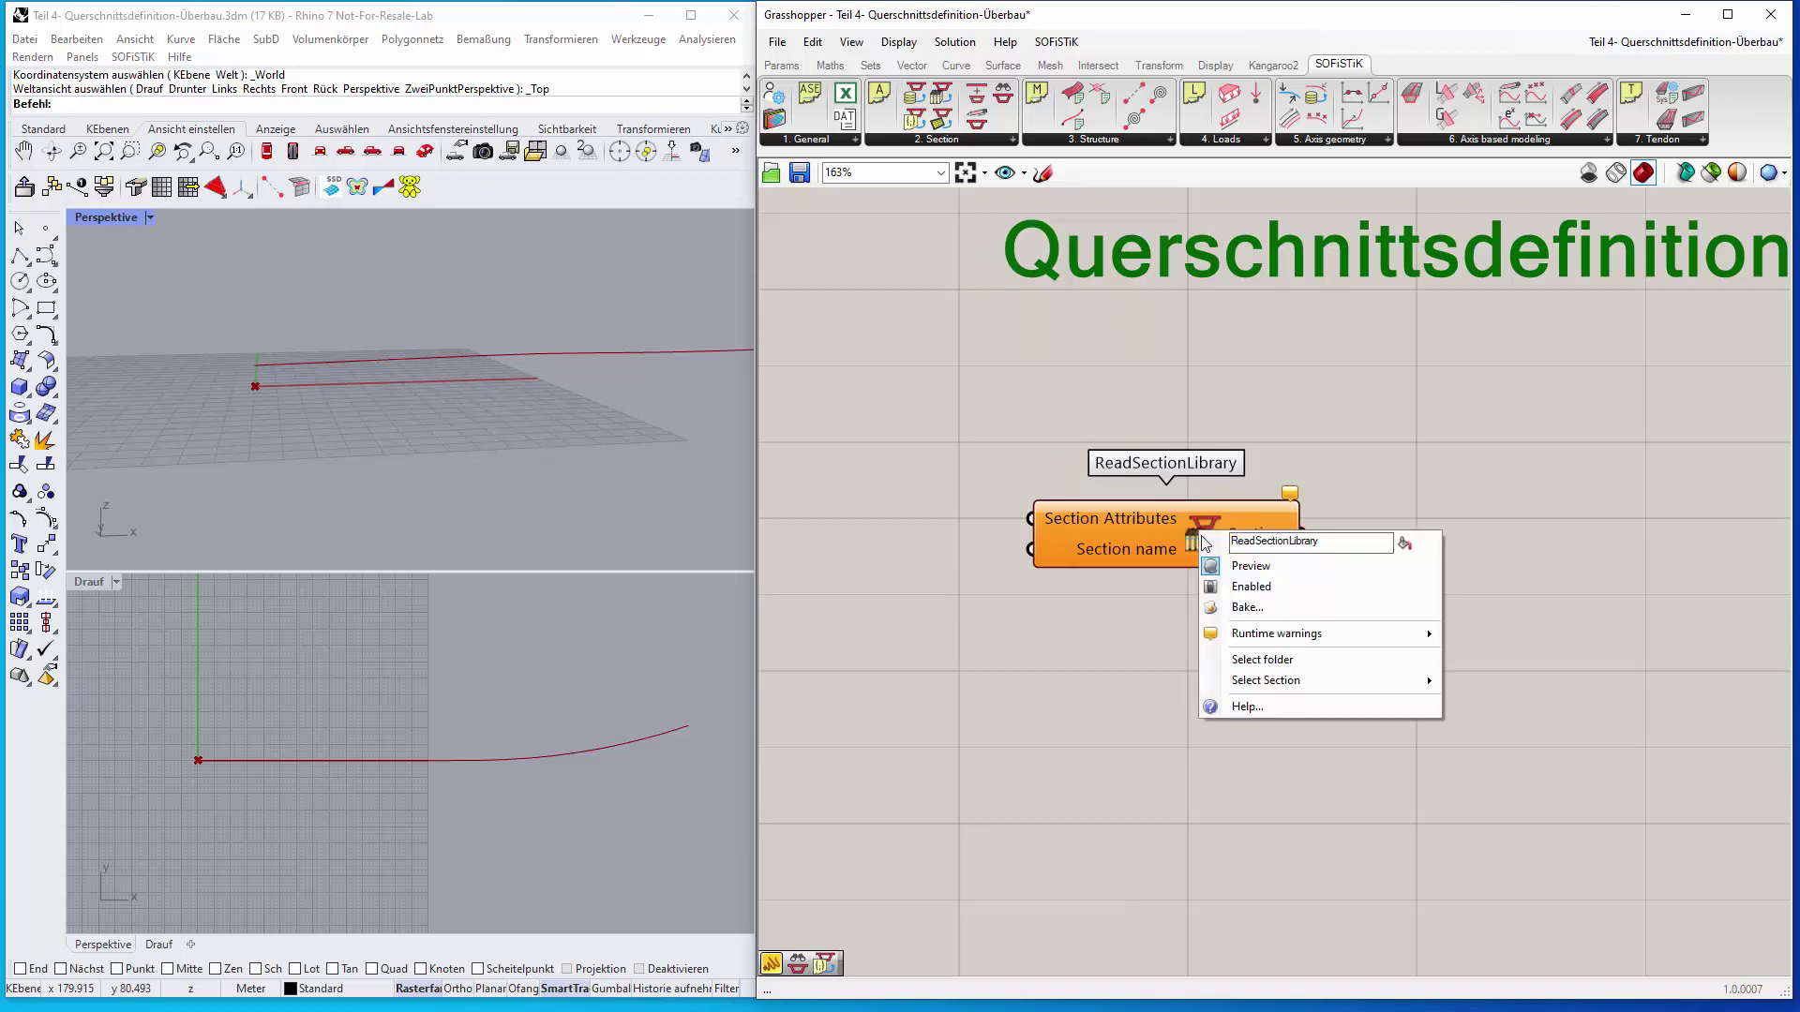
mouse_move(1318, 690)
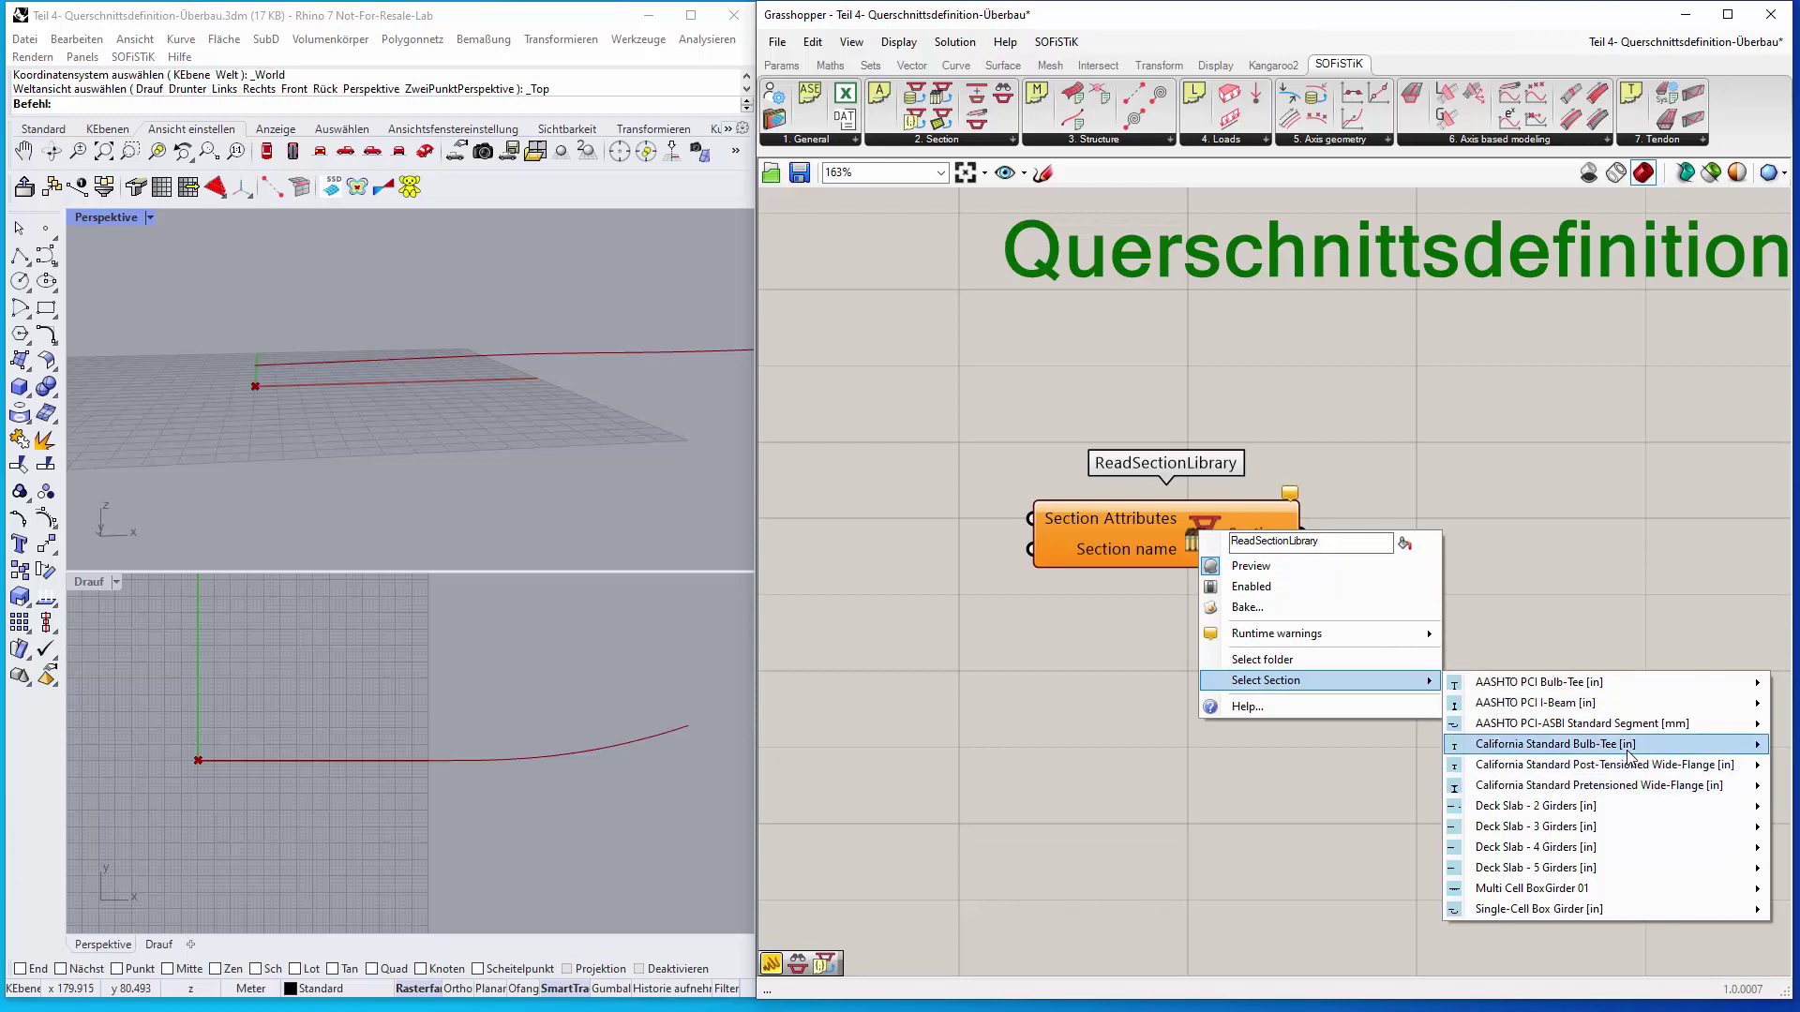
mouse_move(1588, 712)
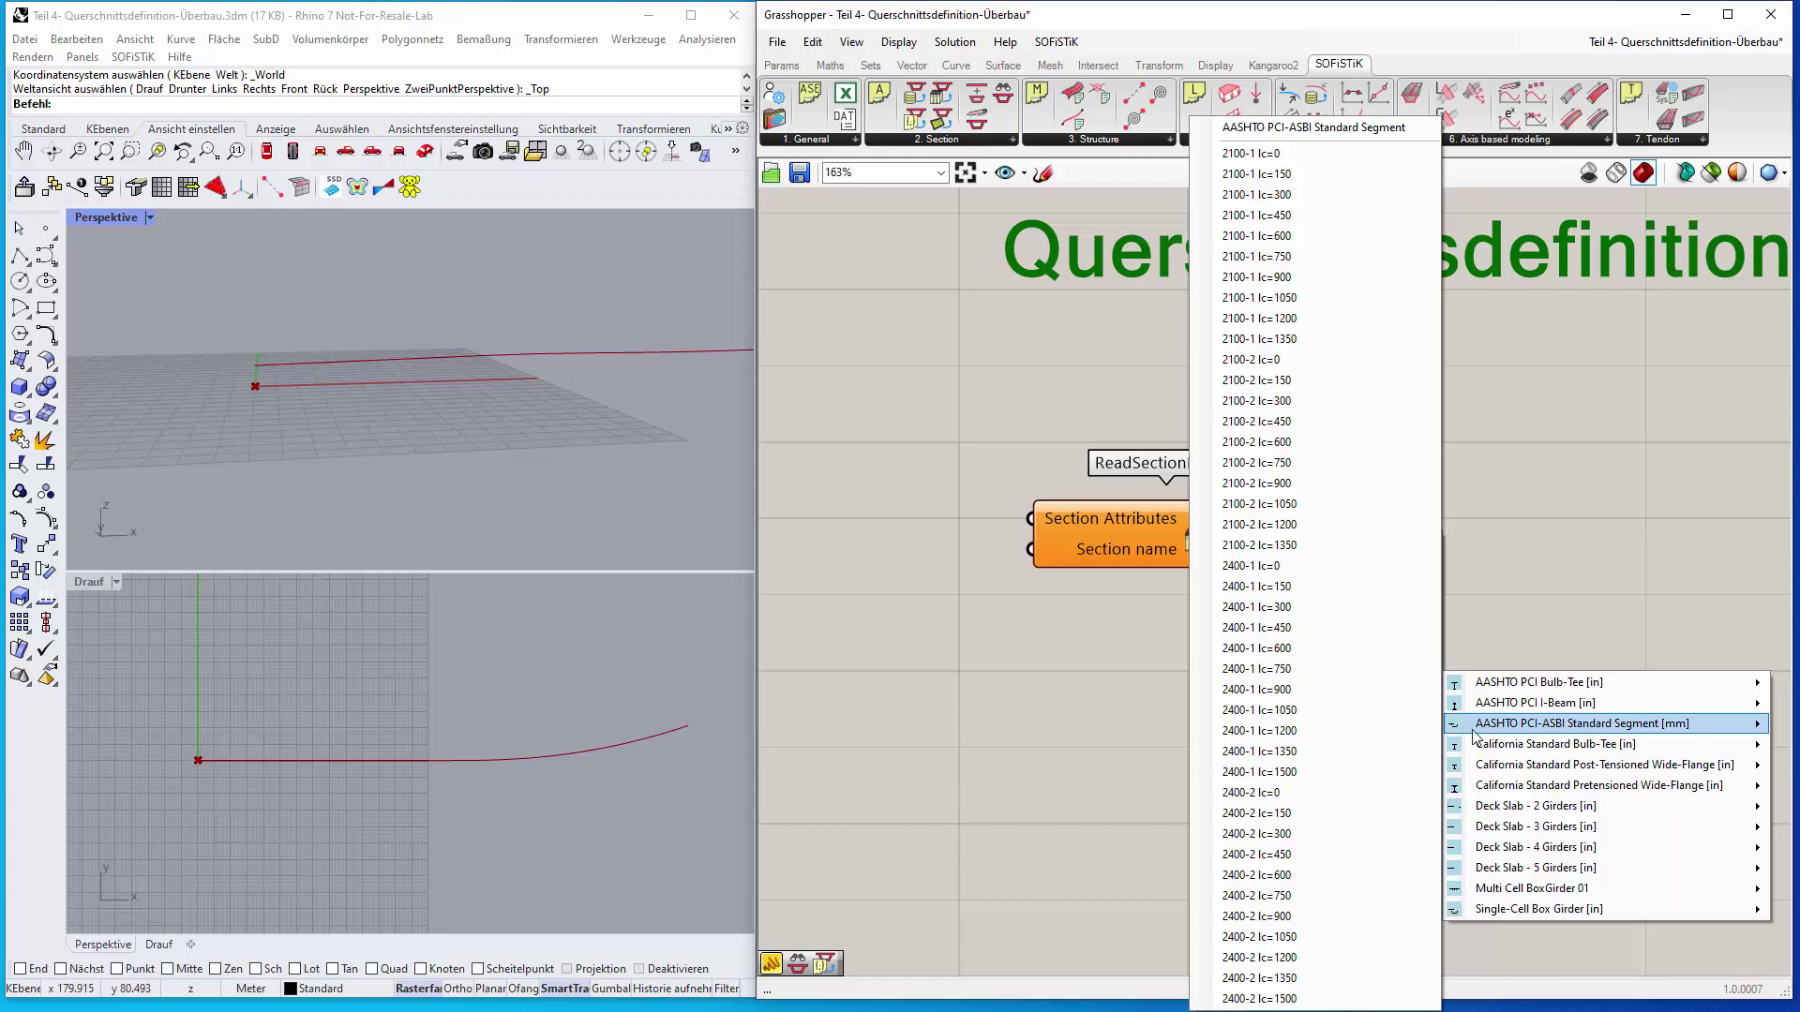
click(1307, 752)
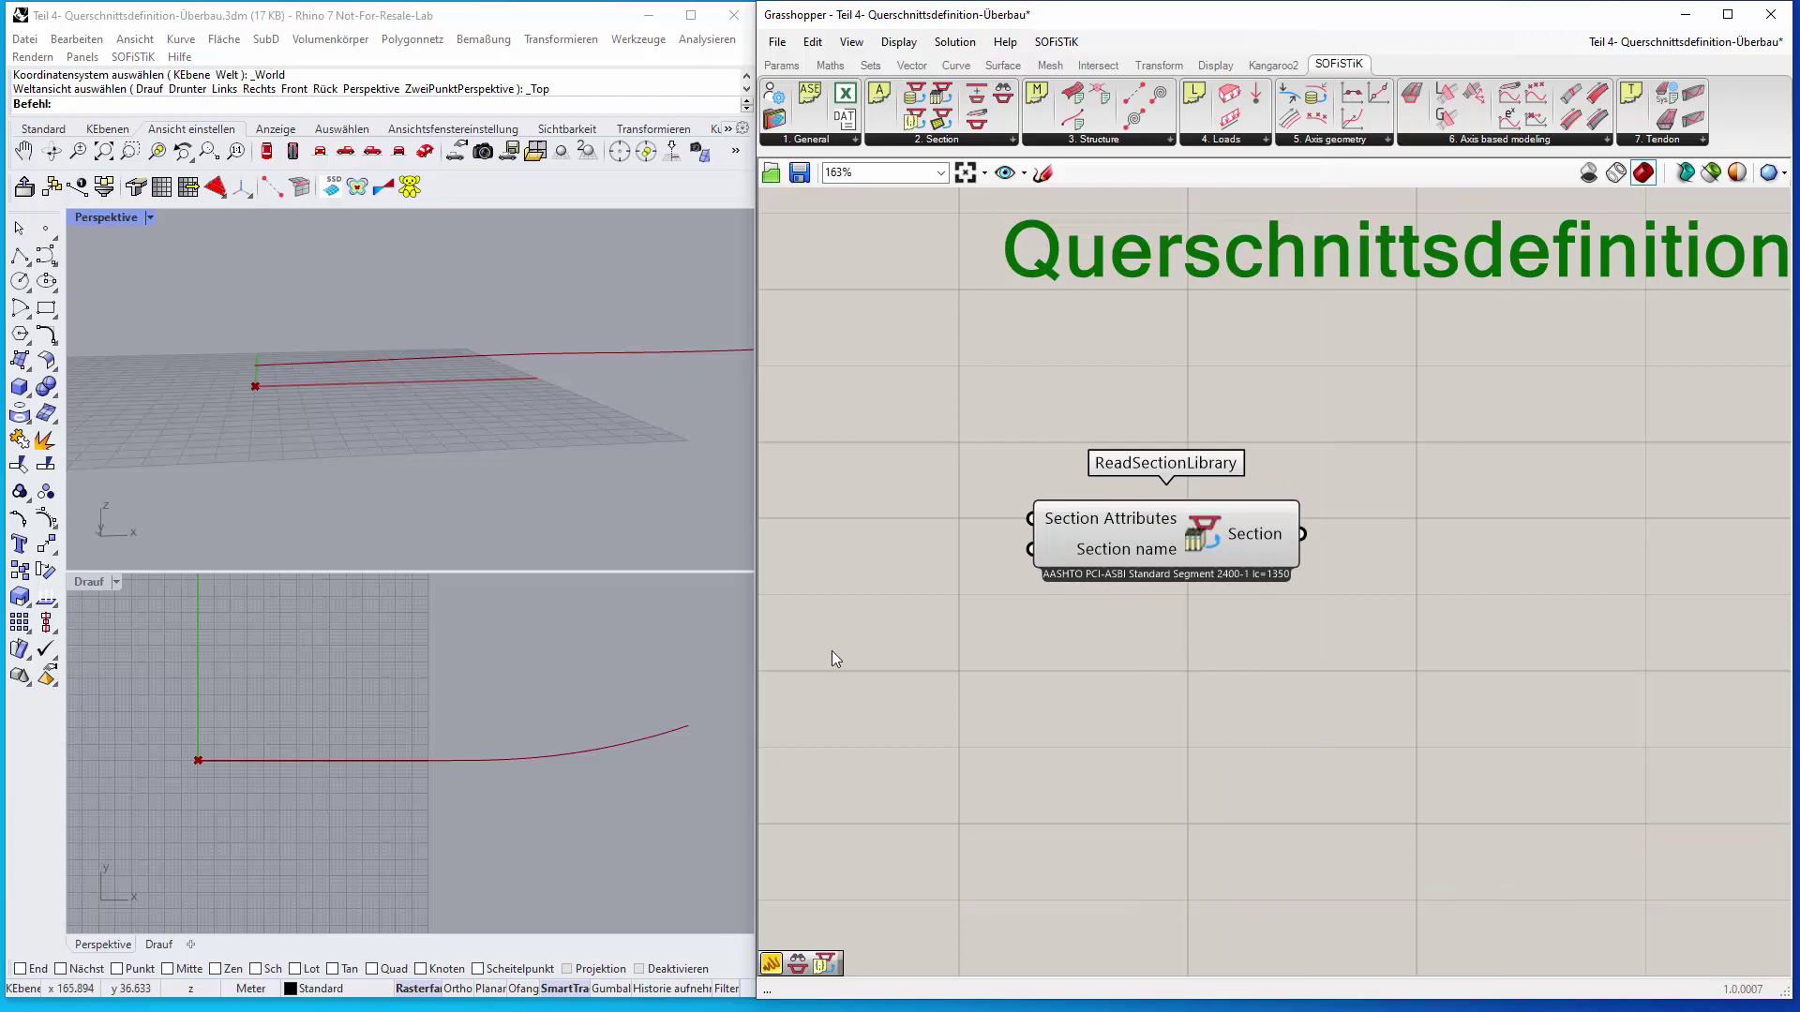
Add a View Section component beside ReadSectionLibrary and feed the library's Section output into its Section input
click(1012, 138)
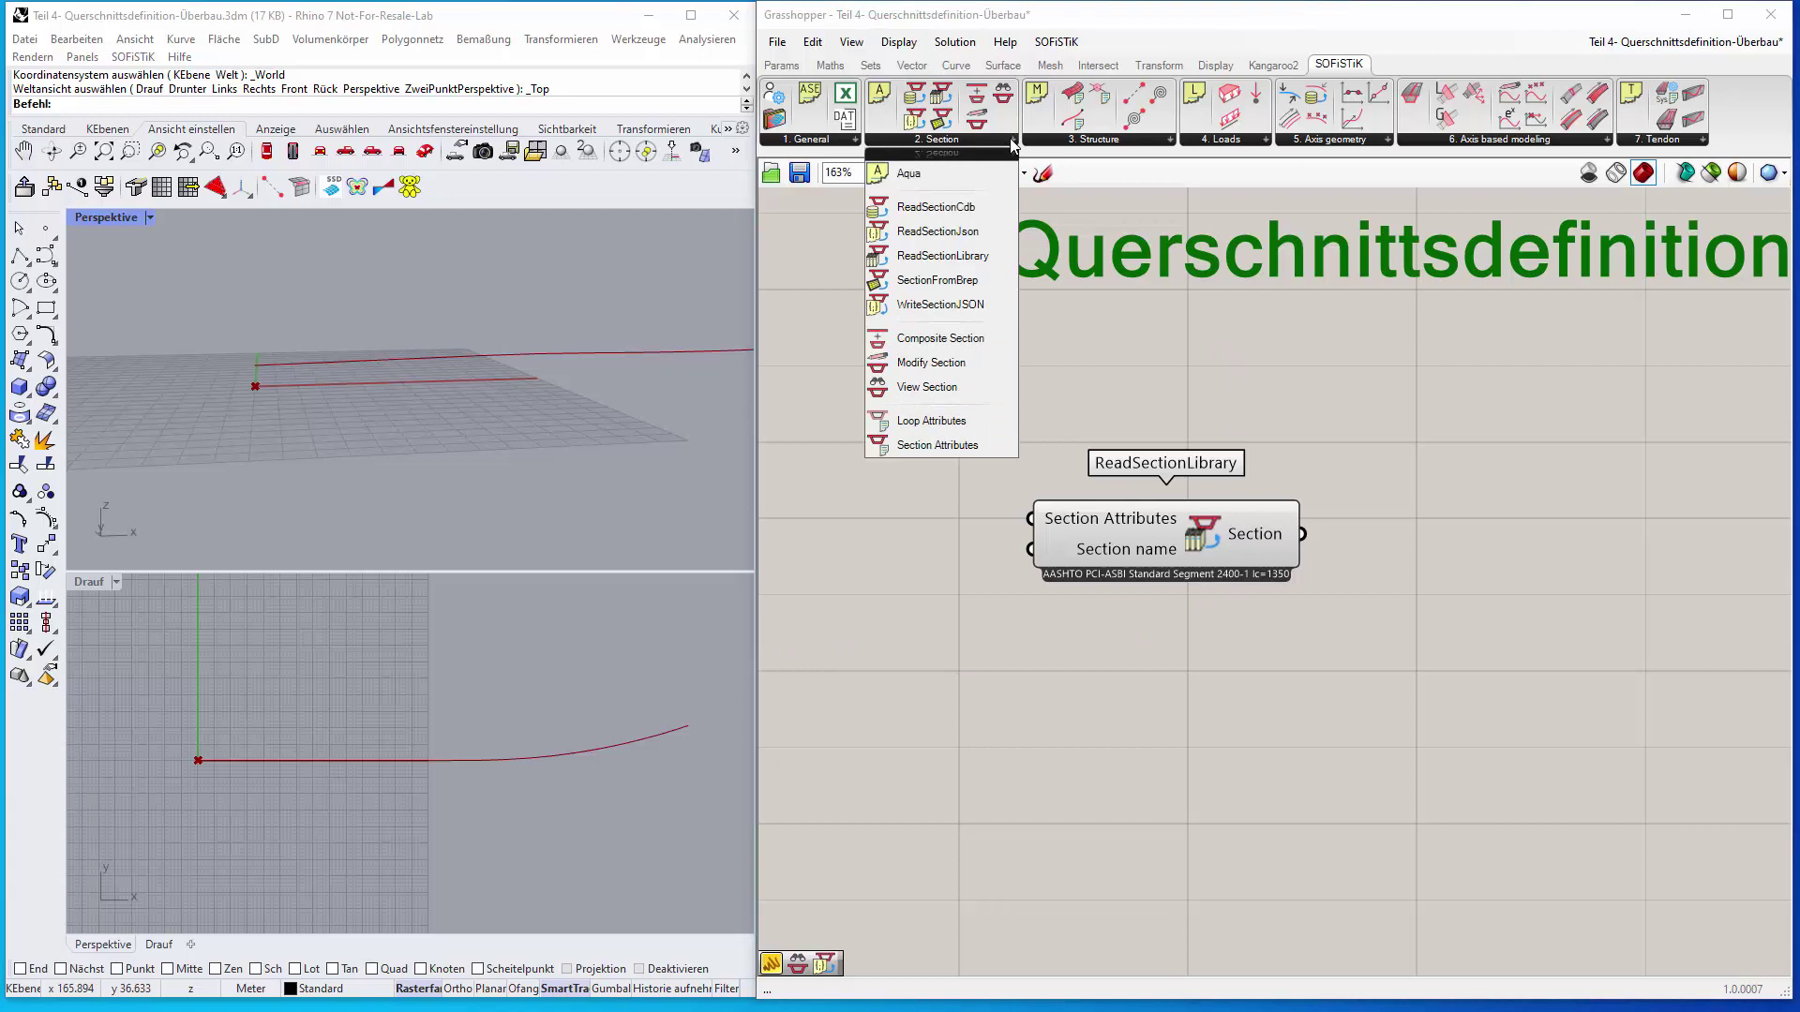
click(928, 388)
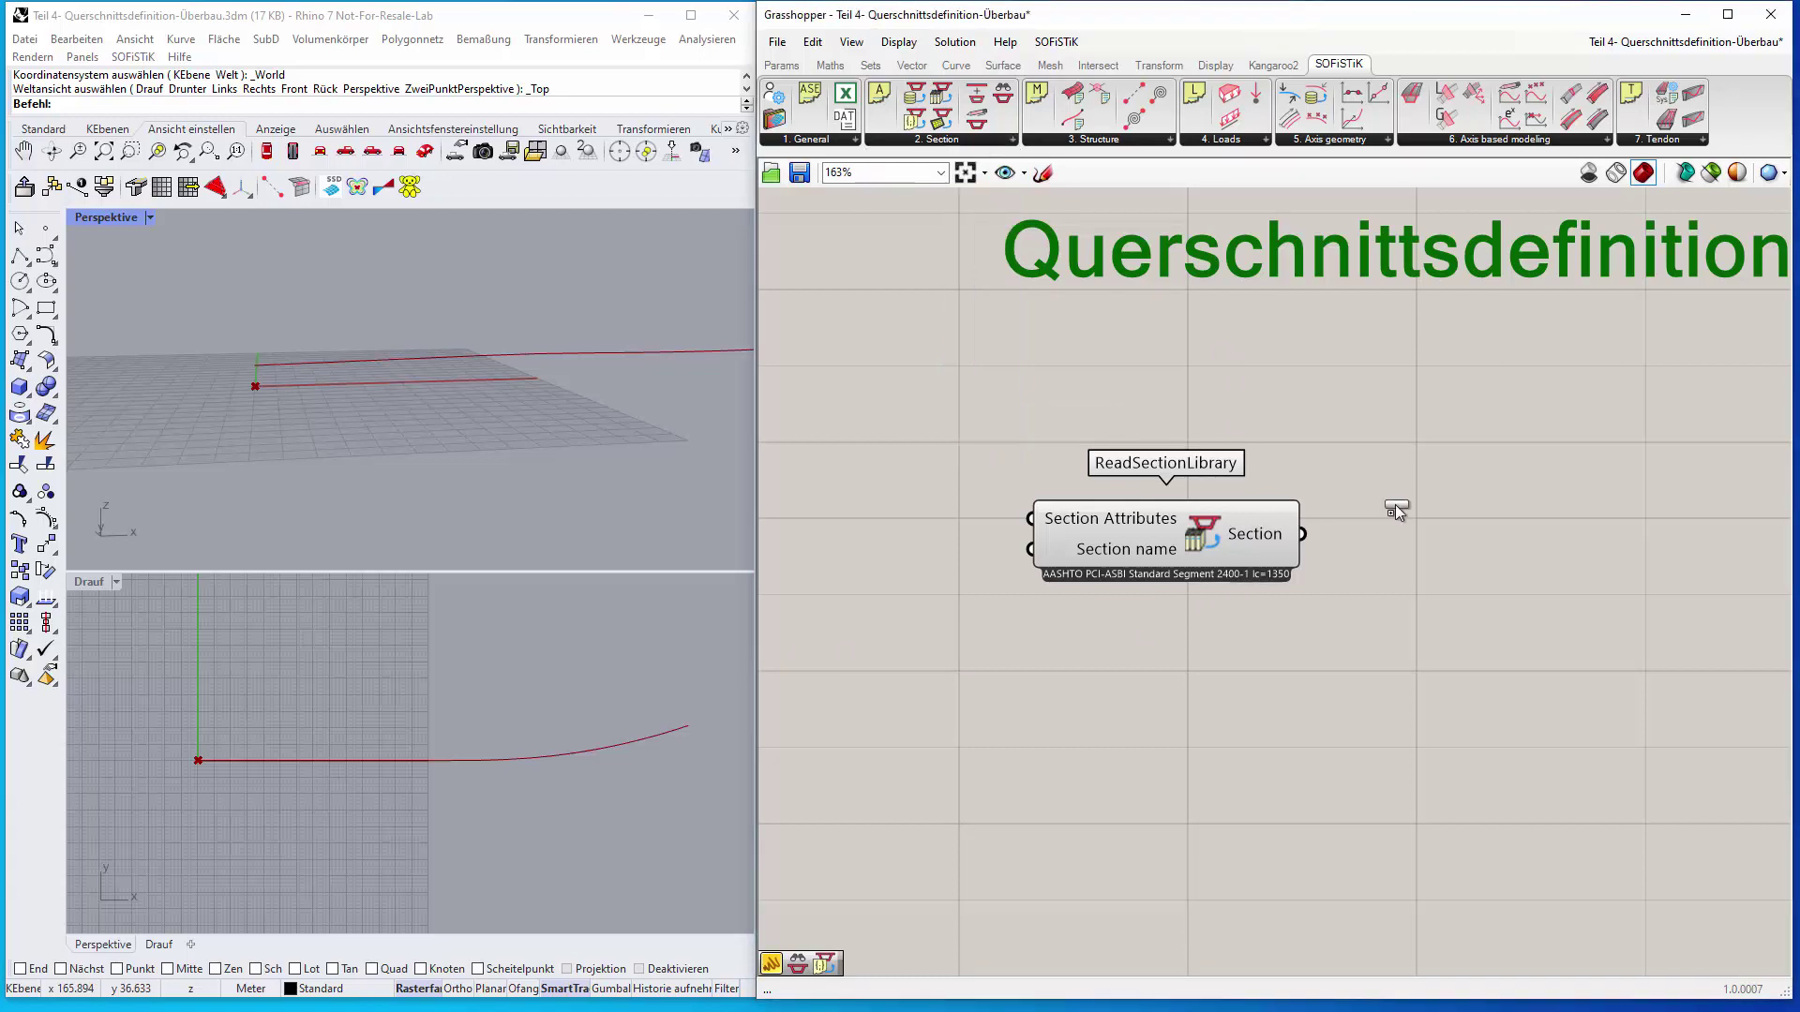
click(1506, 541)
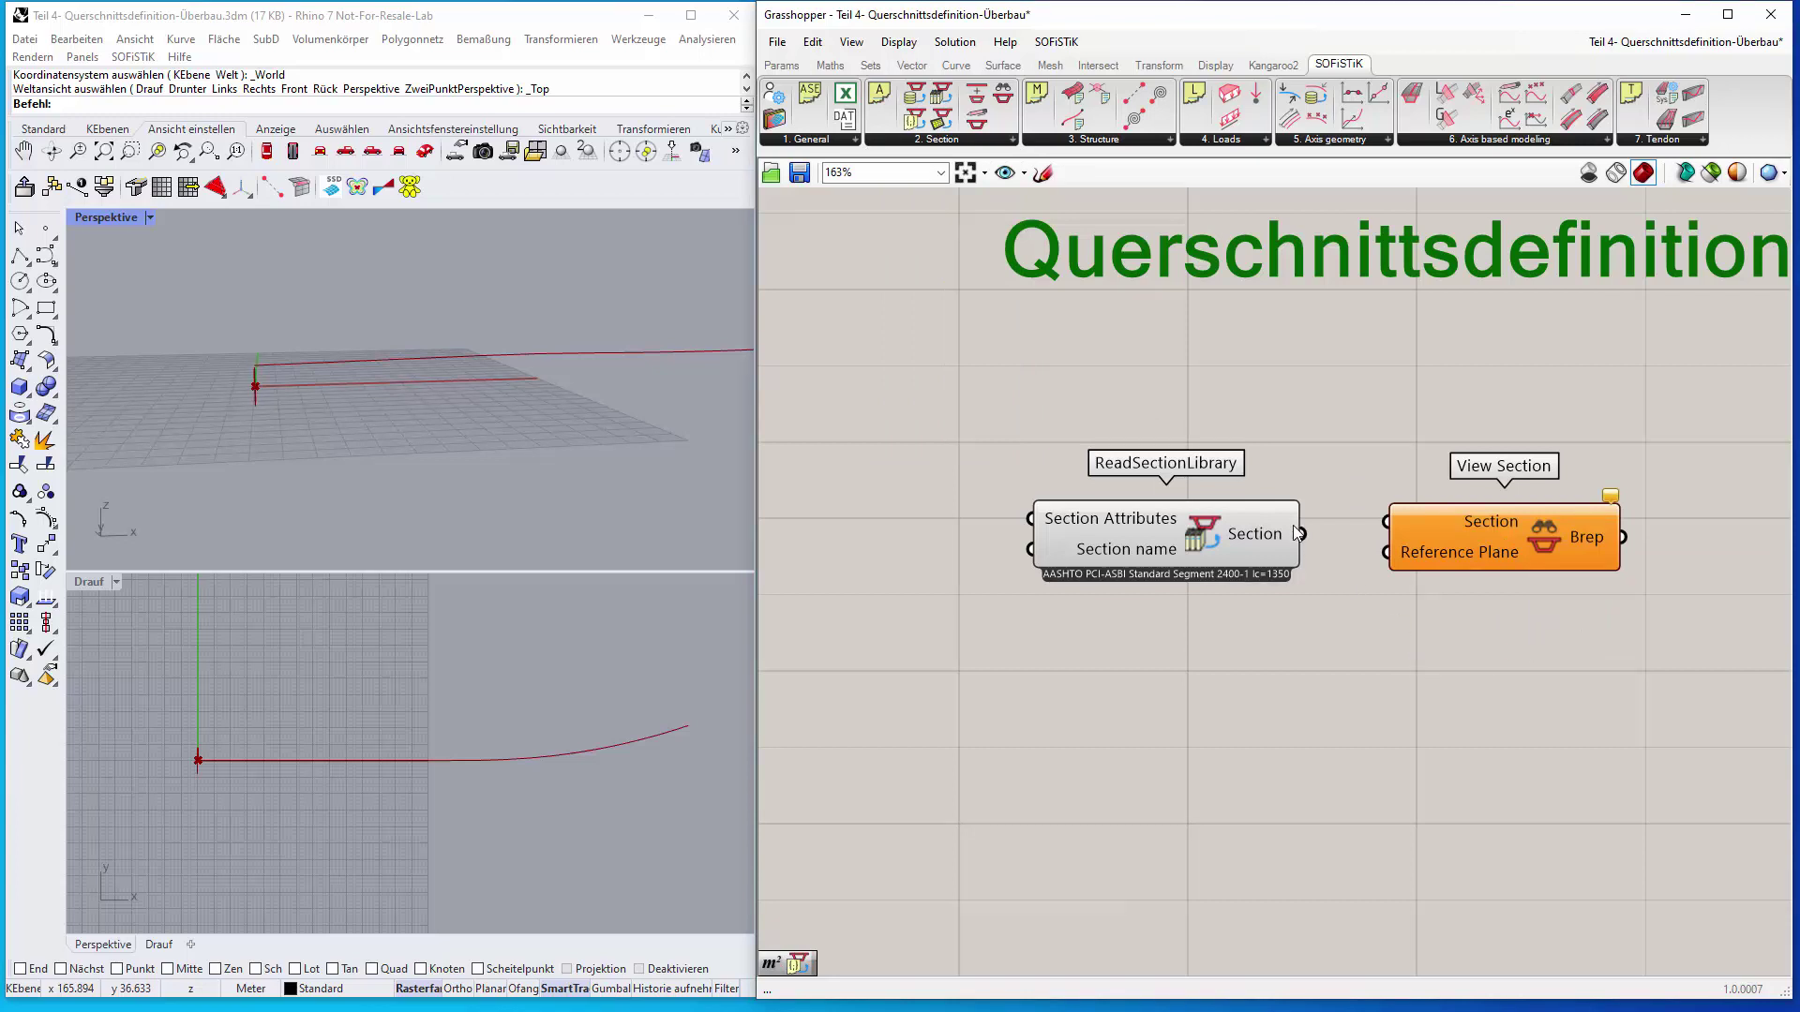
drag(1303, 533, 1386, 521)
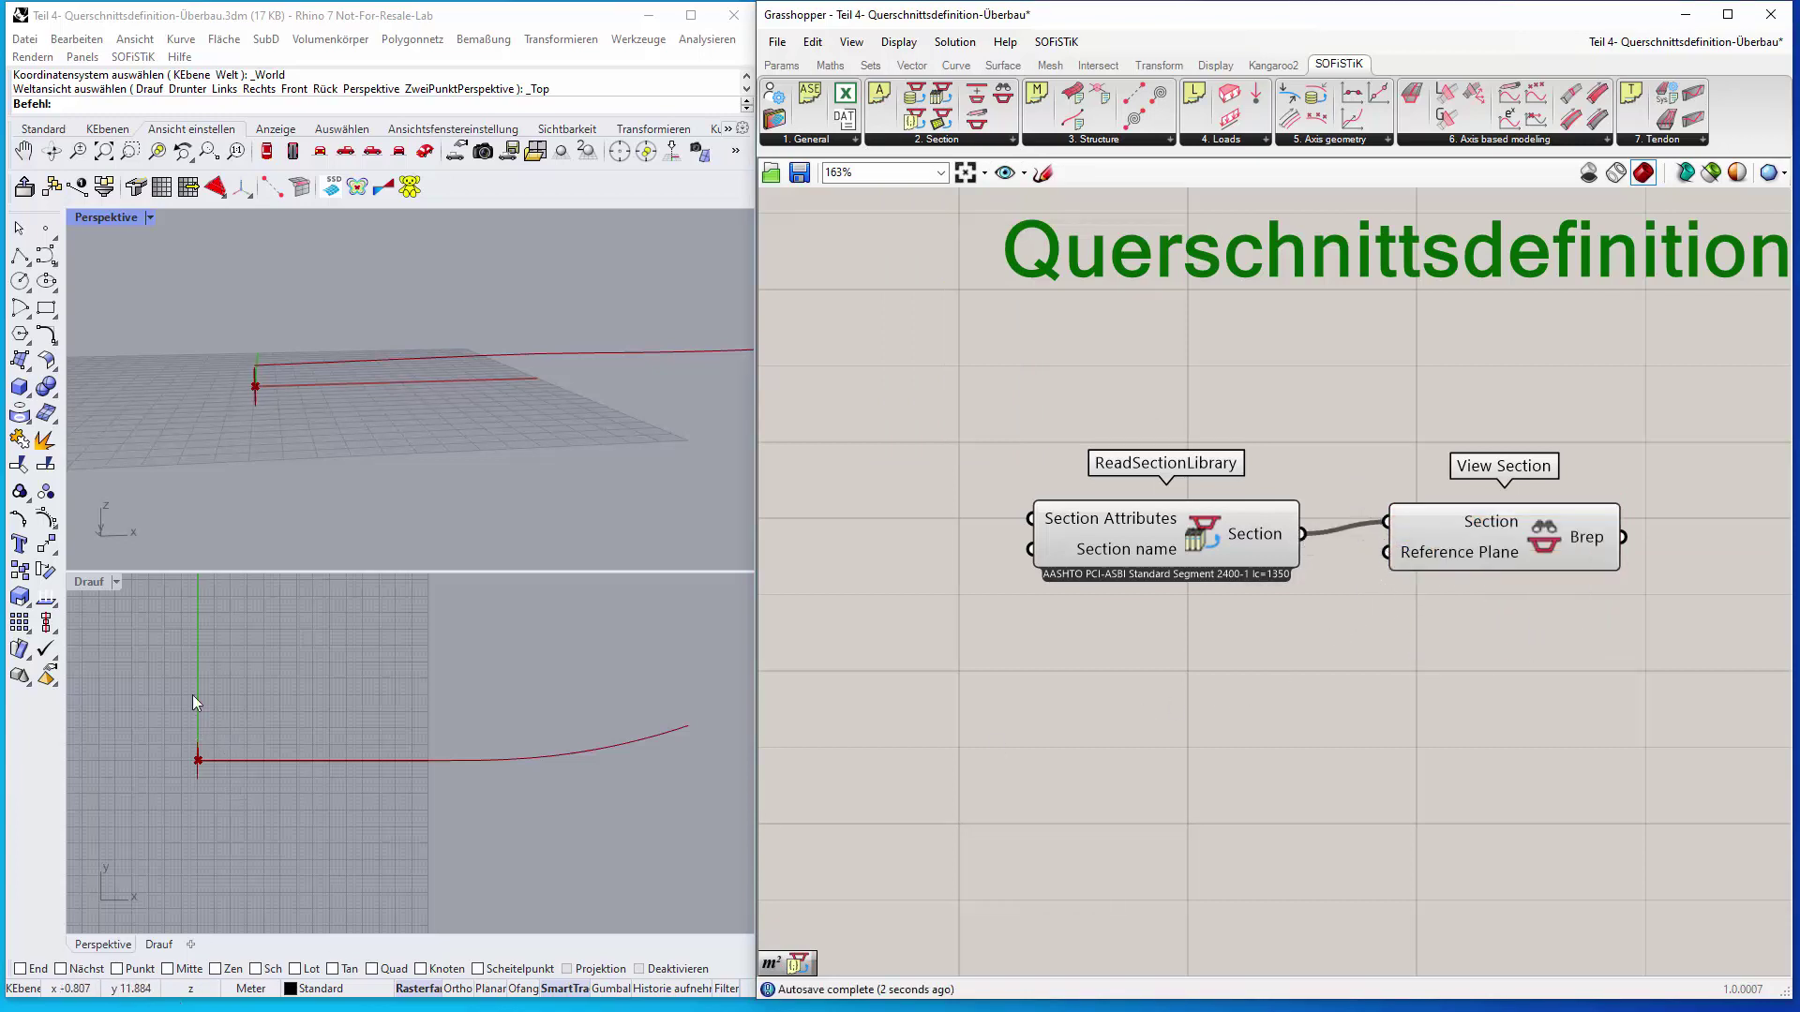
Change Rhino's Drauf viewport to the left view, framing the previewed cross-section at the origin
click(87, 583)
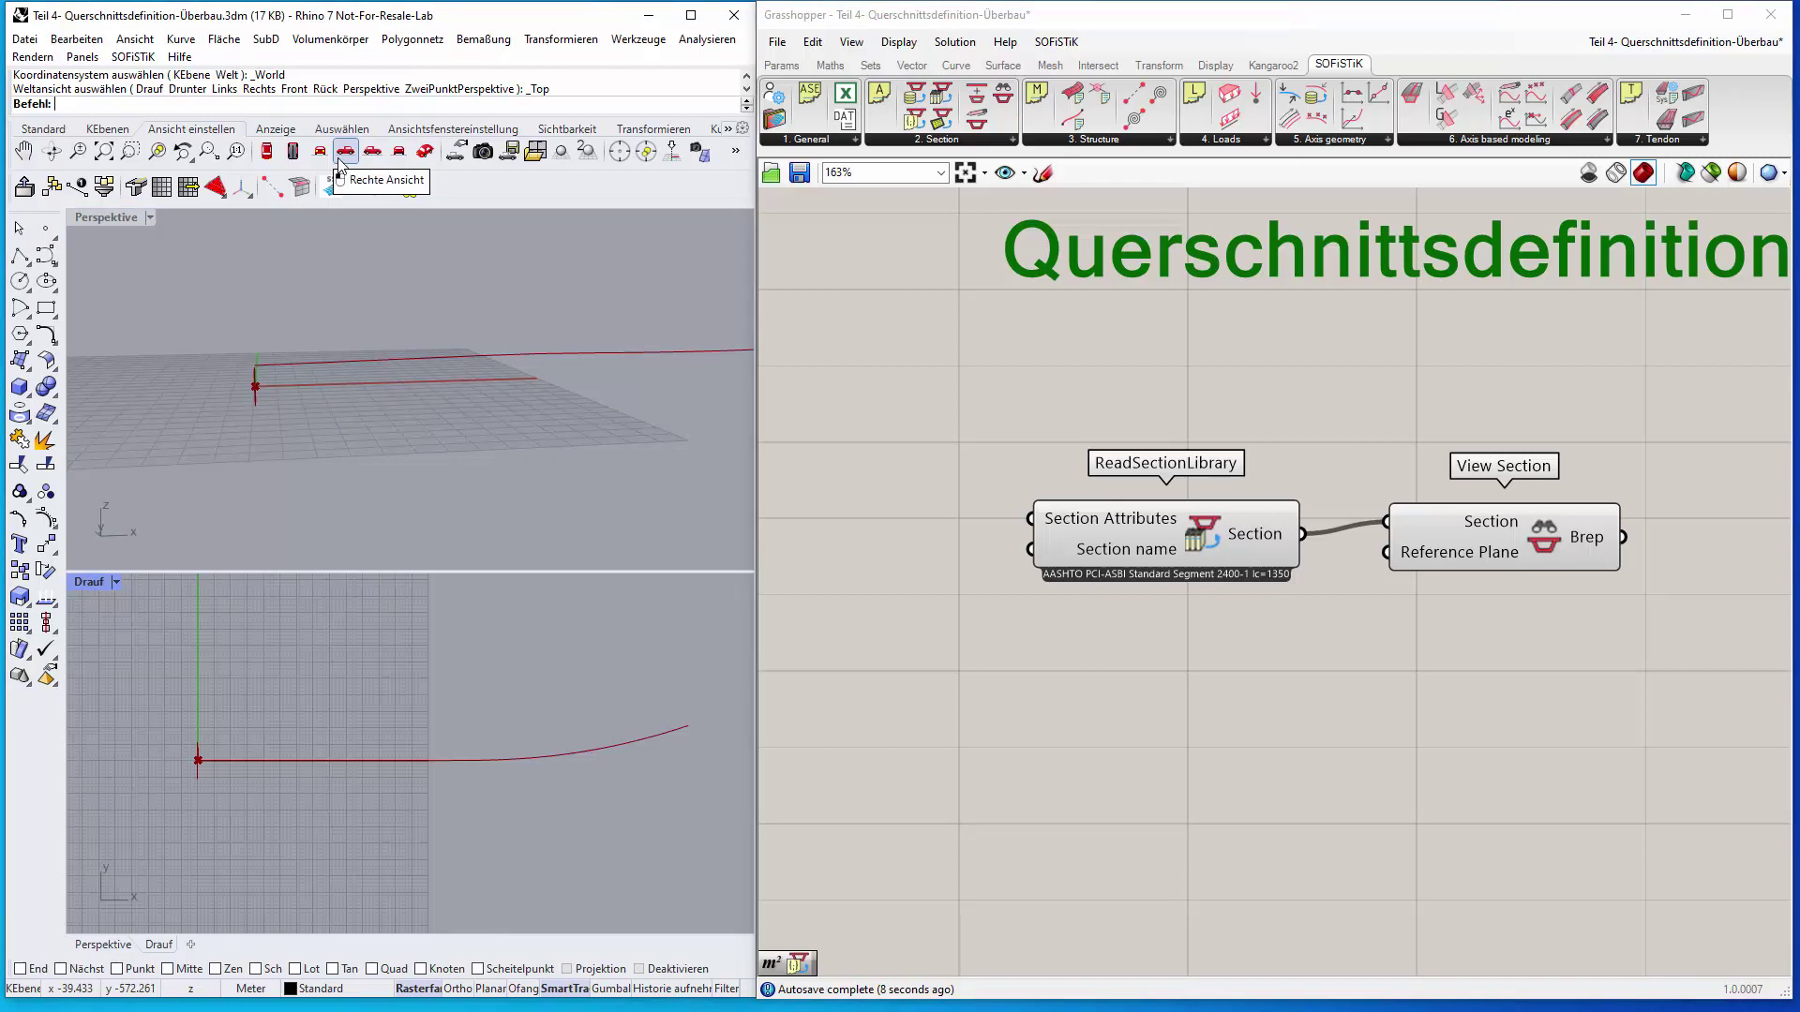
click(373, 153)
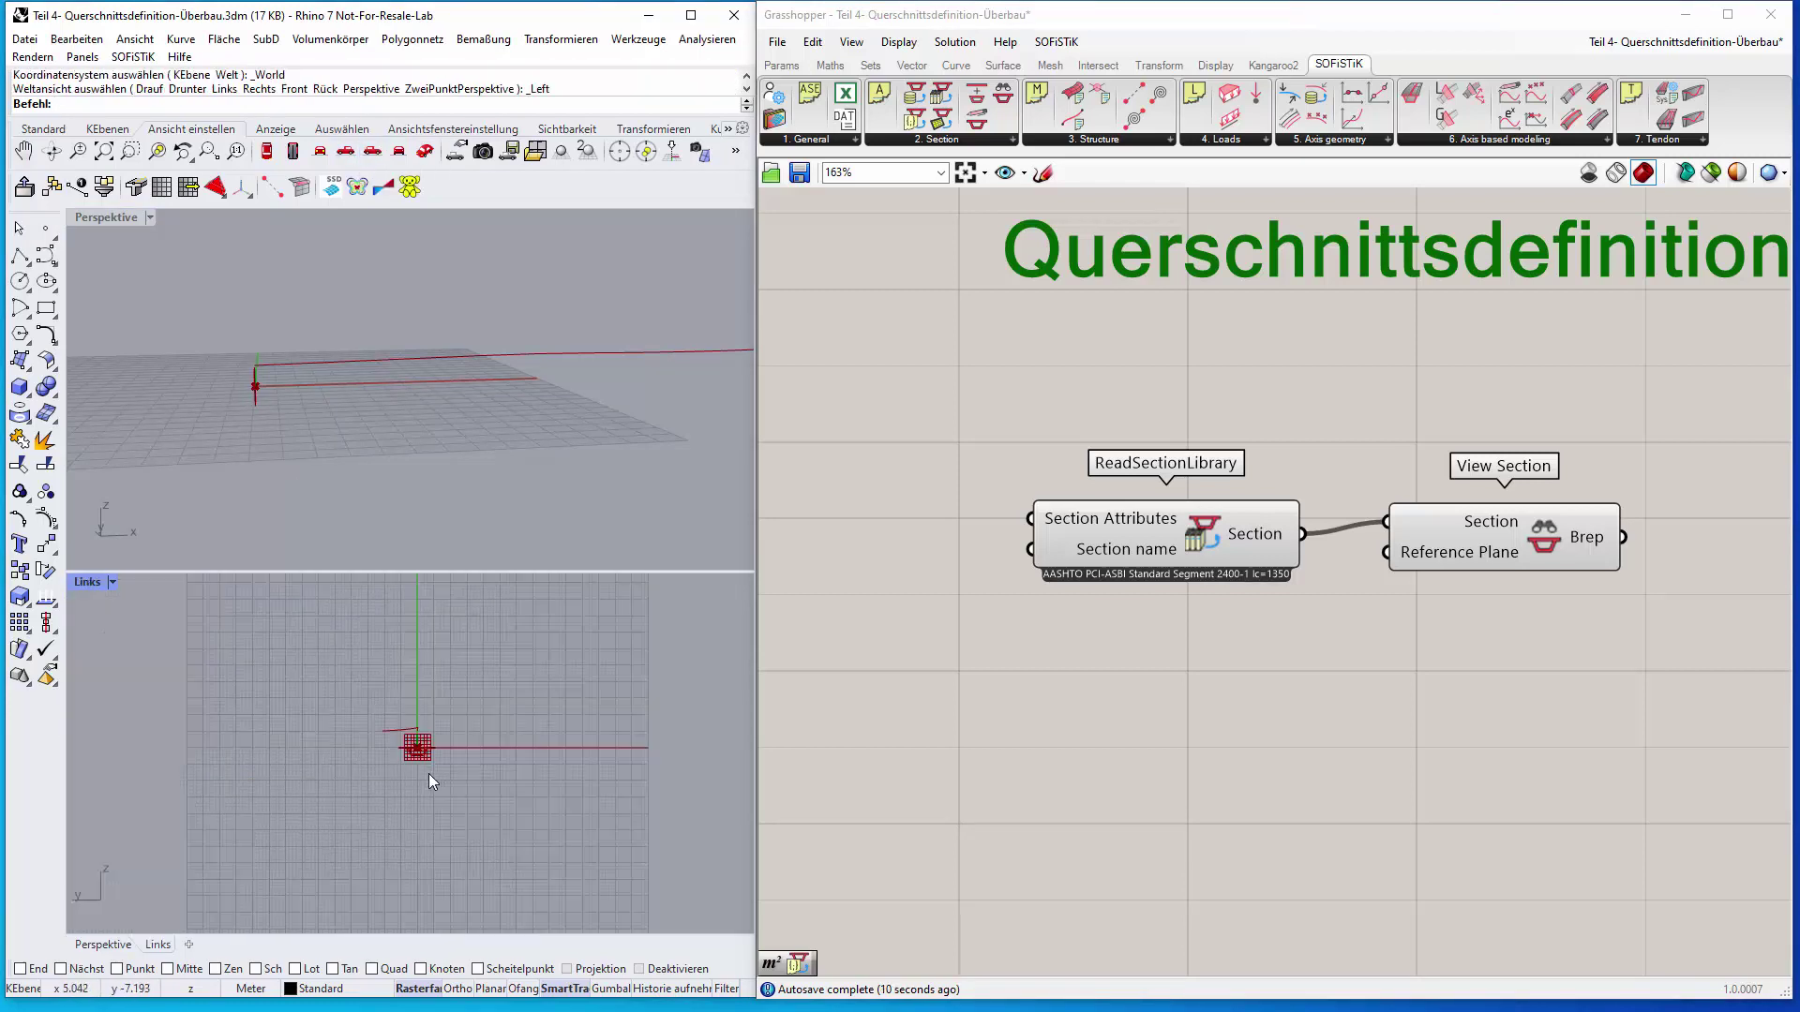
scroll(412, 762, up, 6)
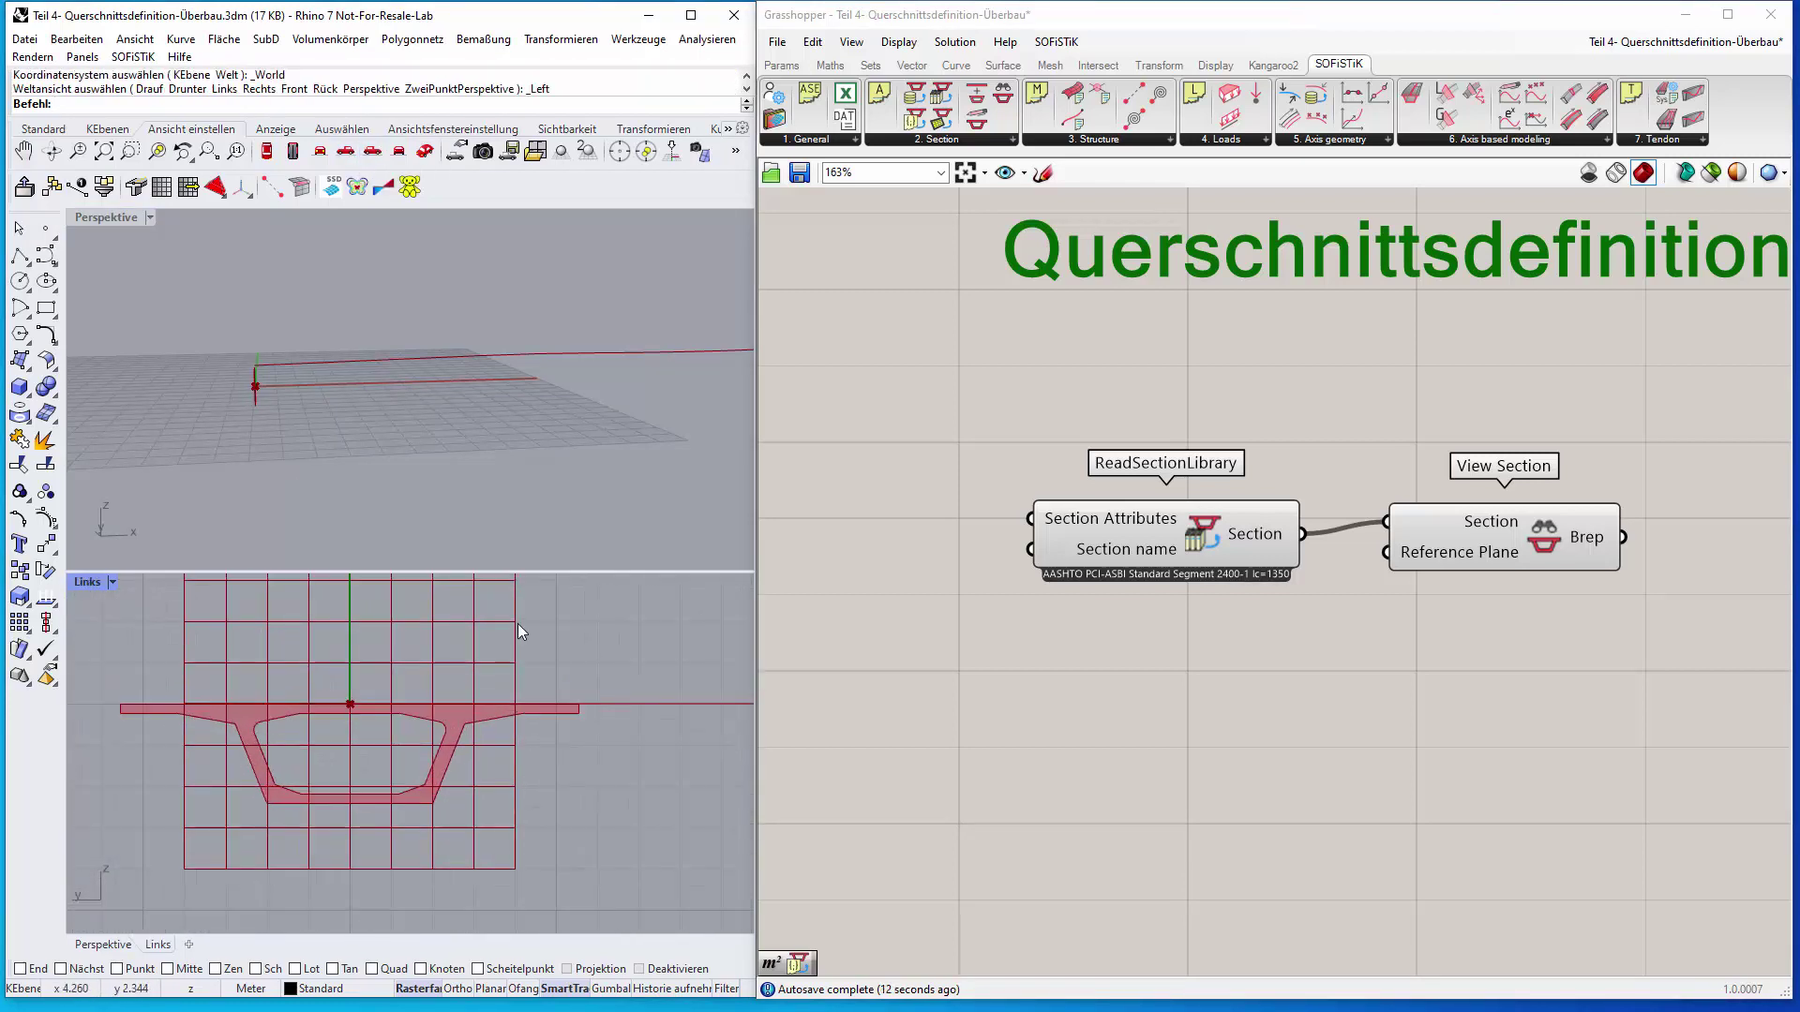
Show the View Section component's point labels and examine the named points around both lower corners of the box section
click(1486, 527)
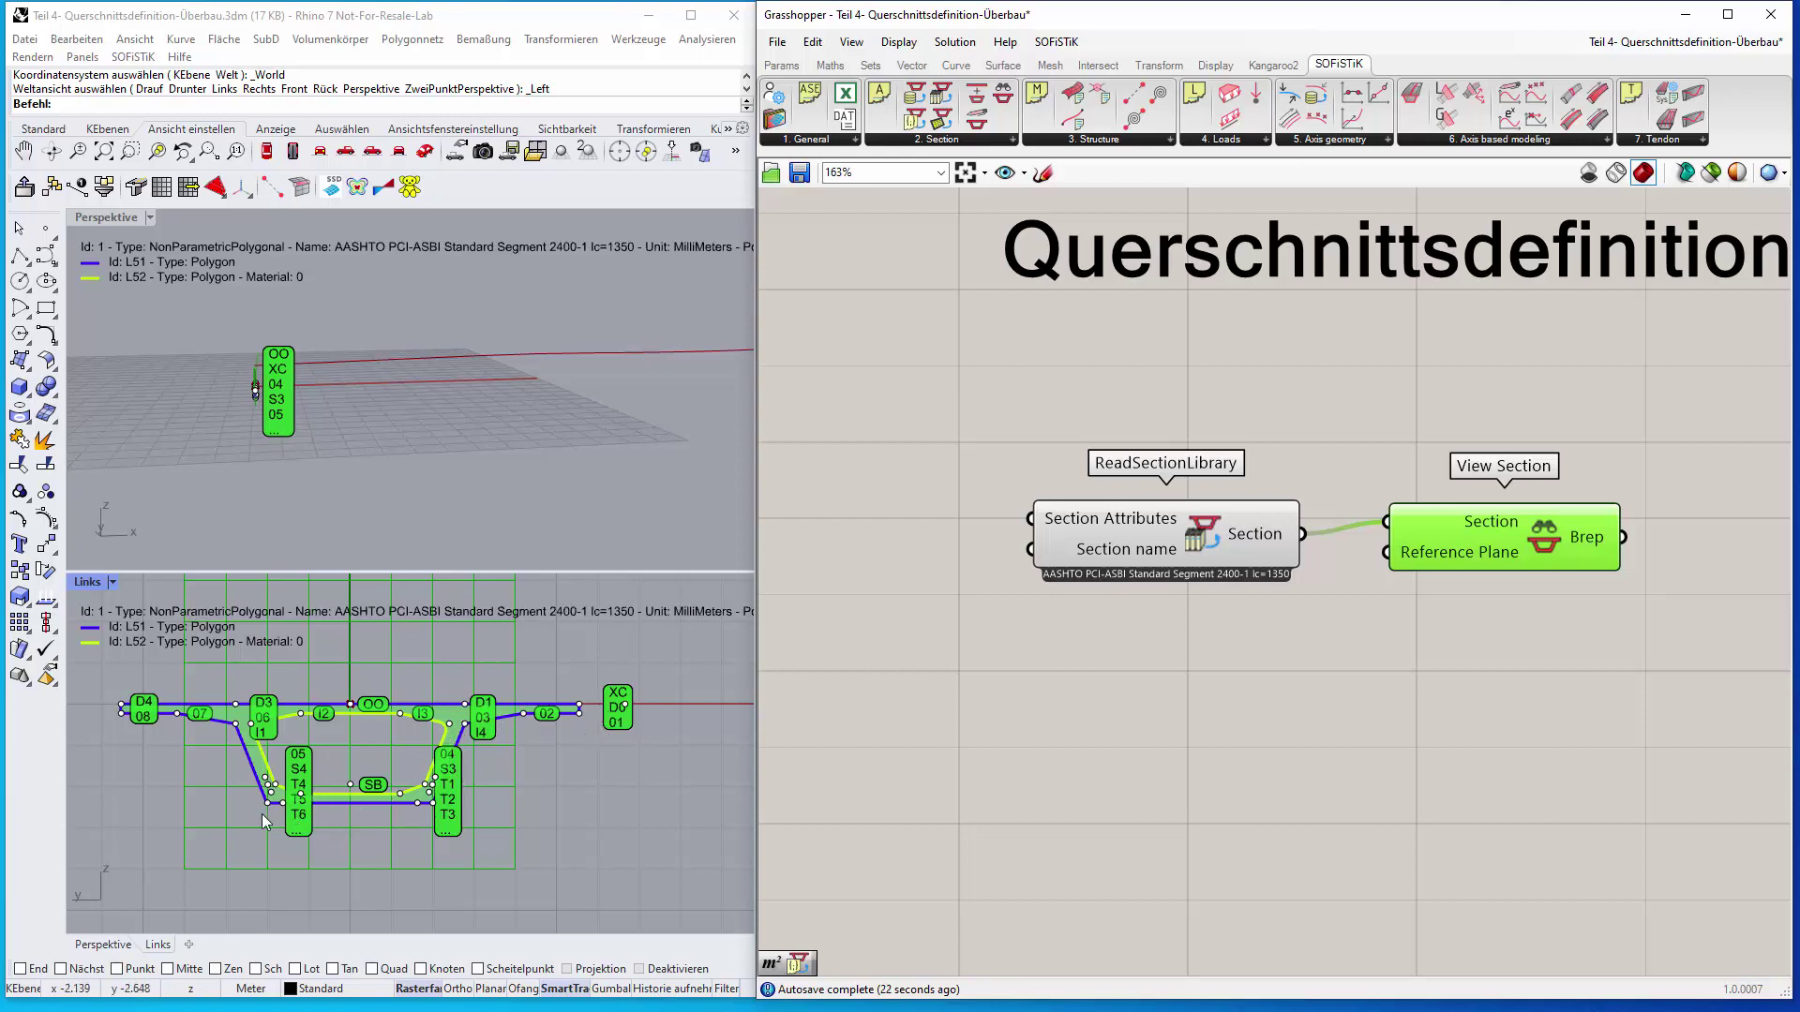
scroll(287, 808, up, 3)
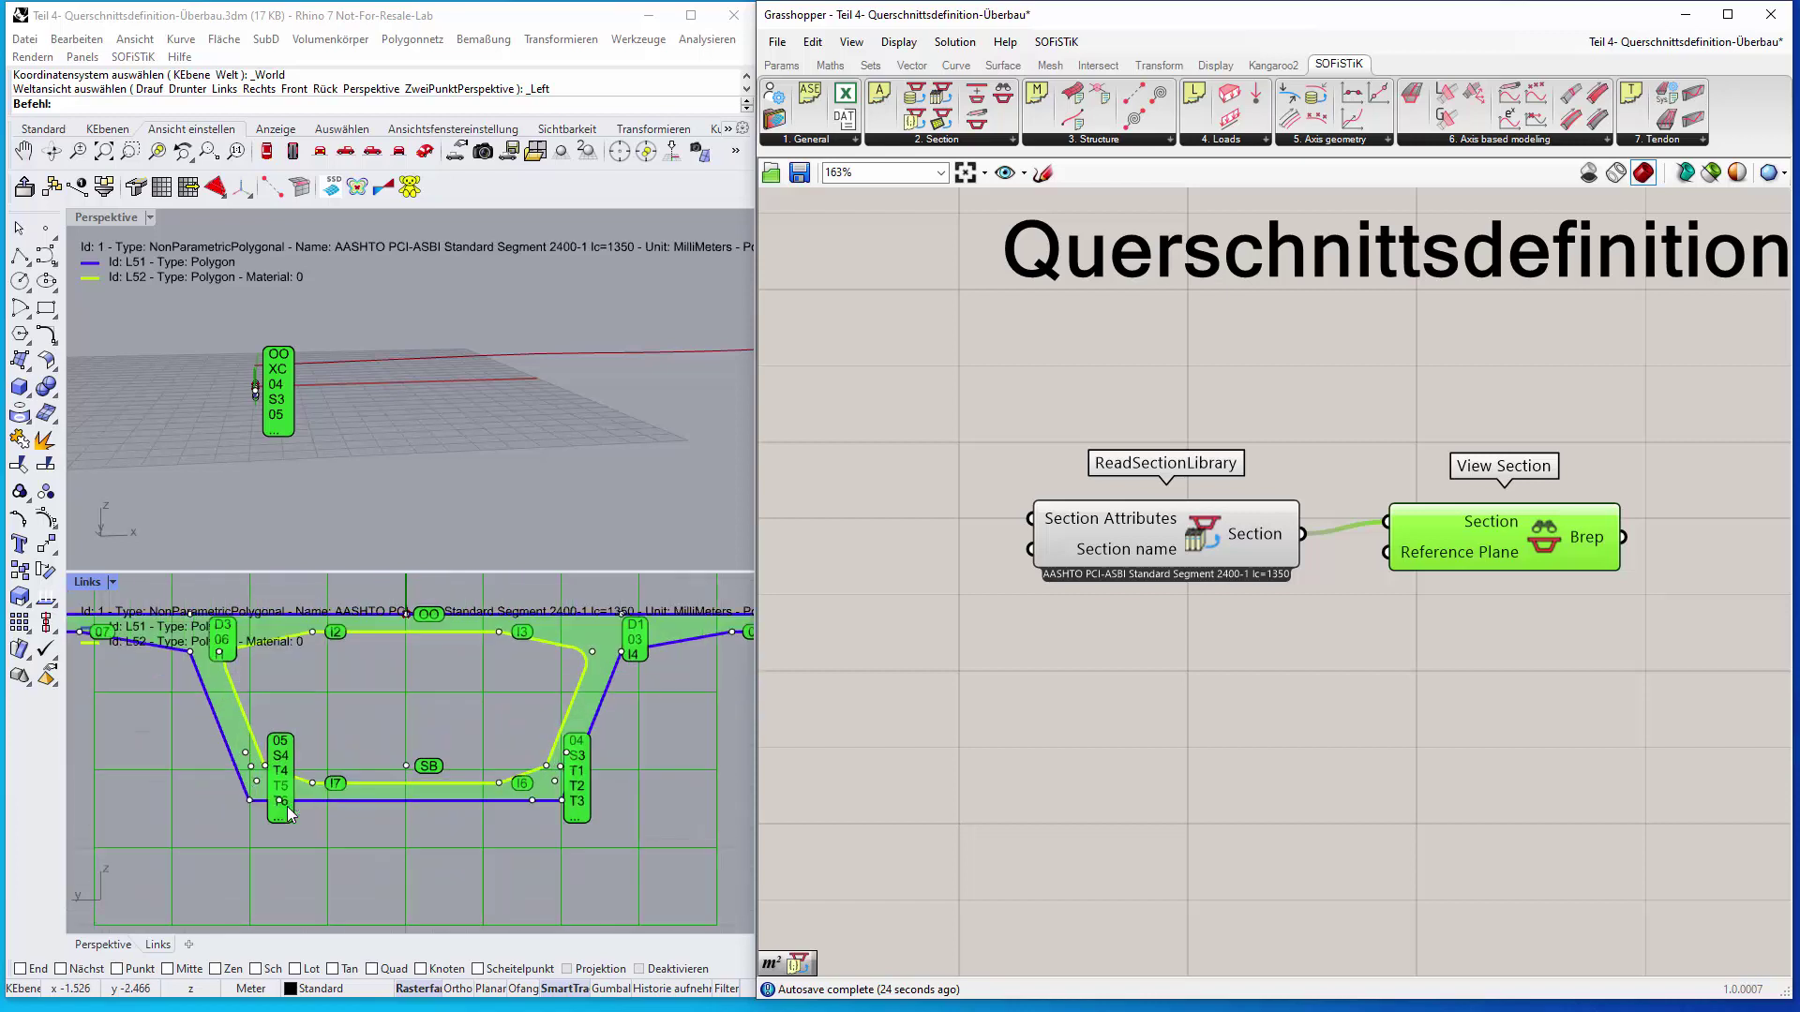
scroll(257, 782, up, 5)
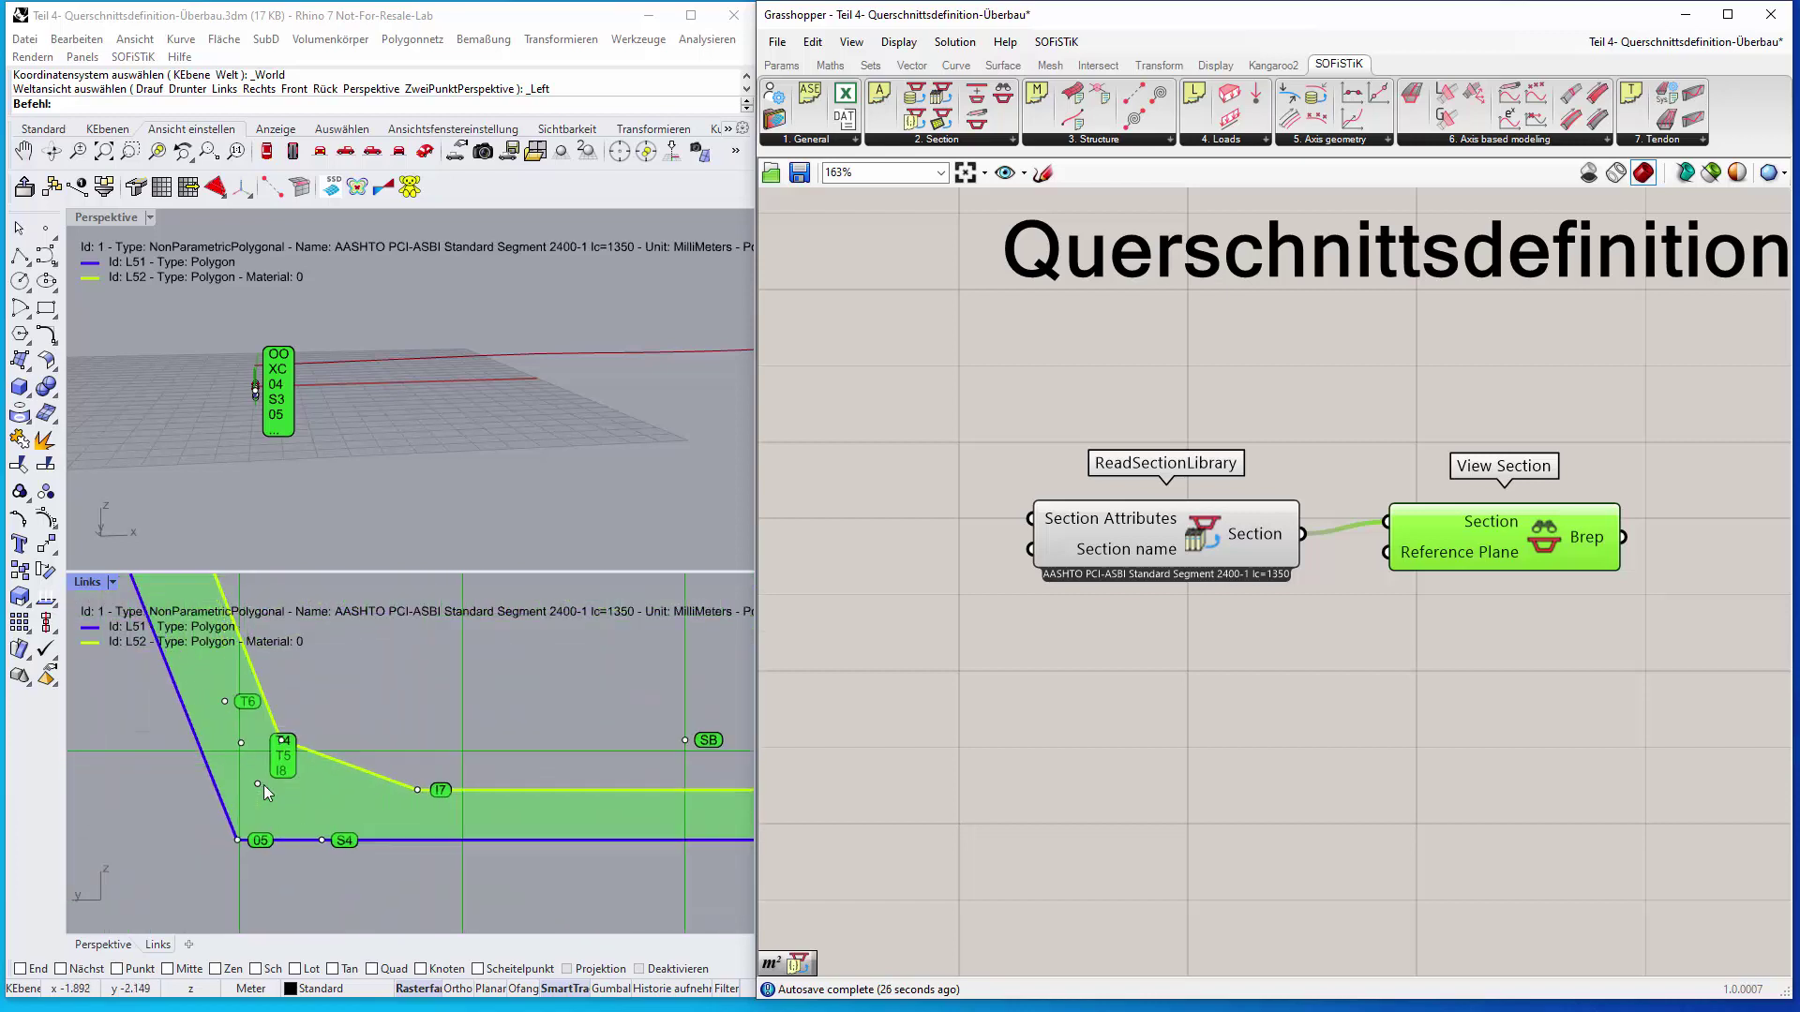
scroll(263, 787, up, 2)
scroll(265, 784, up, 1)
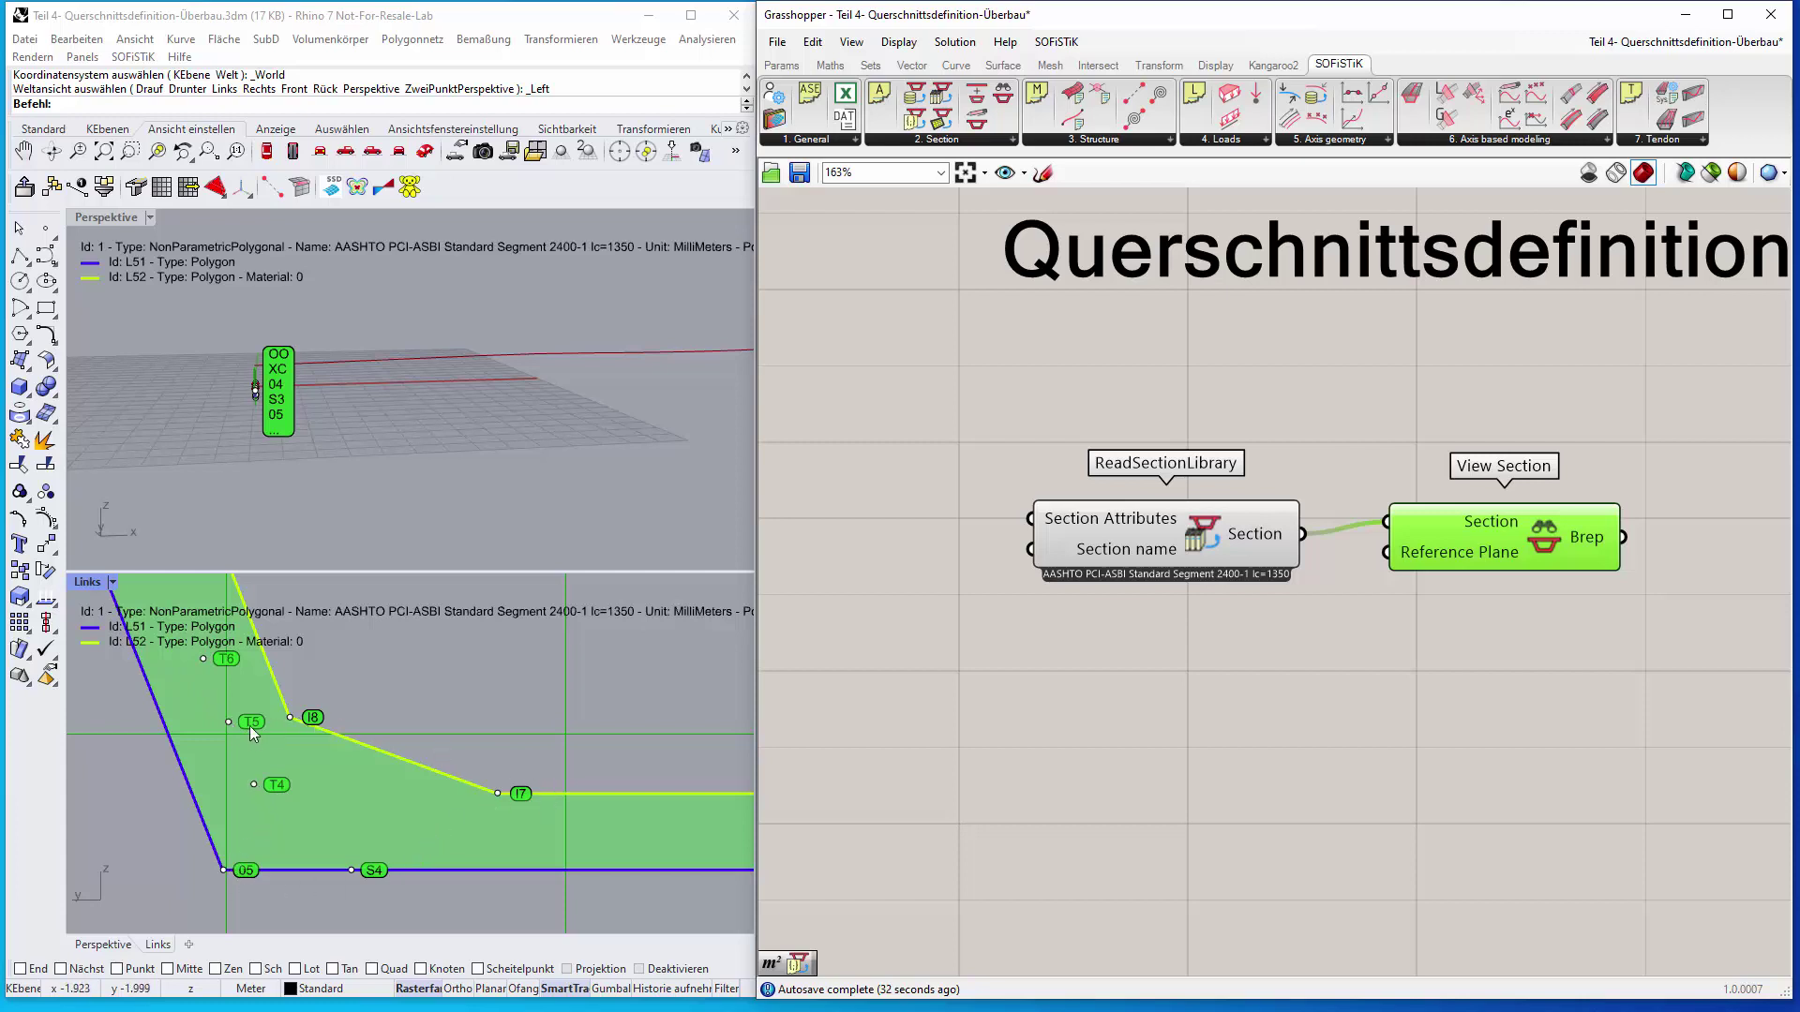
scroll(437, 852, down, 6)
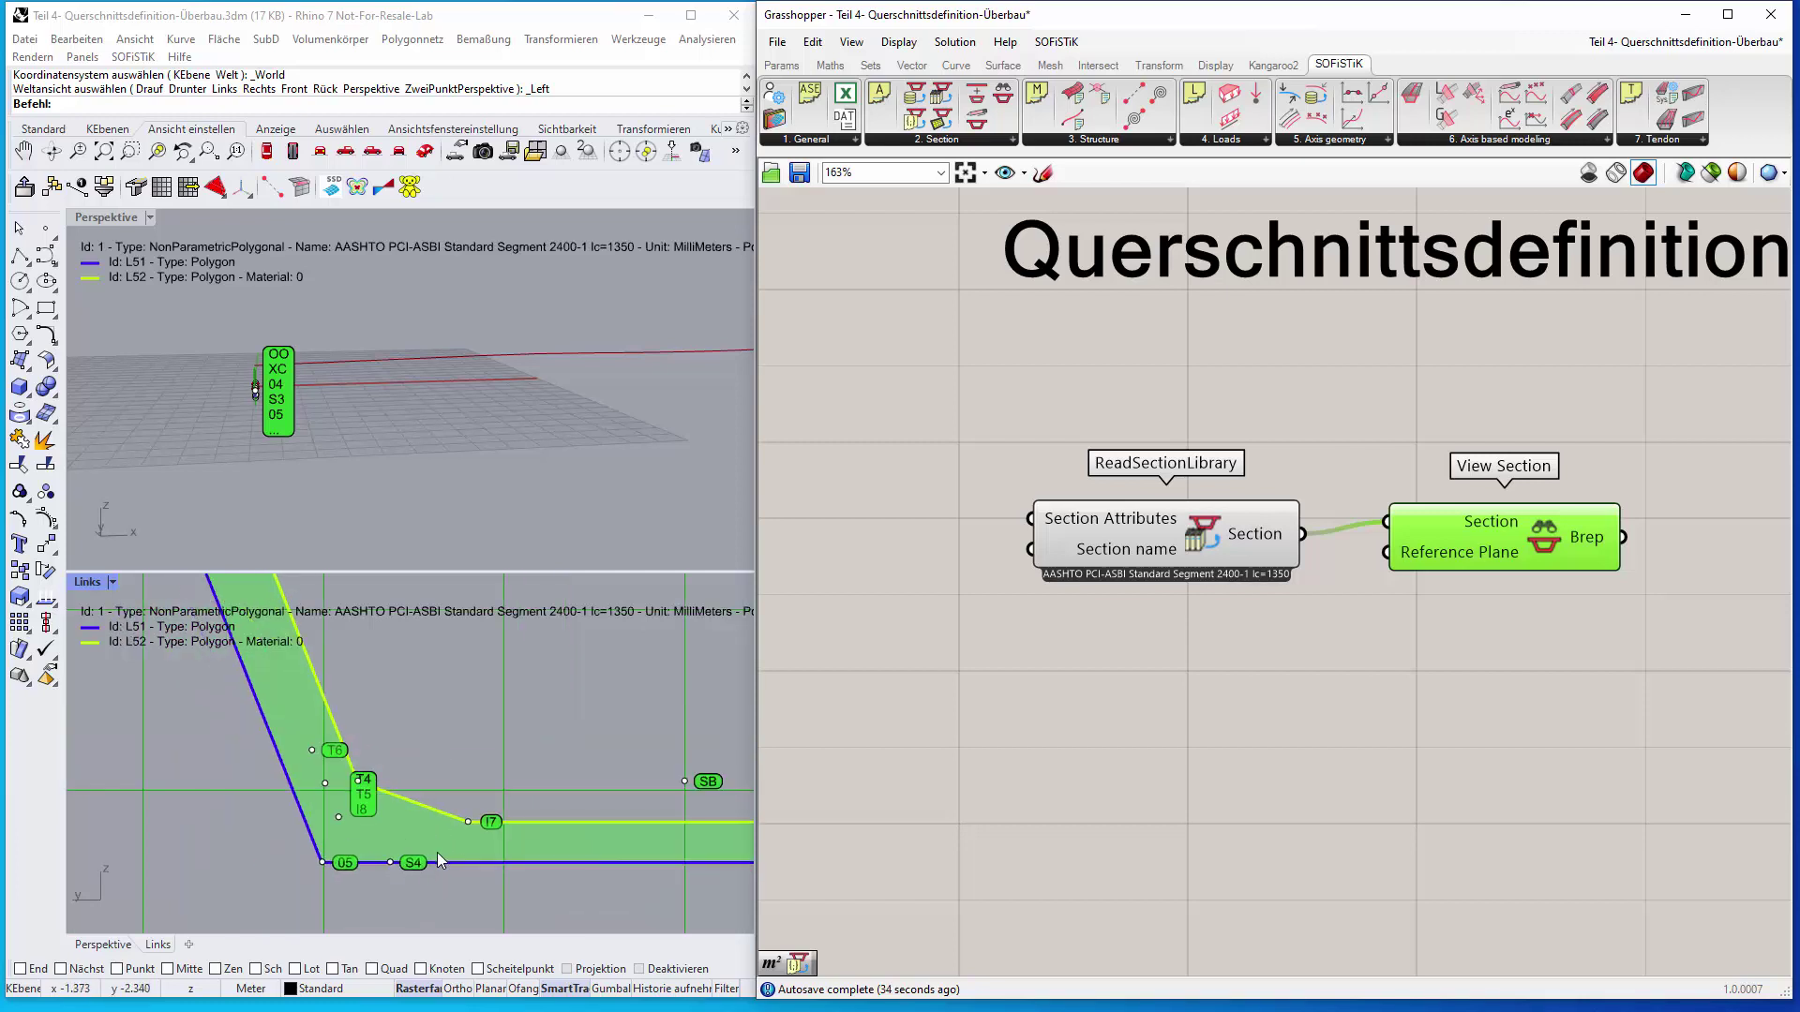
scroll(570, 802, up, 6)
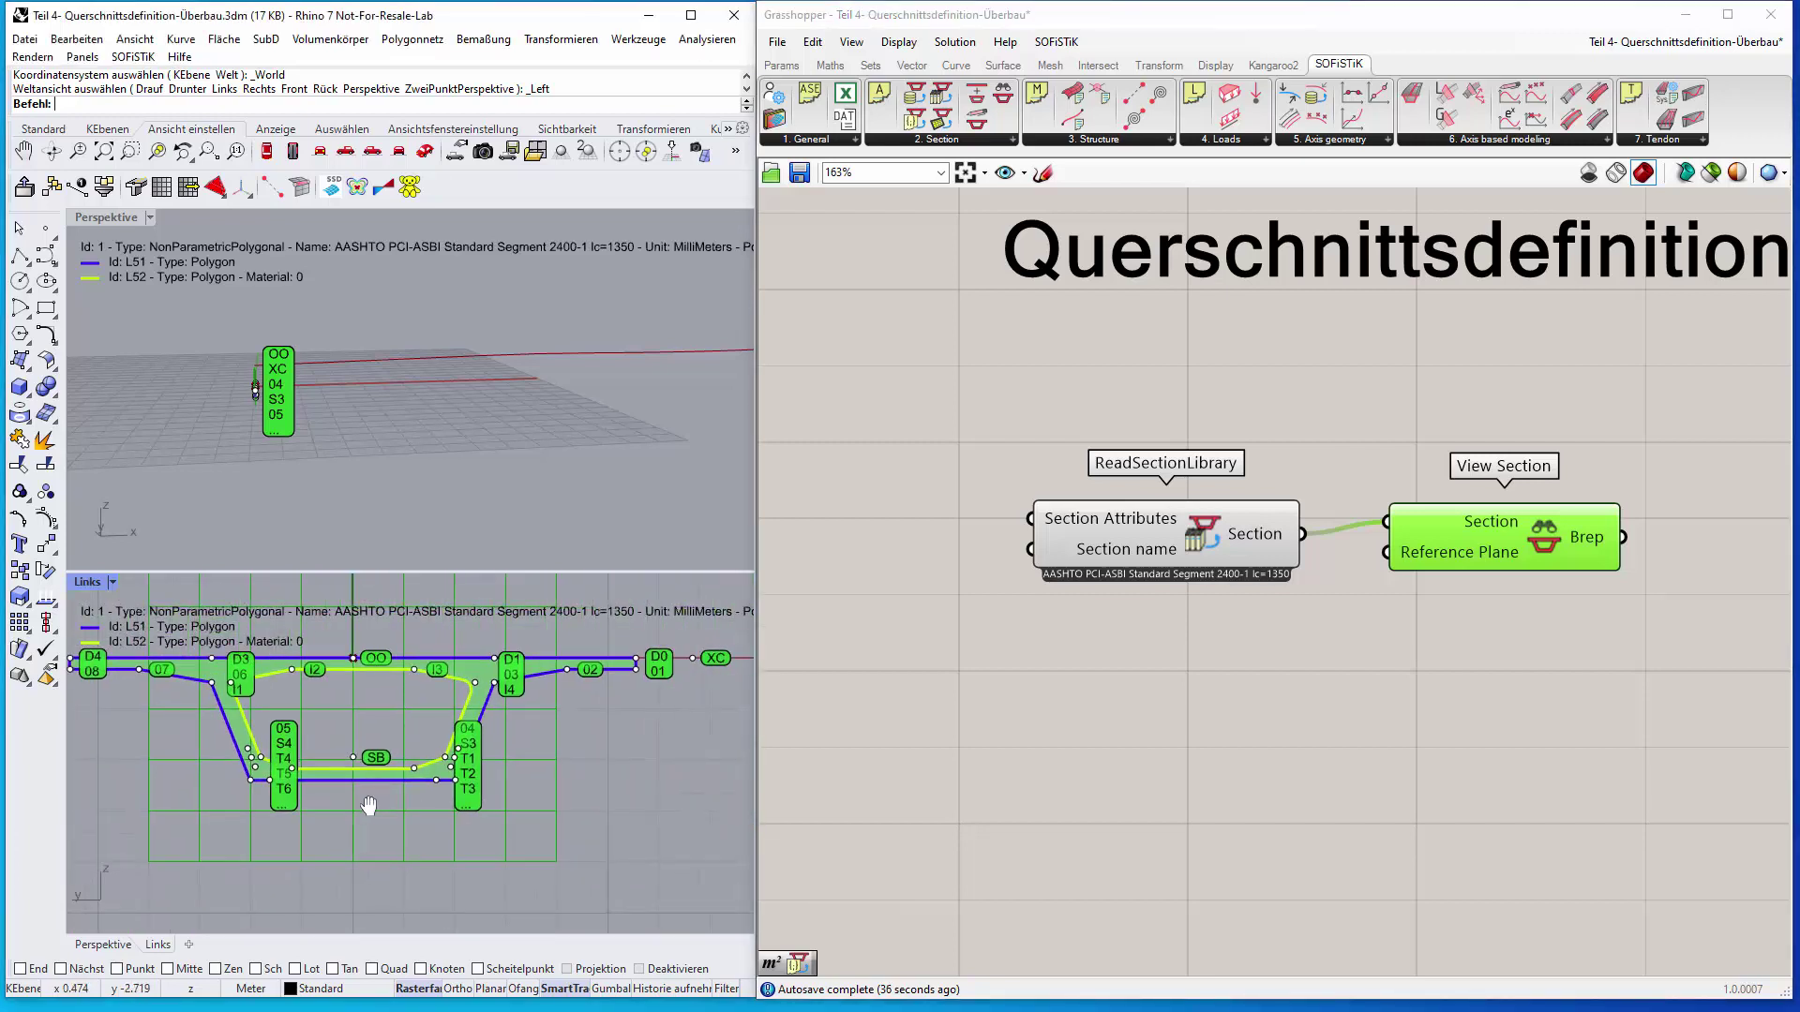
scroll(418, 746, up, 3)
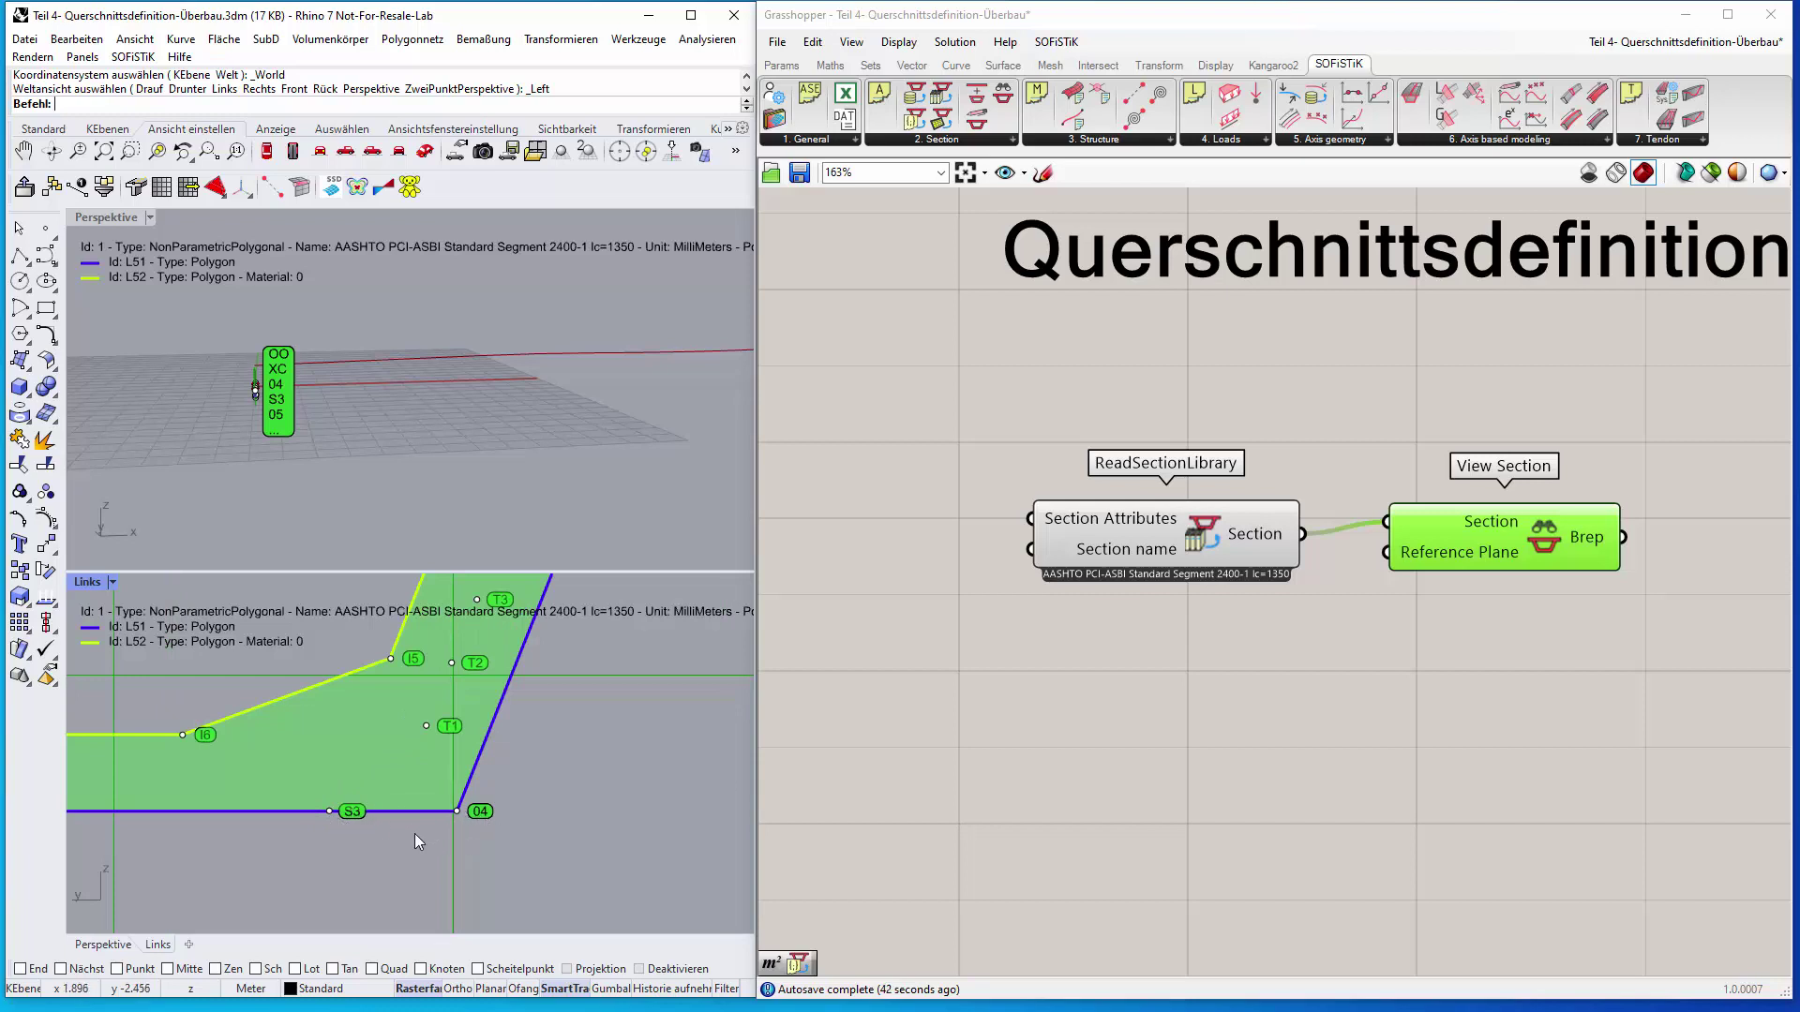
scroll(408, 843, down, 4)
right_drag(291, 881, 446, 850)
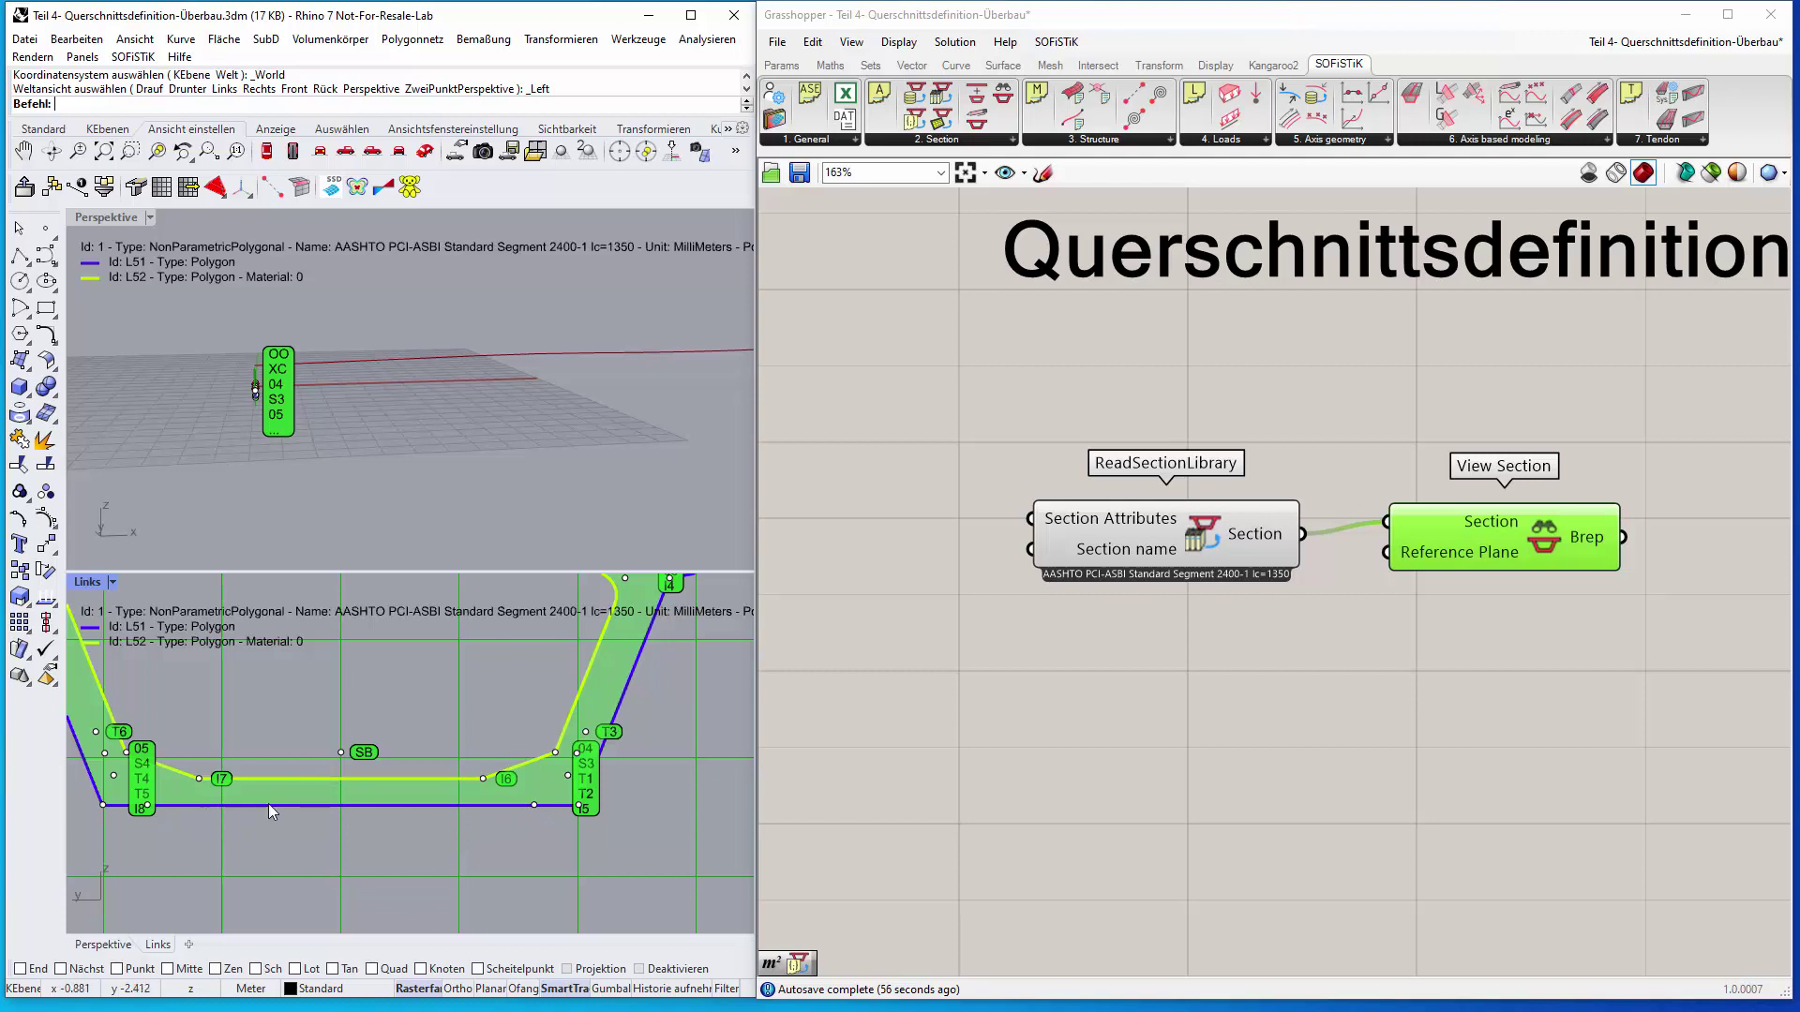
scroll(430, 801, down, 3)
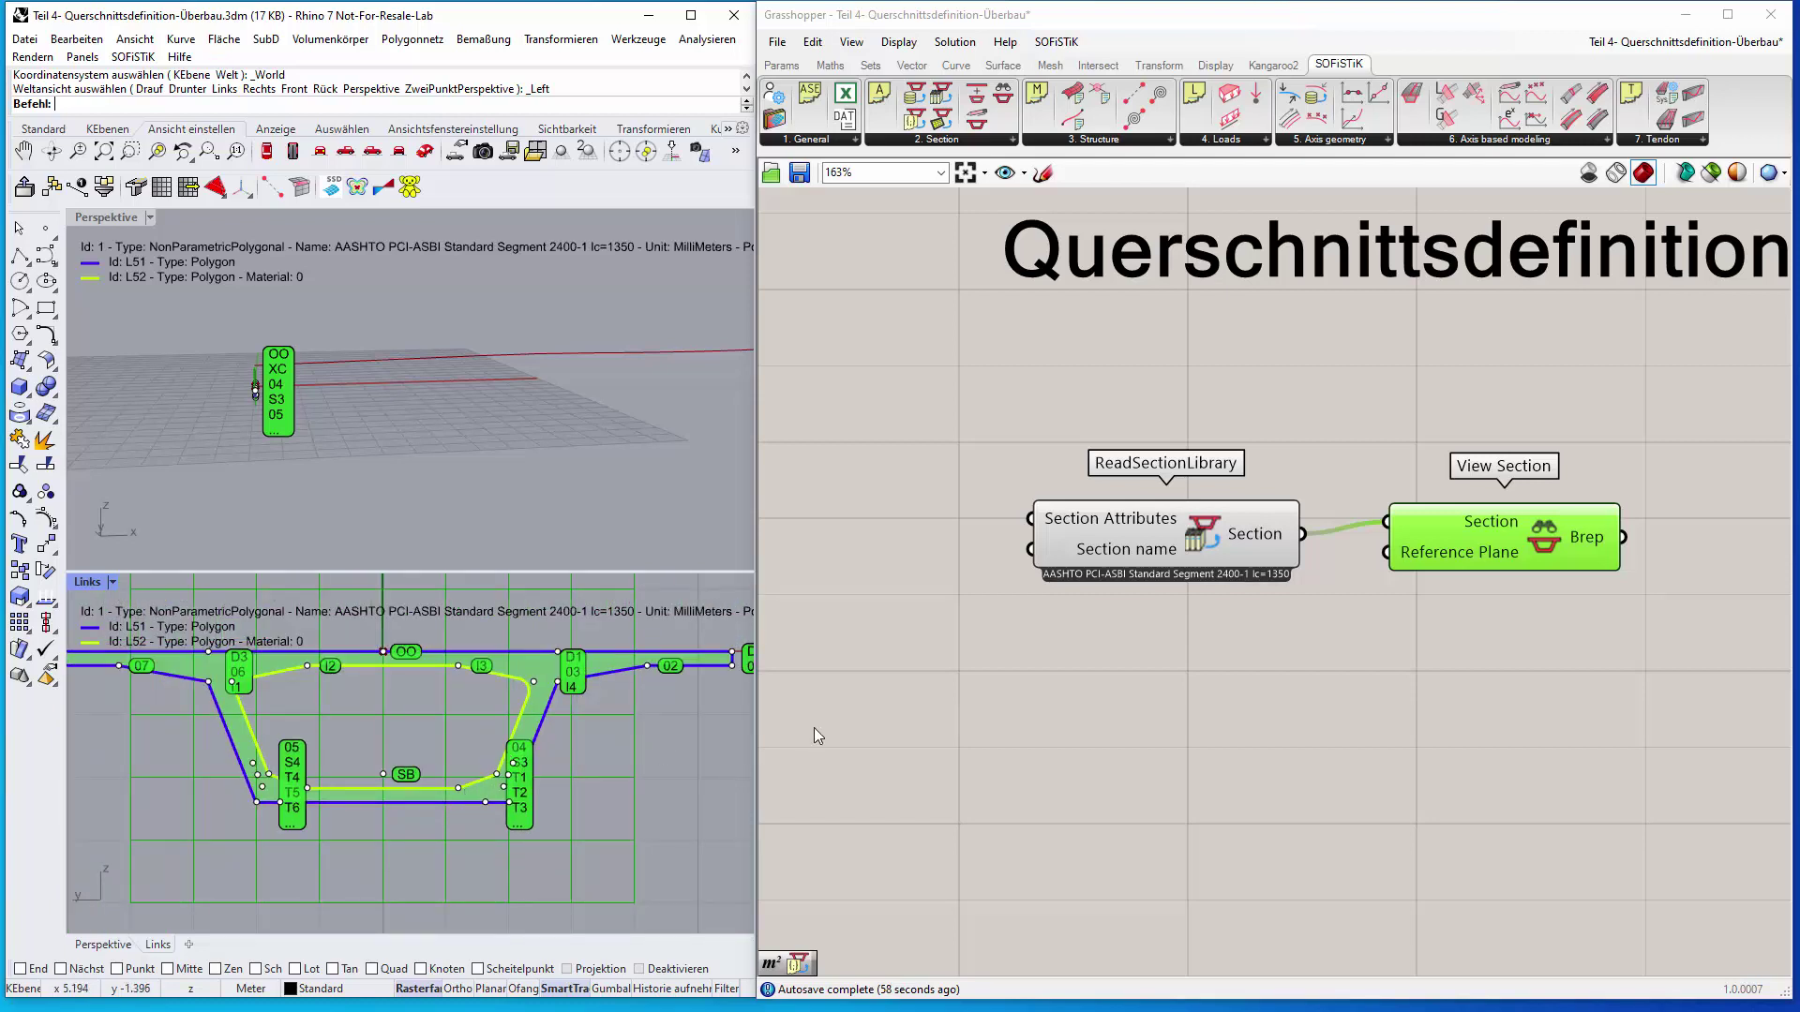
Assign the Multi Cell BoxGirder 01 section to the ReadSectionLibrary component and inspect its cells and named points
right_click(1200, 540)
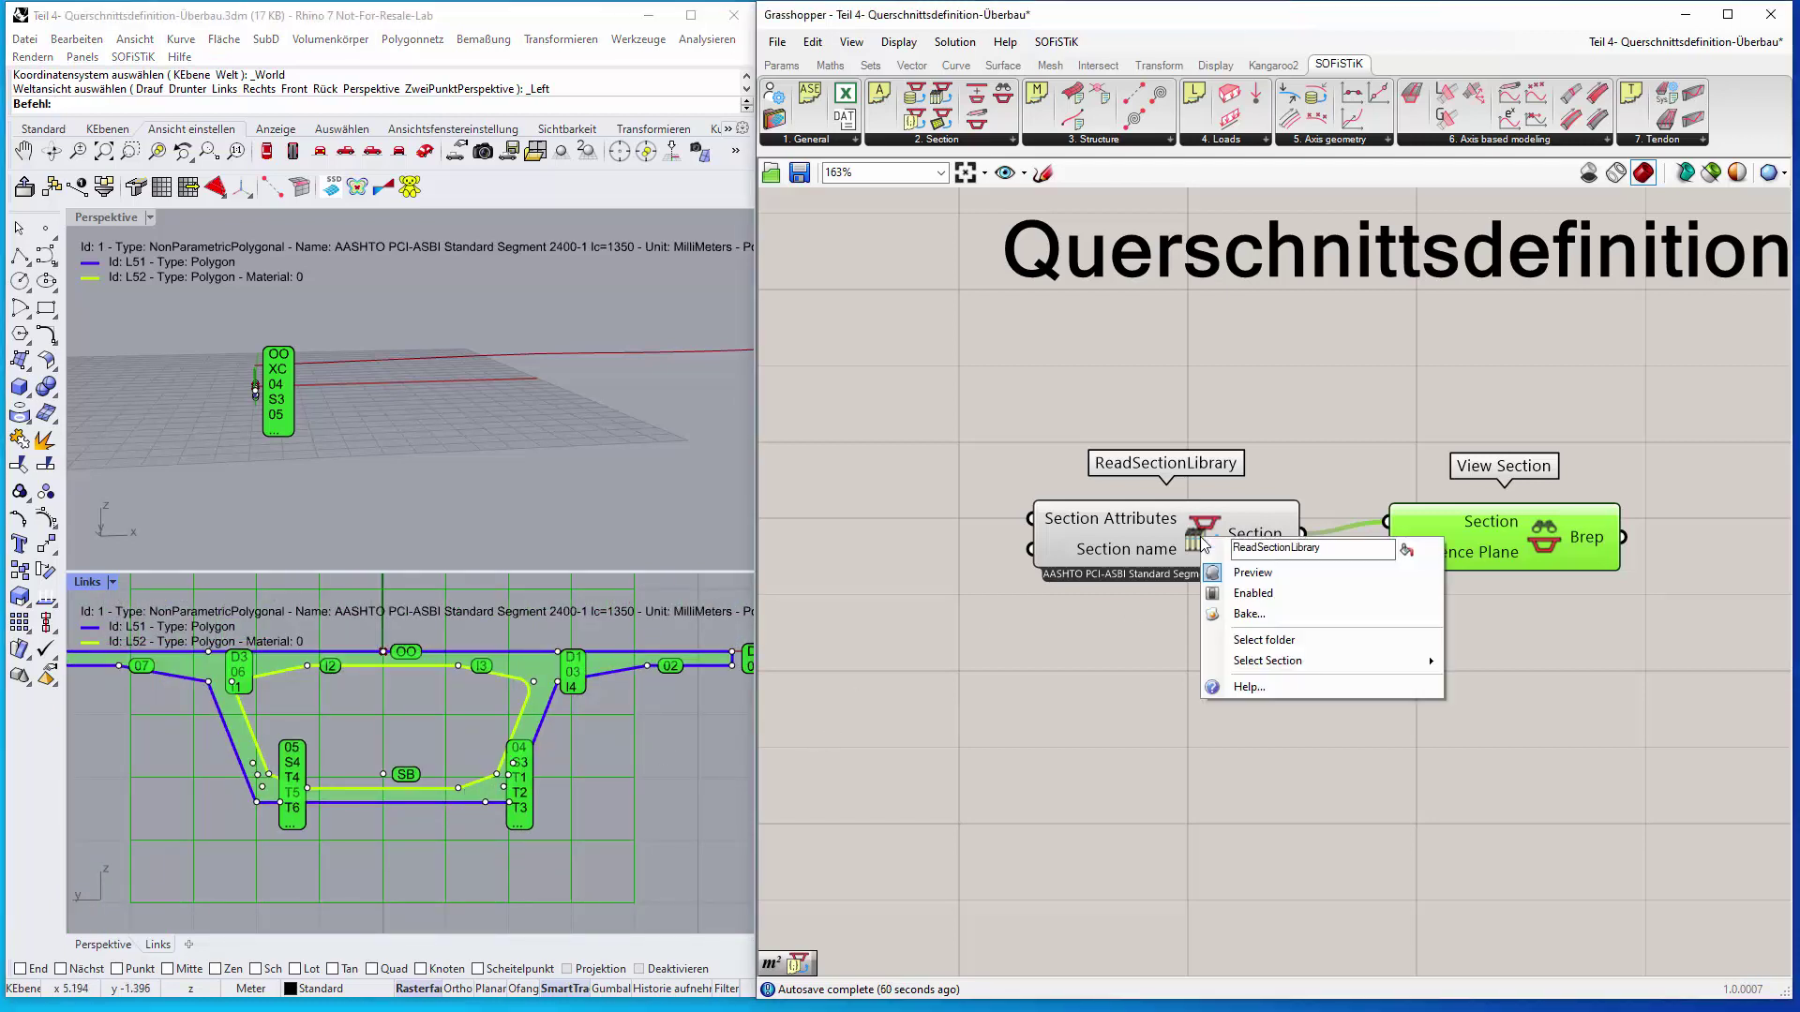
mouse_move(1325, 662)
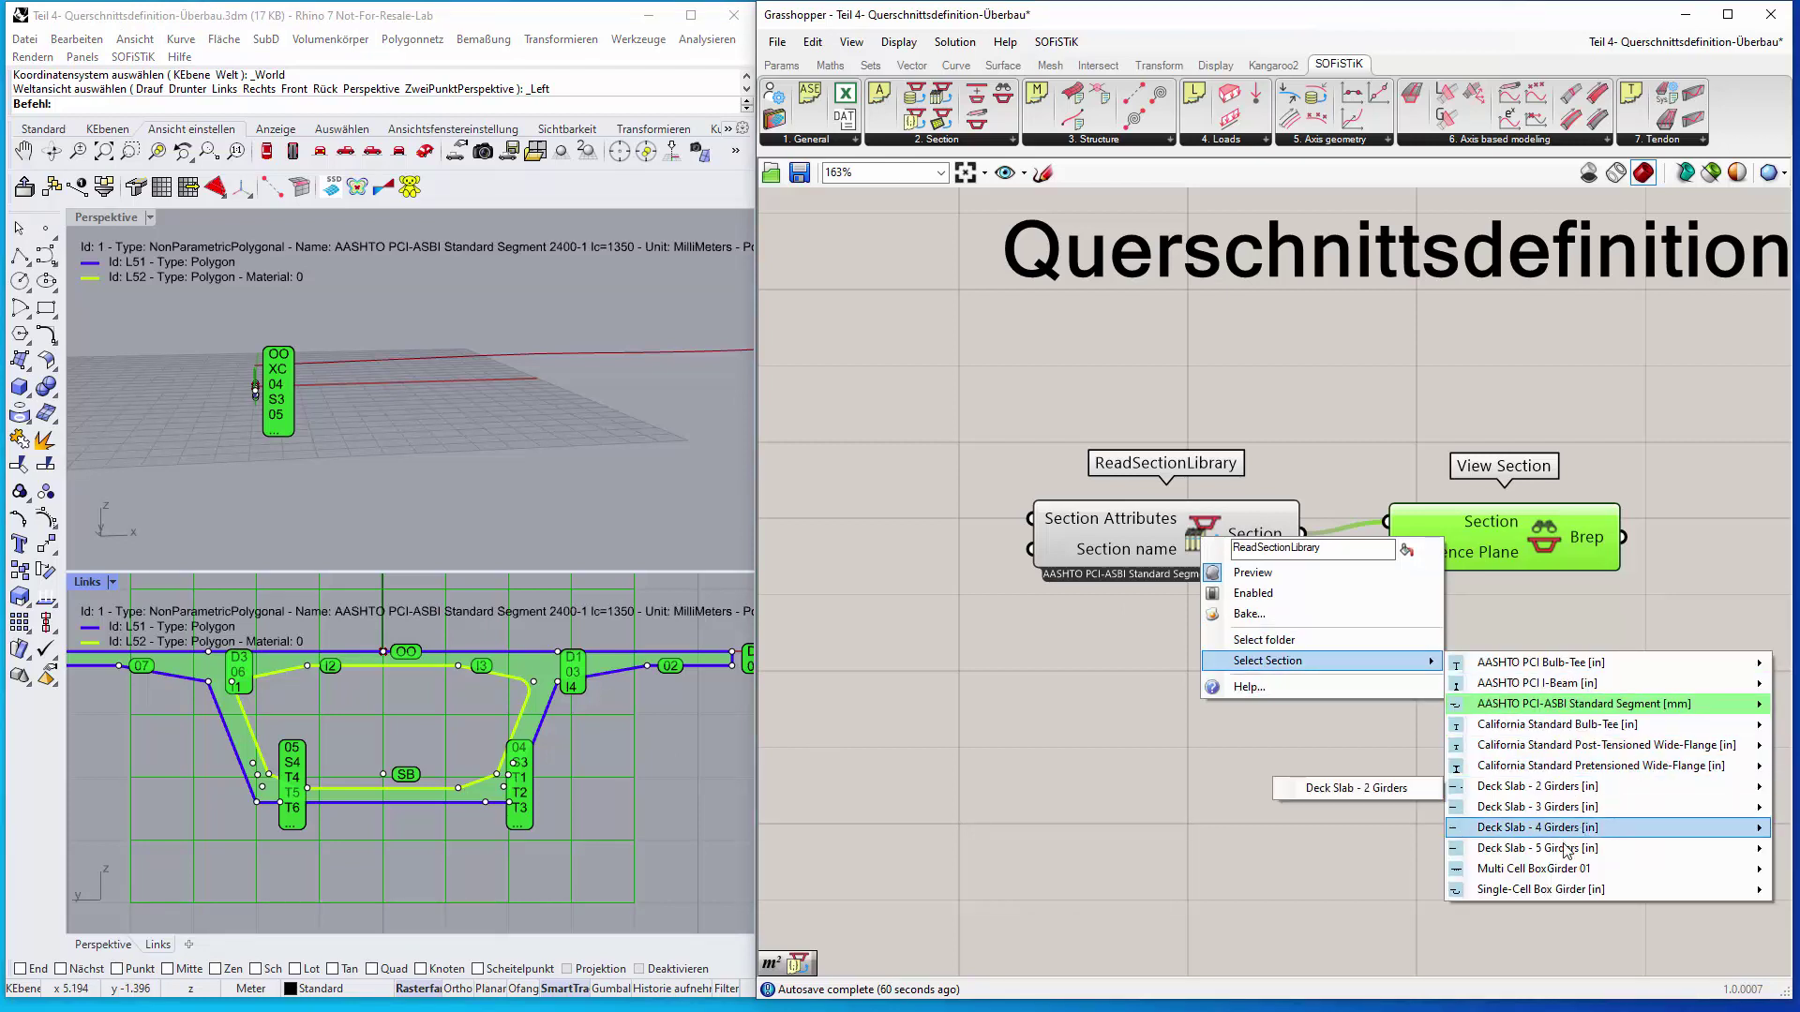
click(1514, 877)
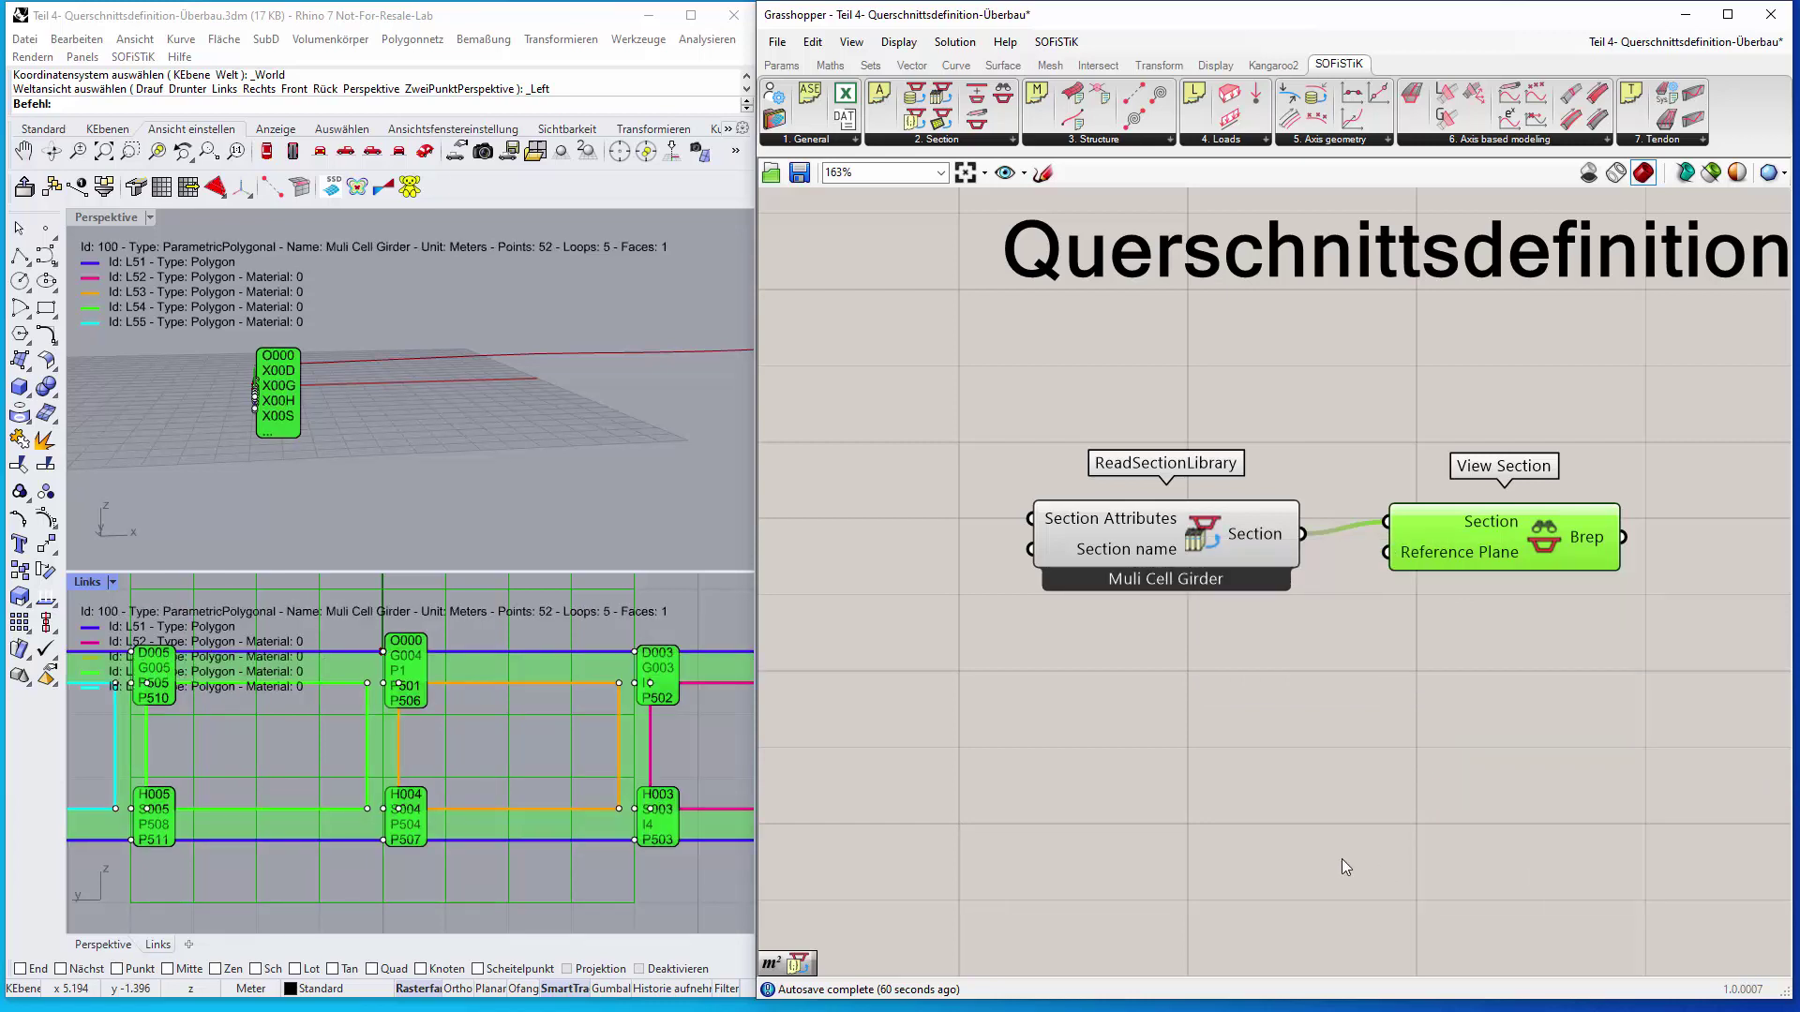
scroll(618, 767, down, 5)
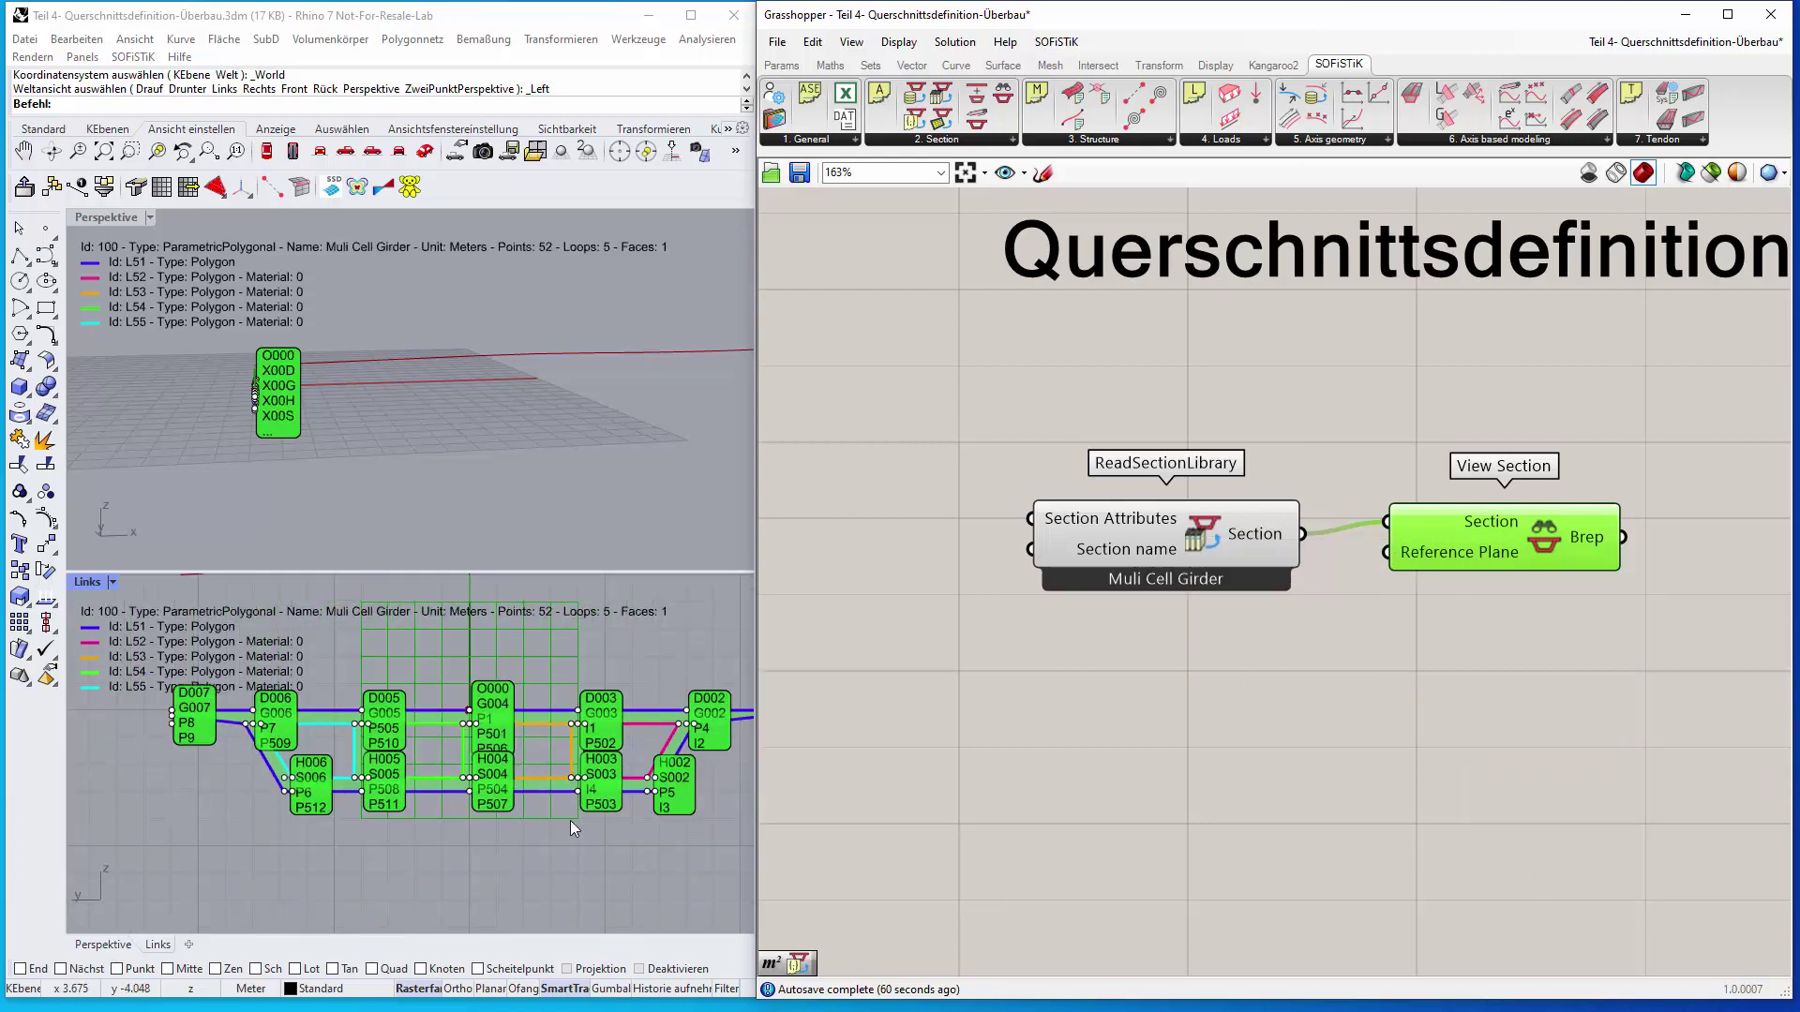
scroll(572, 816, up, 6)
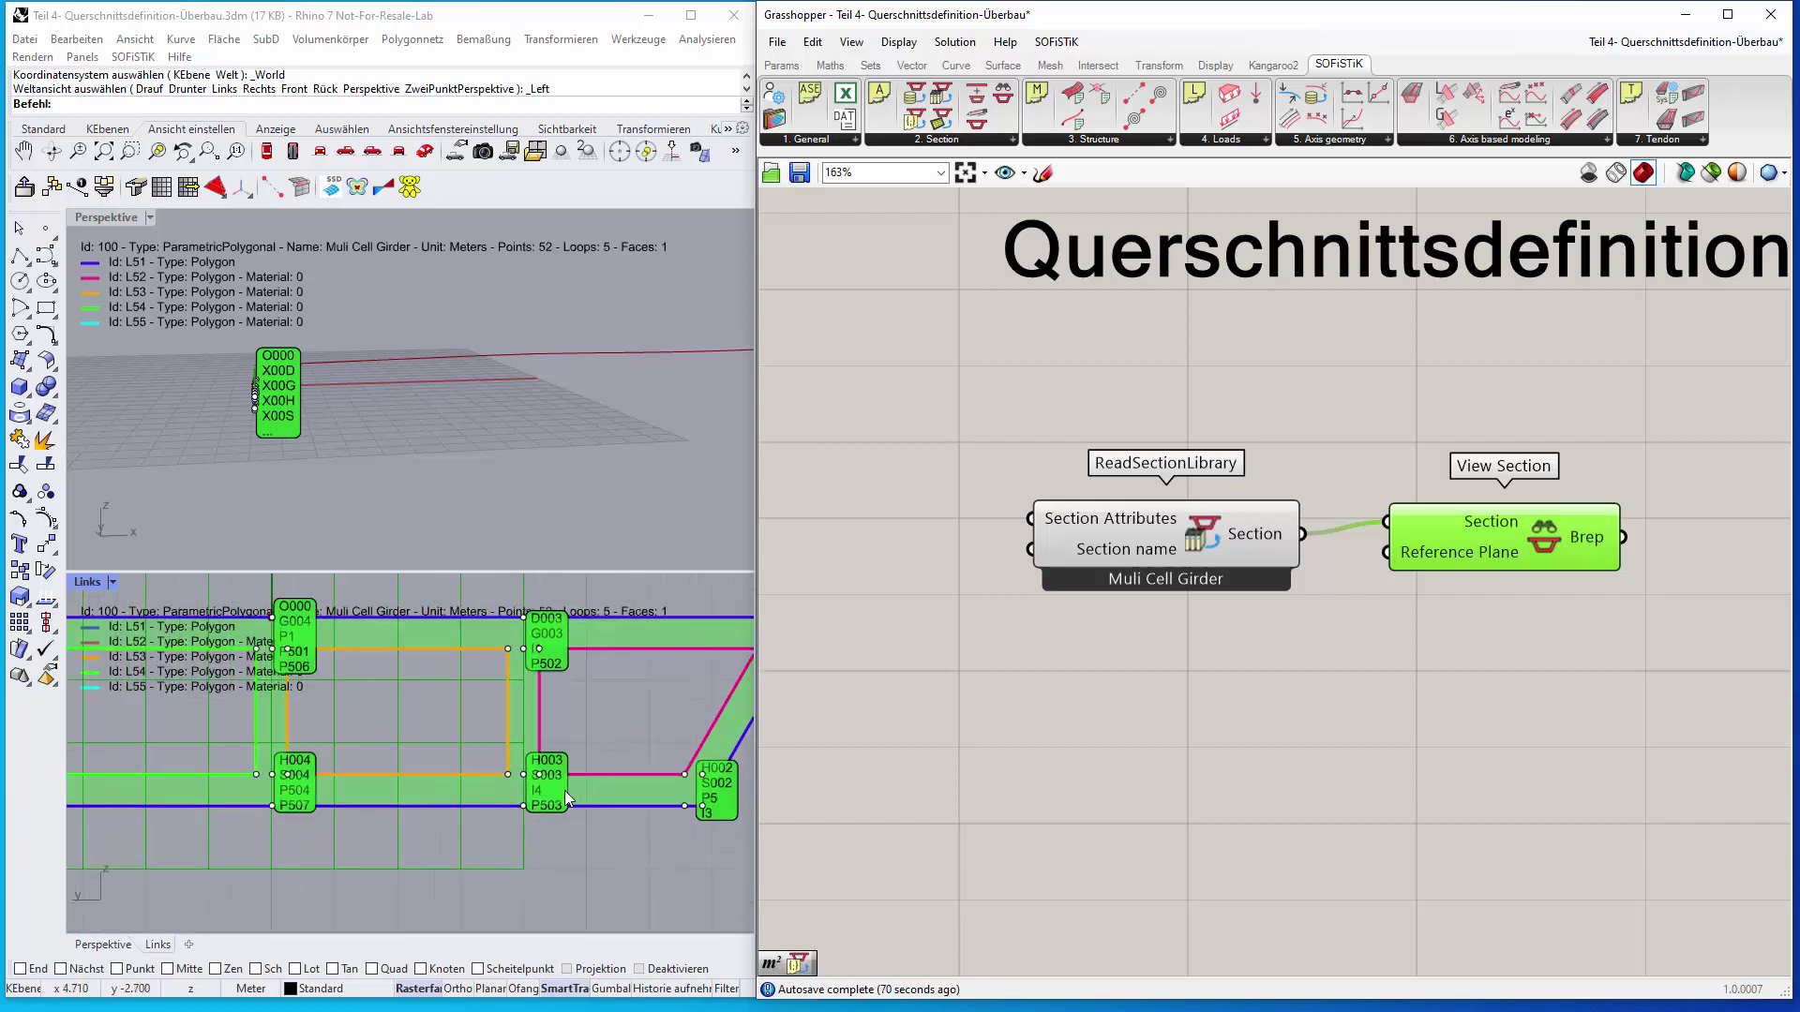
Switch the ReadSectionLibrary component's folder to steel profiles in the SOFiSTiK Rhinoceros Interface 2022 Grasshopper content
scroll(494, 808, up, 3)
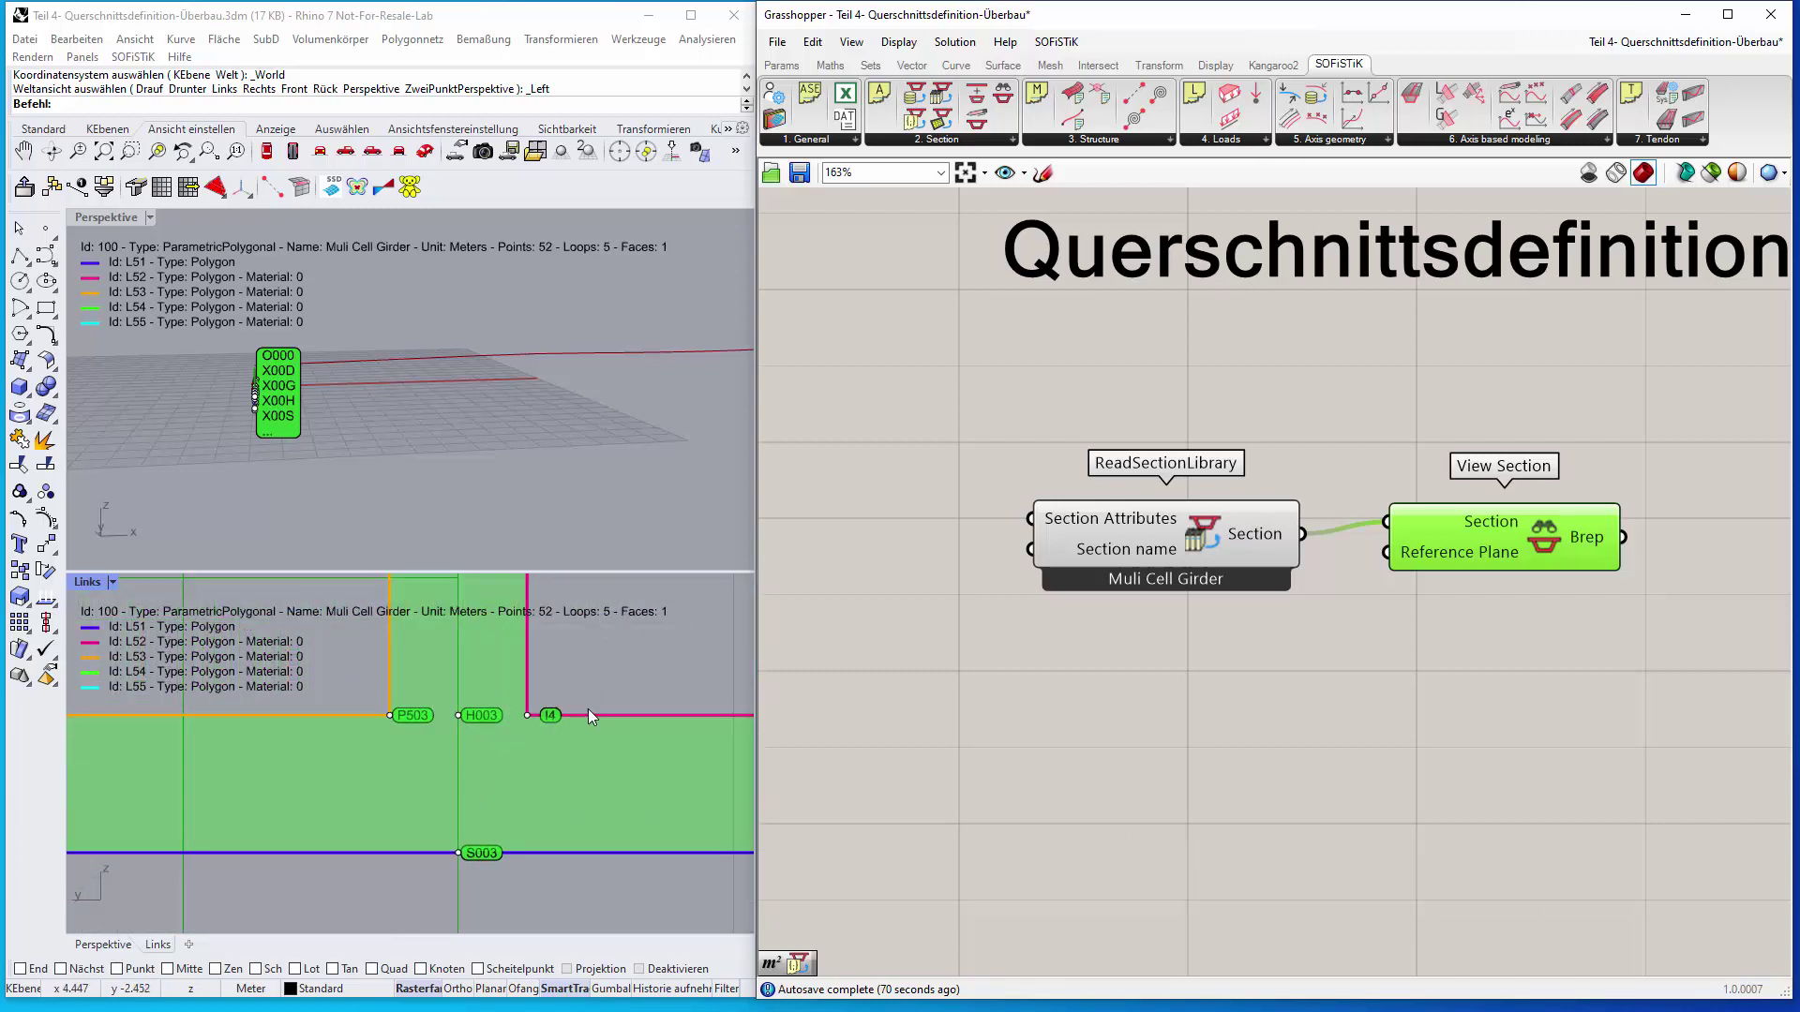
scroll(544, 731, down, 3)
scroll(544, 731, down, 6)
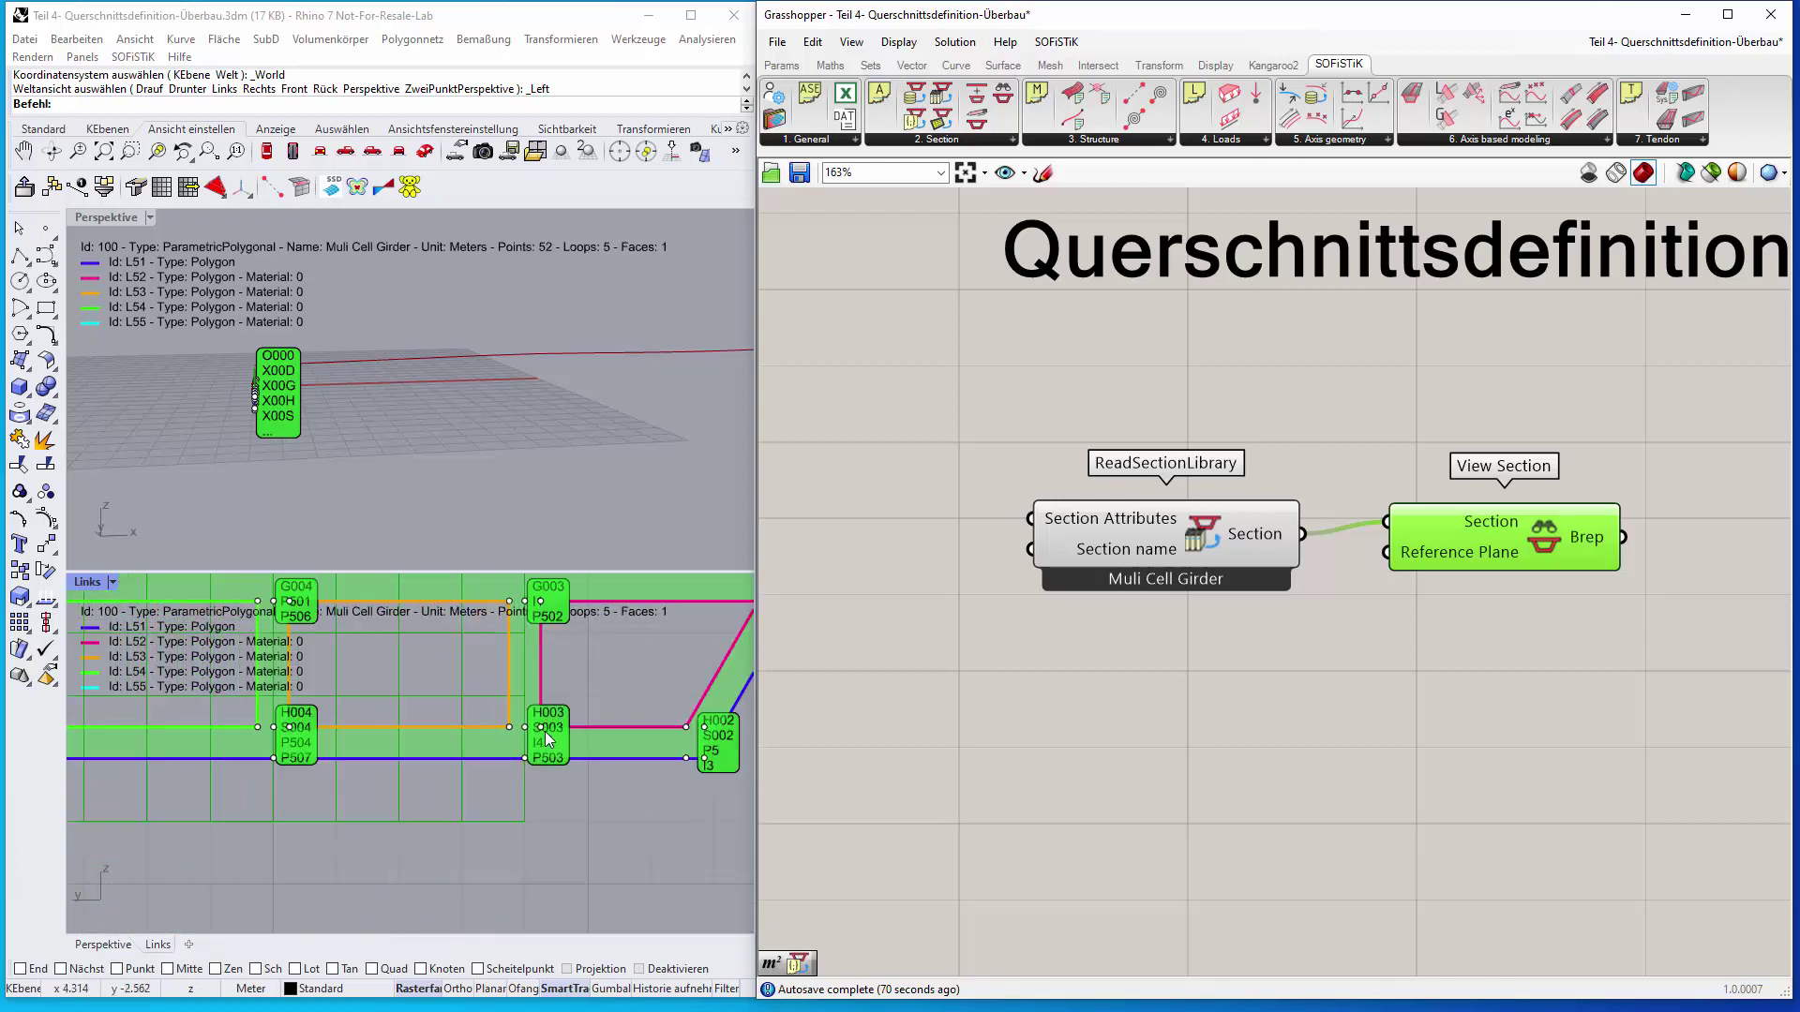
right_click(1205, 538)
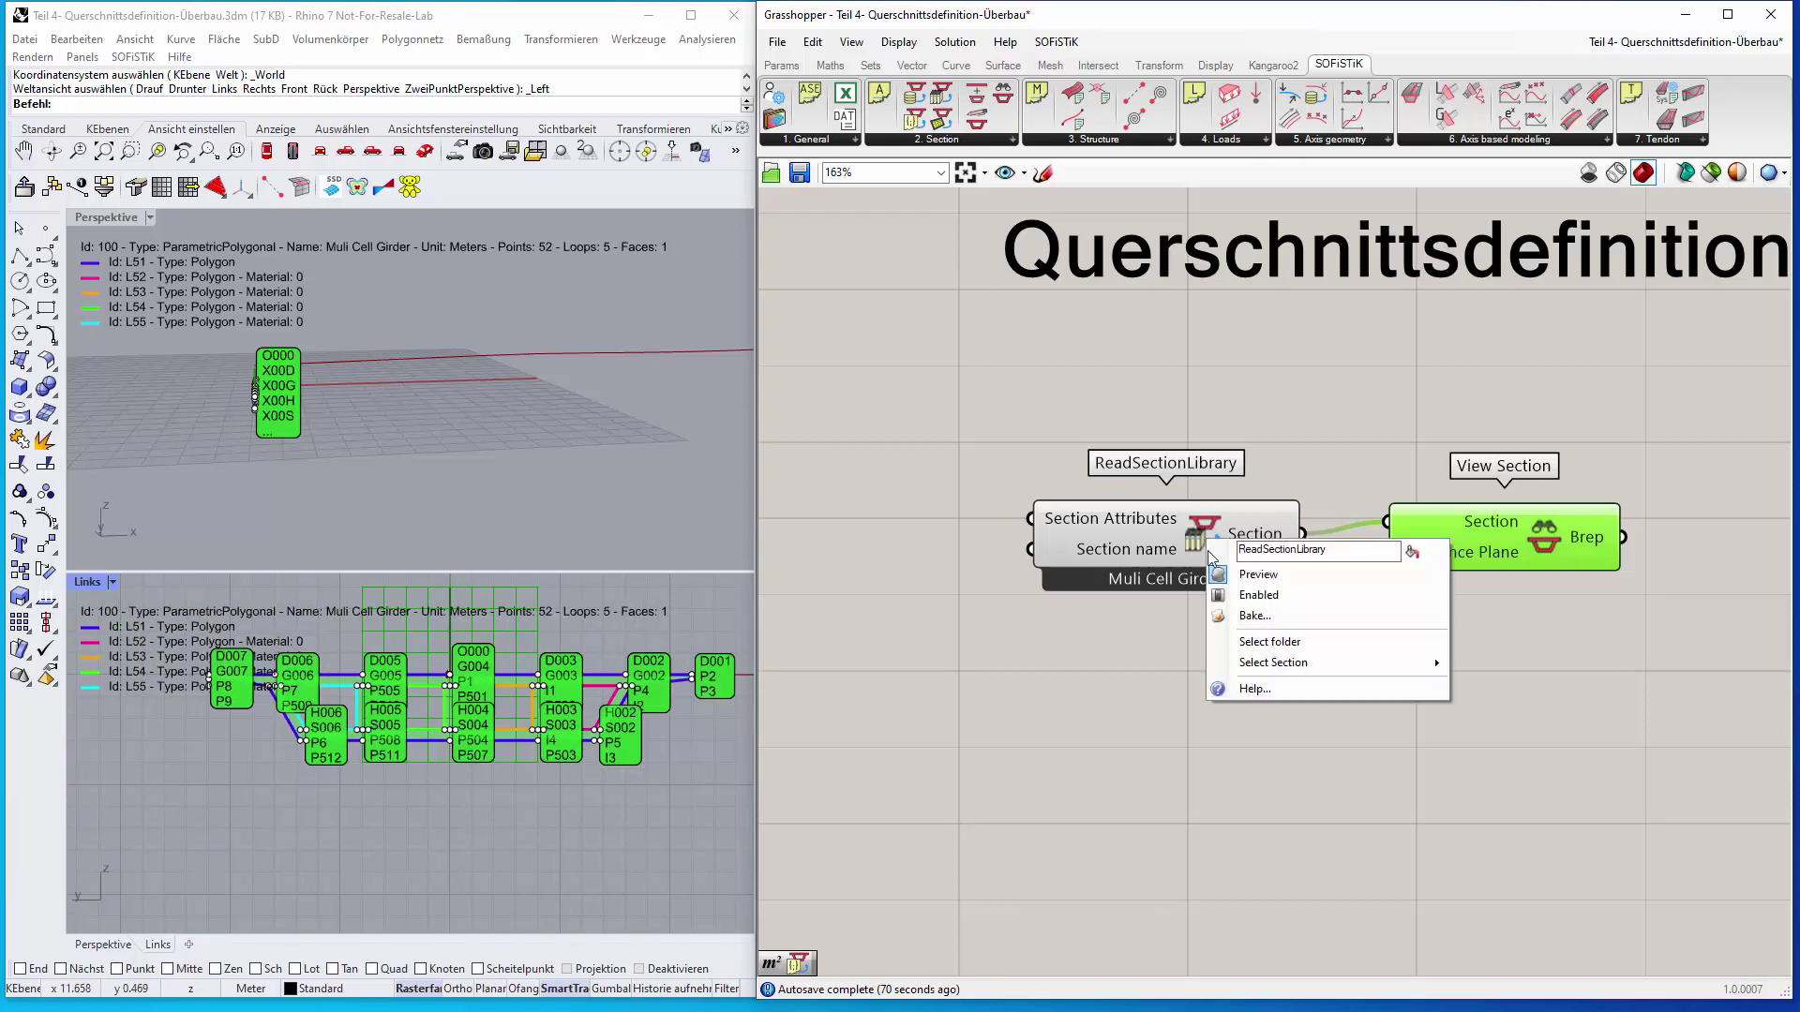
click(1272, 646)
click(1182, 680)
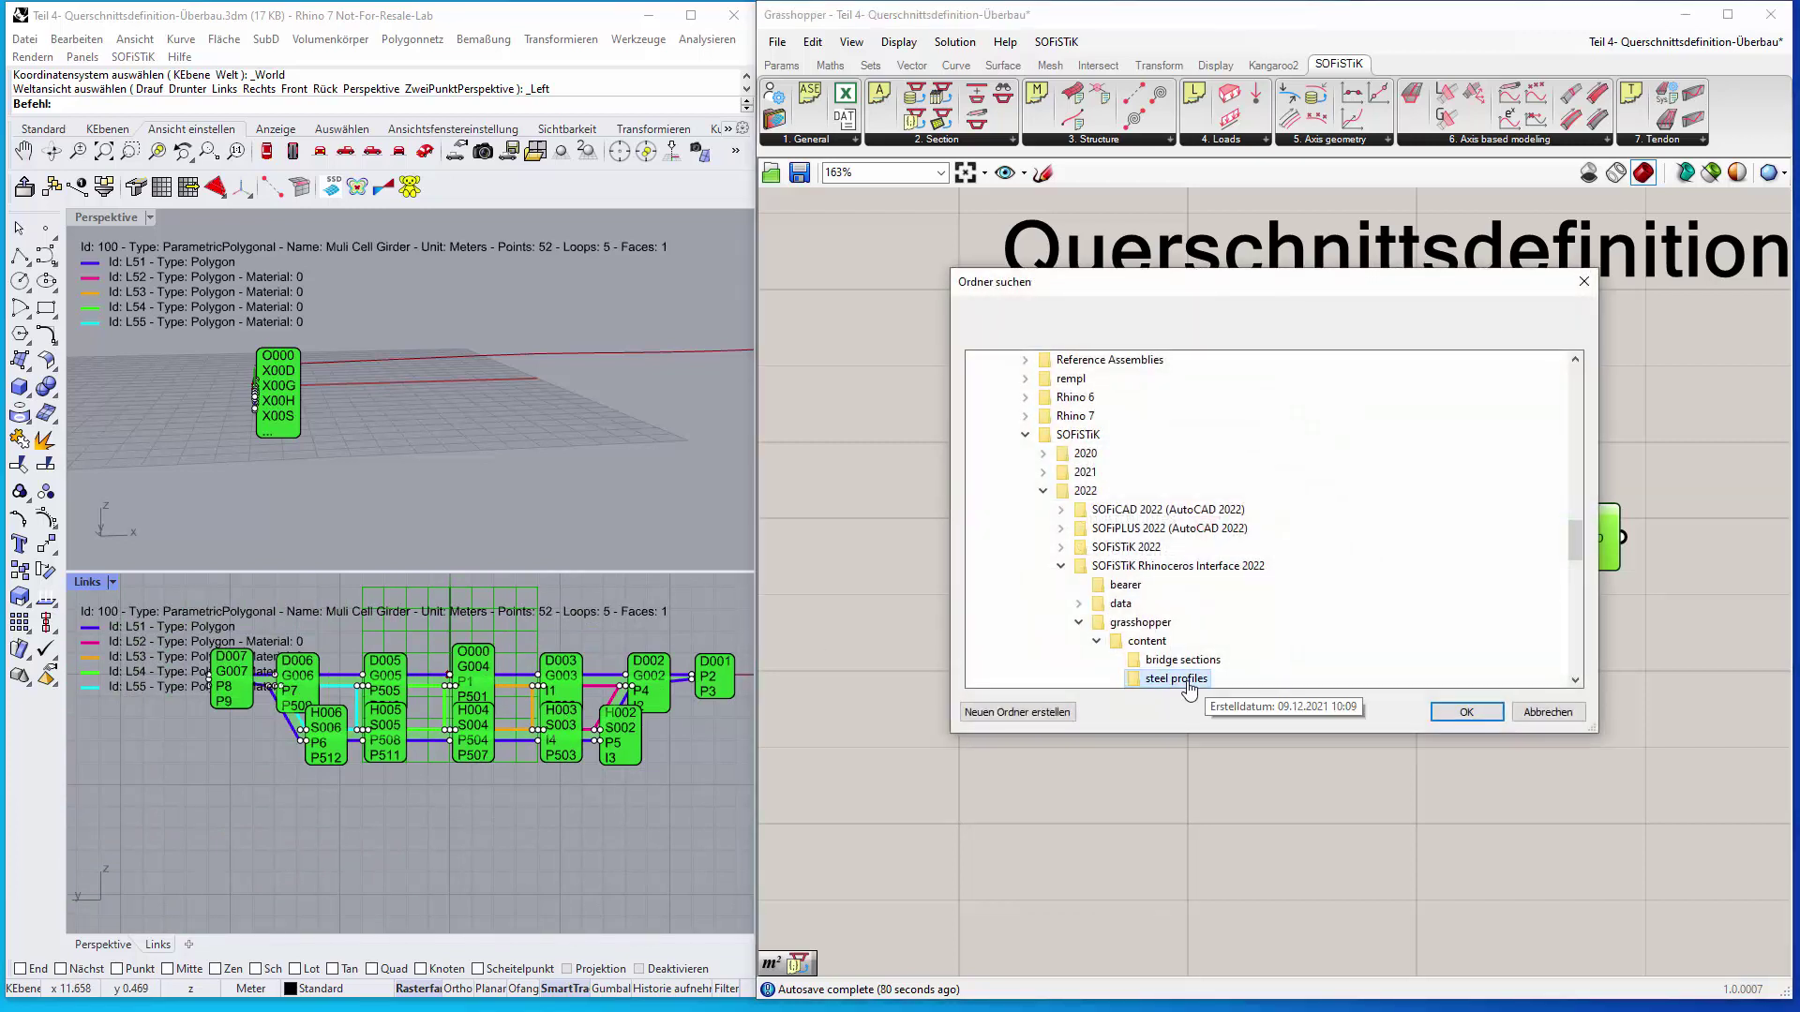
click(1462, 711)
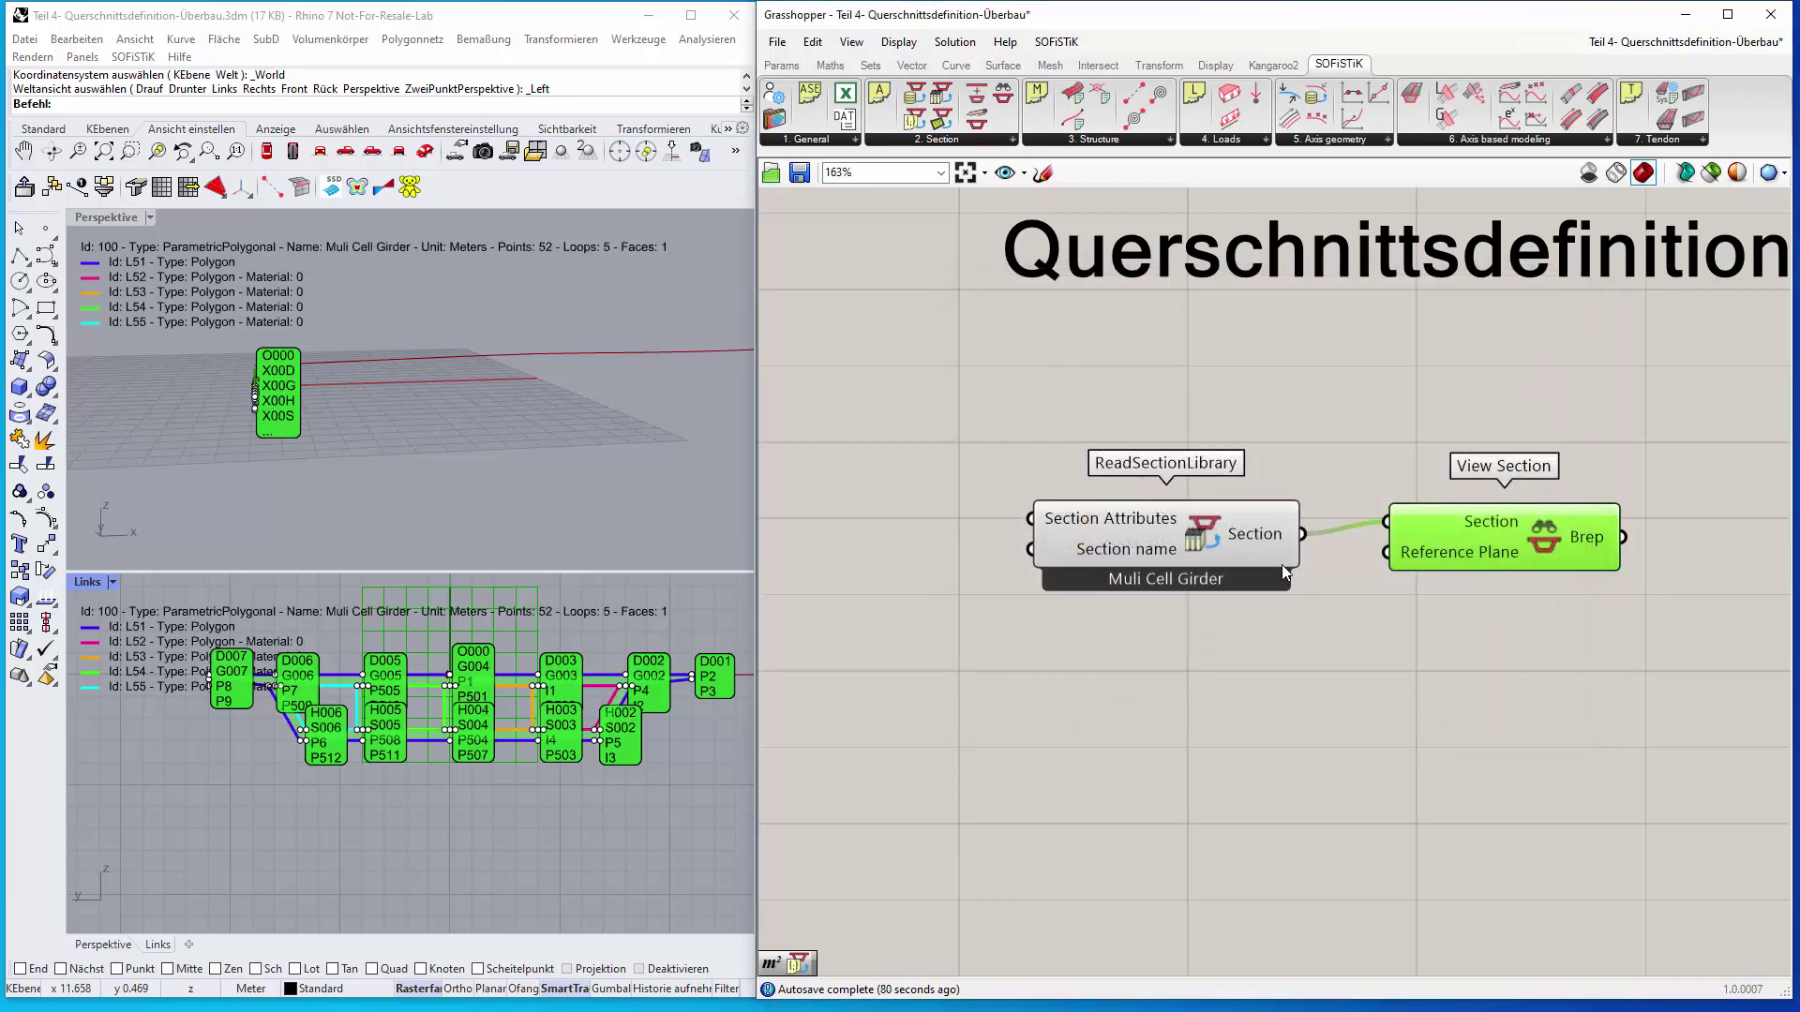
Assign the HEB 300 profile from the HEB - DIN EN 10034 series to the ReadSectionLibrary component
right_click(1196, 537)
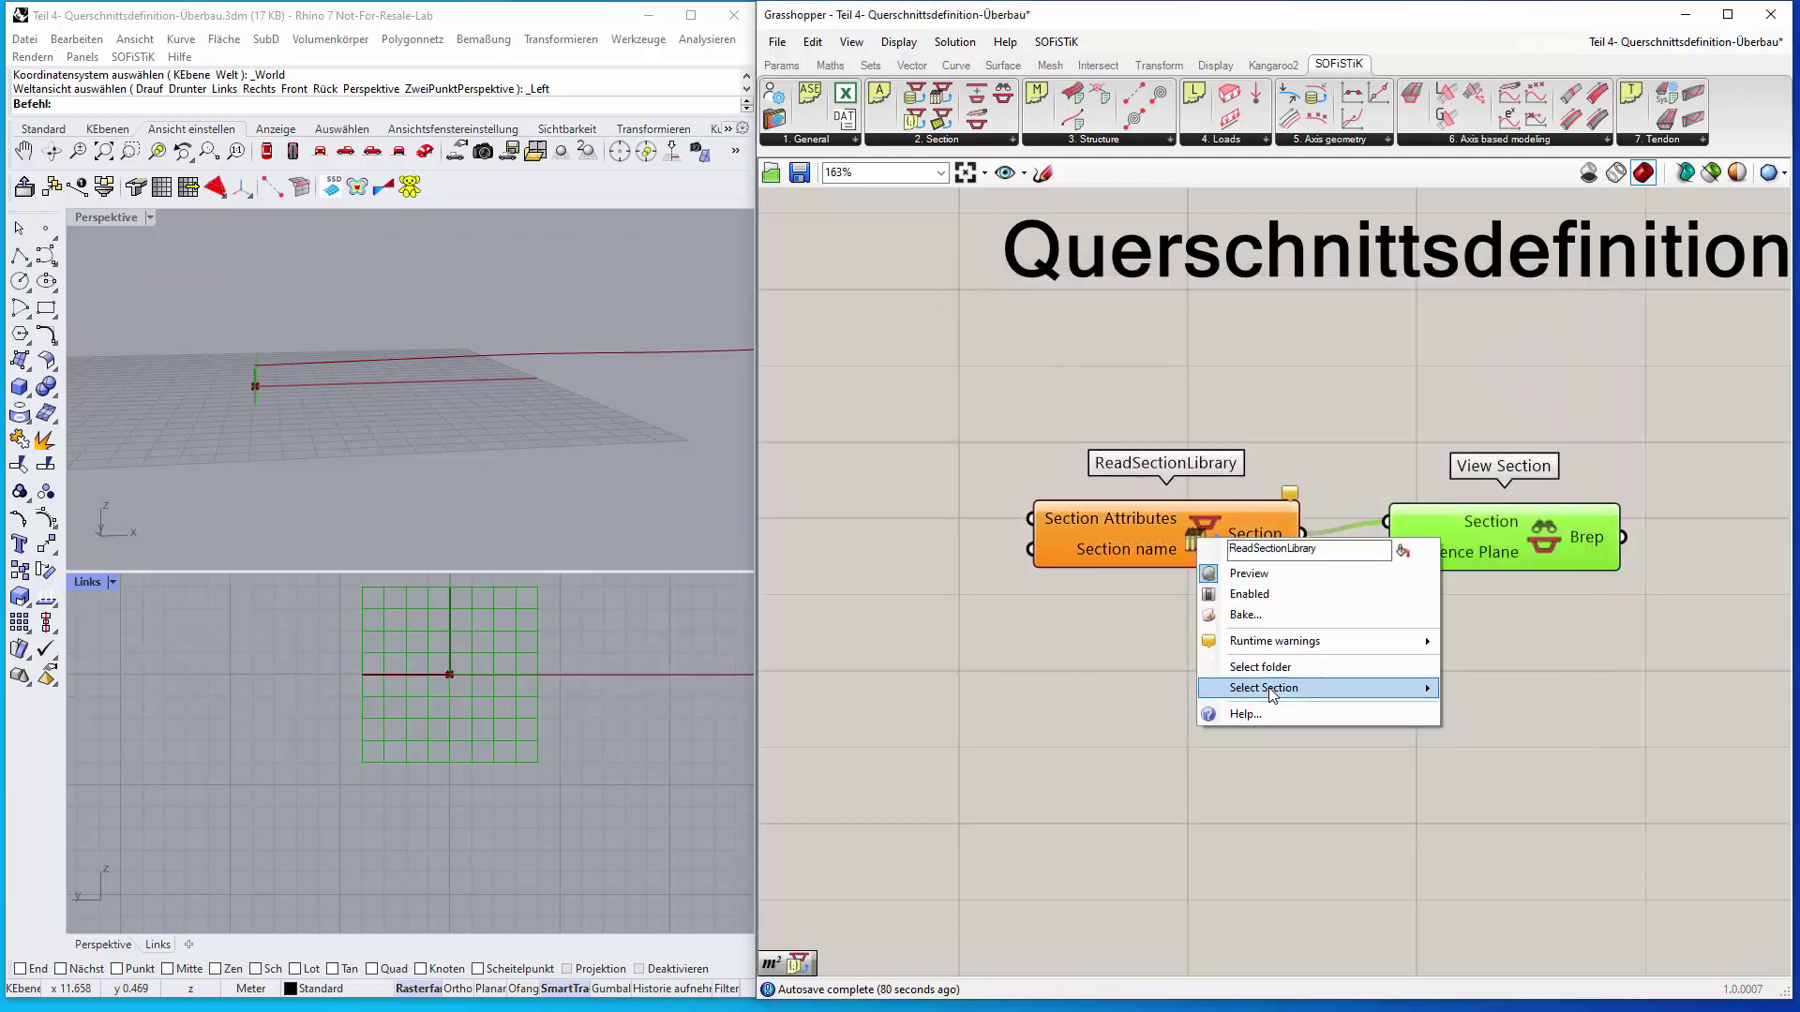
mouse_move(1273, 688)
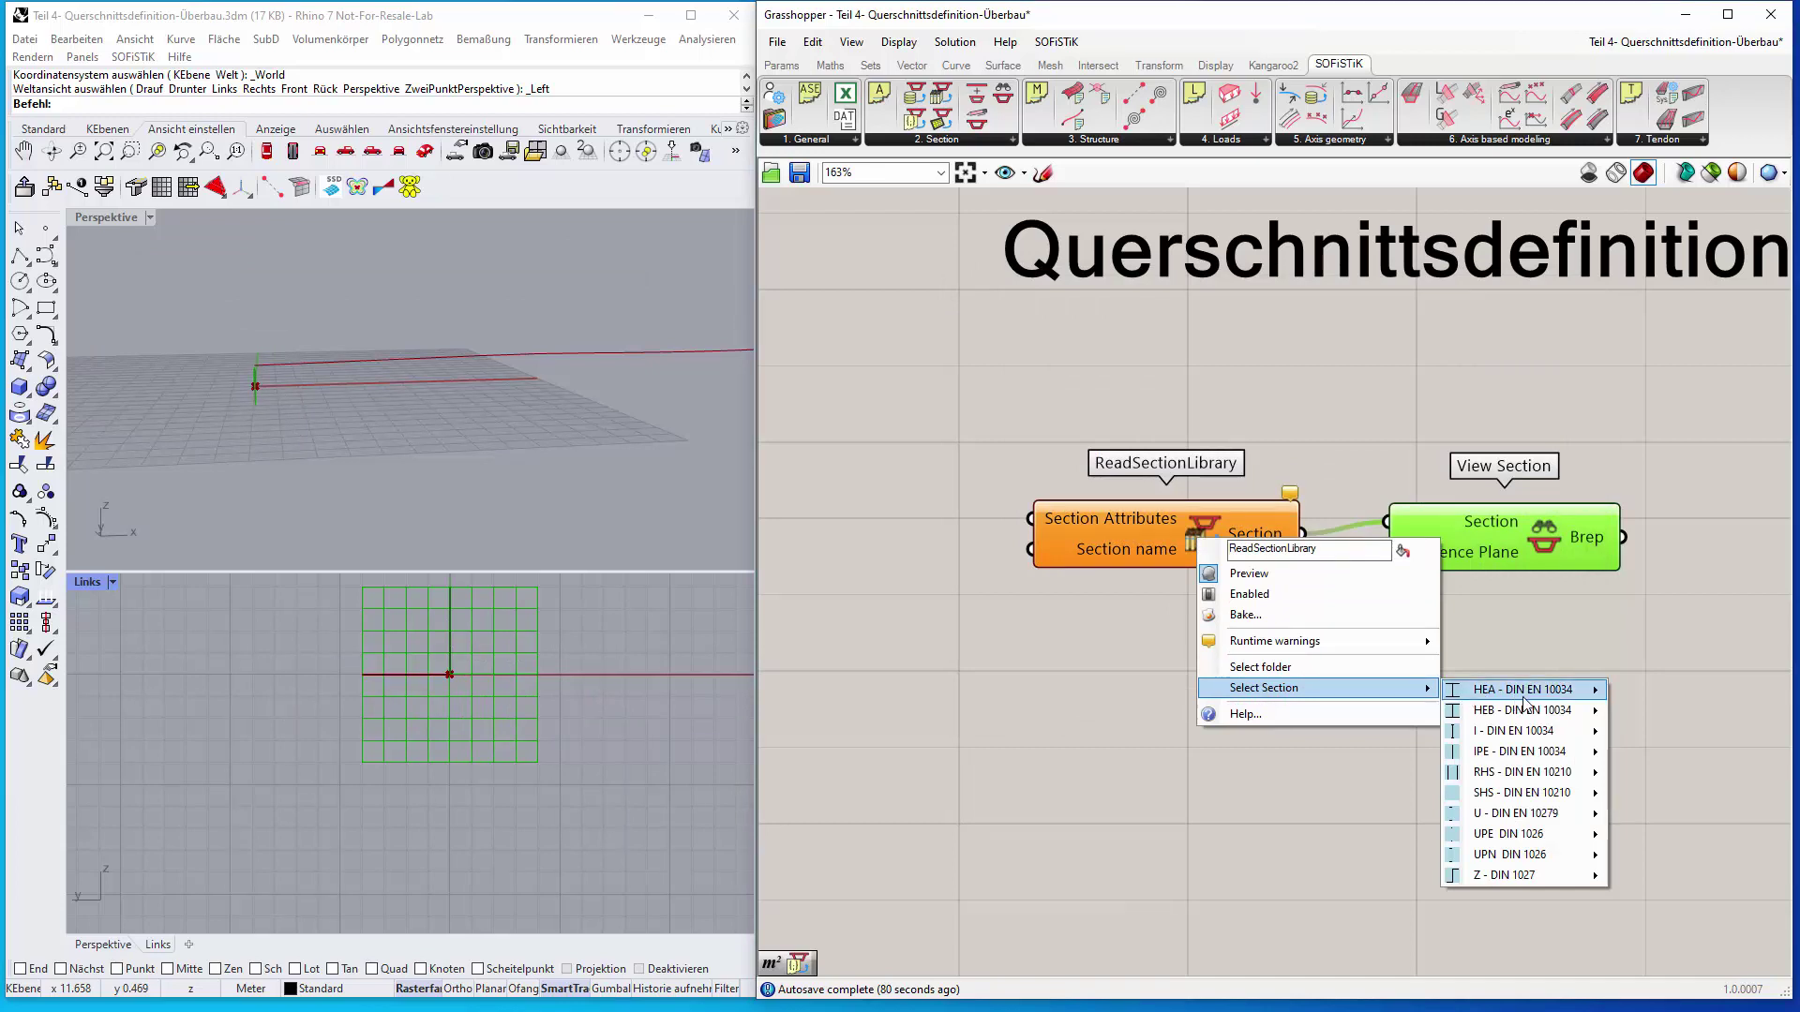
mouse_move(1575, 710)
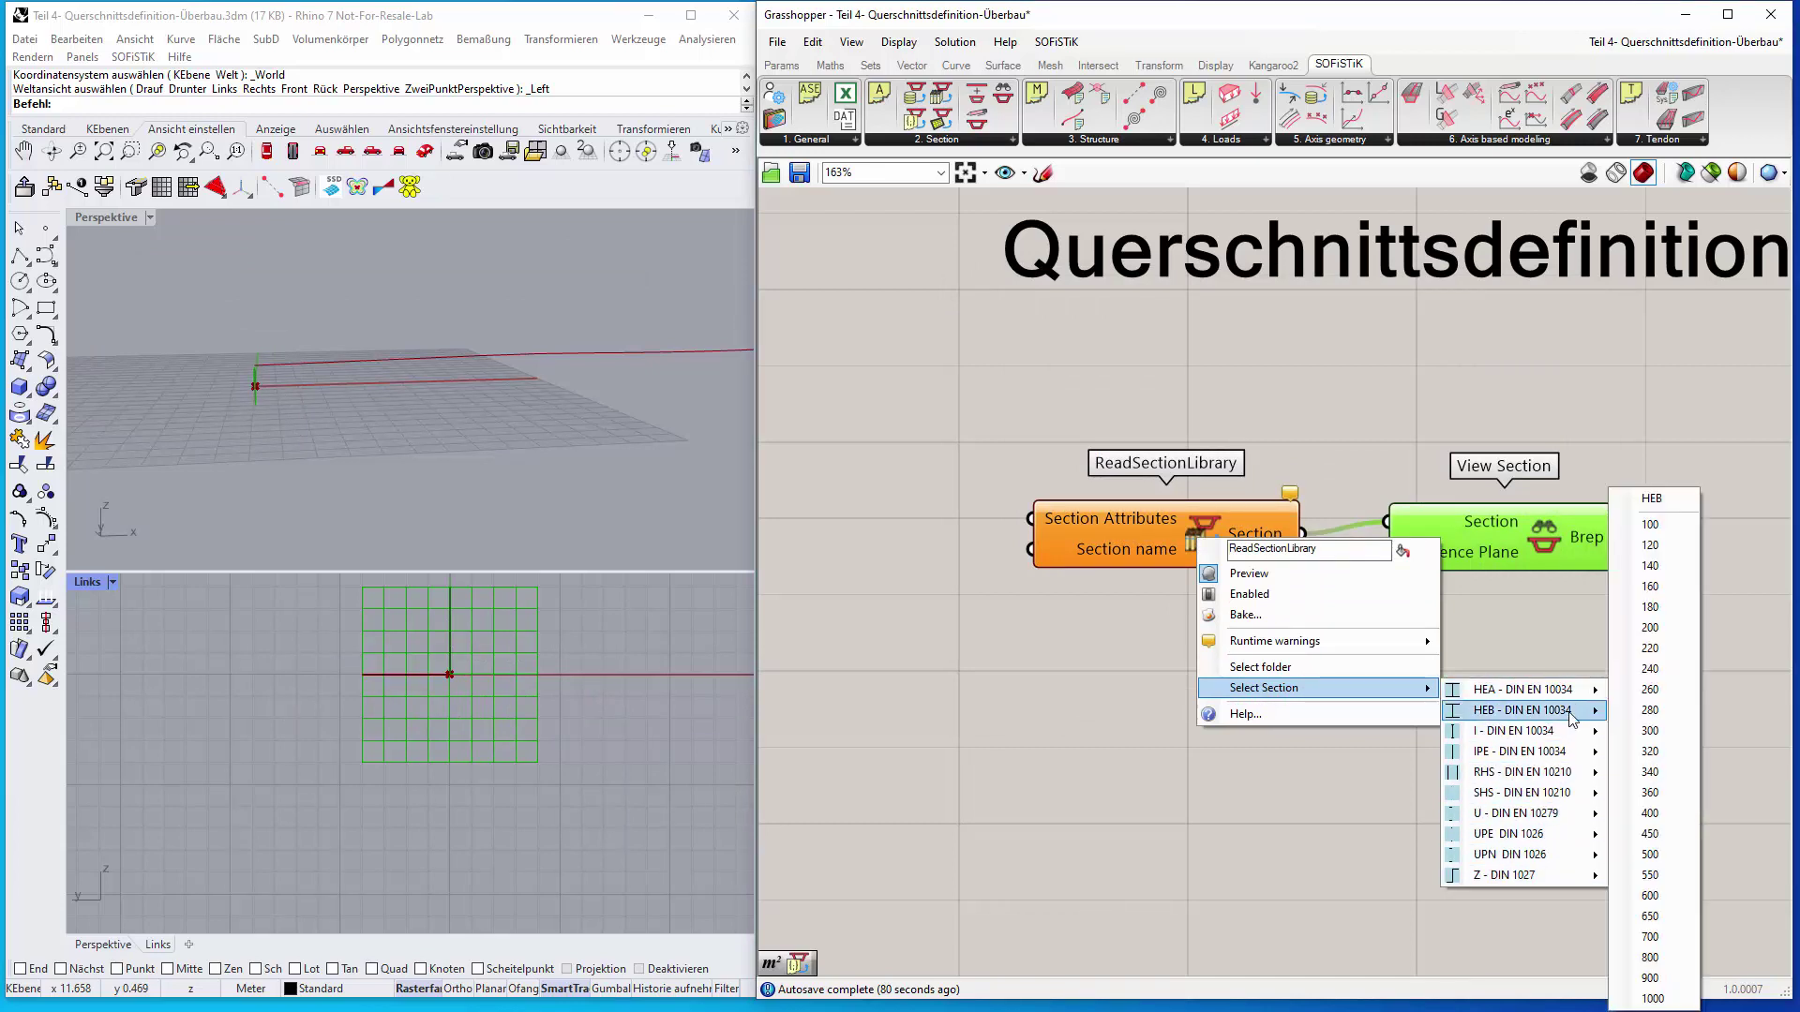
click(1645, 731)
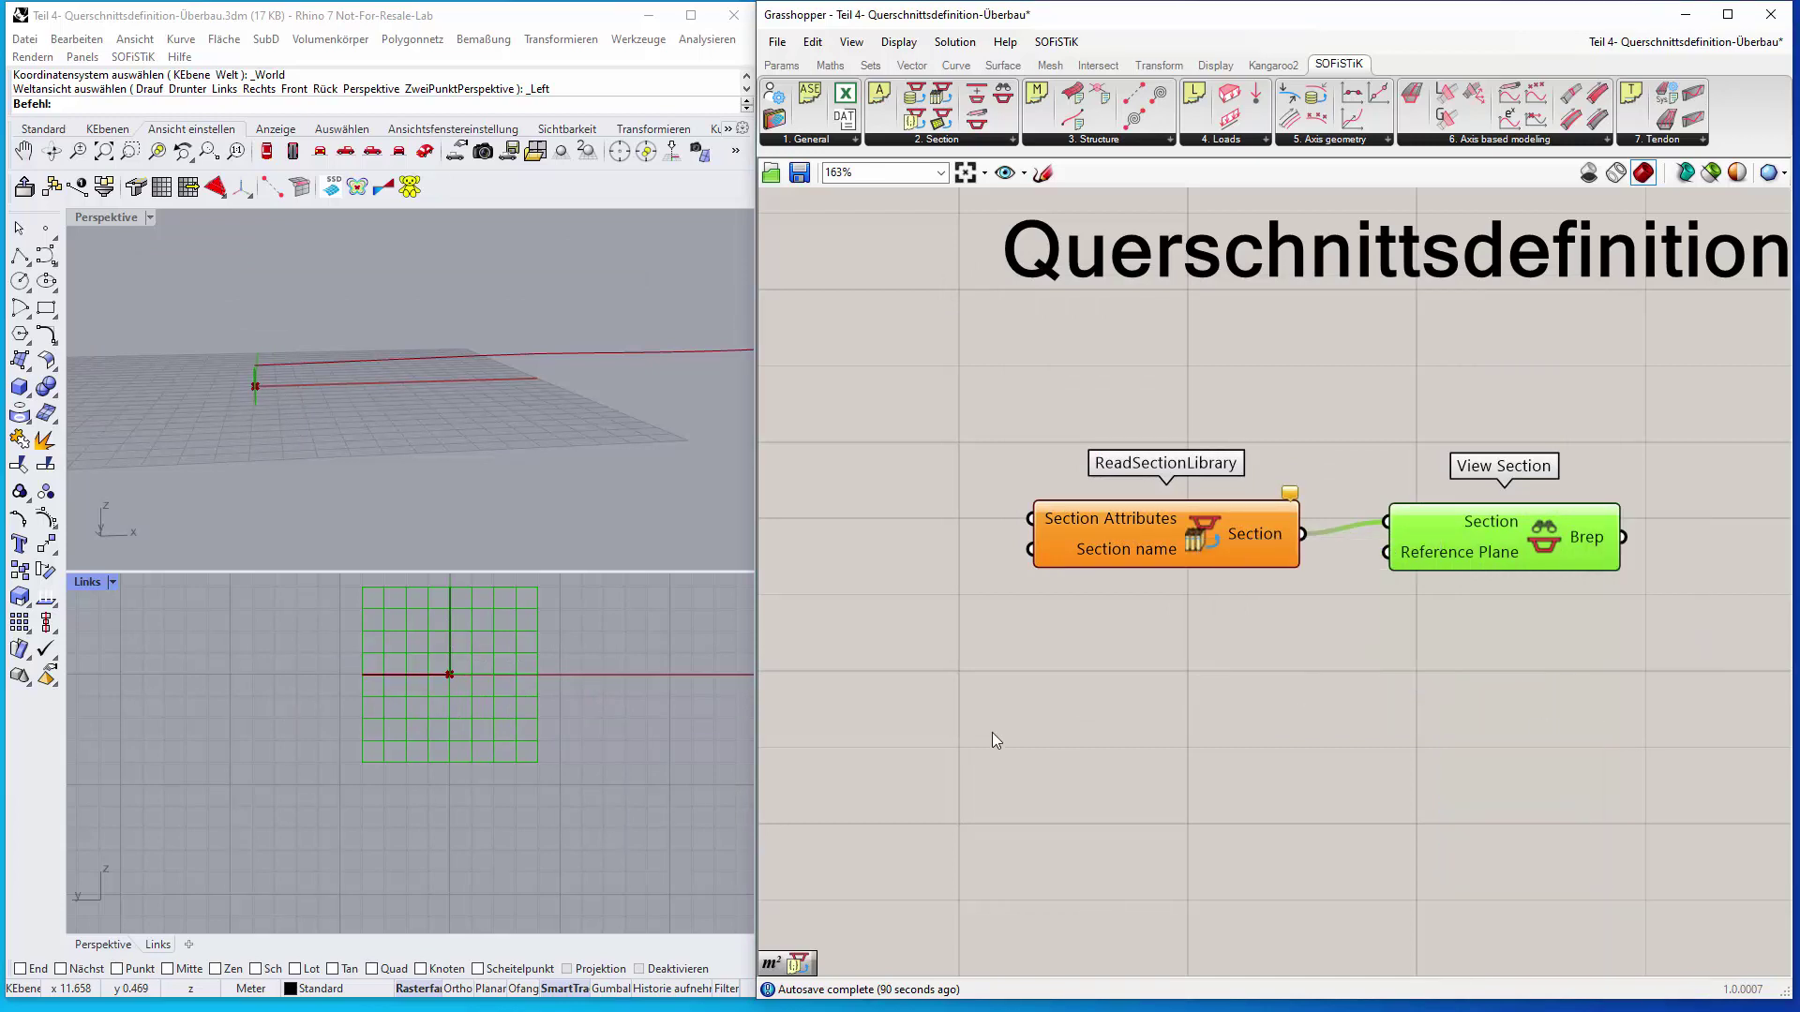
Examine the previewed HEB 300 profile's outline and its named points around the junction of web and lower flange
scroll(435, 666, up, 4)
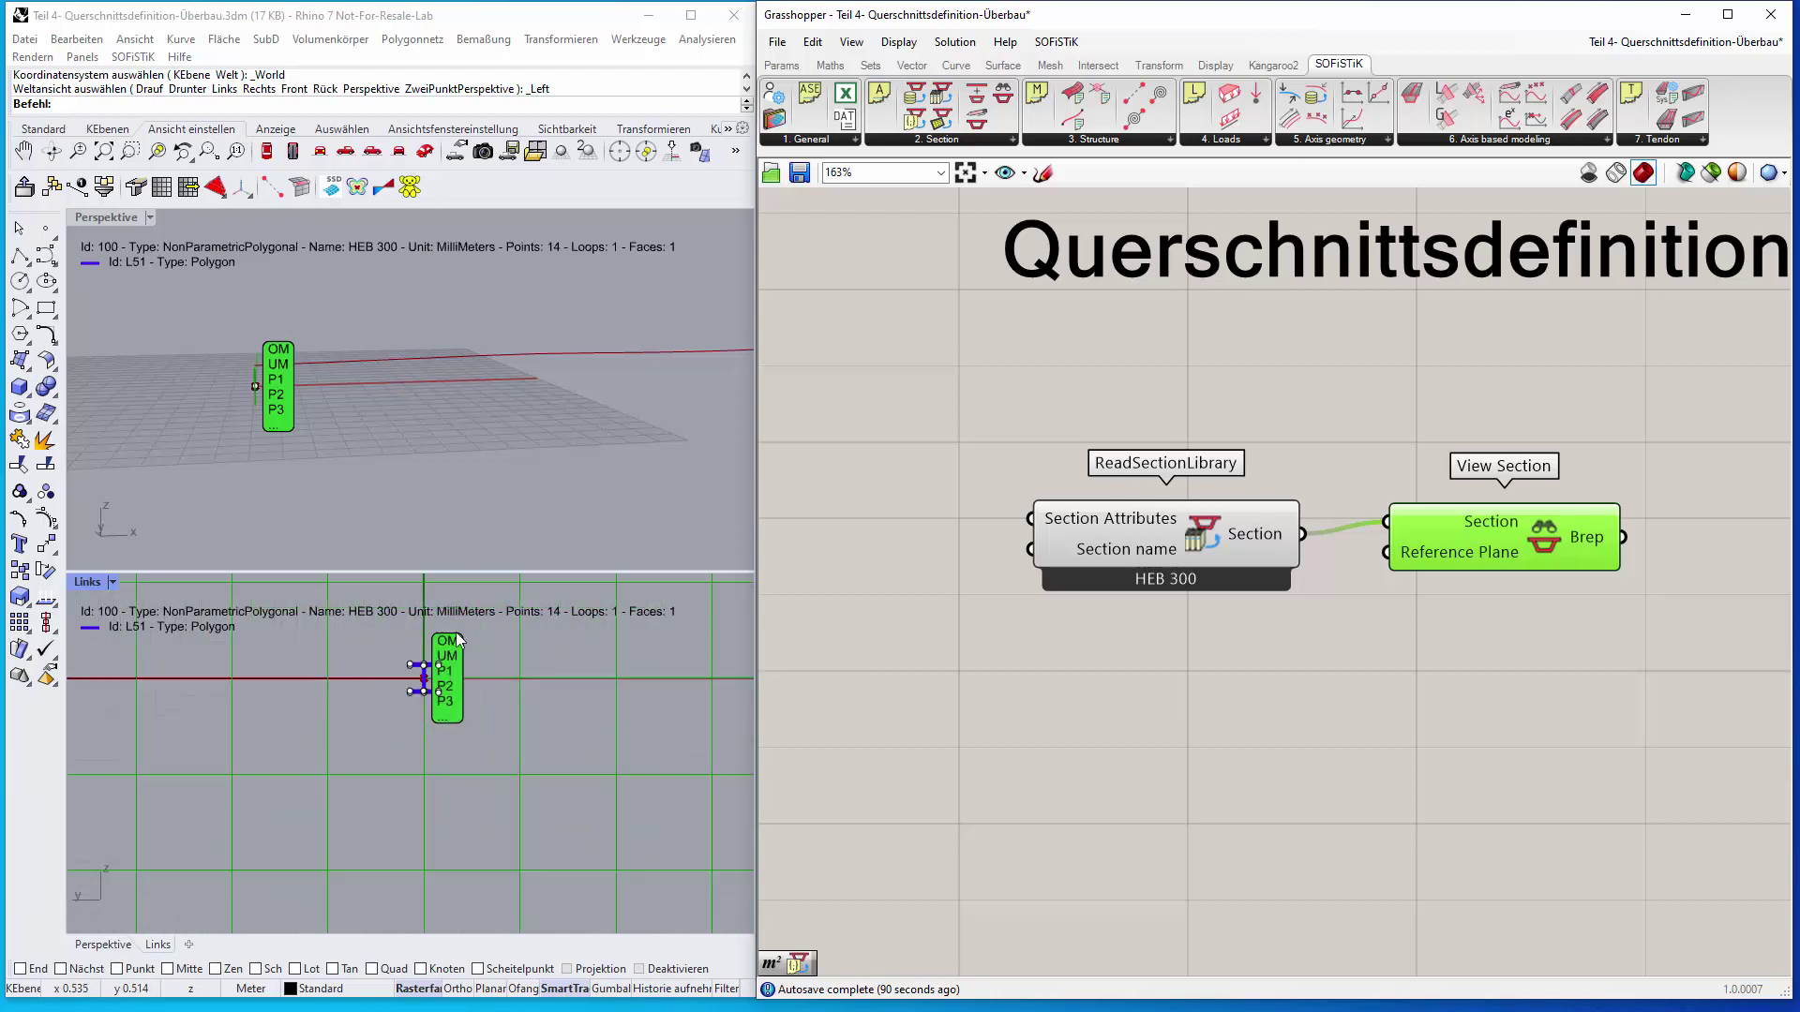
scroll(458, 640, up, 6)
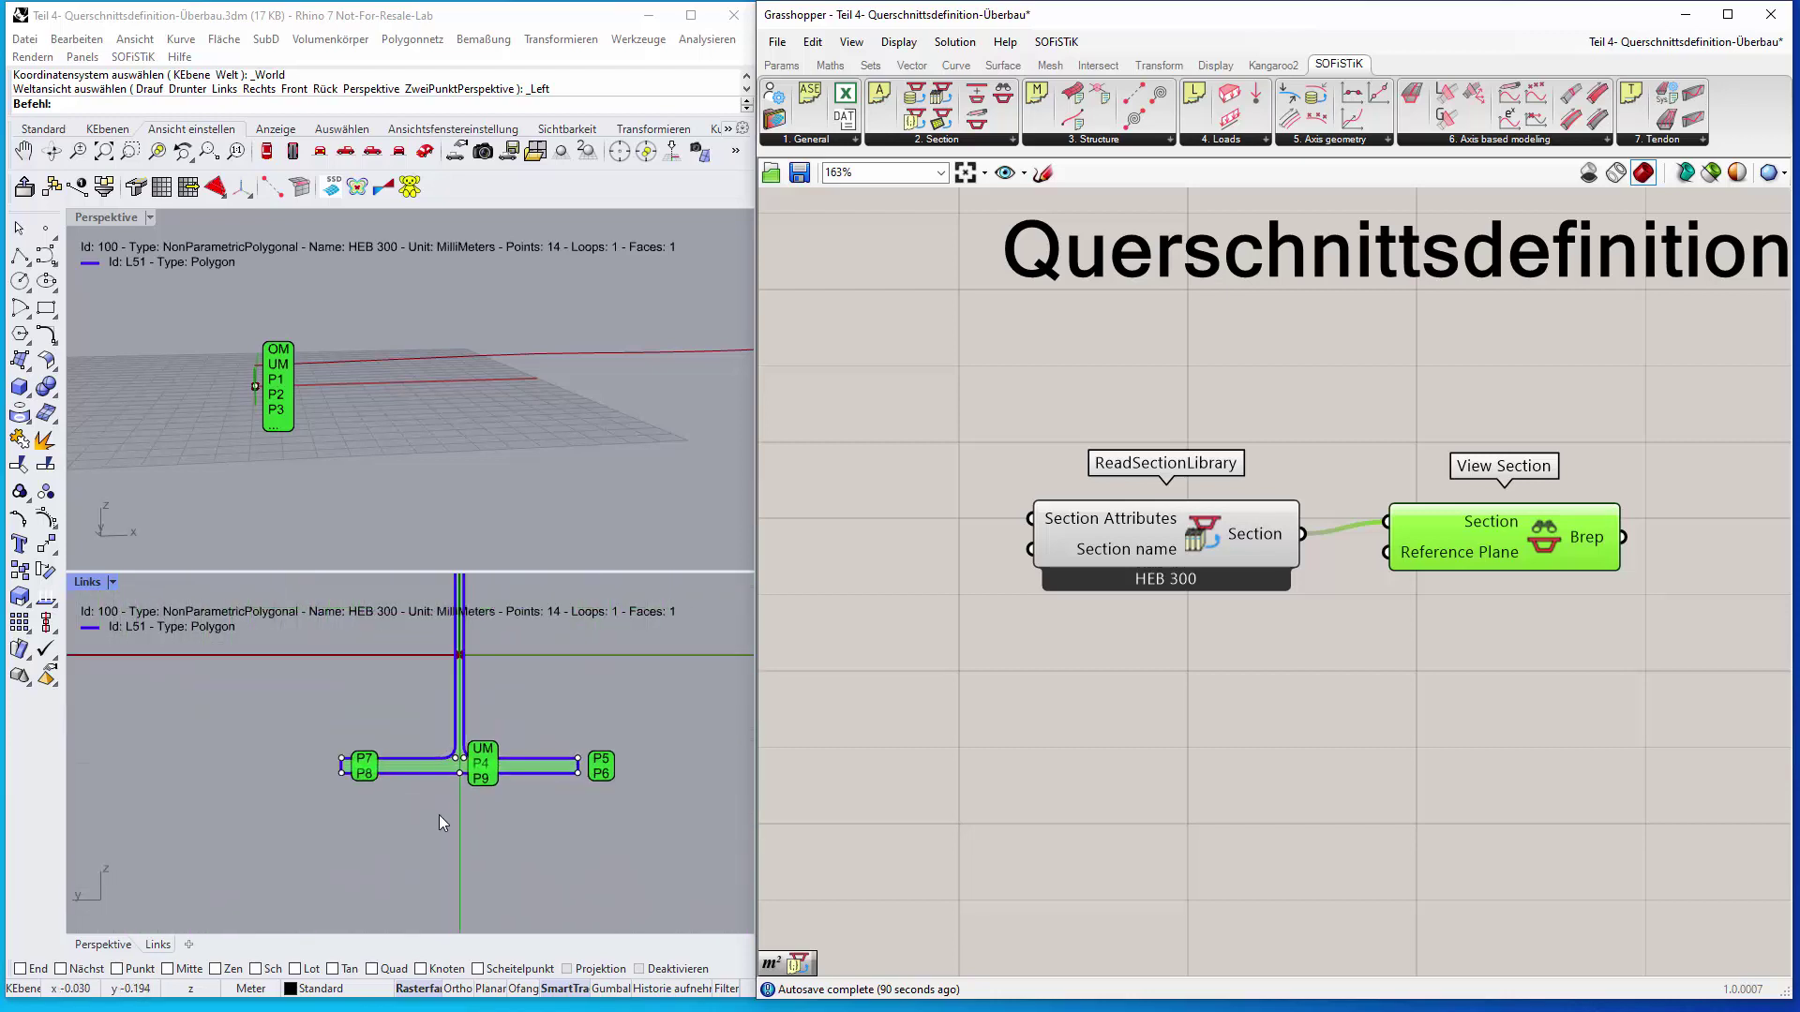
scroll(463, 784, up, 8)
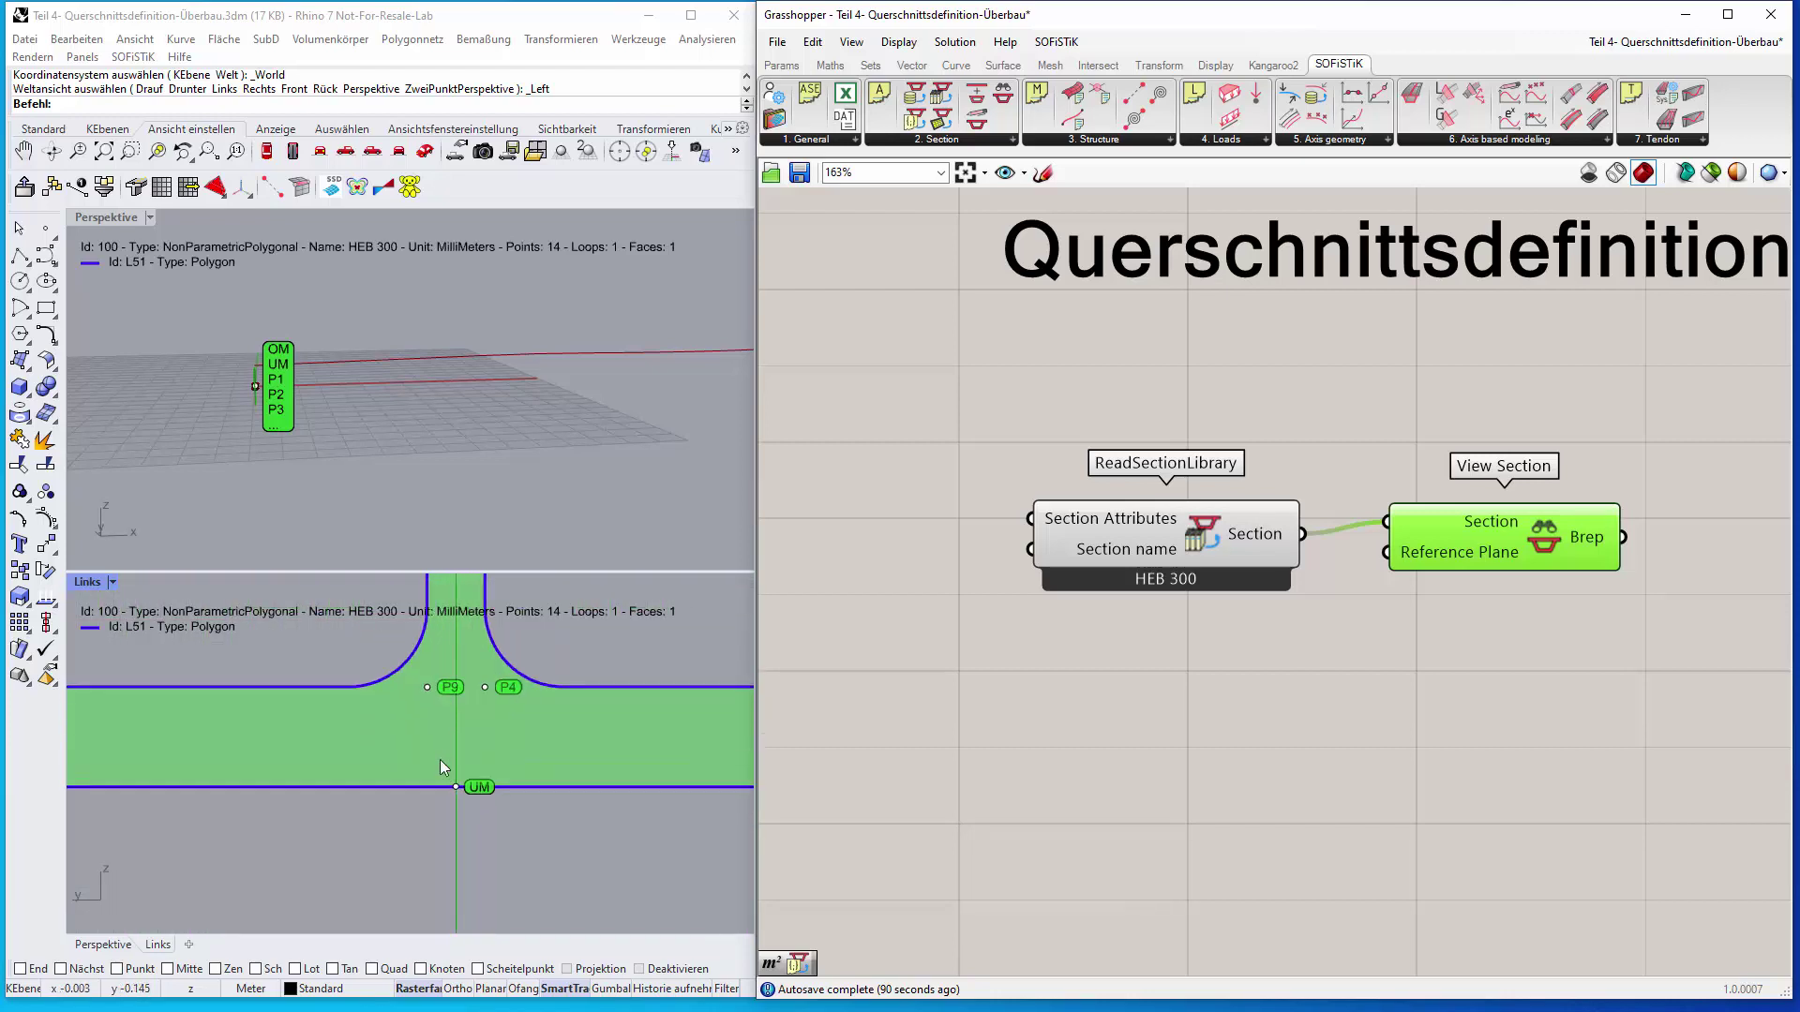
scroll(441, 760, up, 1)
scroll(538, 737, down, 1)
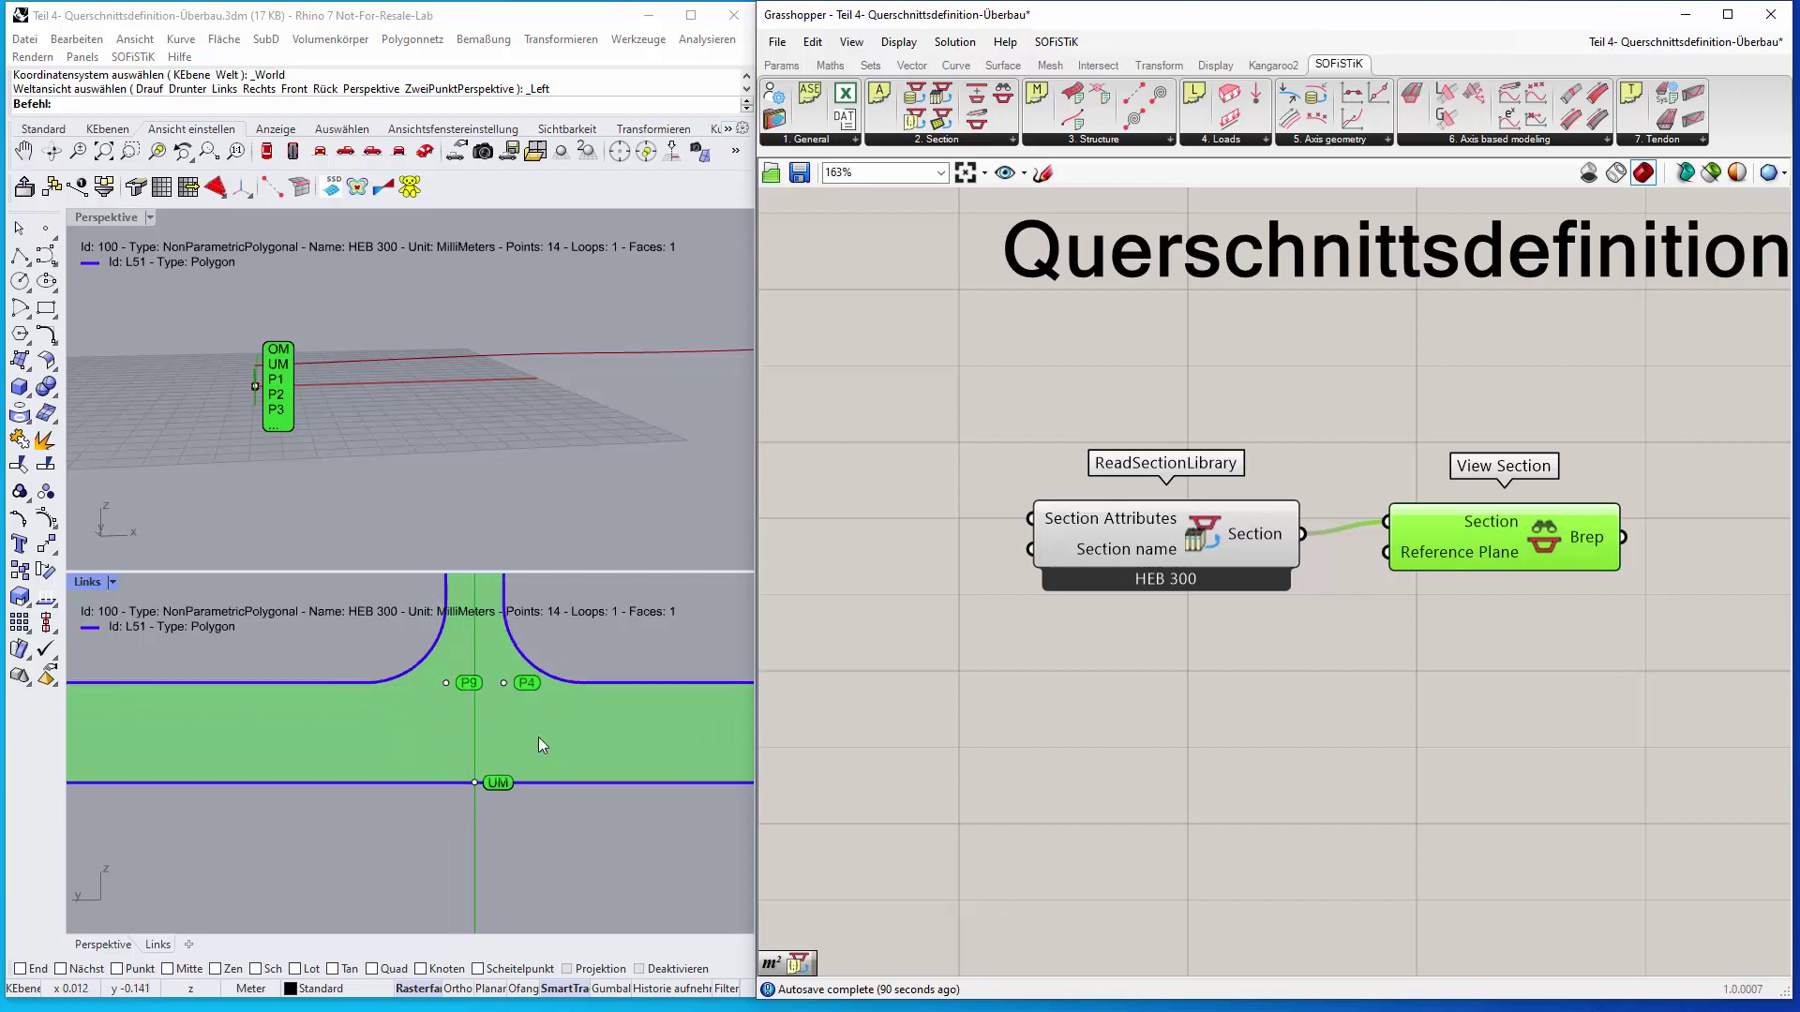
scroll(538, 737, down, 5)
scroll(626, 700, down, 1)
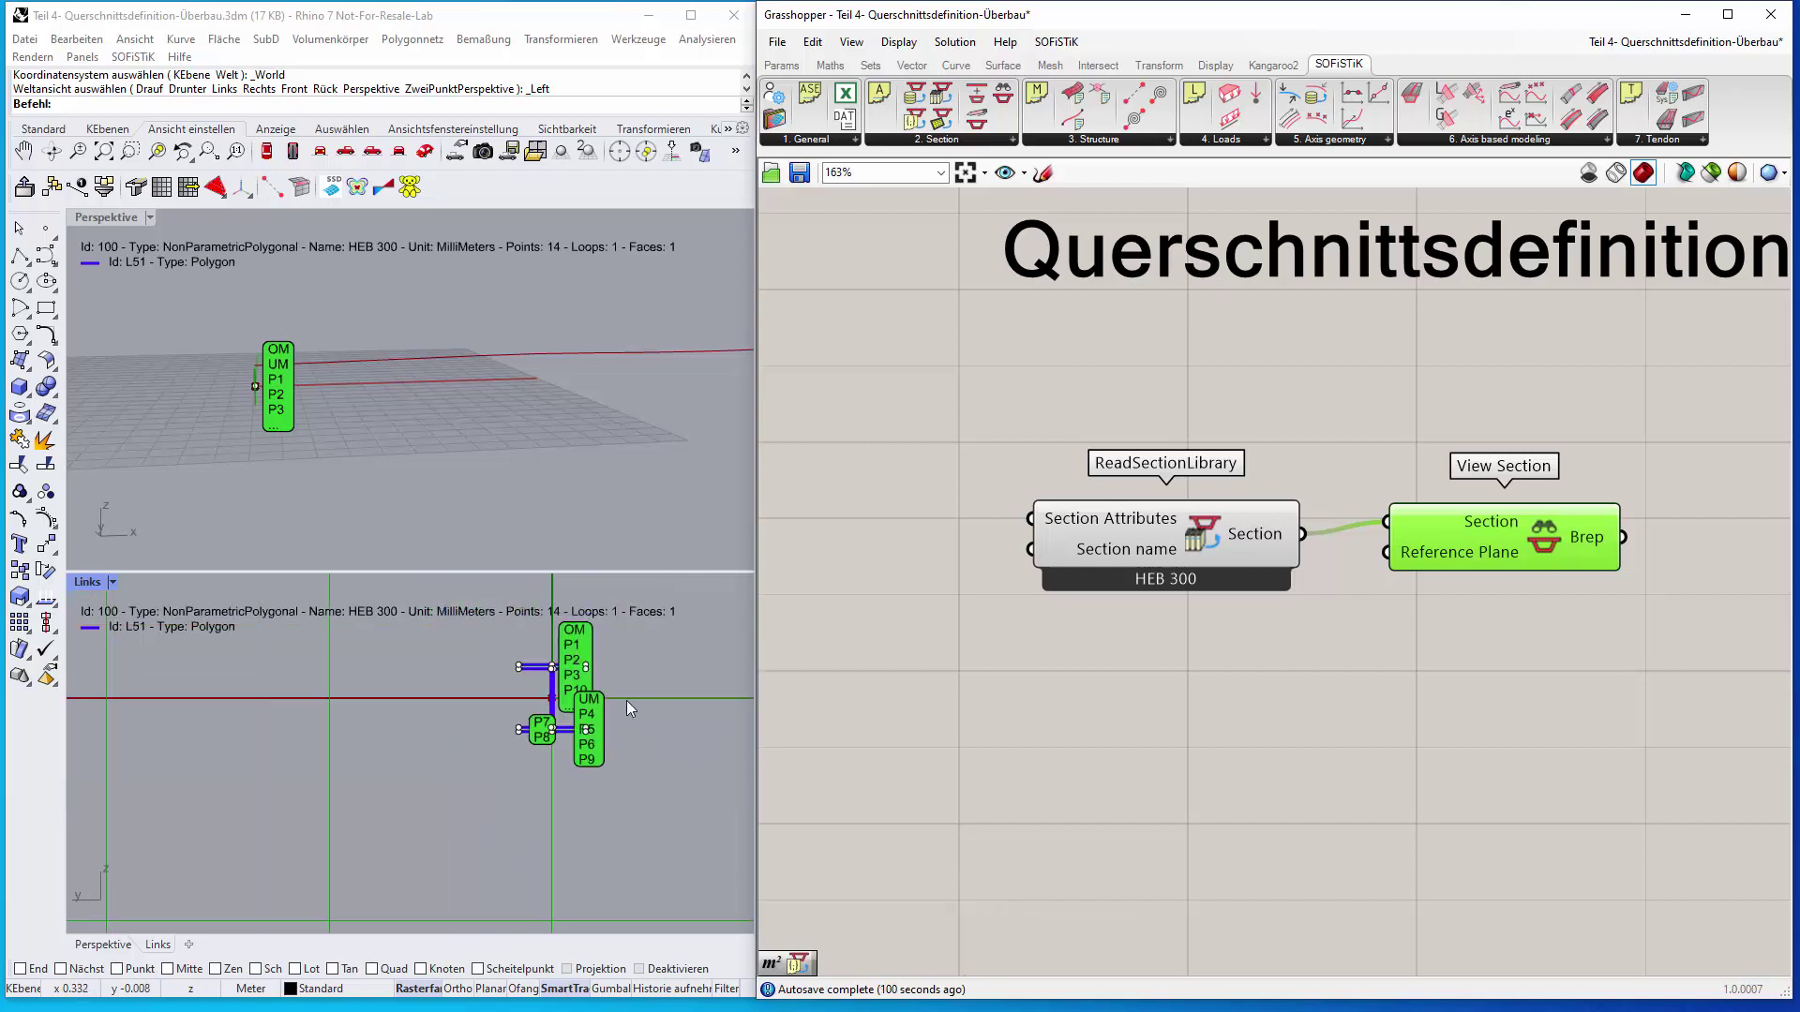
scroll(626, 700, down, 1)
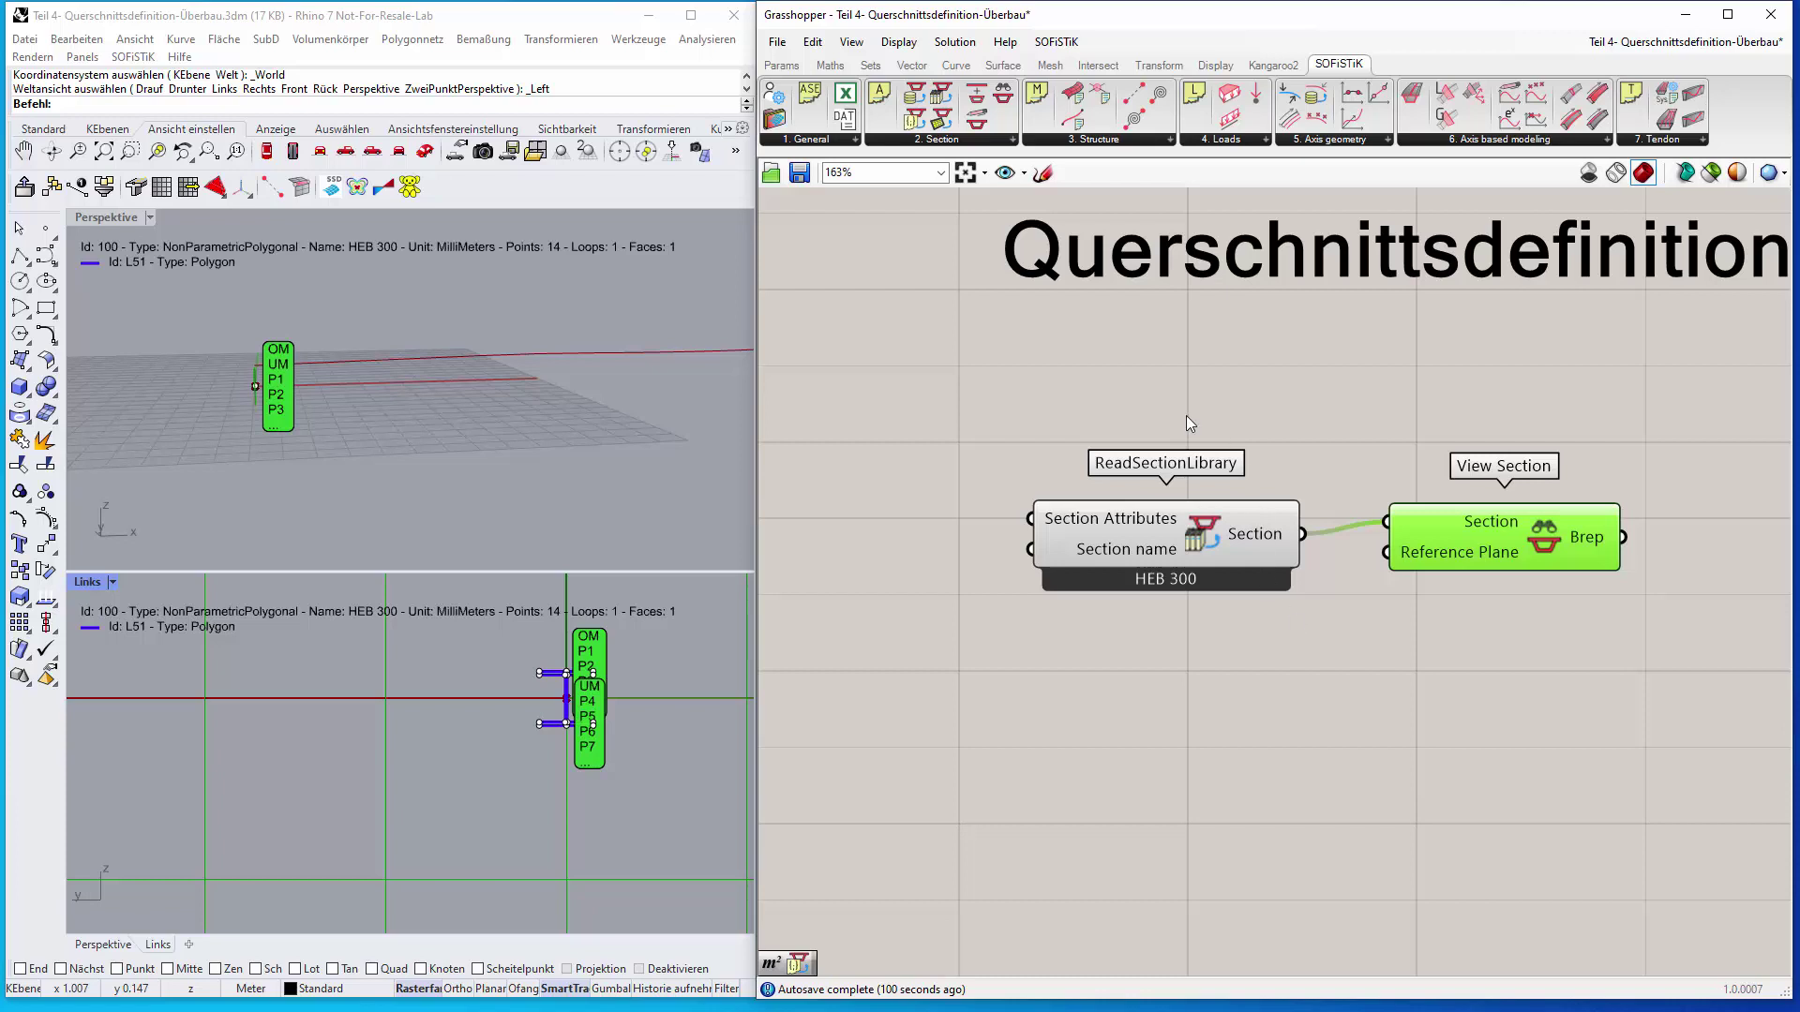
Disconnect the library section from the View Section component and add a SectionFromBrep component below ReadSectionLibrary
mouse_move(1179, 509)
ctrl+drag(1327, 531, 1381, 522)
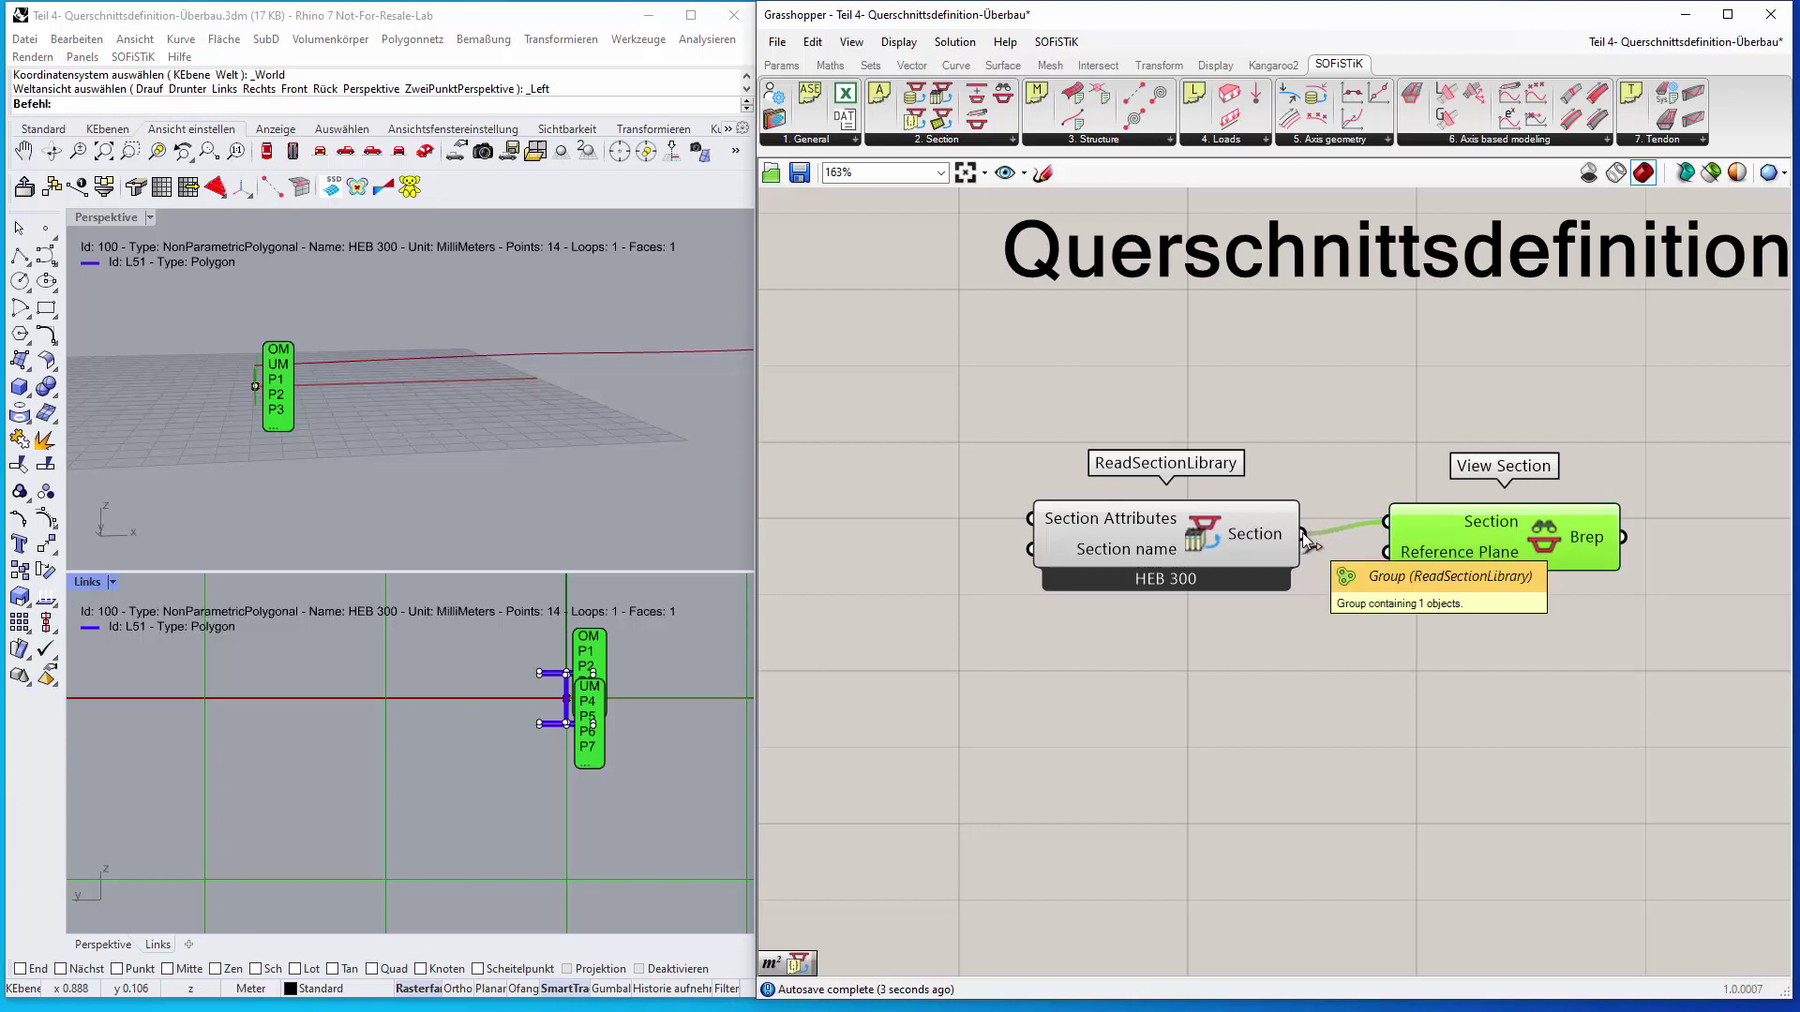
ctrl+drag(1303, 536, 1385, 521)
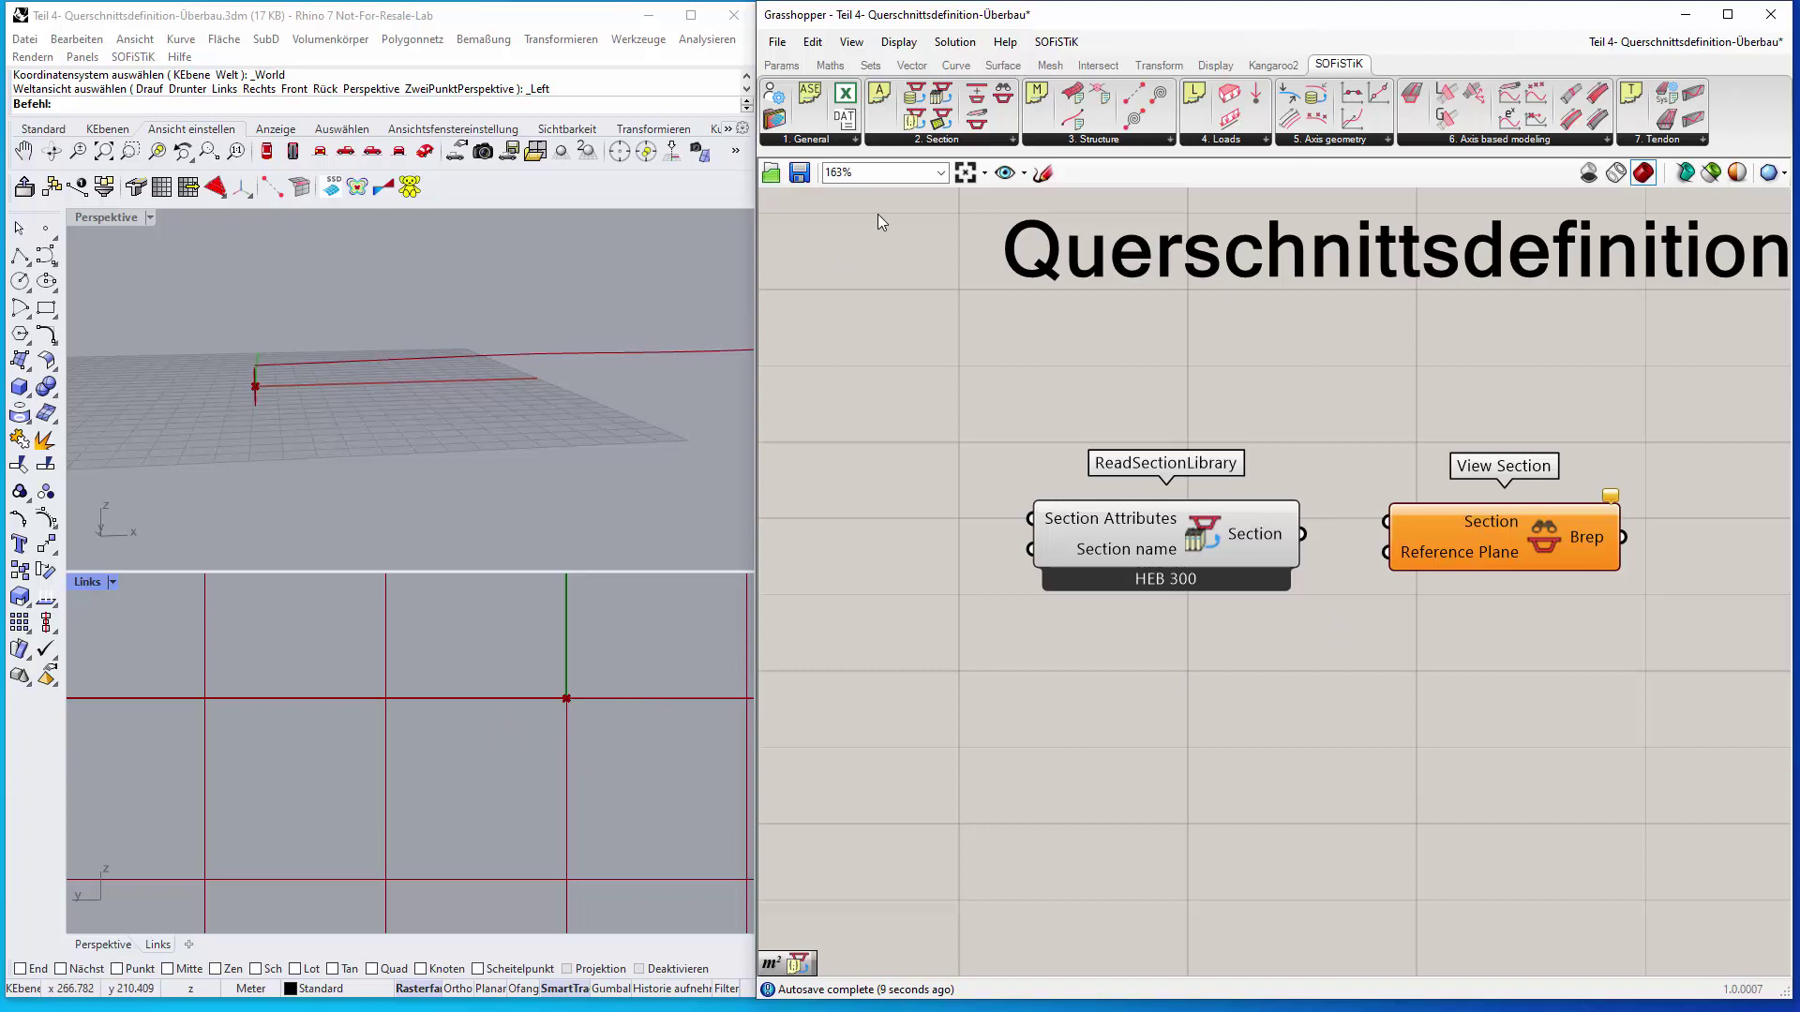
click(1011, 140)
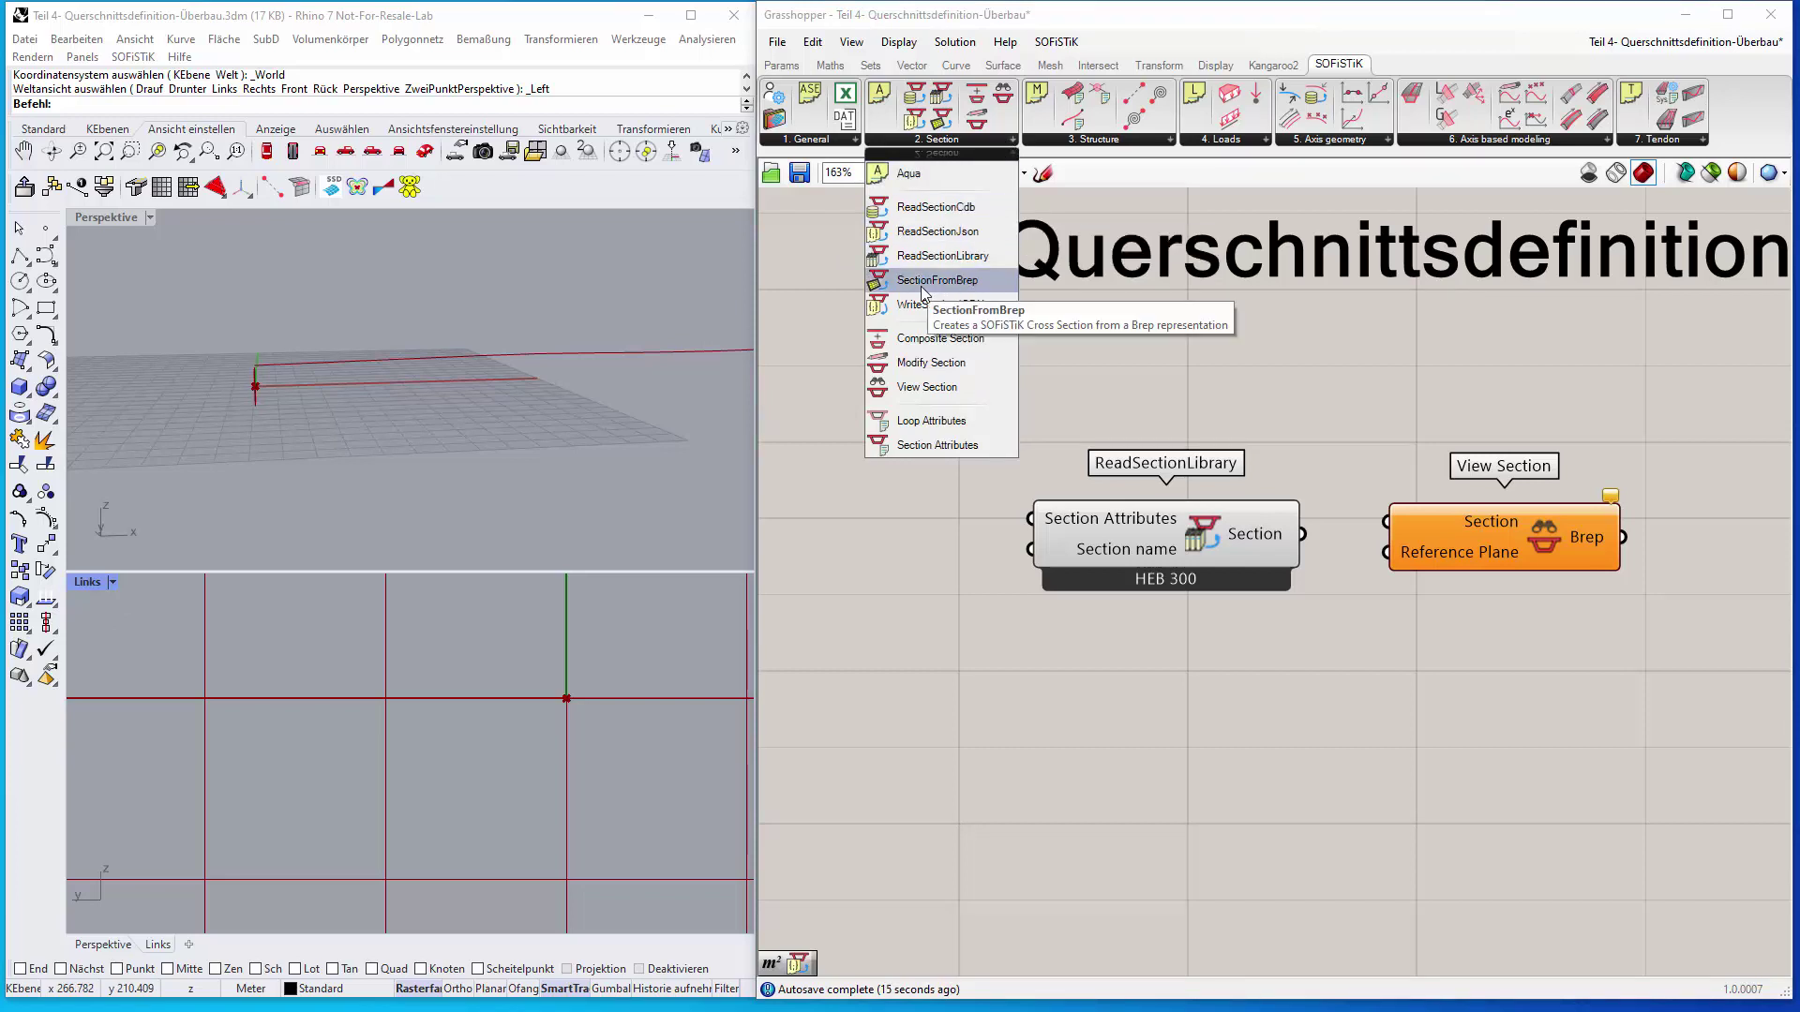
drag(941, 280, 1088, 736)
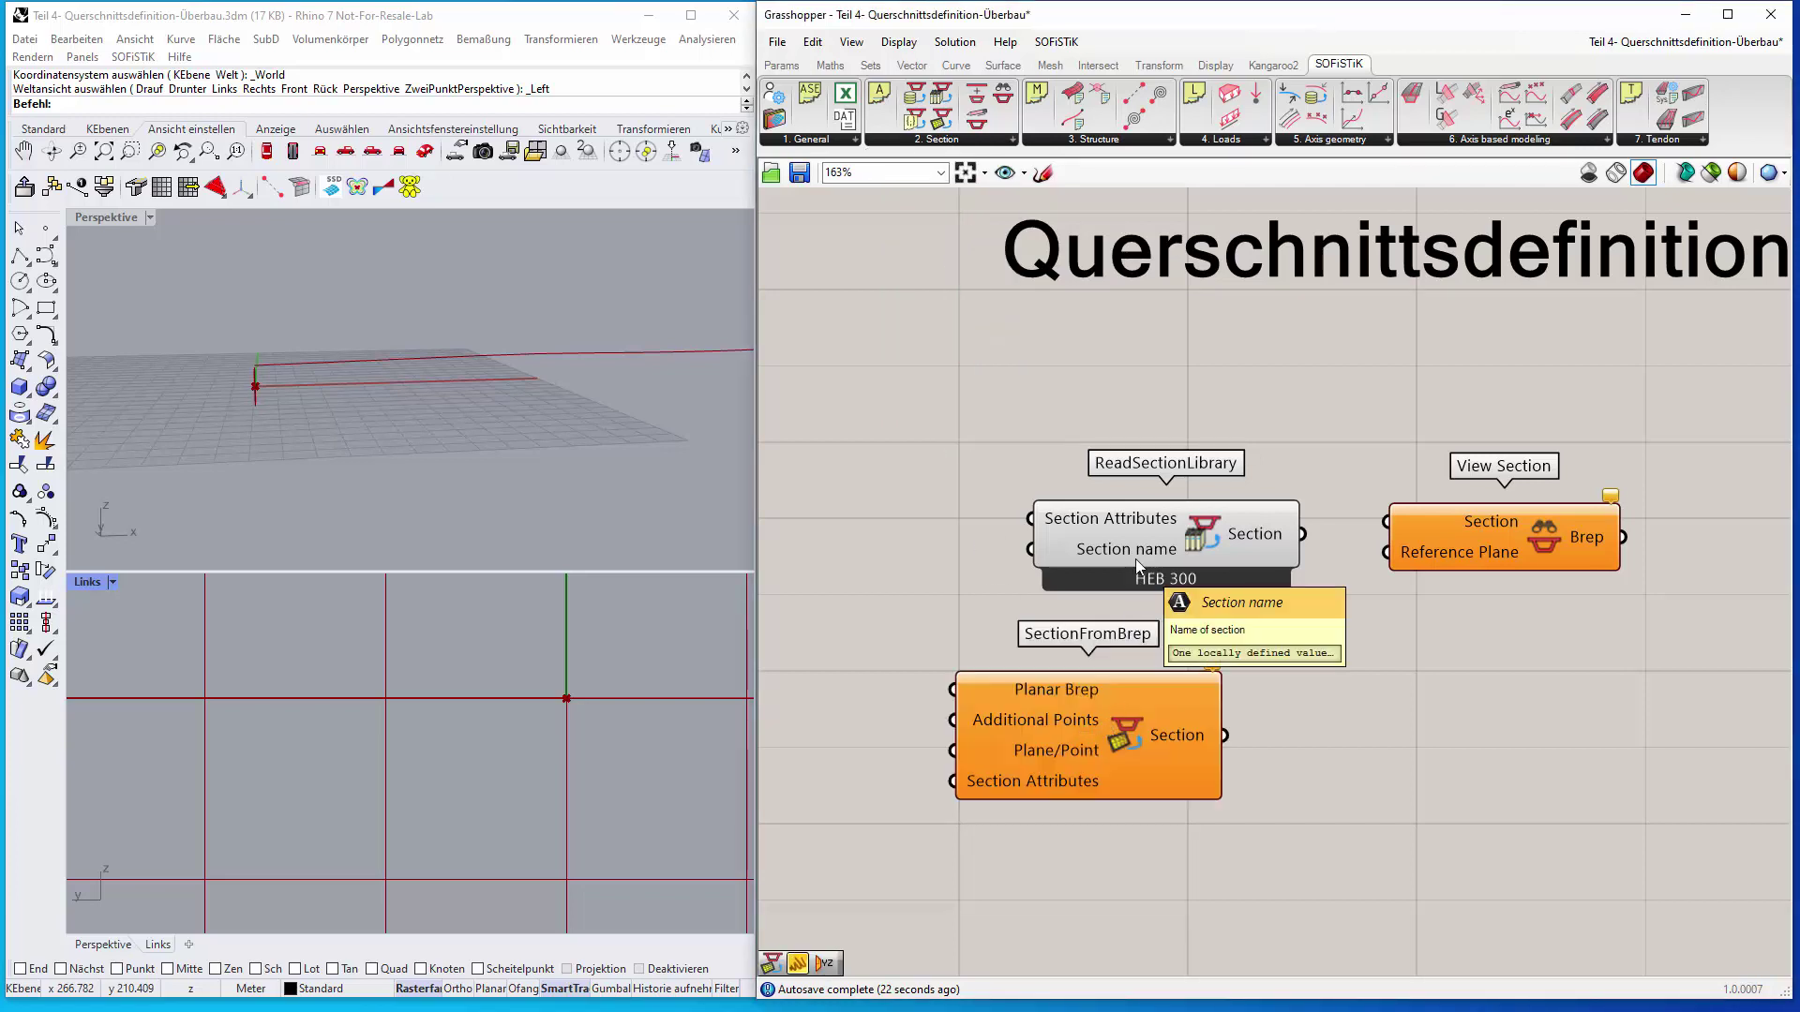
Draw a closed T-shaped polyline in the left view, its top edge centred on the origin: 10 m by 1 m slab over 6 m by 2 m web
scroll(460, 679, down, 3)
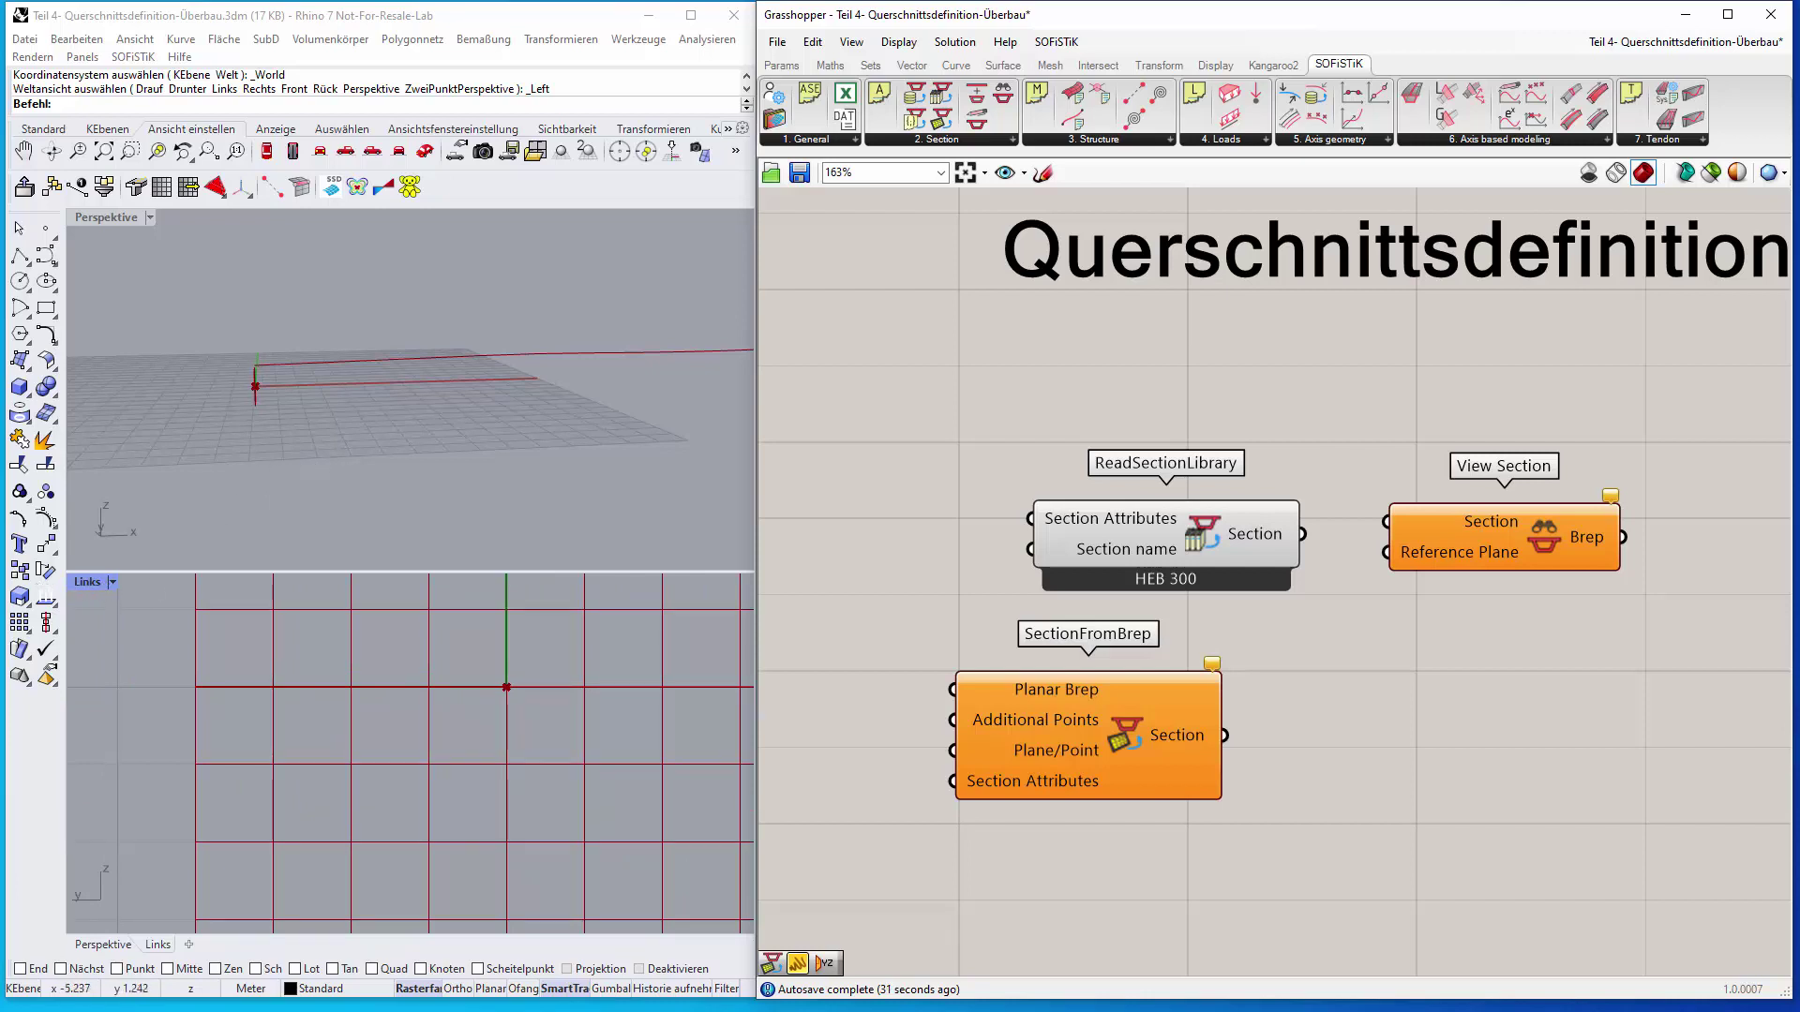
scroll(617, 781, down, 2)
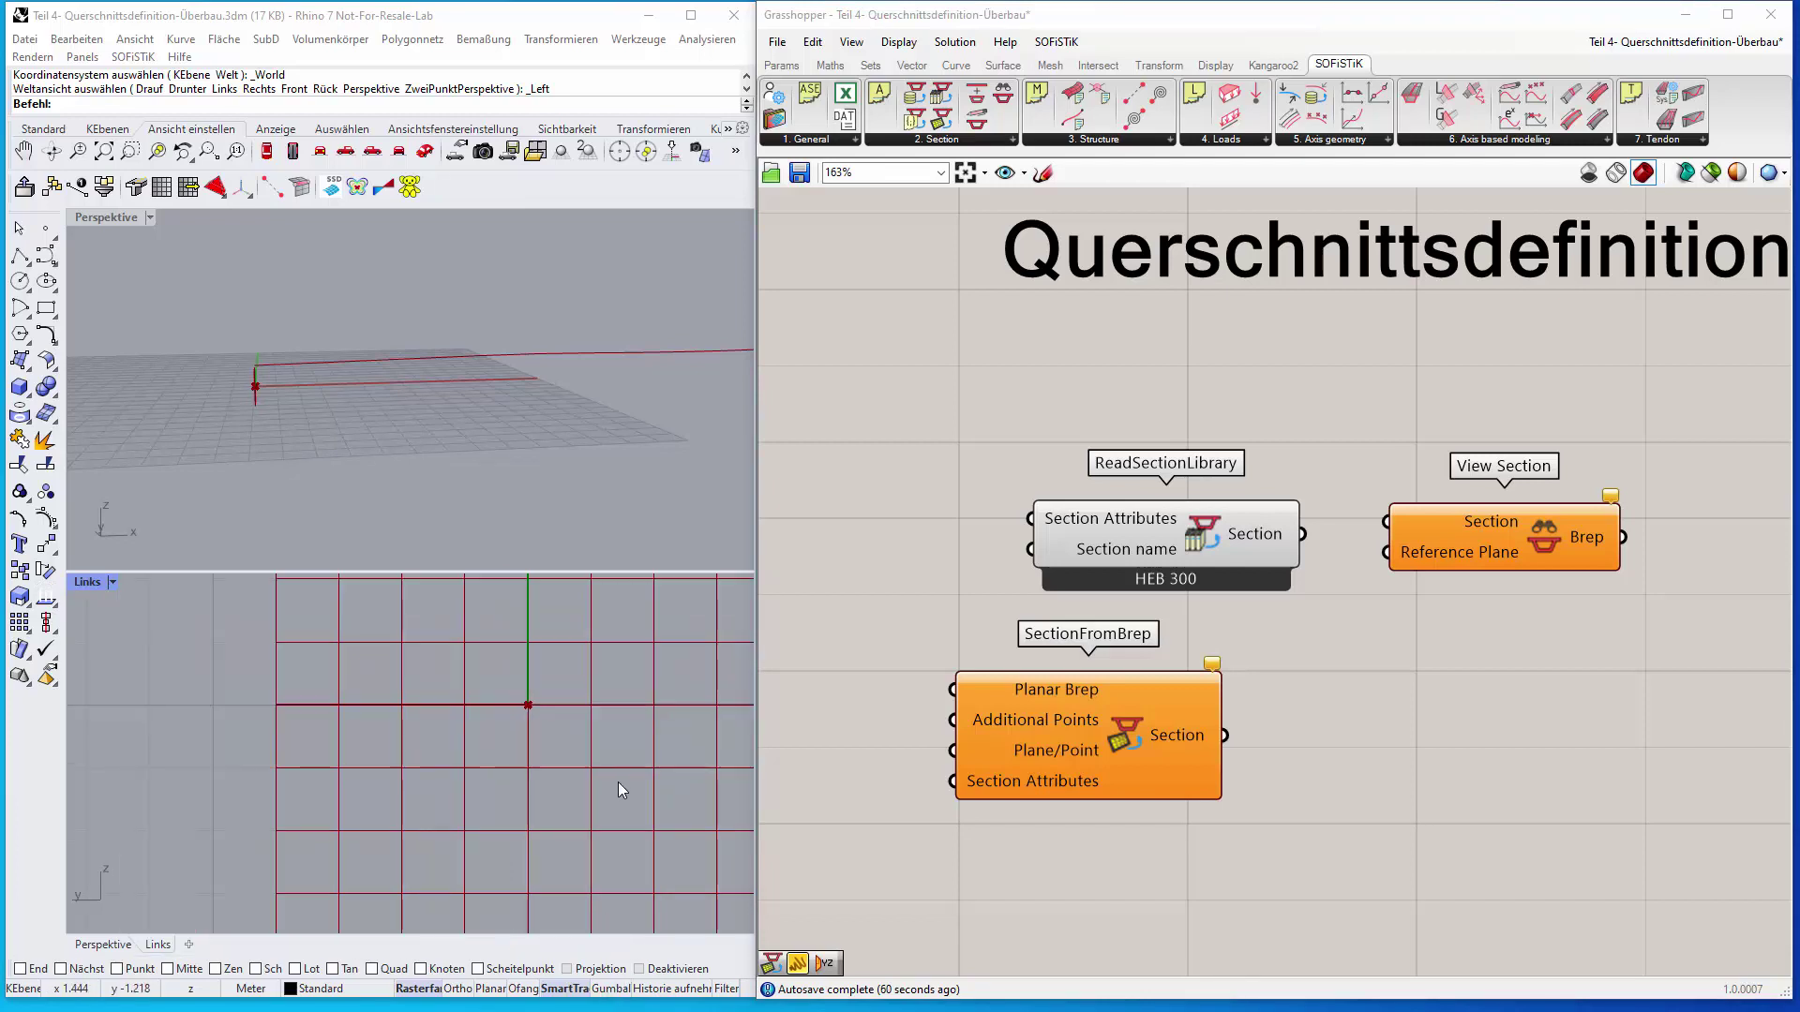
scroll(620, 778, down, 3)
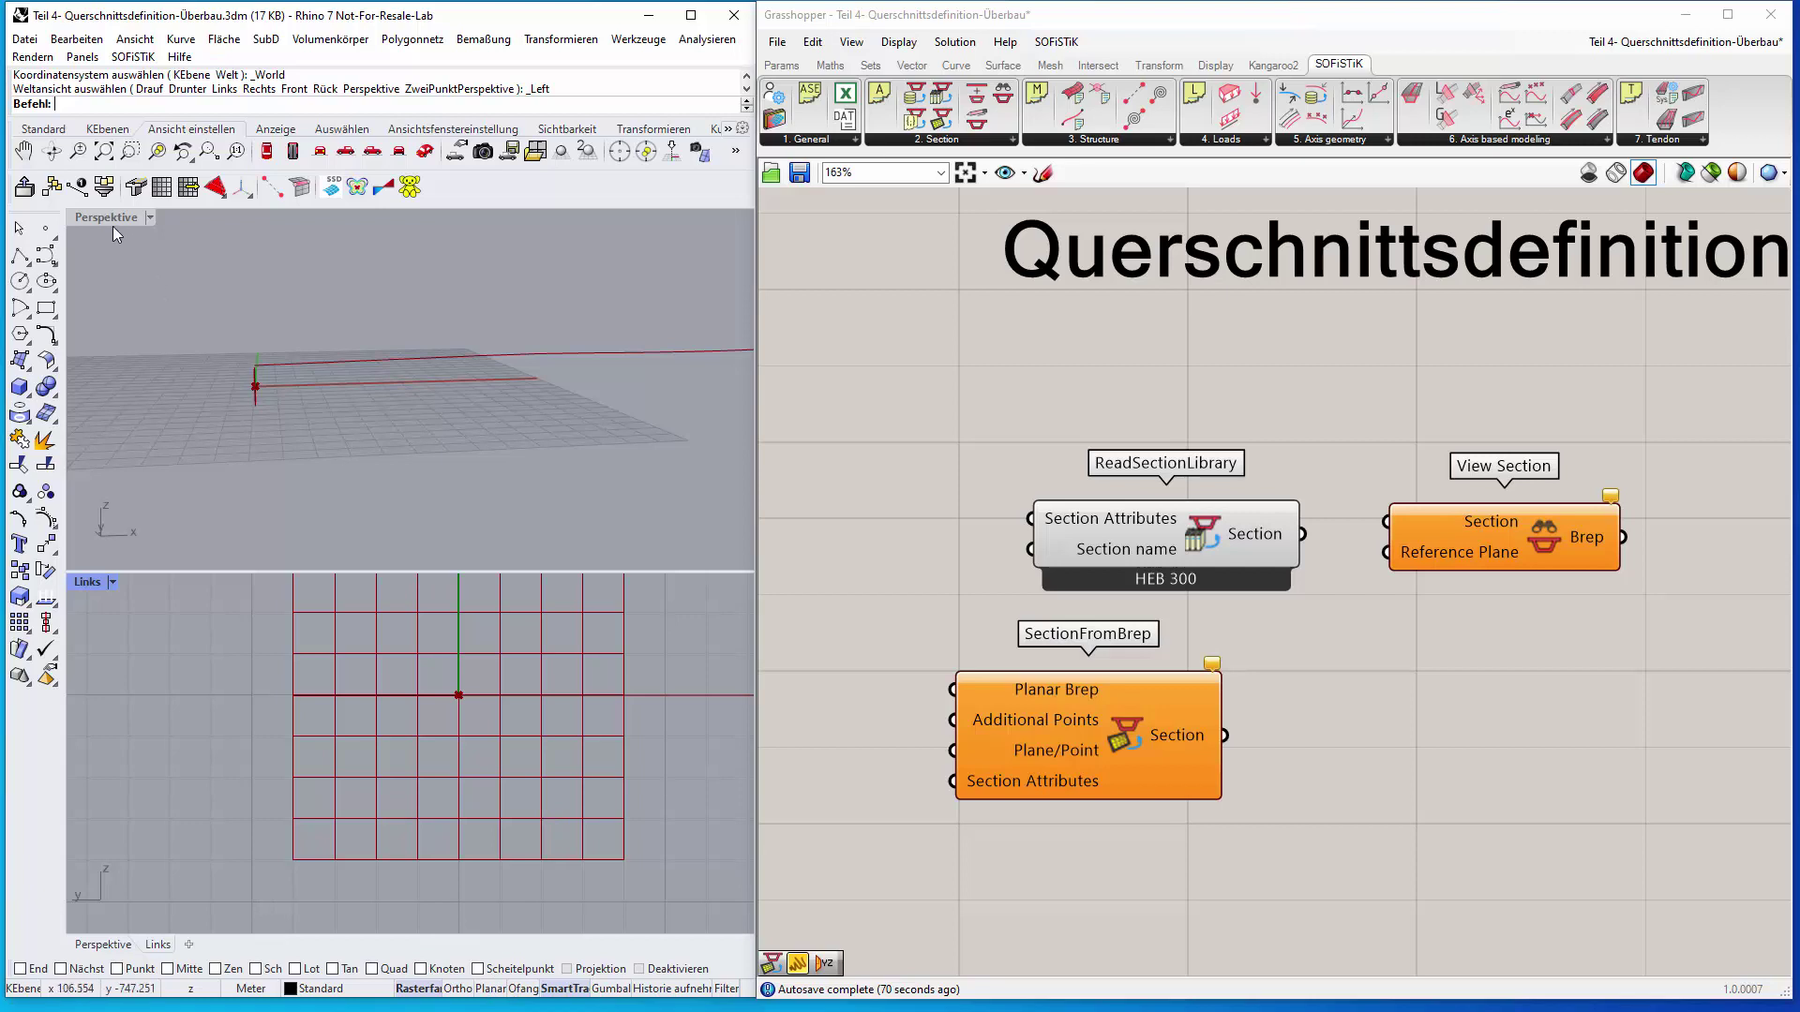
click(19, 260)
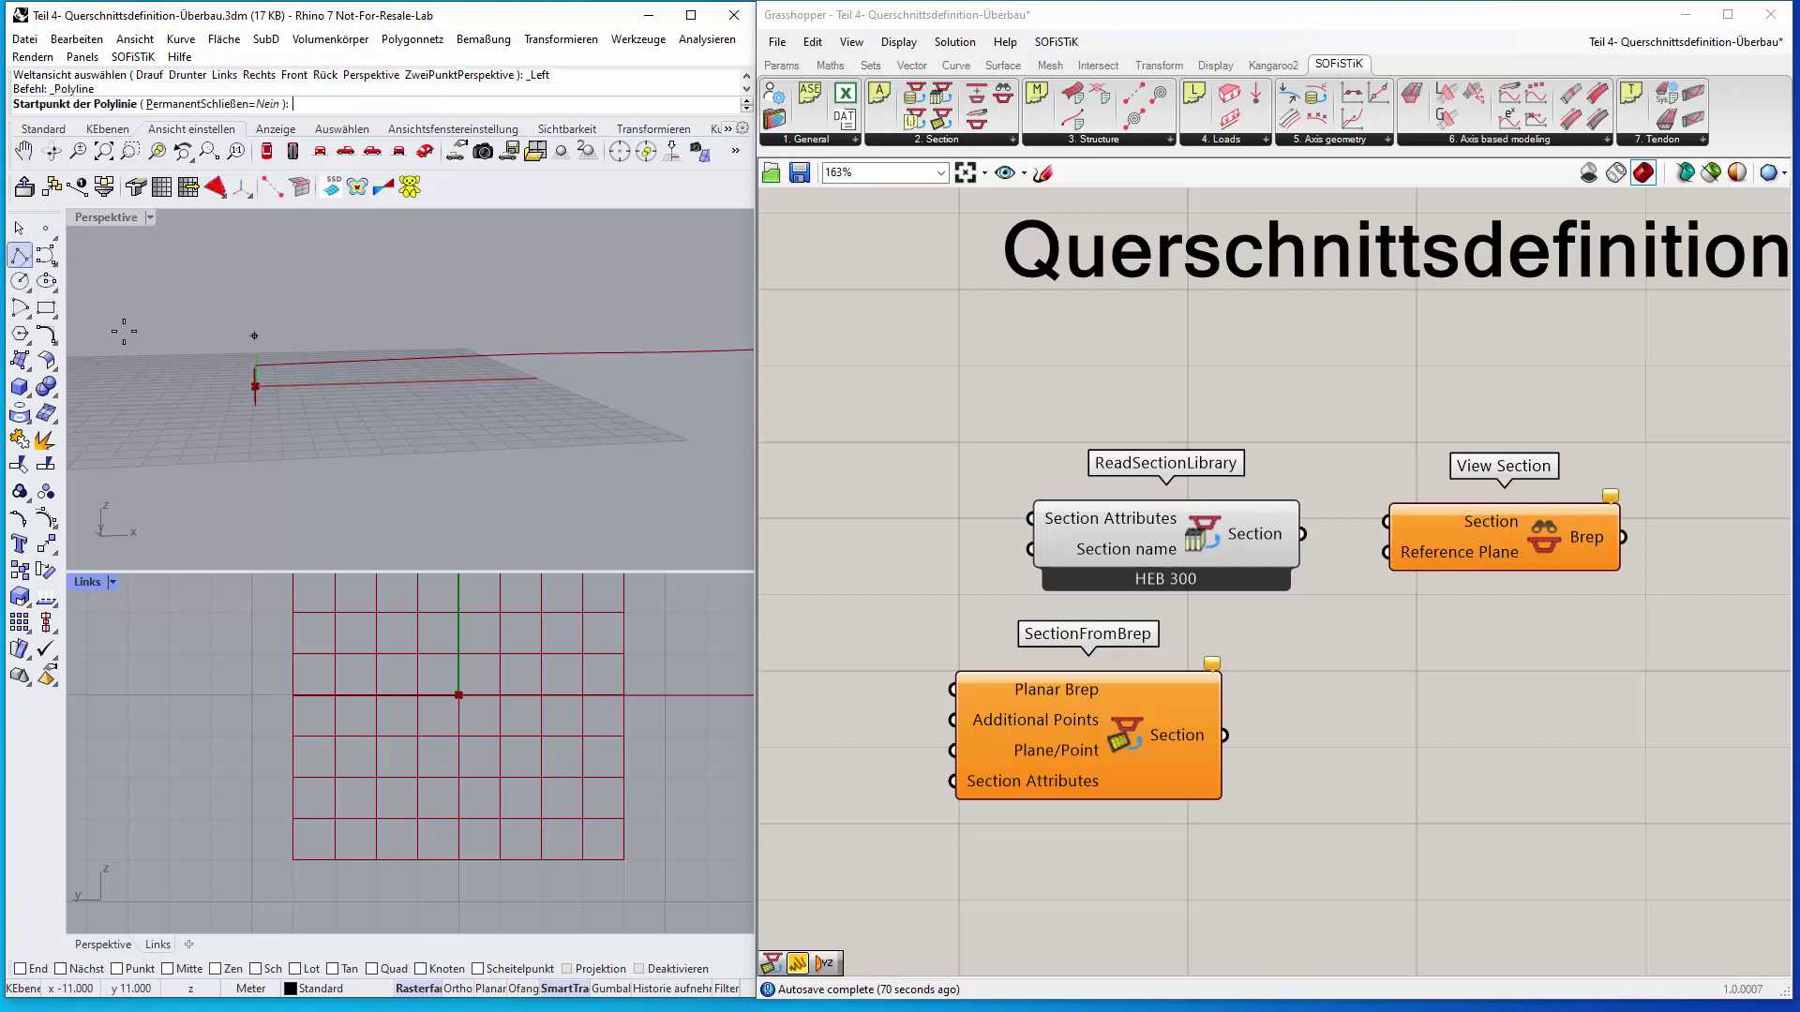
click(253, 696)
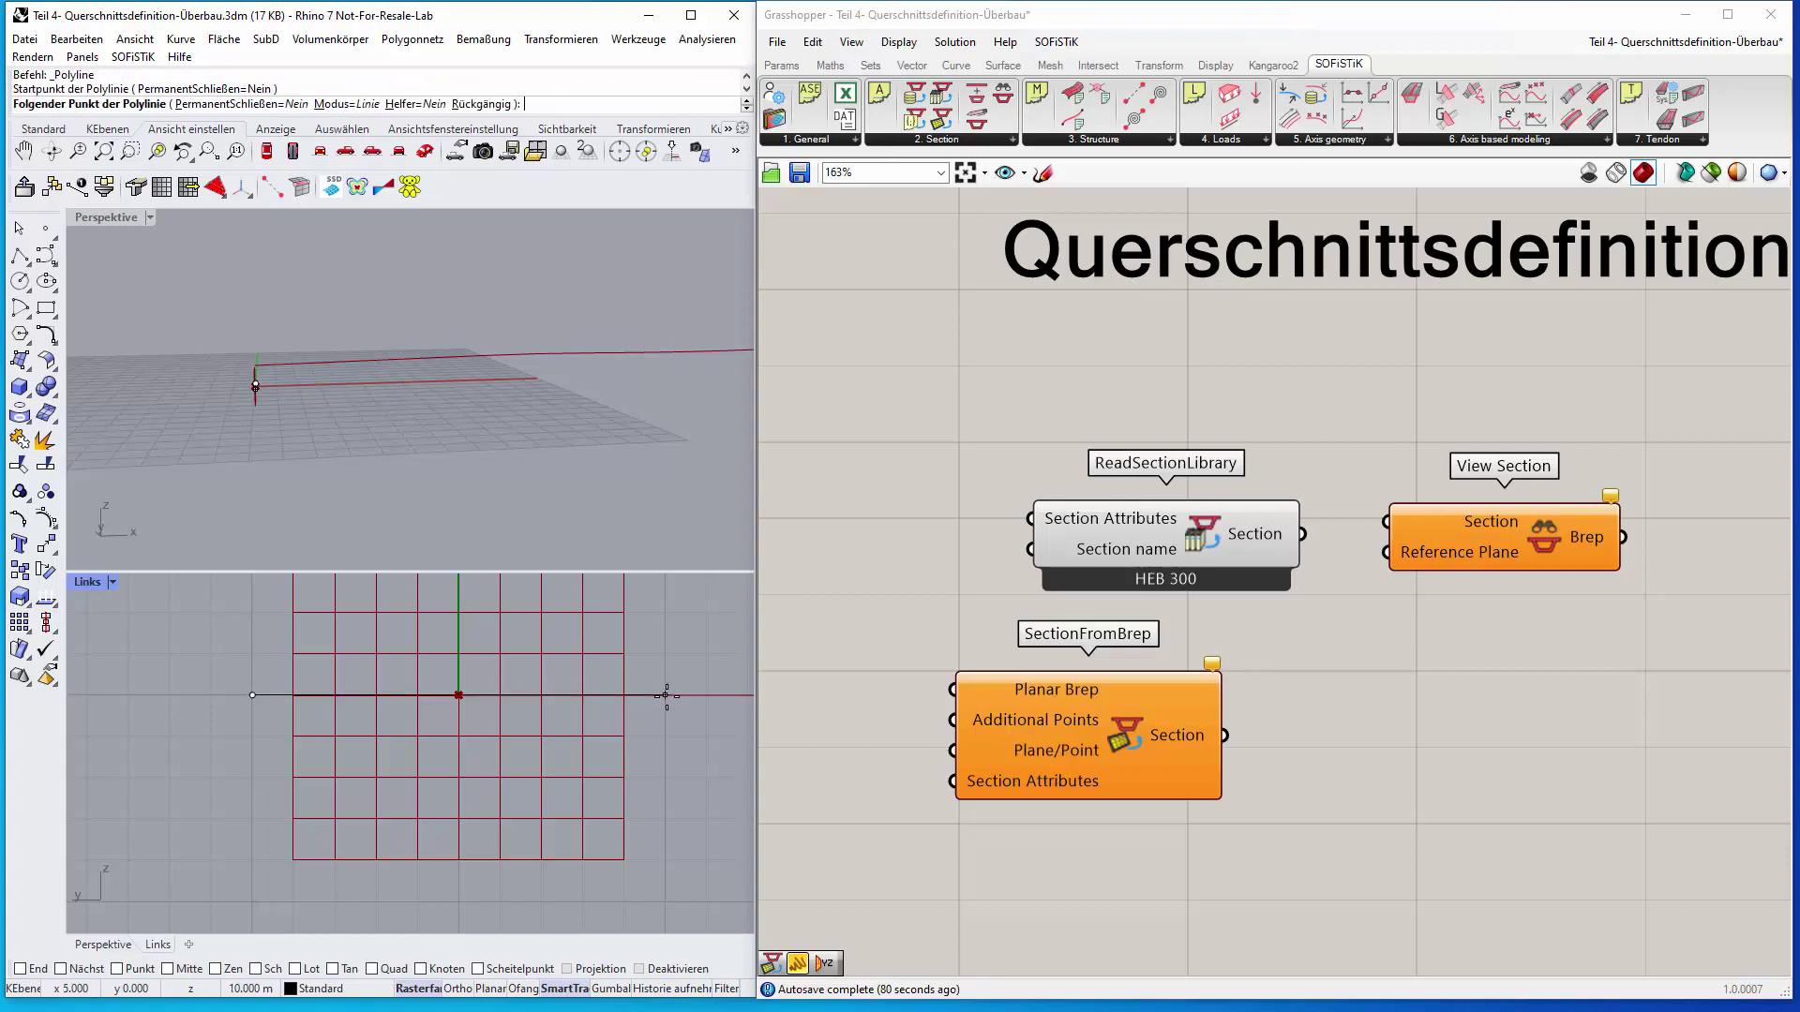
click(665, 736)
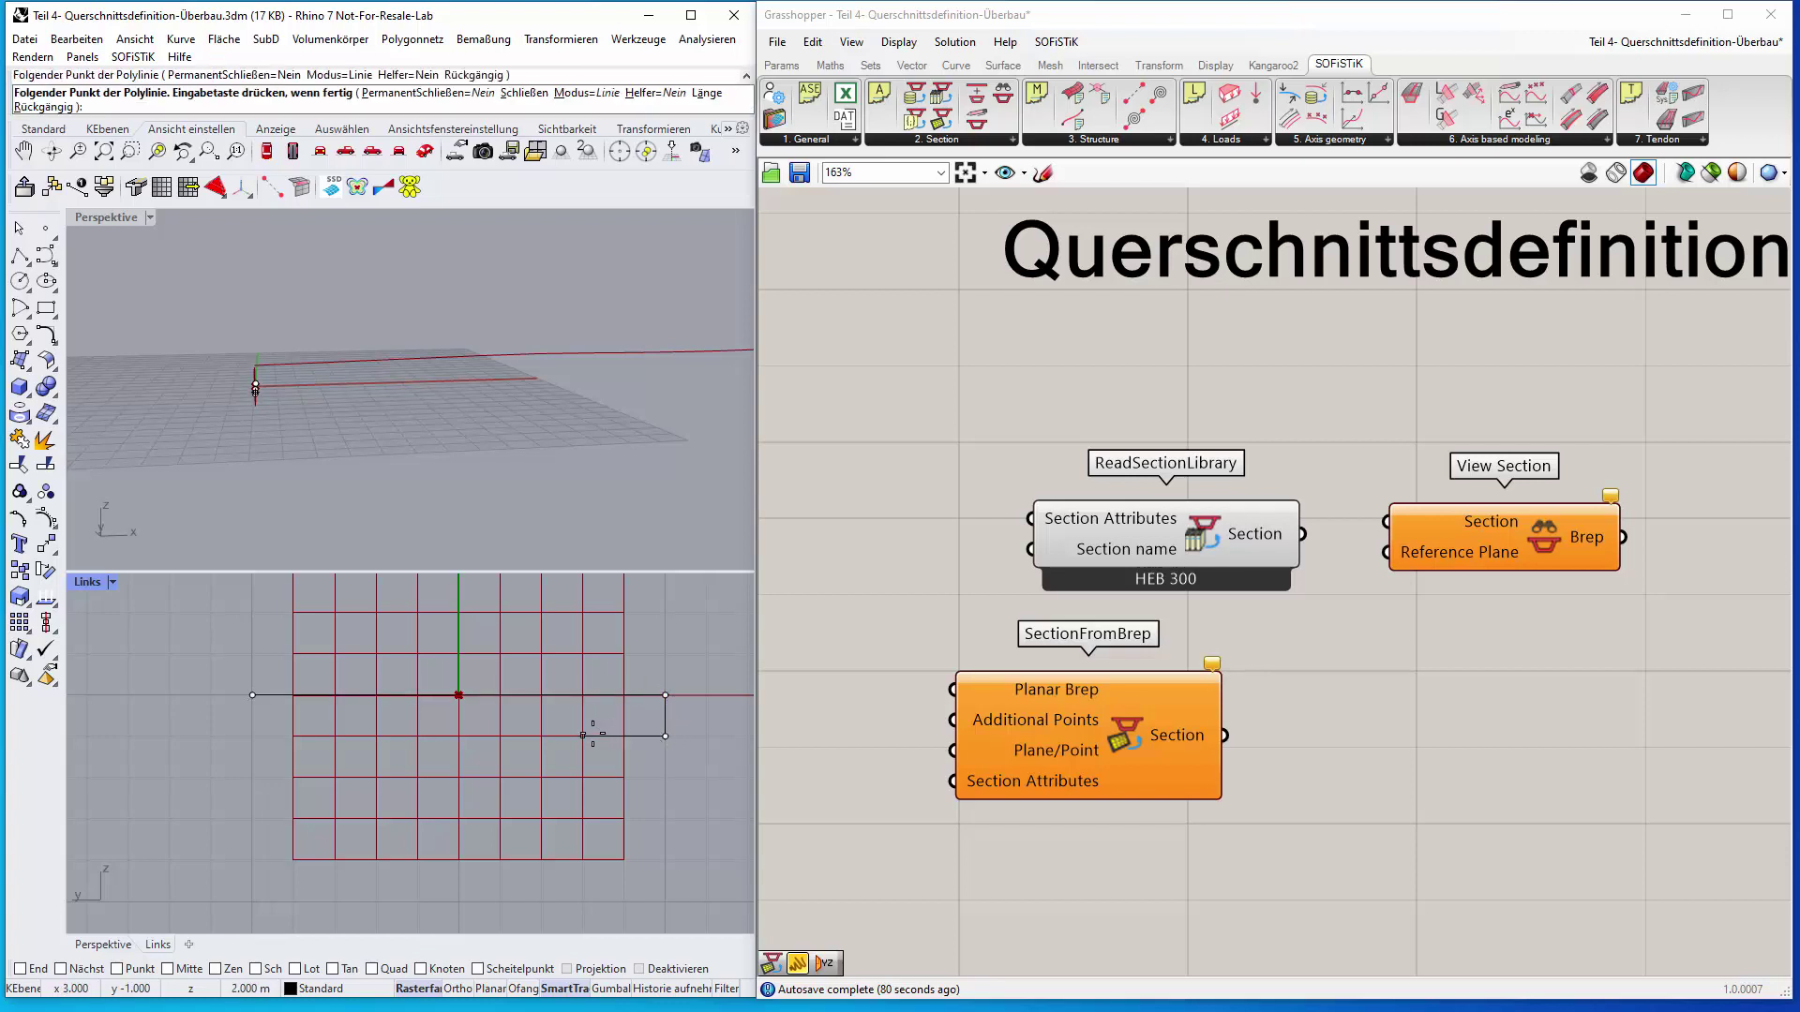
click(582, 736)
click(582, 818)
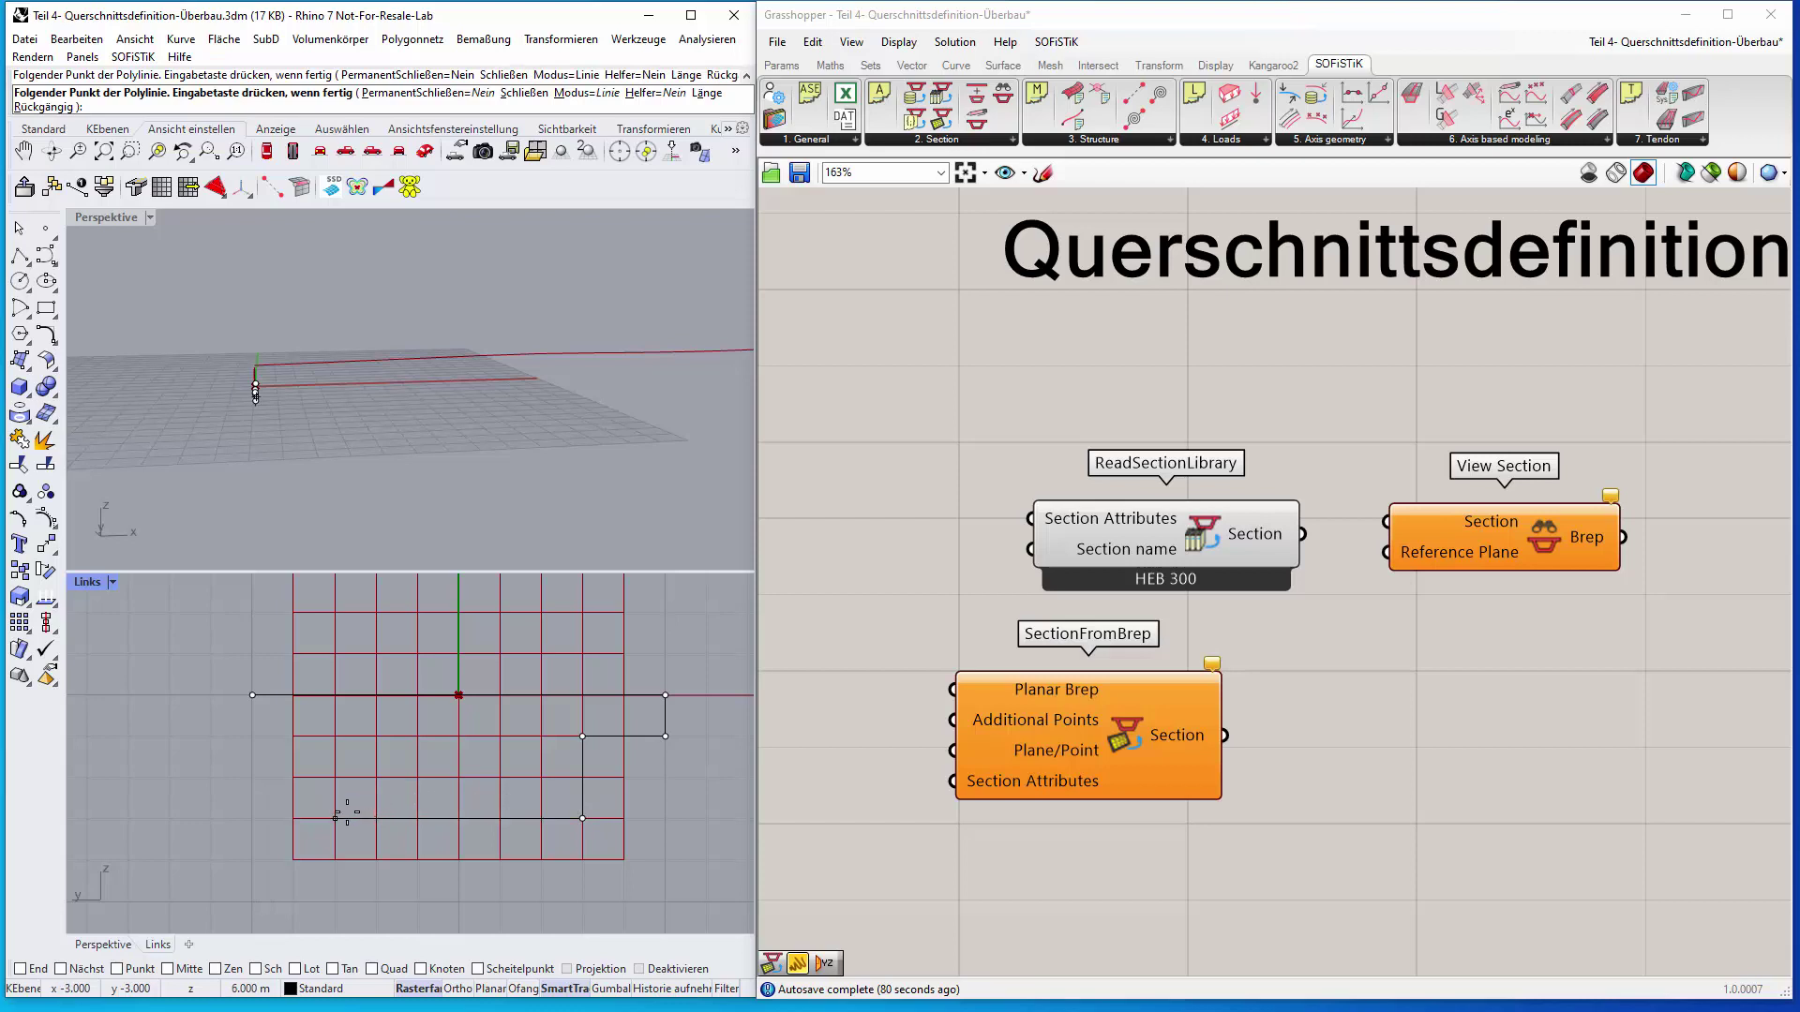
click(335, 735)
click(252, 694)
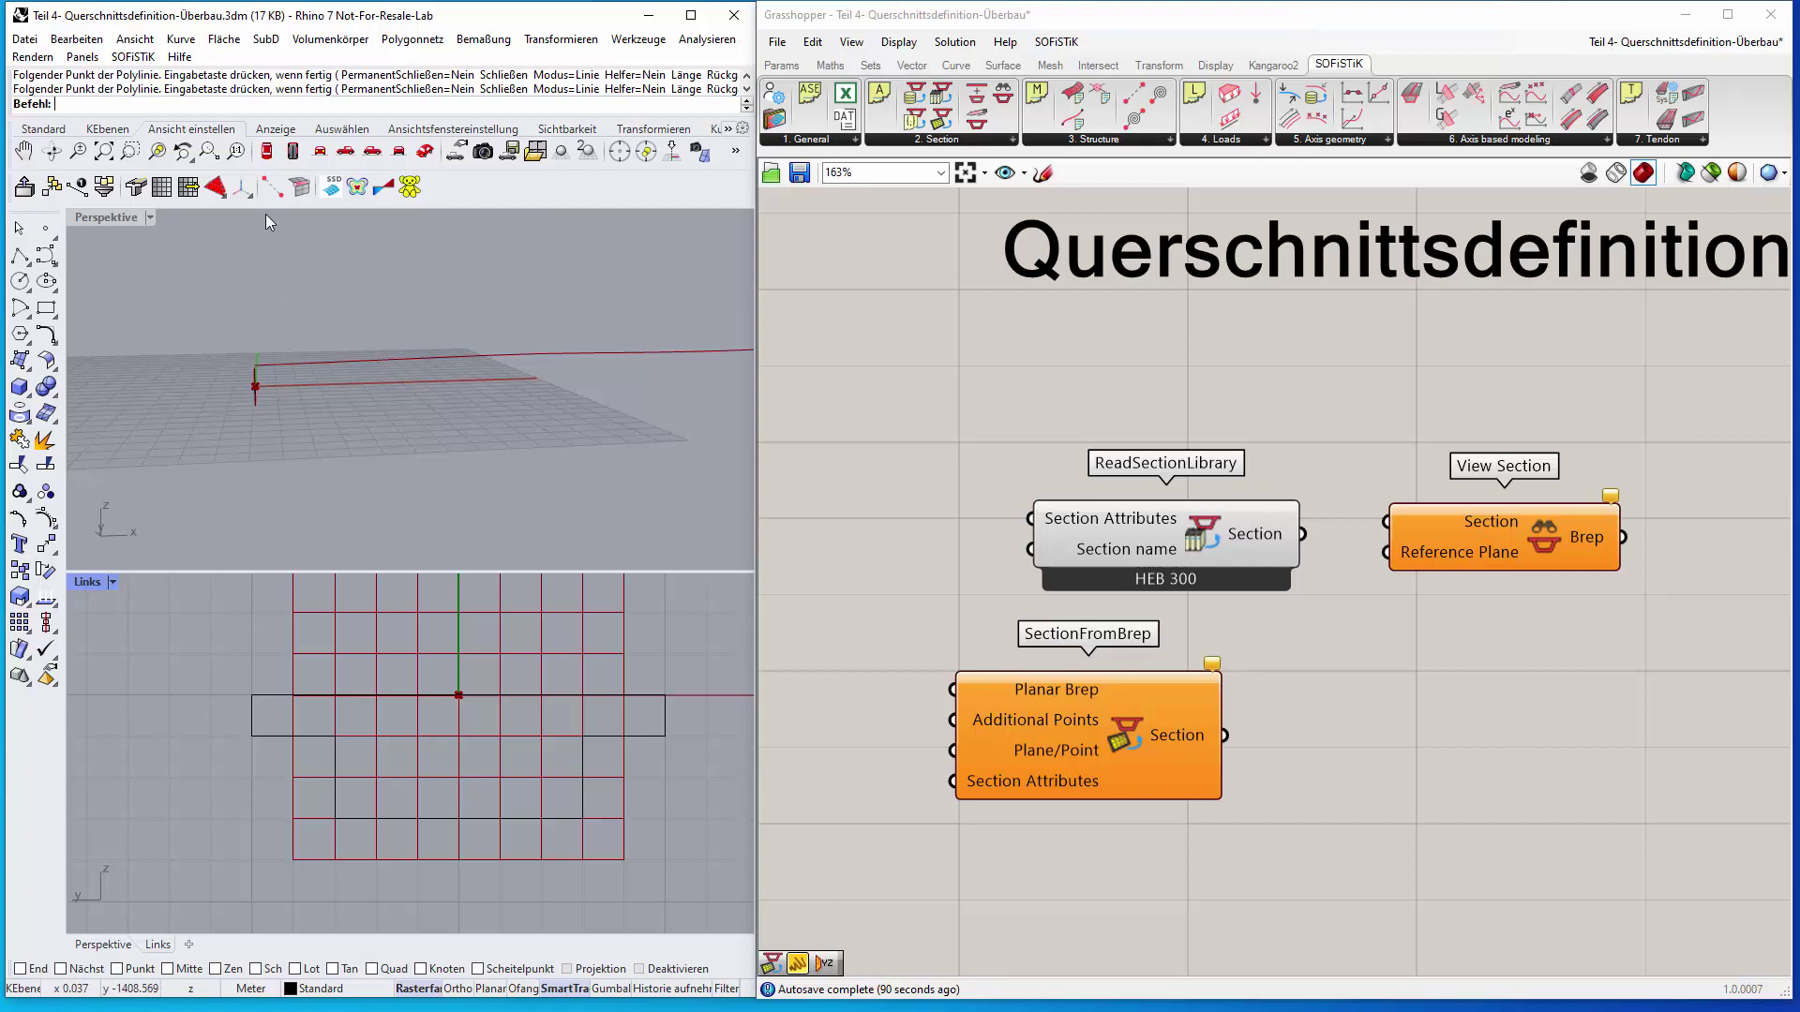
Fill the closed T-shaped outline with a Patch surface, accepting the offered patch options
click(225, 41)
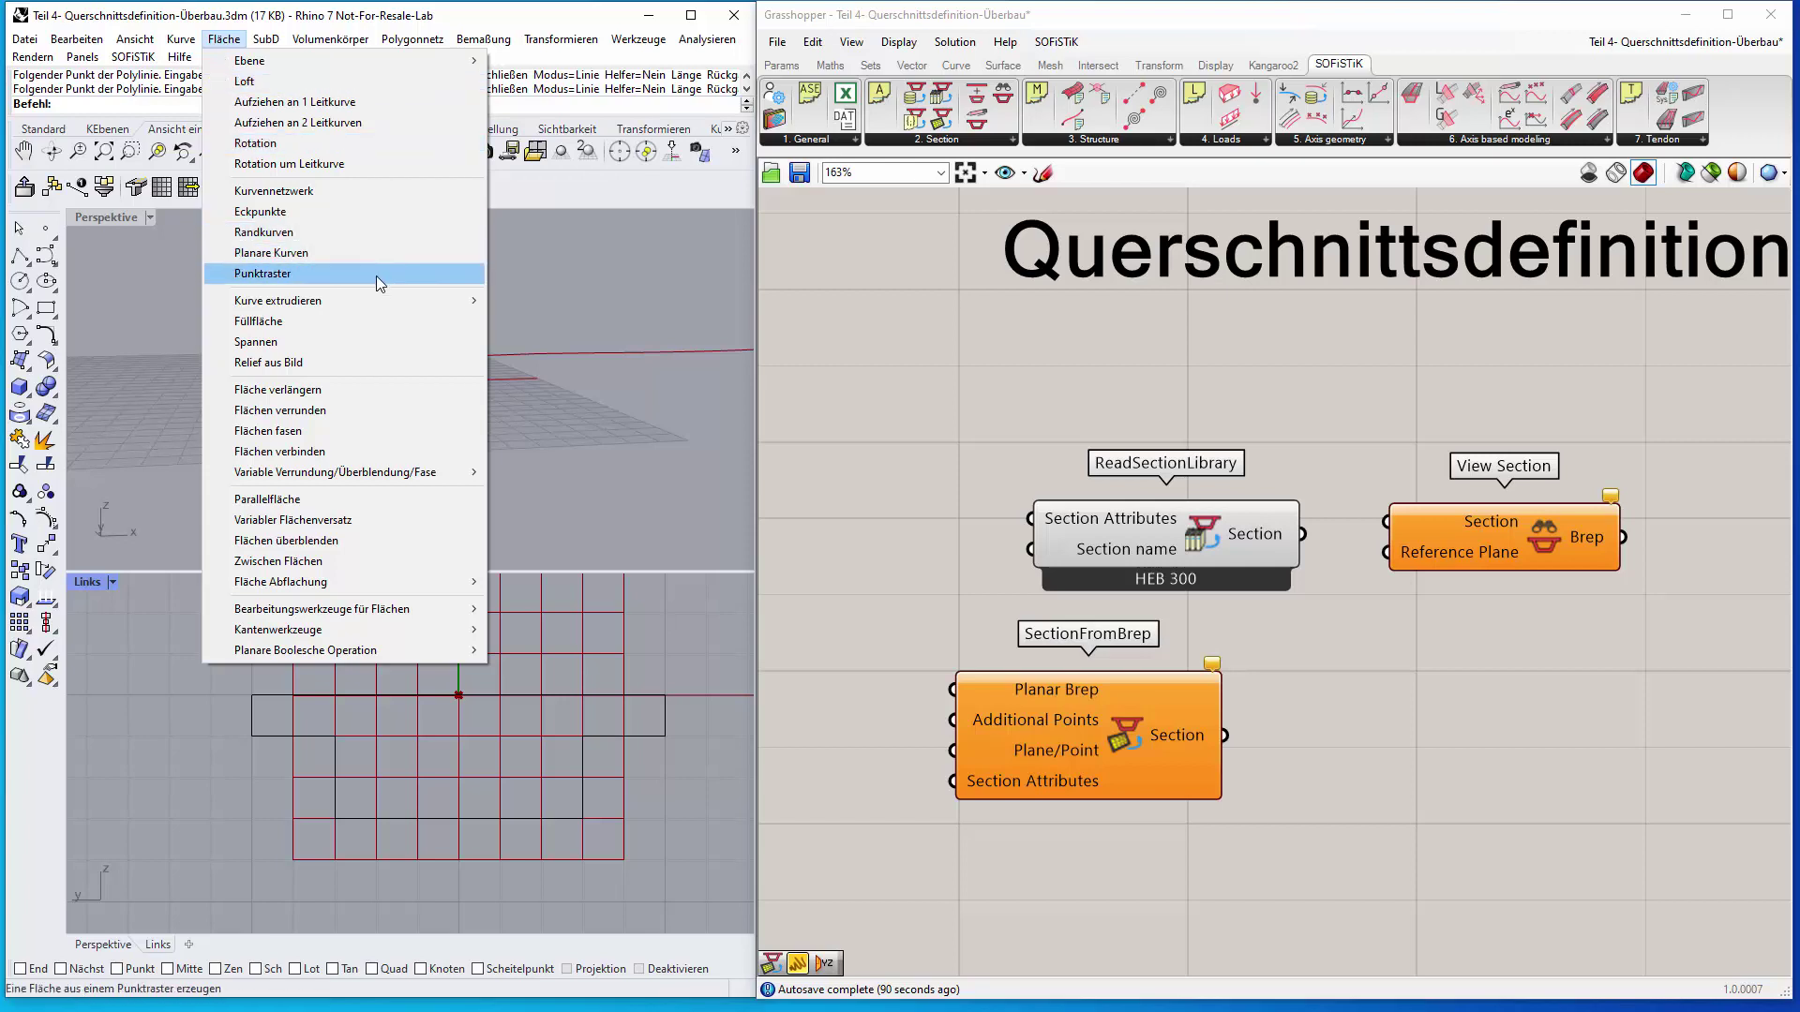
click(334, 323)
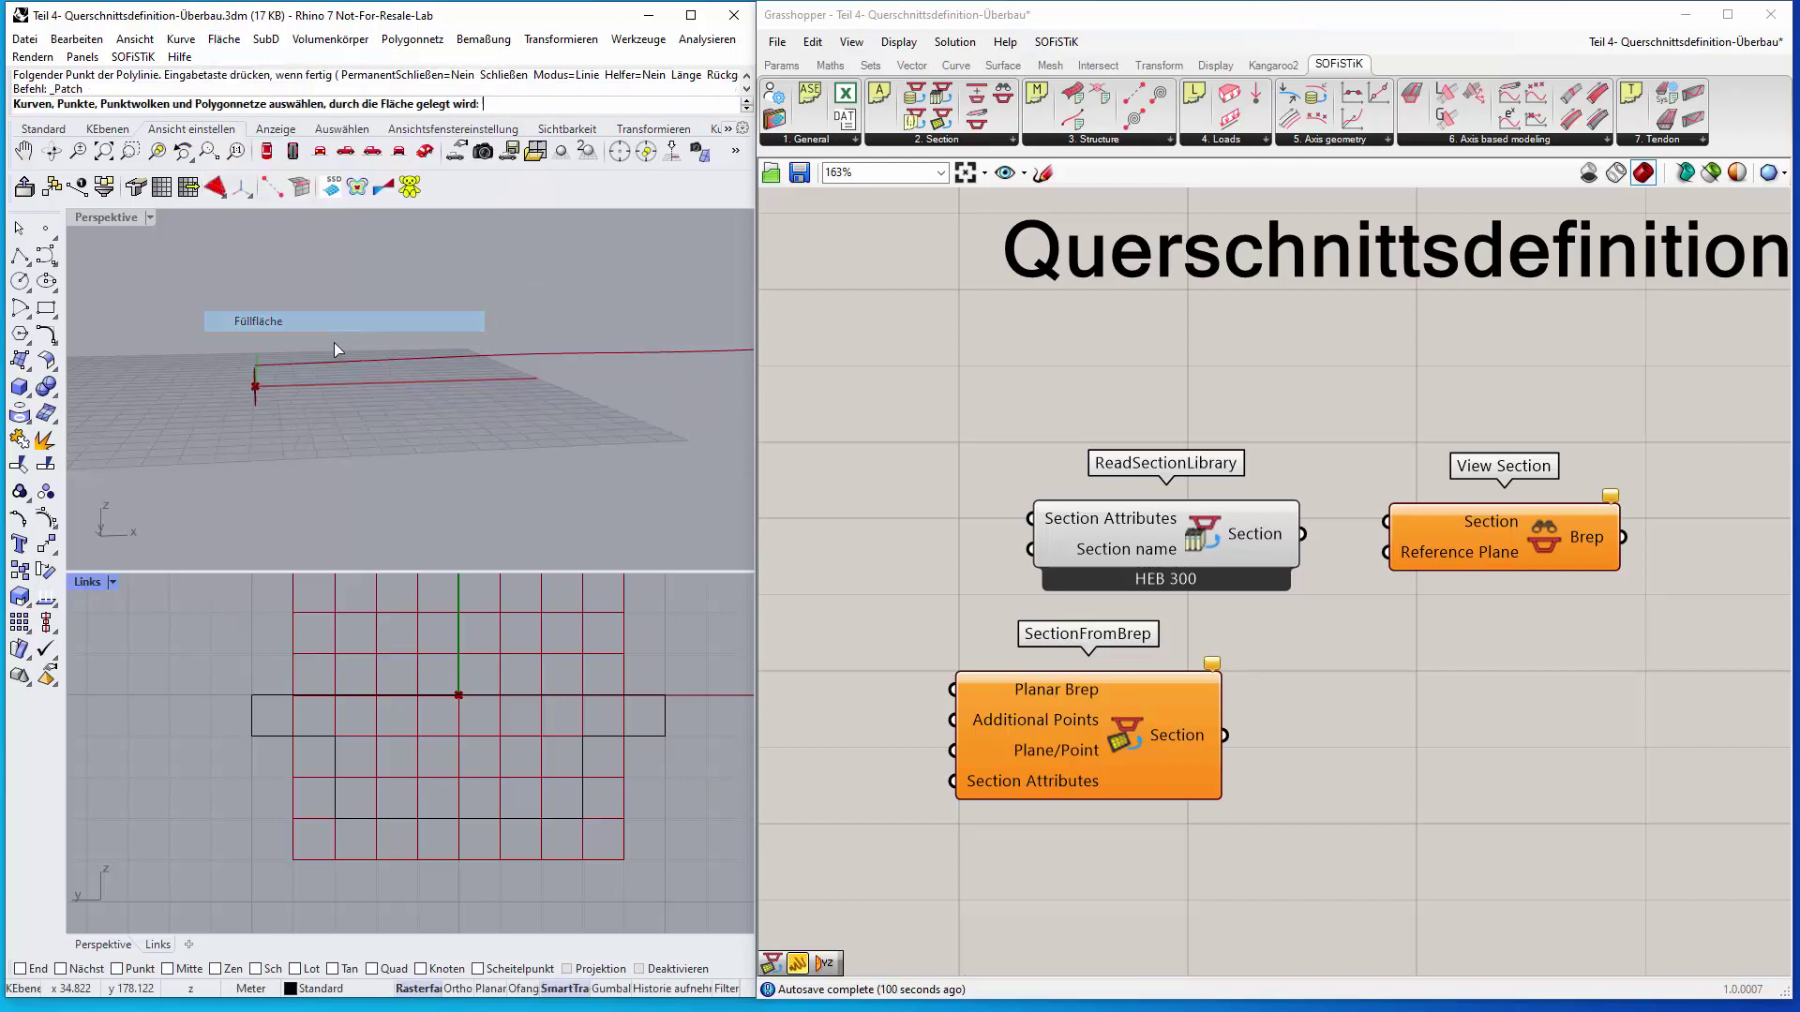
drag(227, 656, 699, 866)
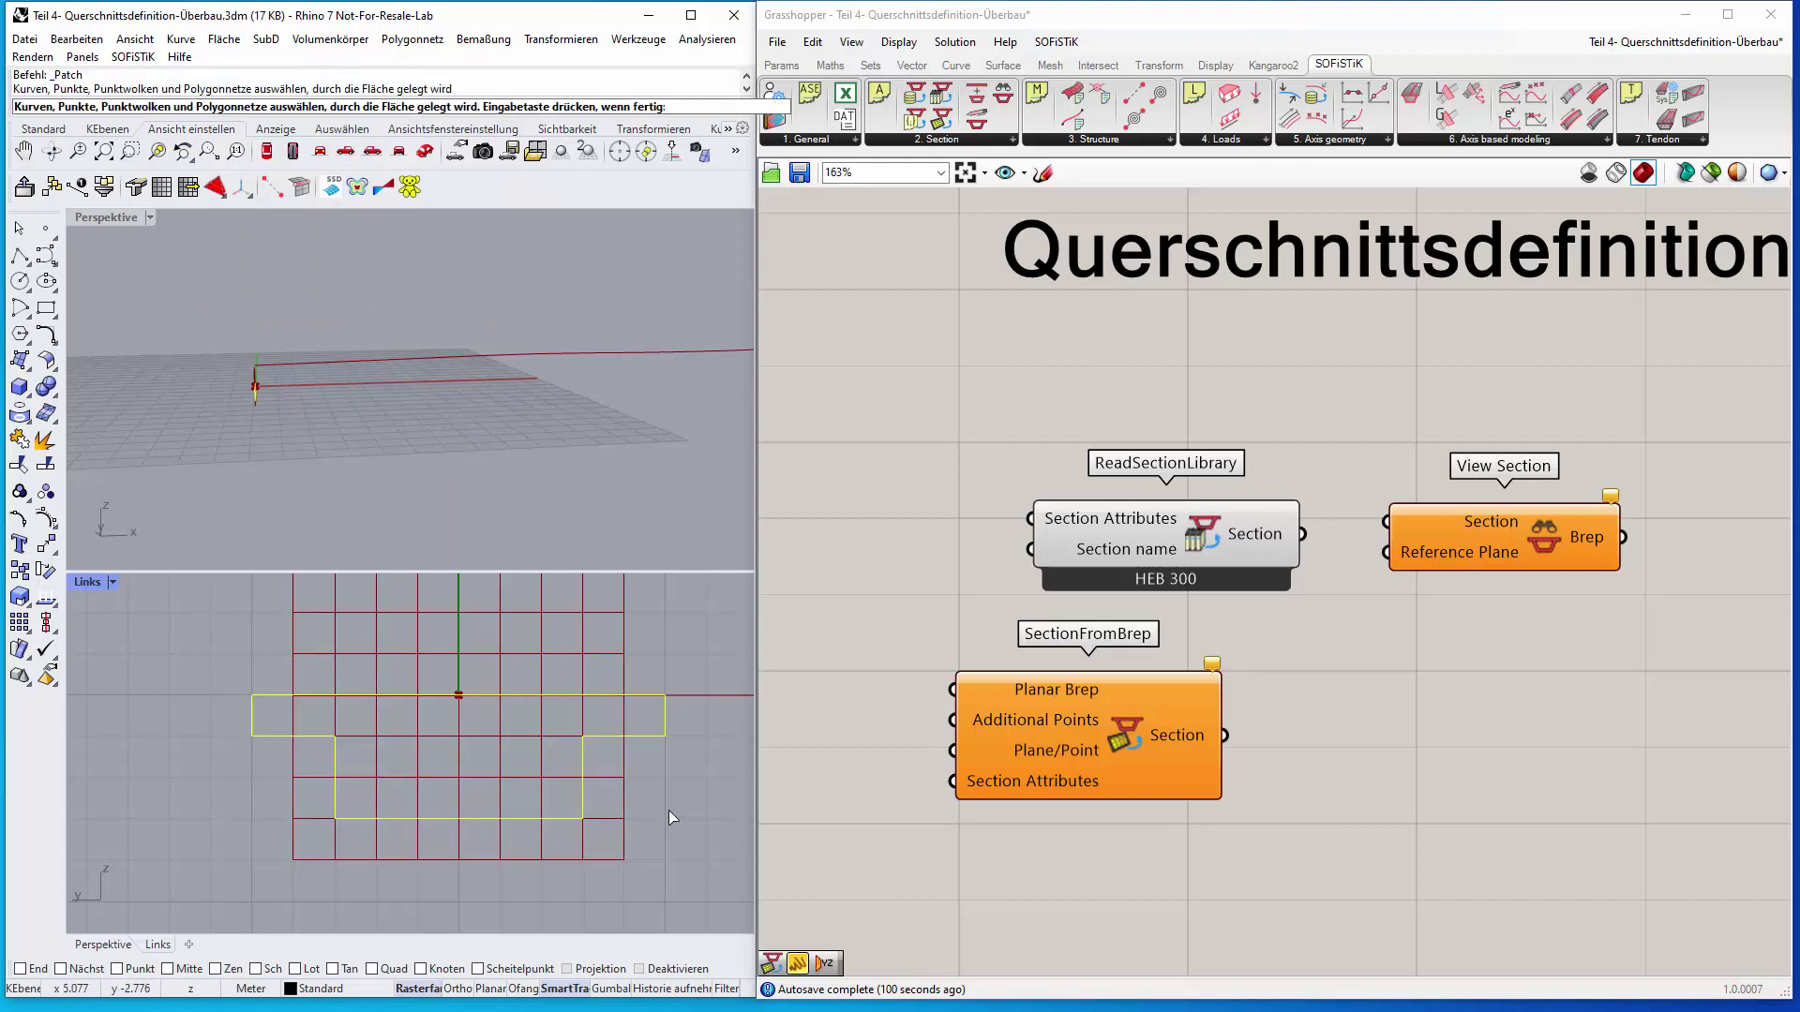
key(Return)
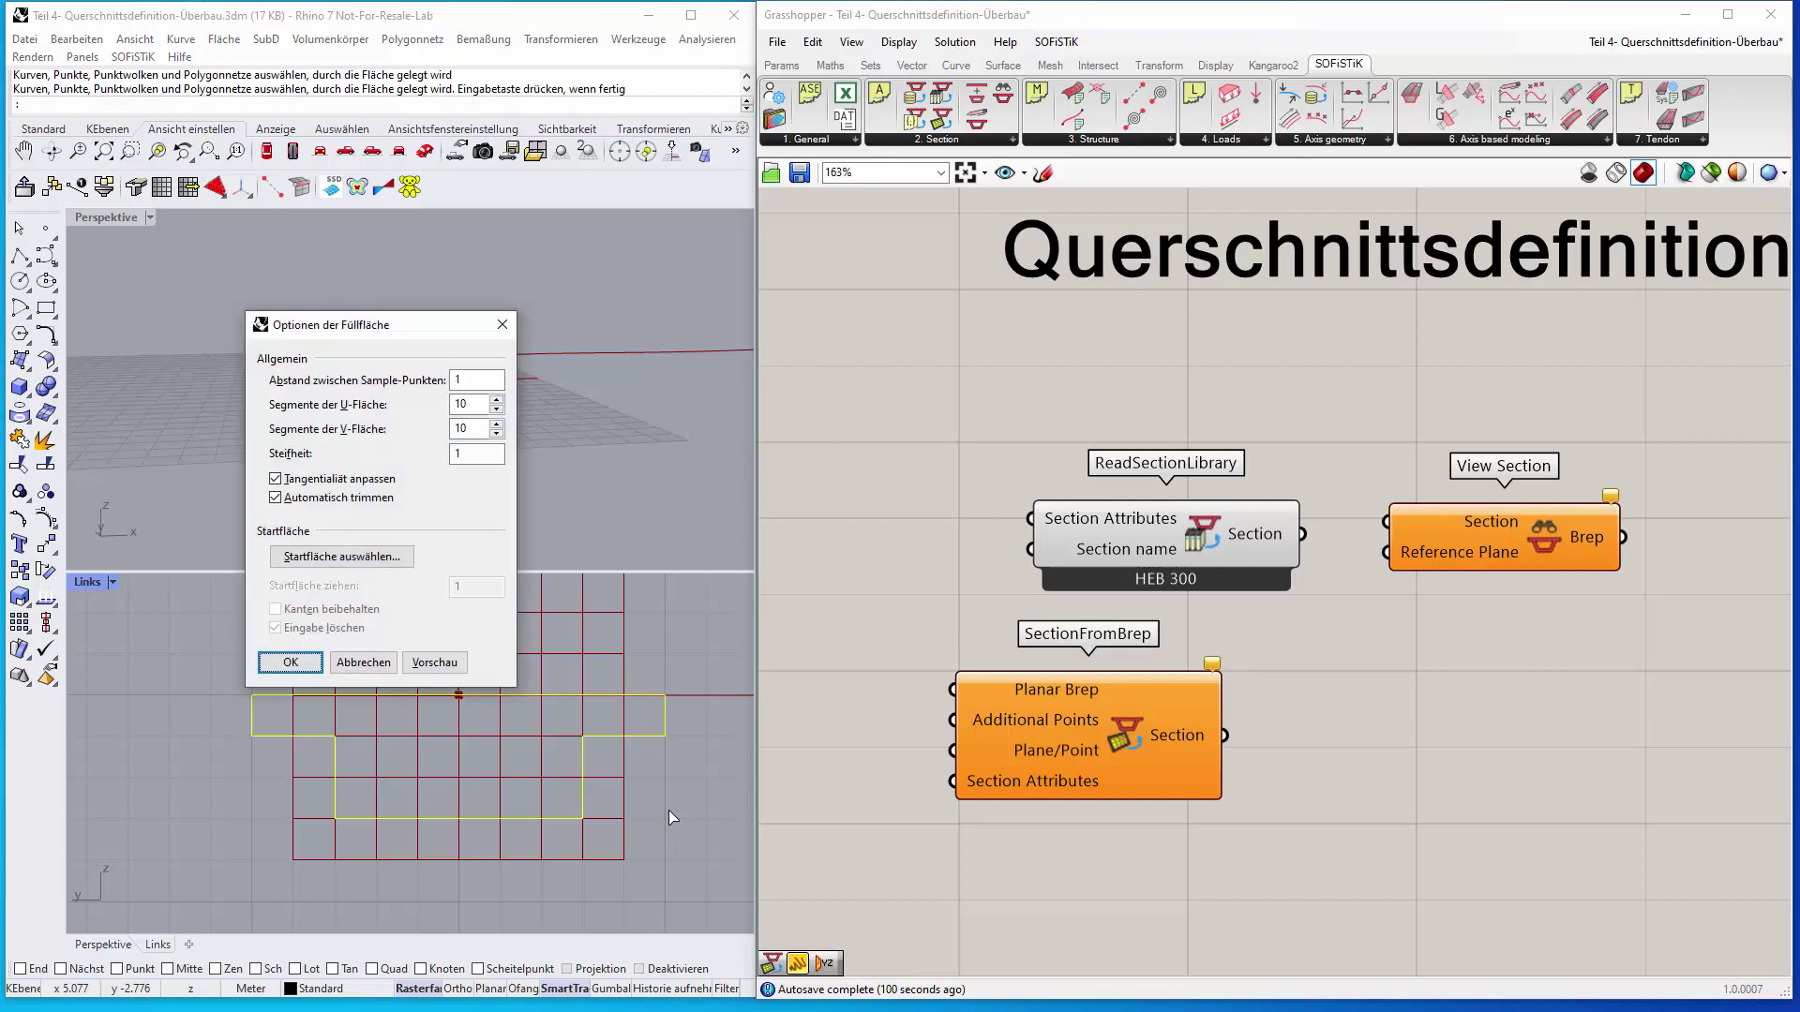
click(289, 662)
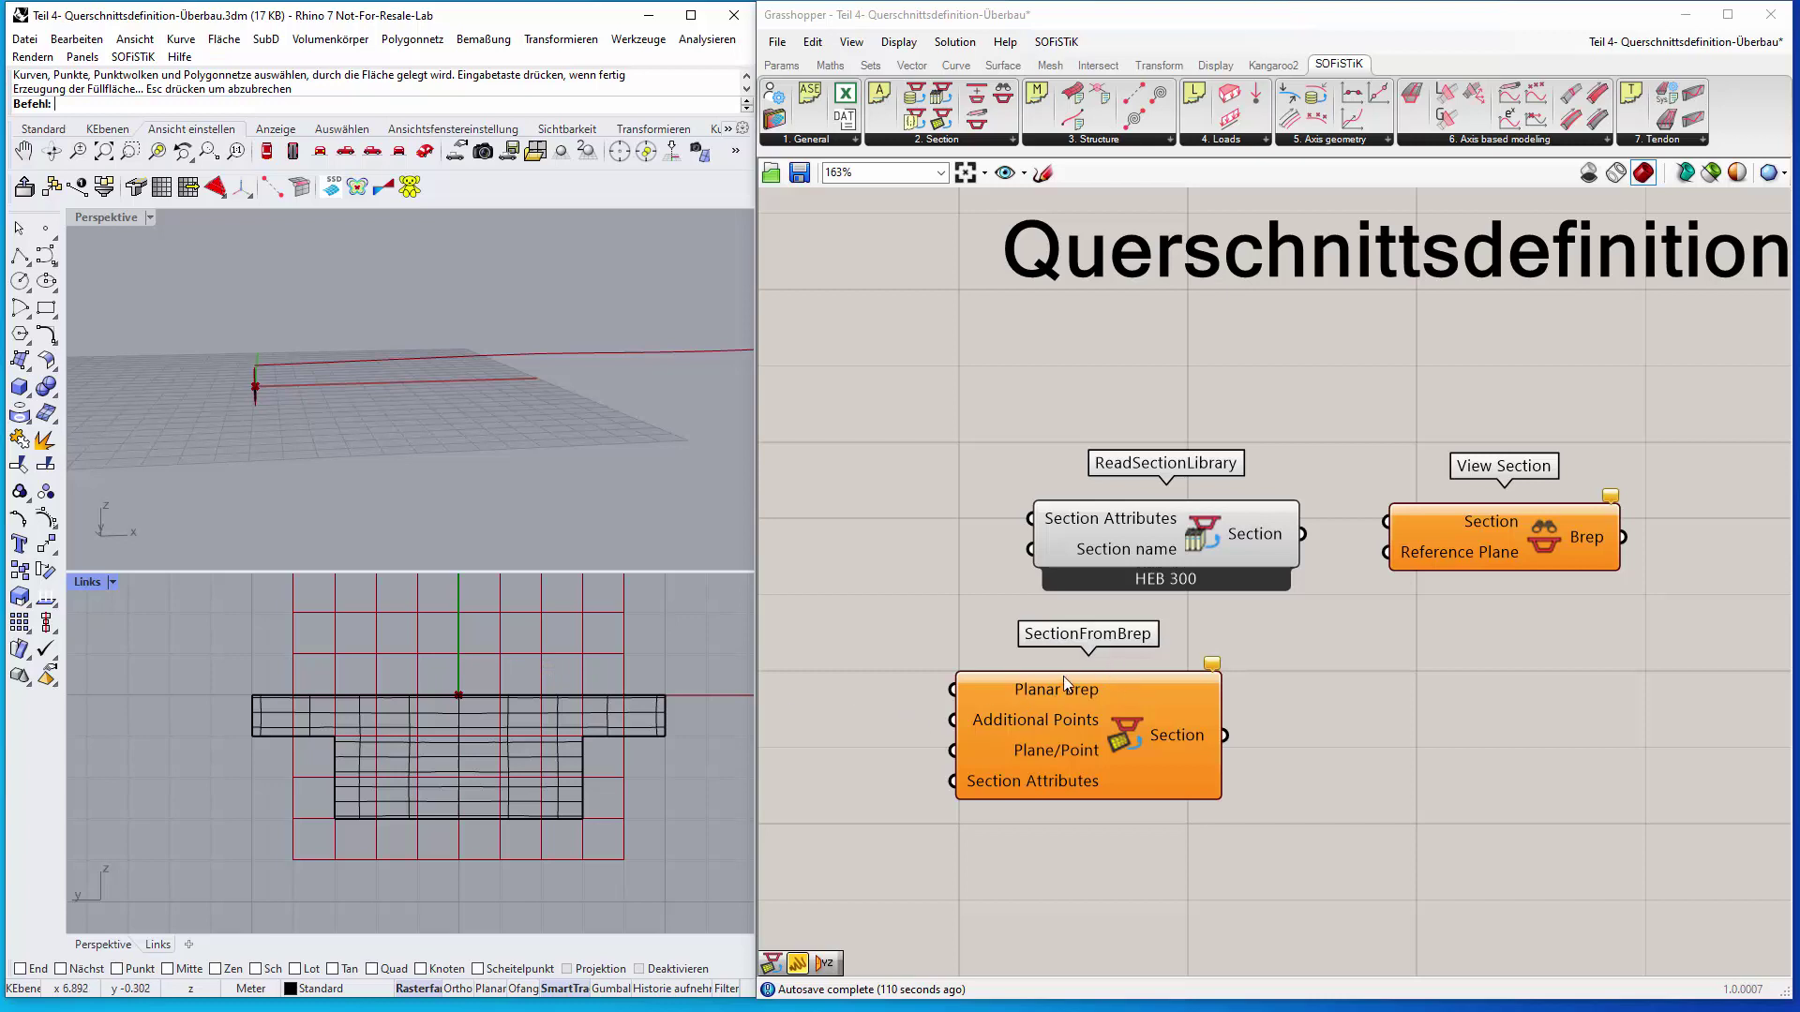
Reference the T-shaped patch surface as the single Brep for SectionFromBrep's Planar Brep input
right_click(1014, 692)
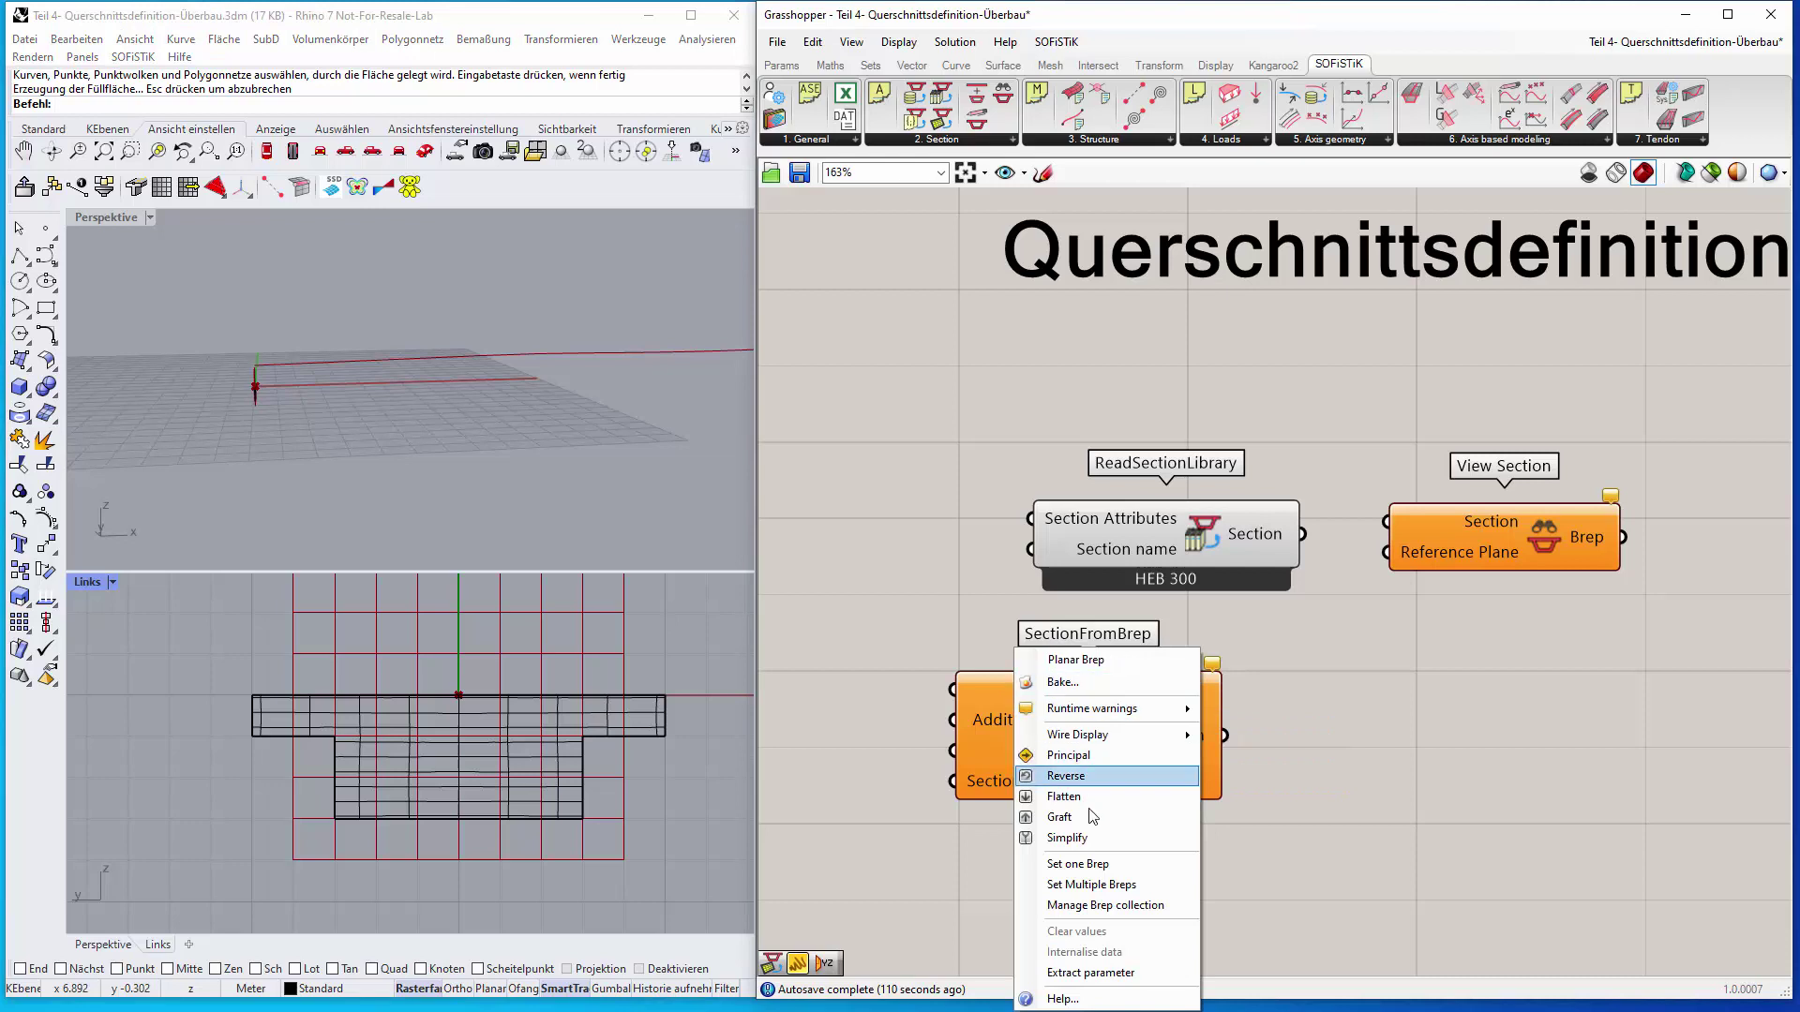
click(1120, 867)
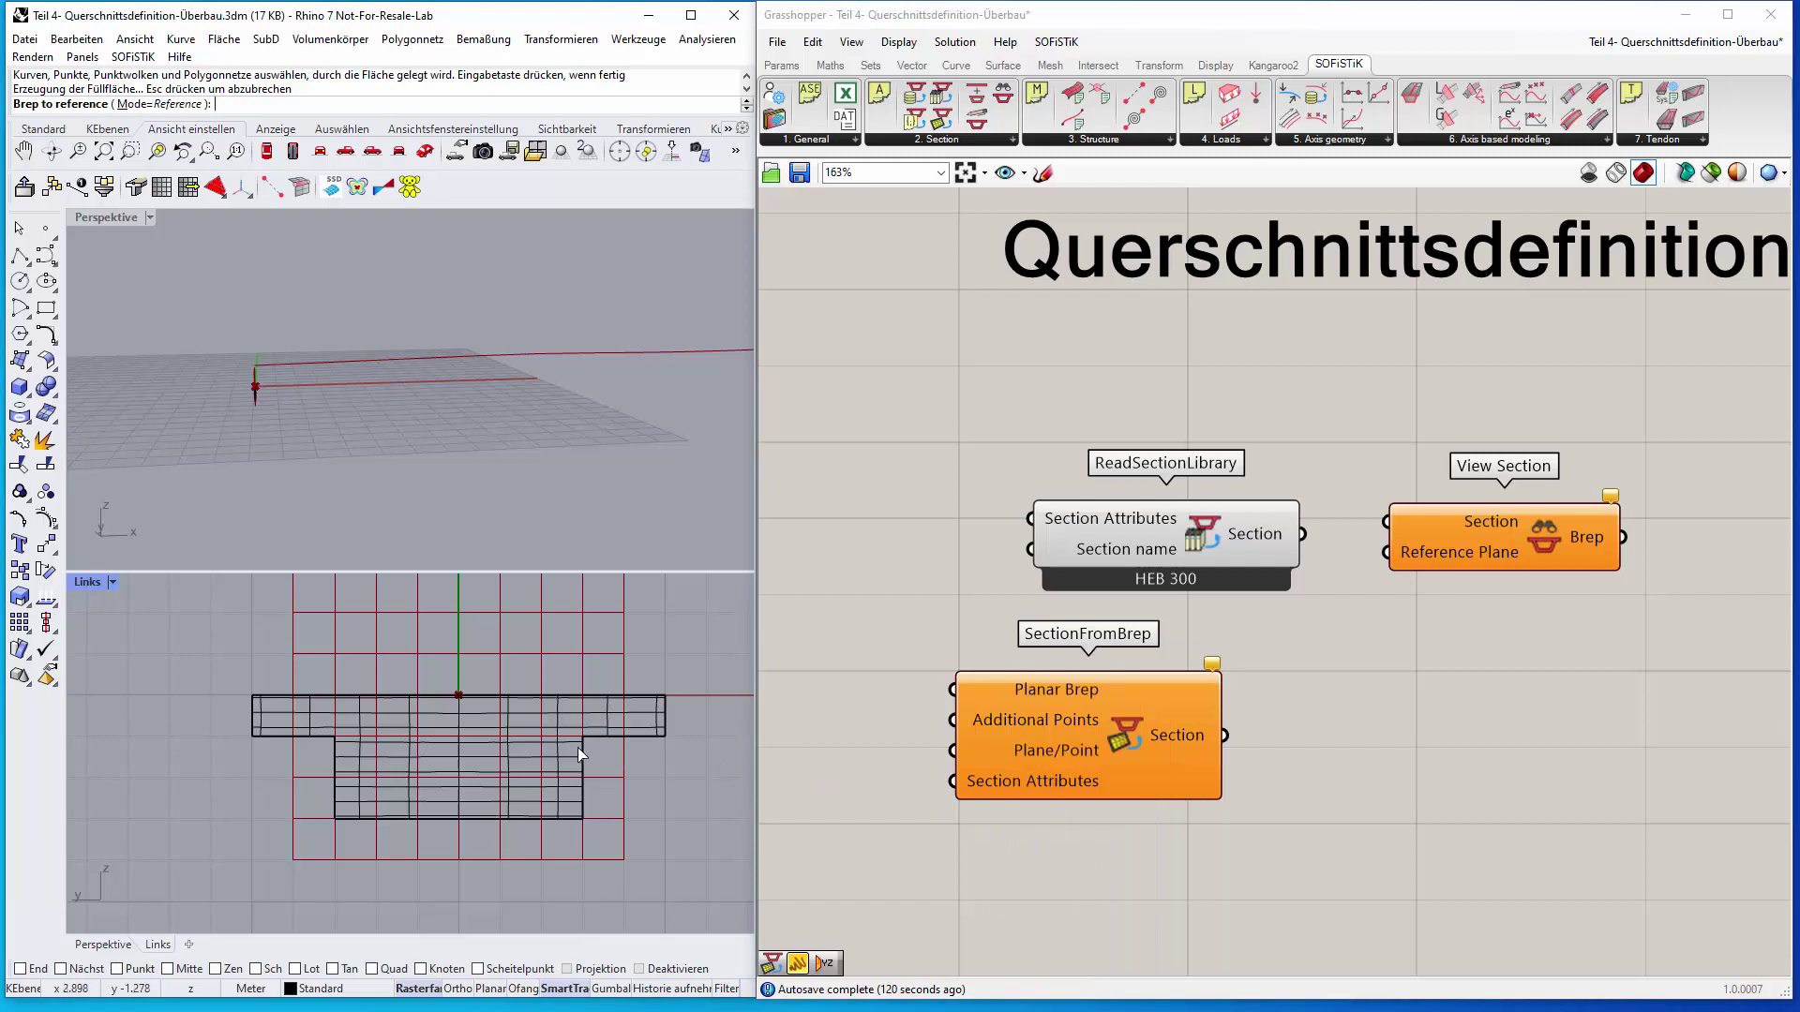
click(581, 776)
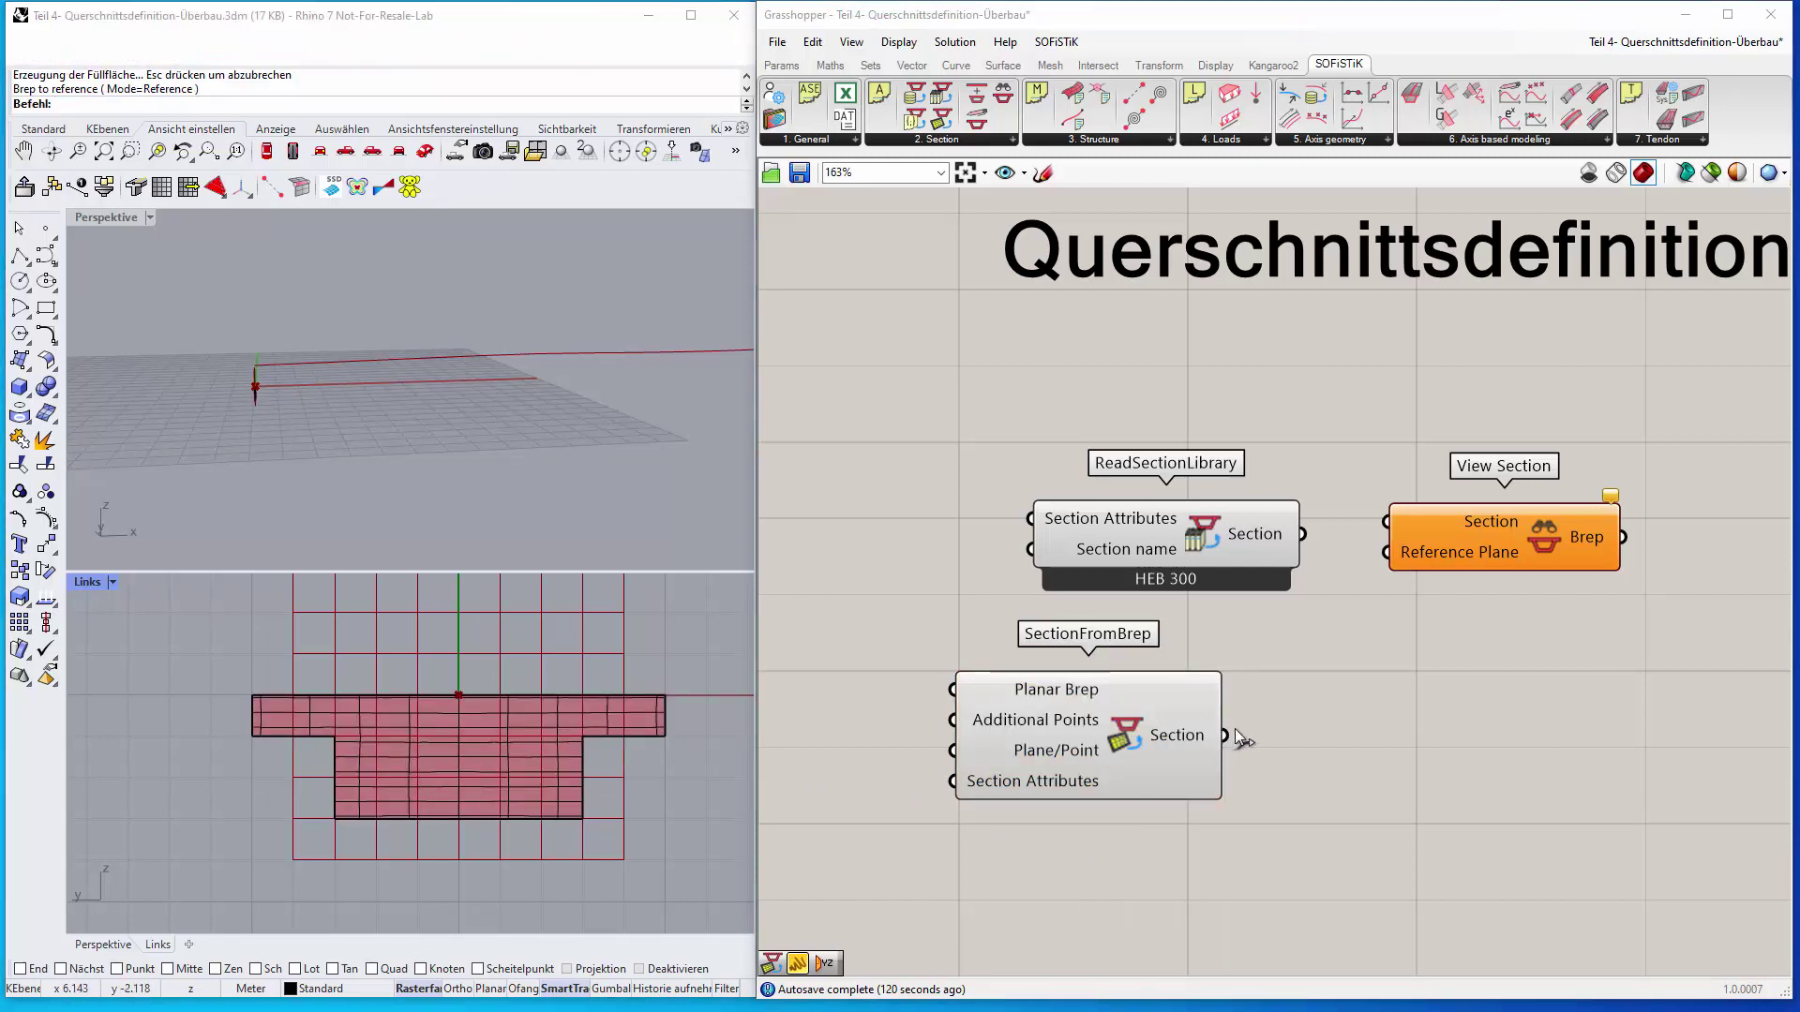
Connect SectionFromBrep's Section output to the Section input of View Section
drag(1239, 740, 1376, 527)
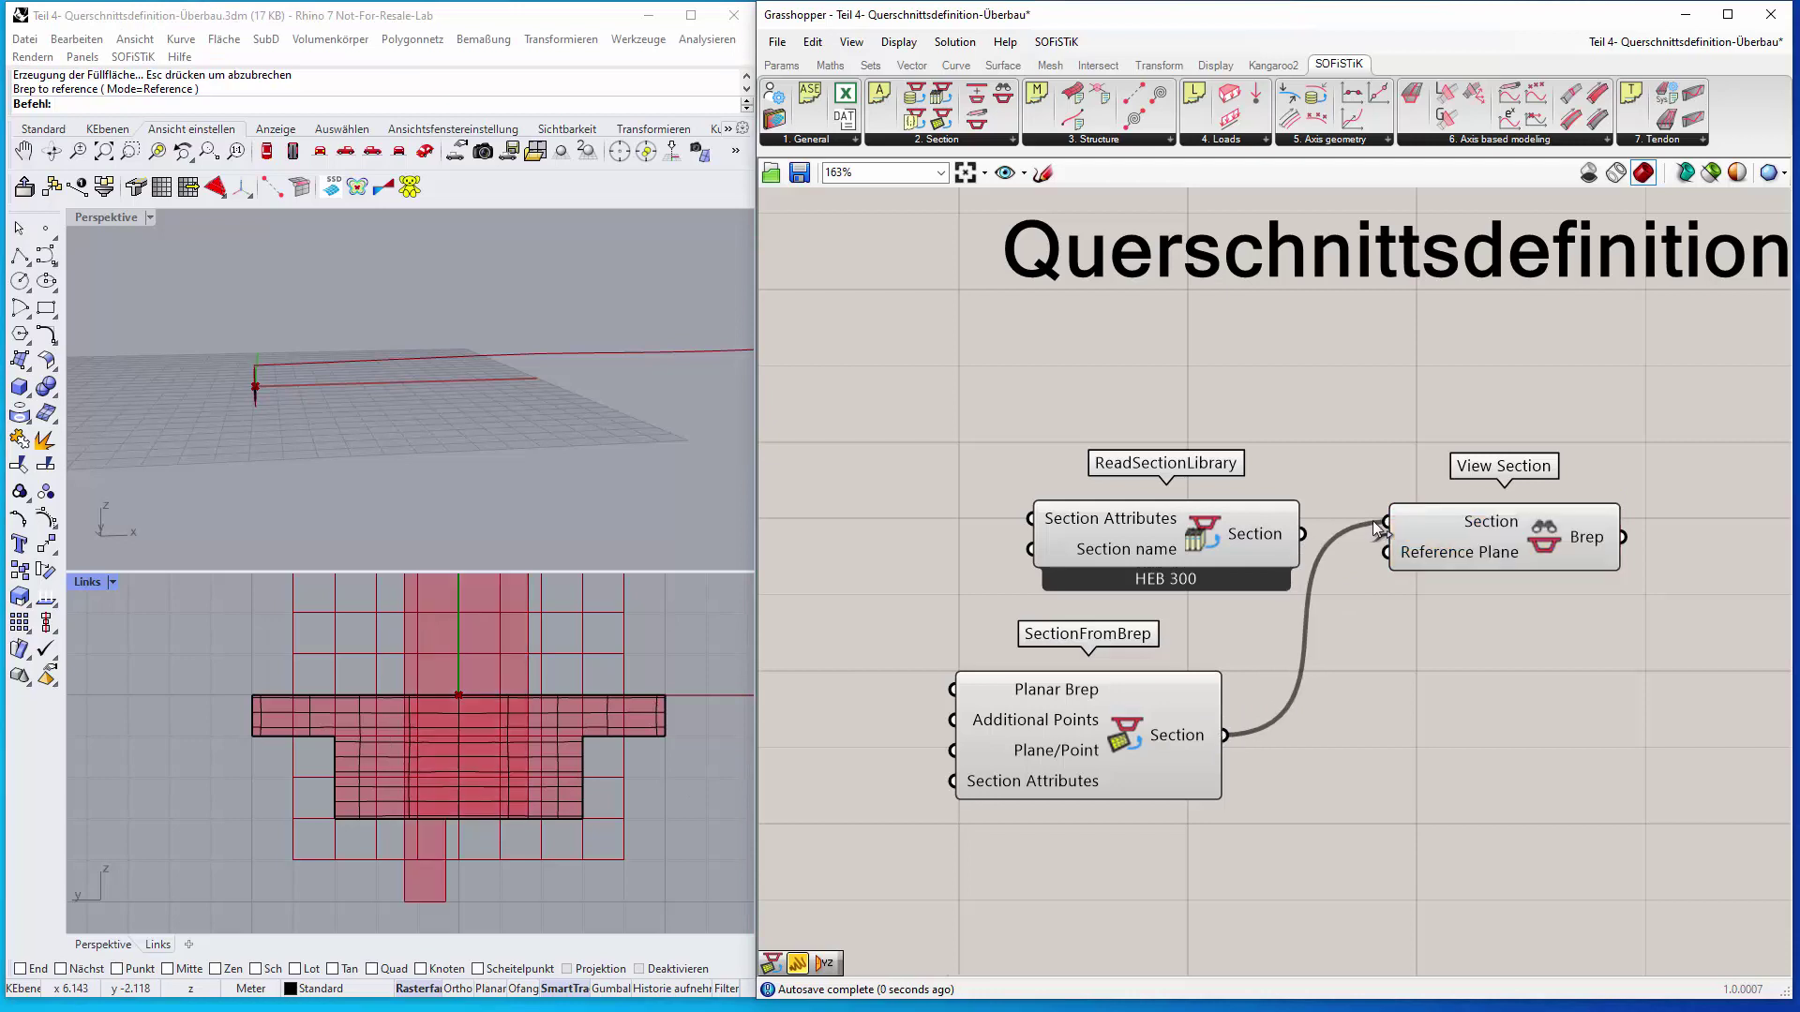
scroll(586, 631, down, 4)
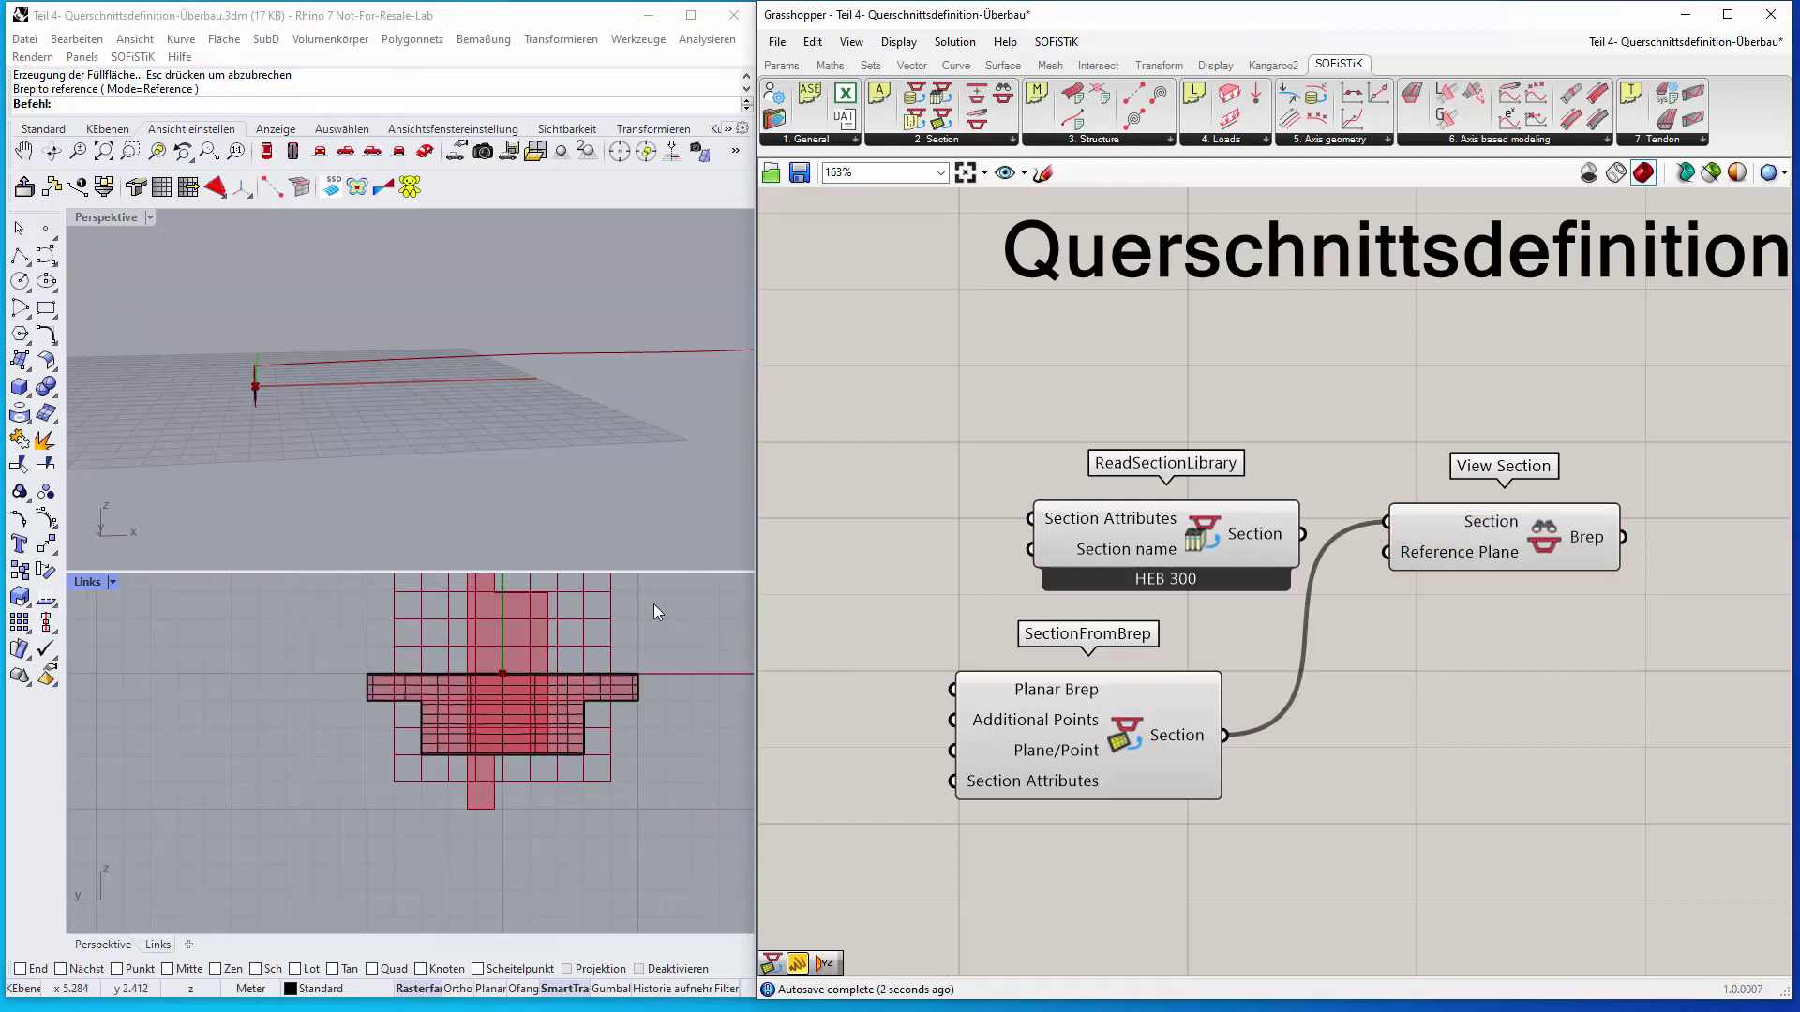
right_drag(655, 609, 581, 649)
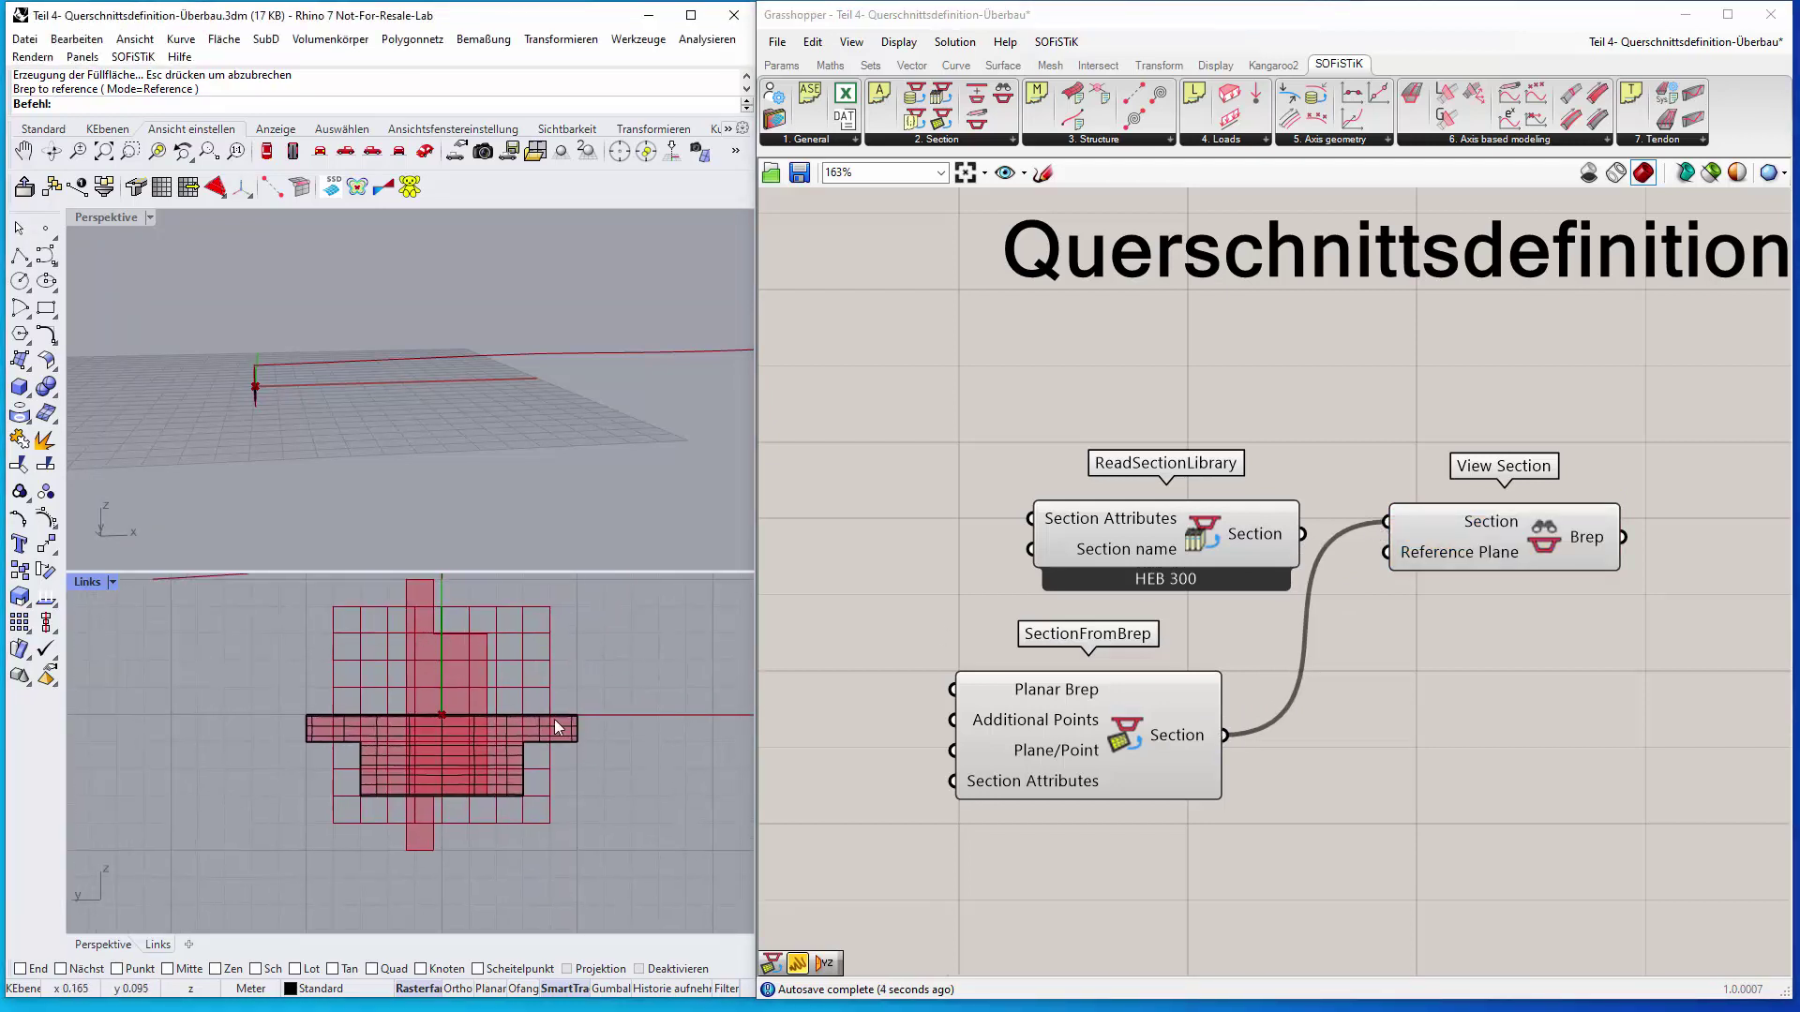
right_click(1066, 737)
click(1043, 701)
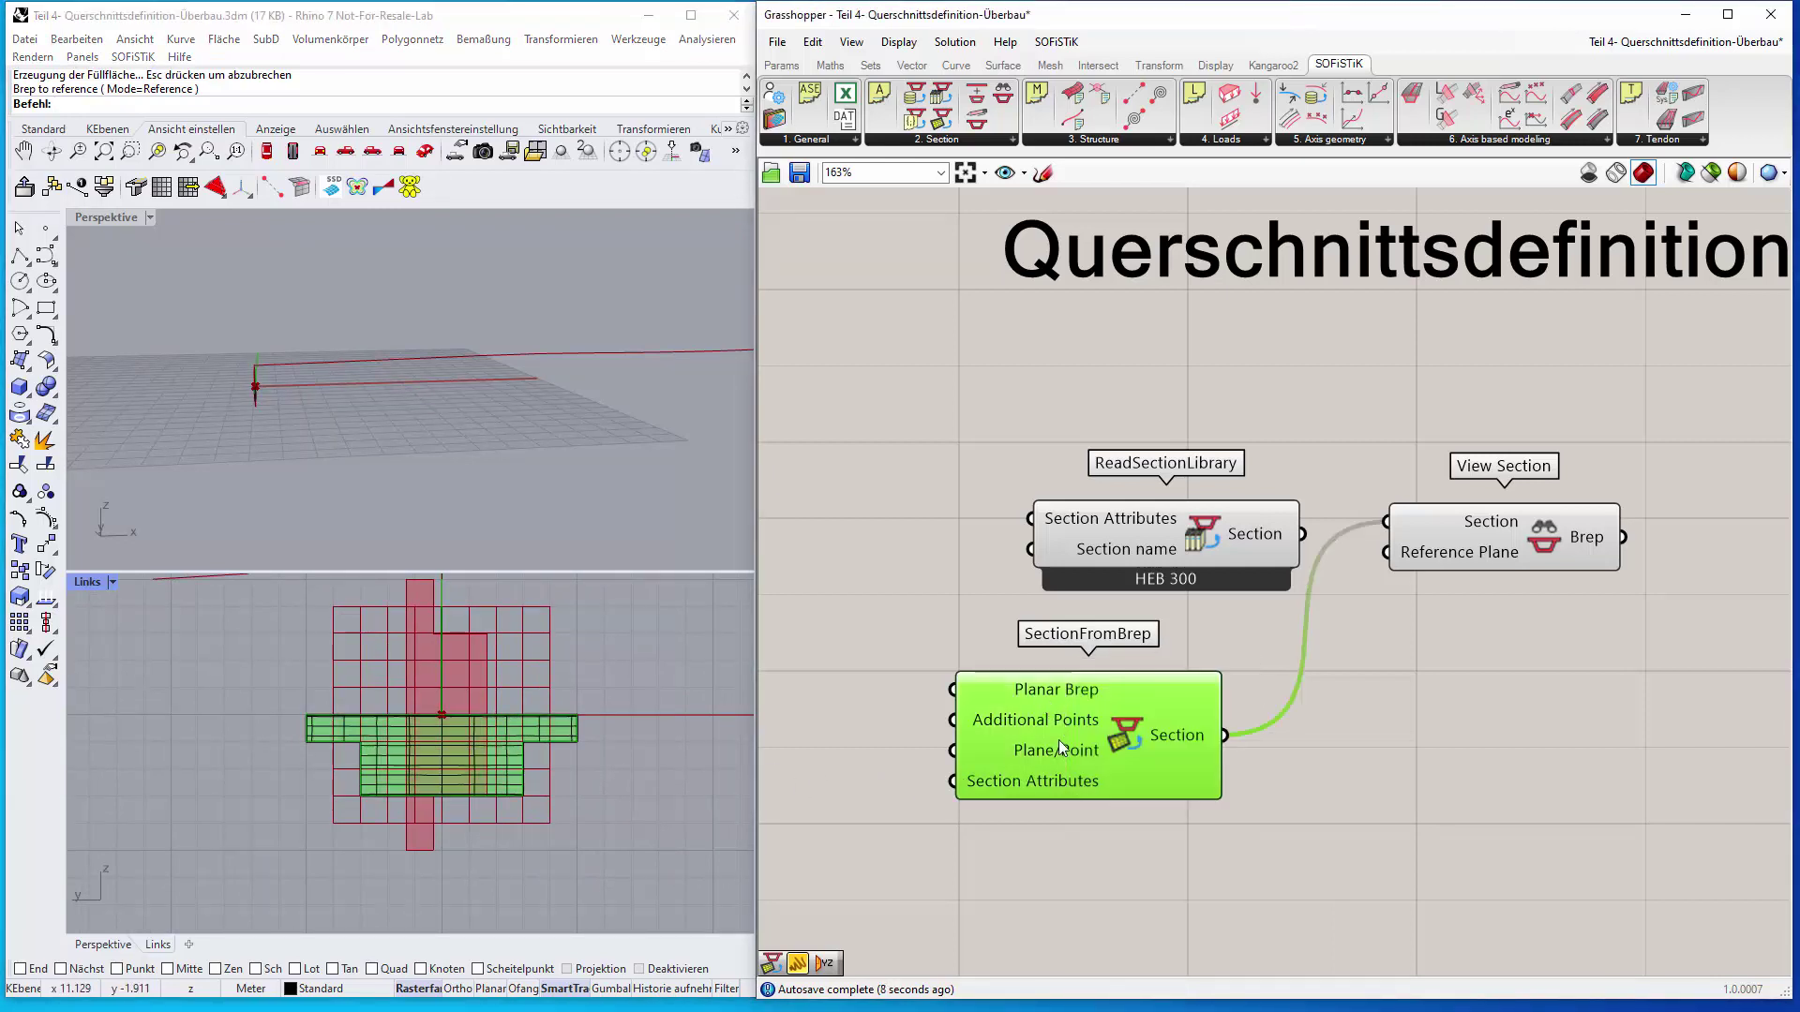
click(1055, 827)
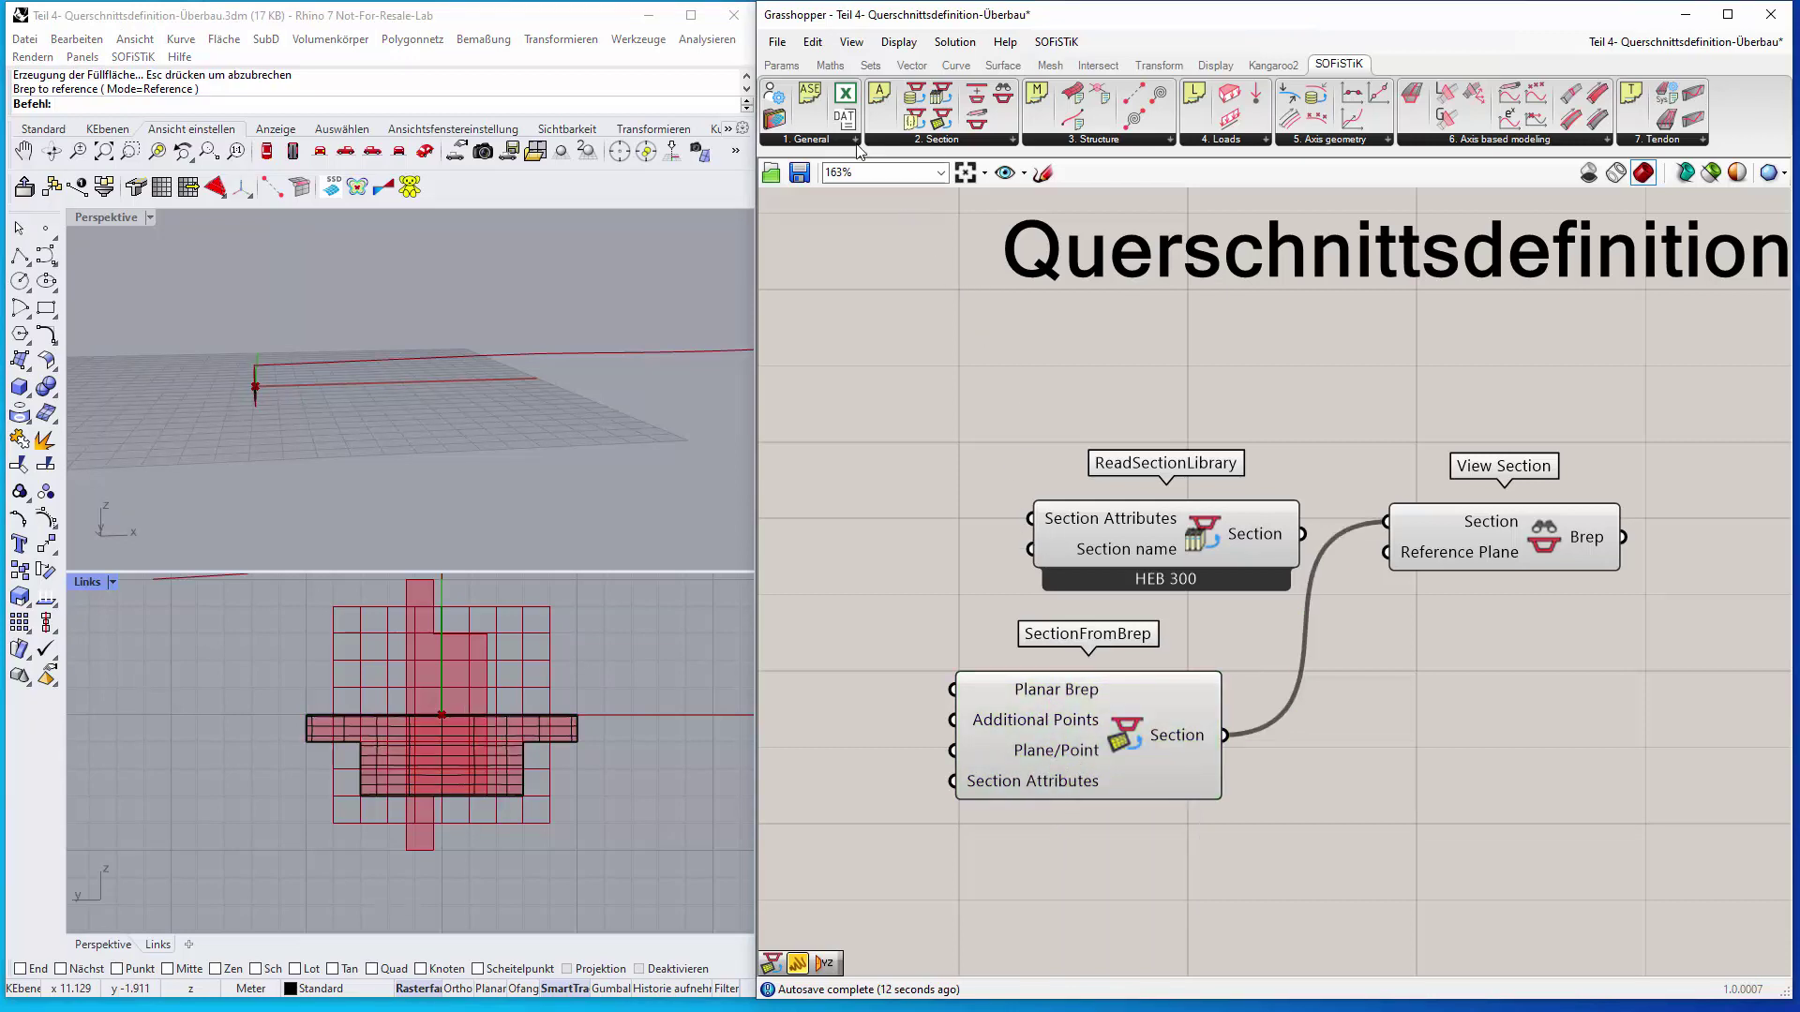
Add a YZ Plane component, connect it to SectionFromBrep's Plane/Point input, and select View Section to preview the section
click(911, 65)
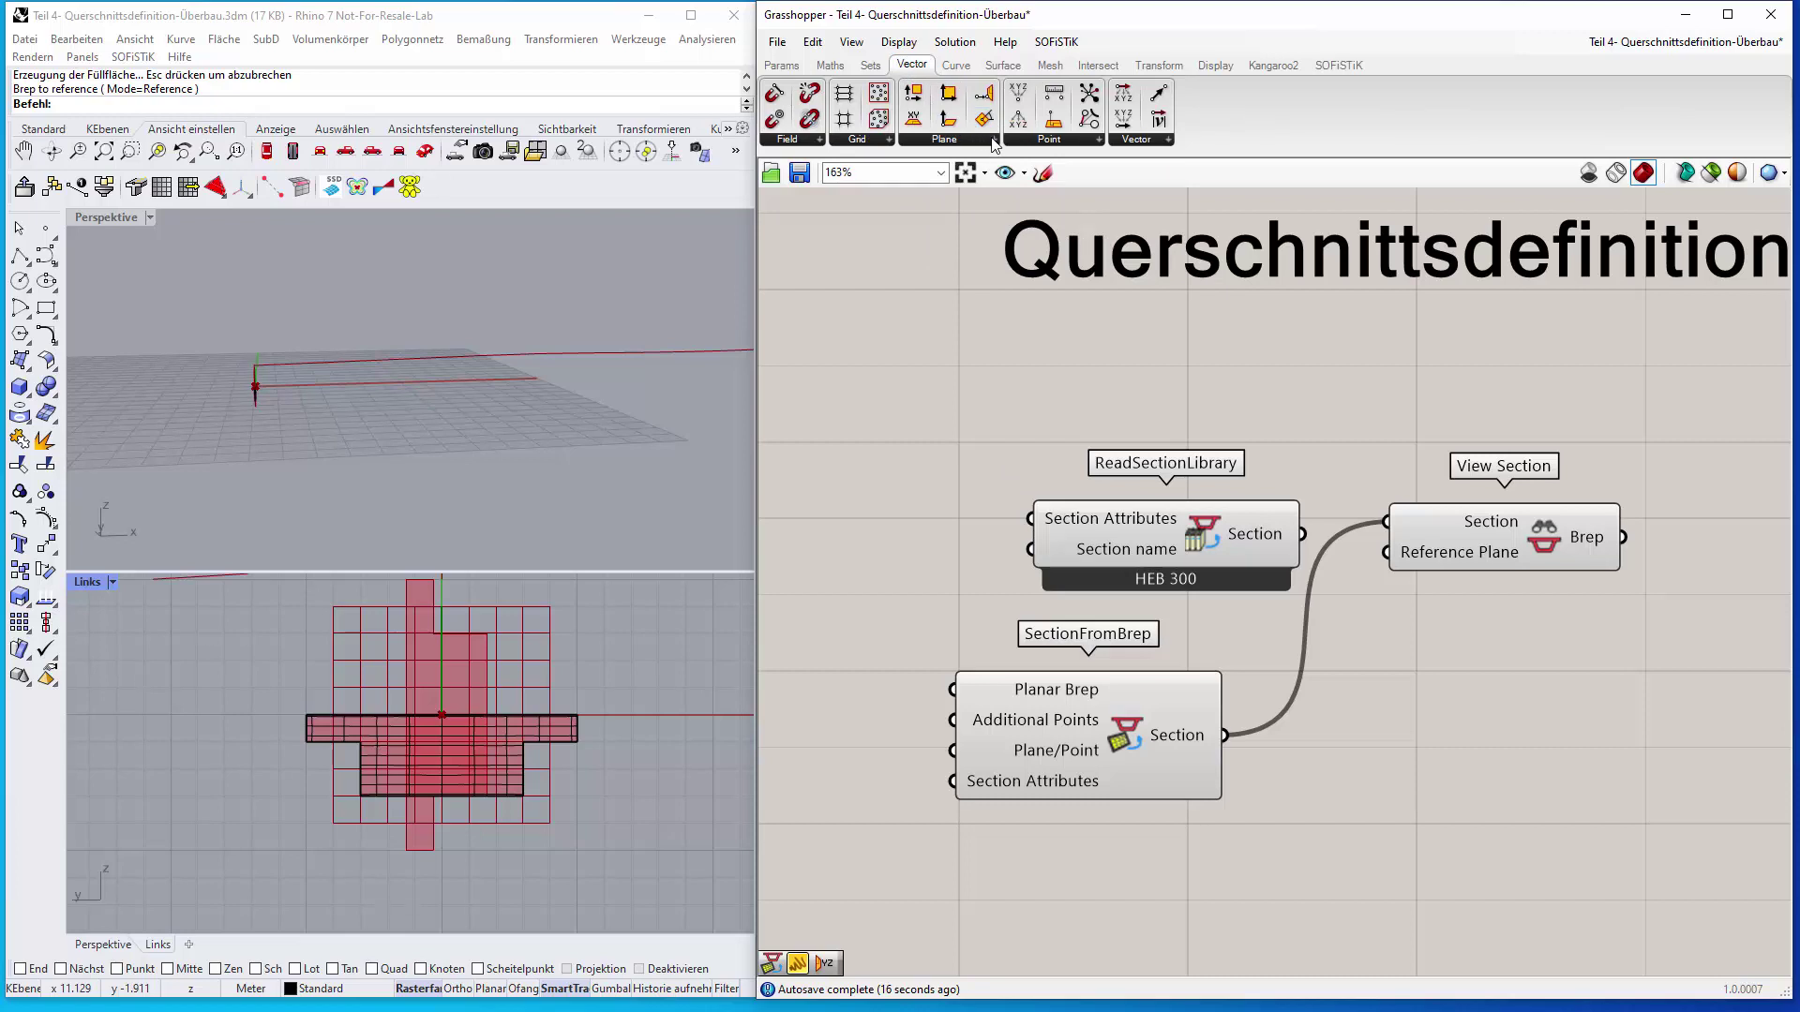
click(993, 139)
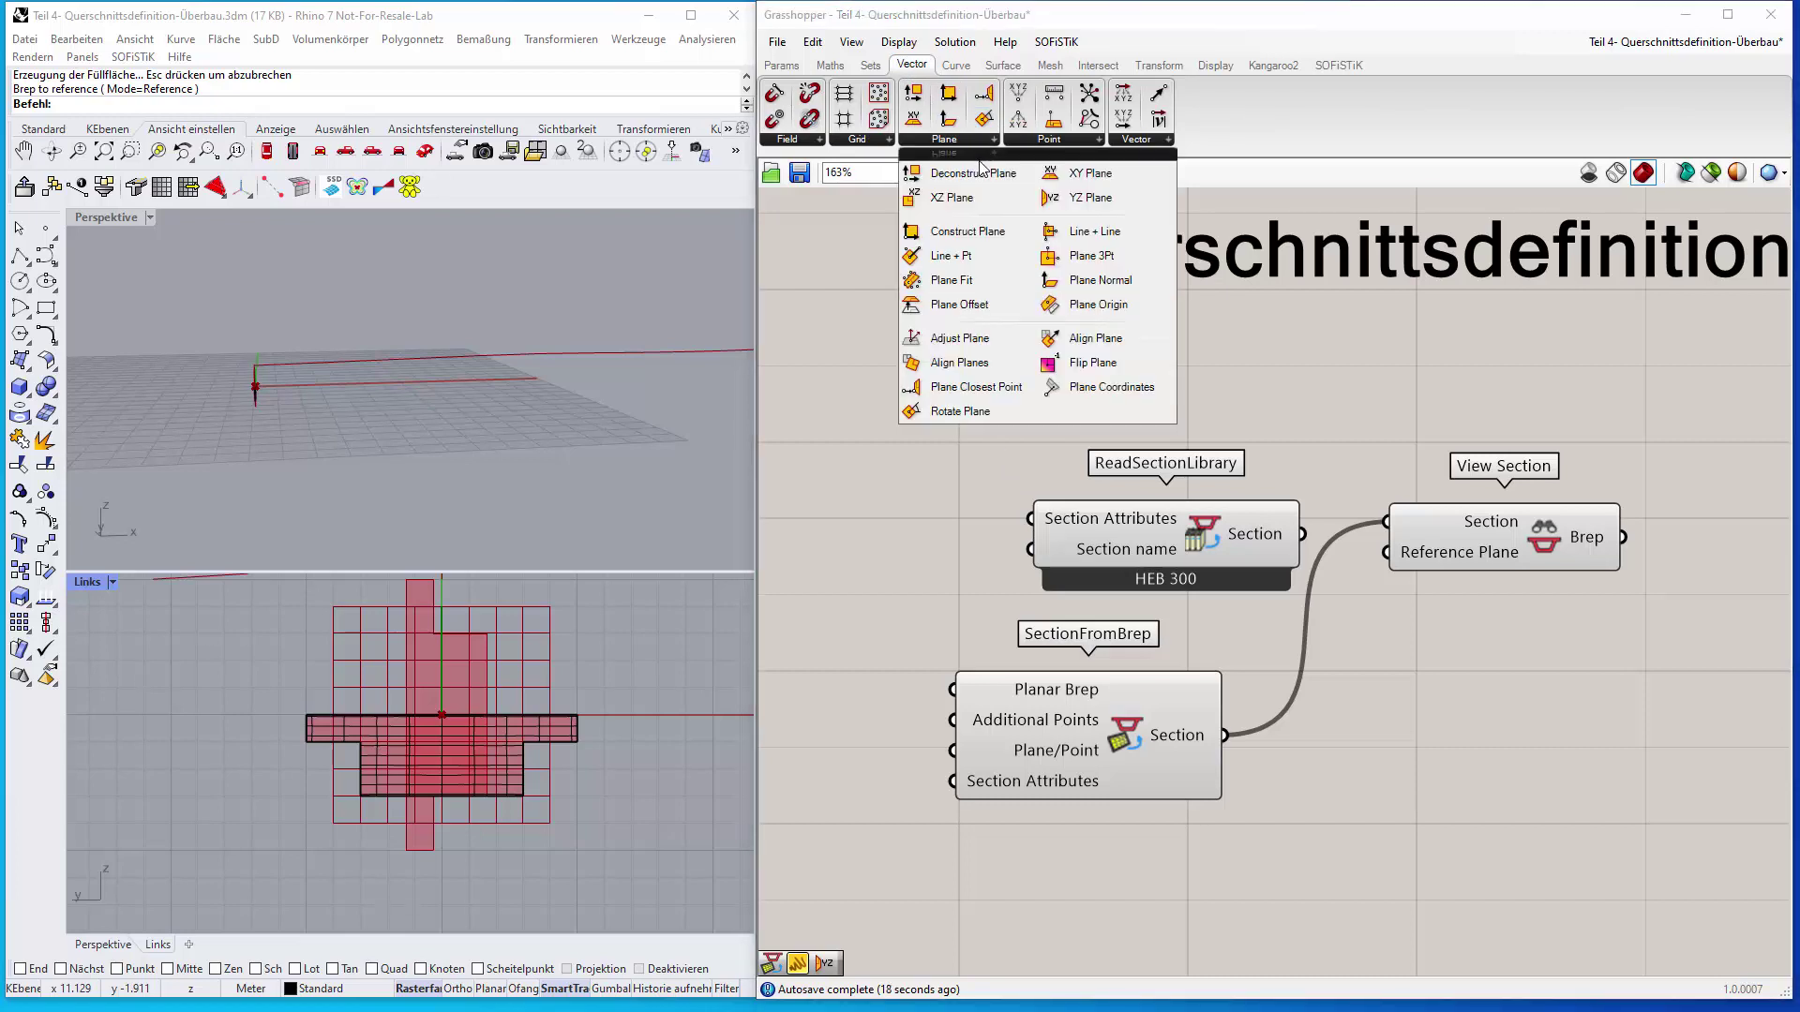
click(1077, 198)
click(848, 761)
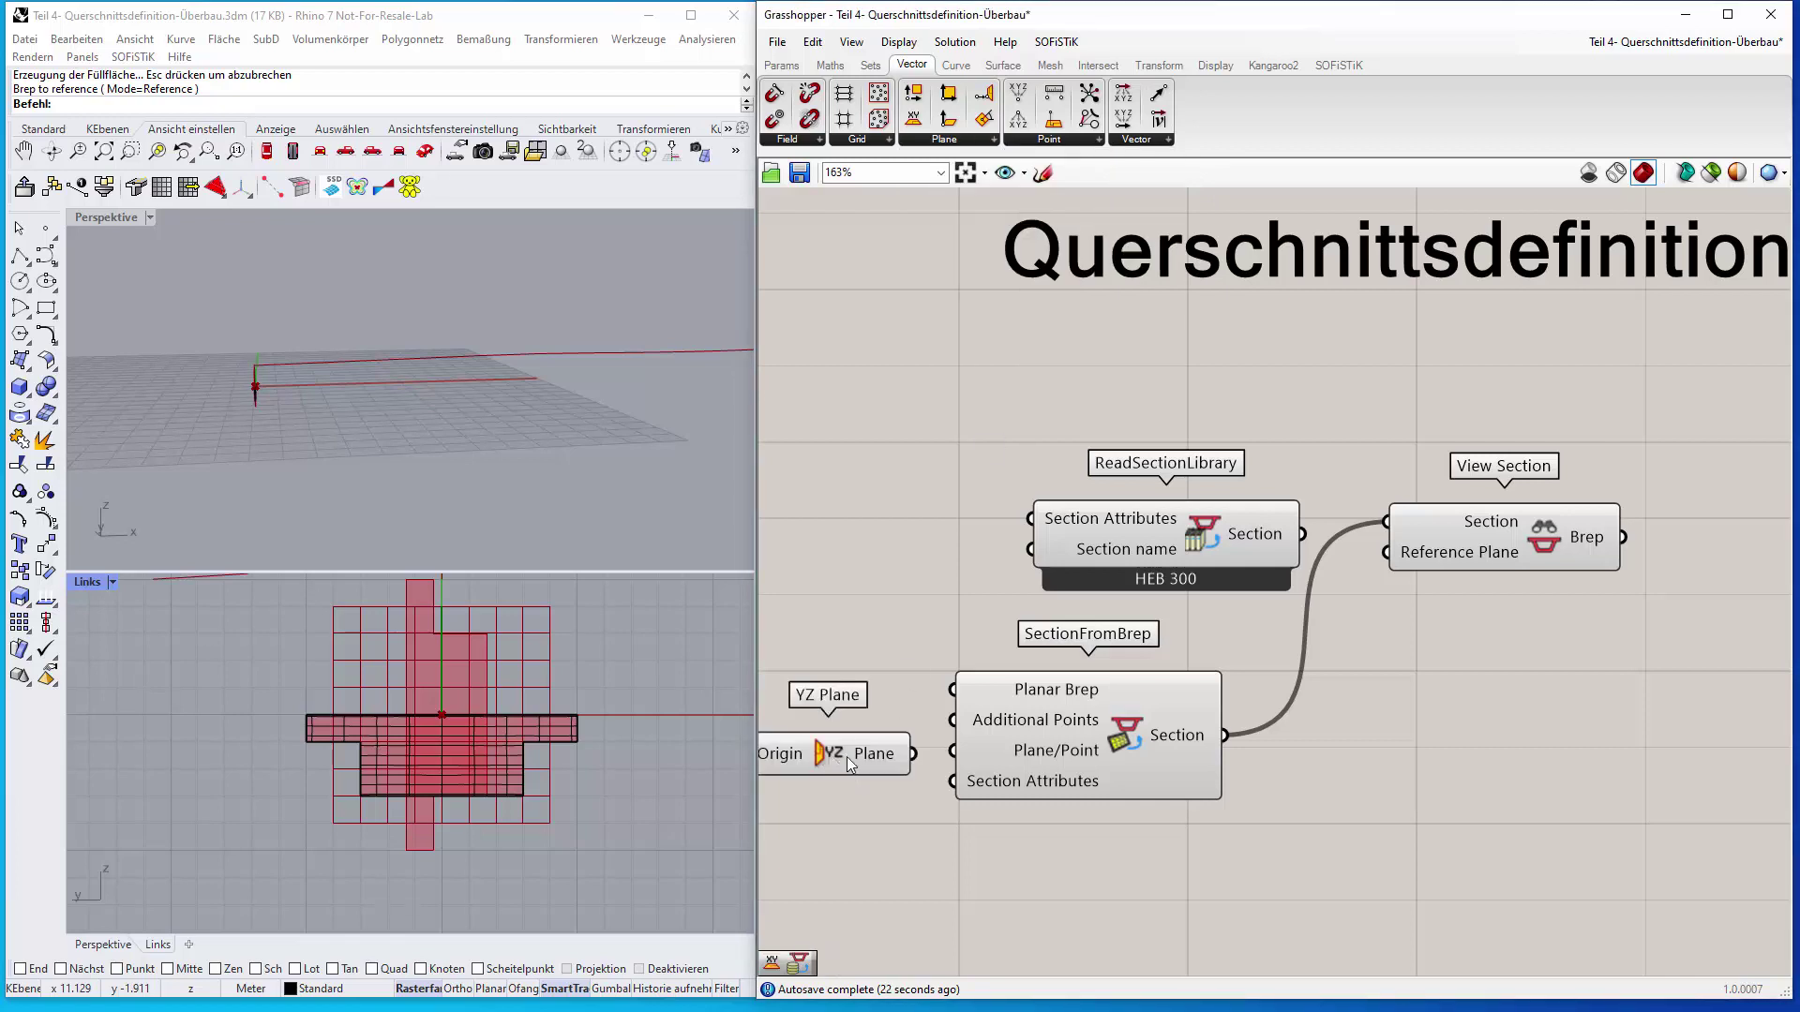
drag(1060, 718, 1140, 722)
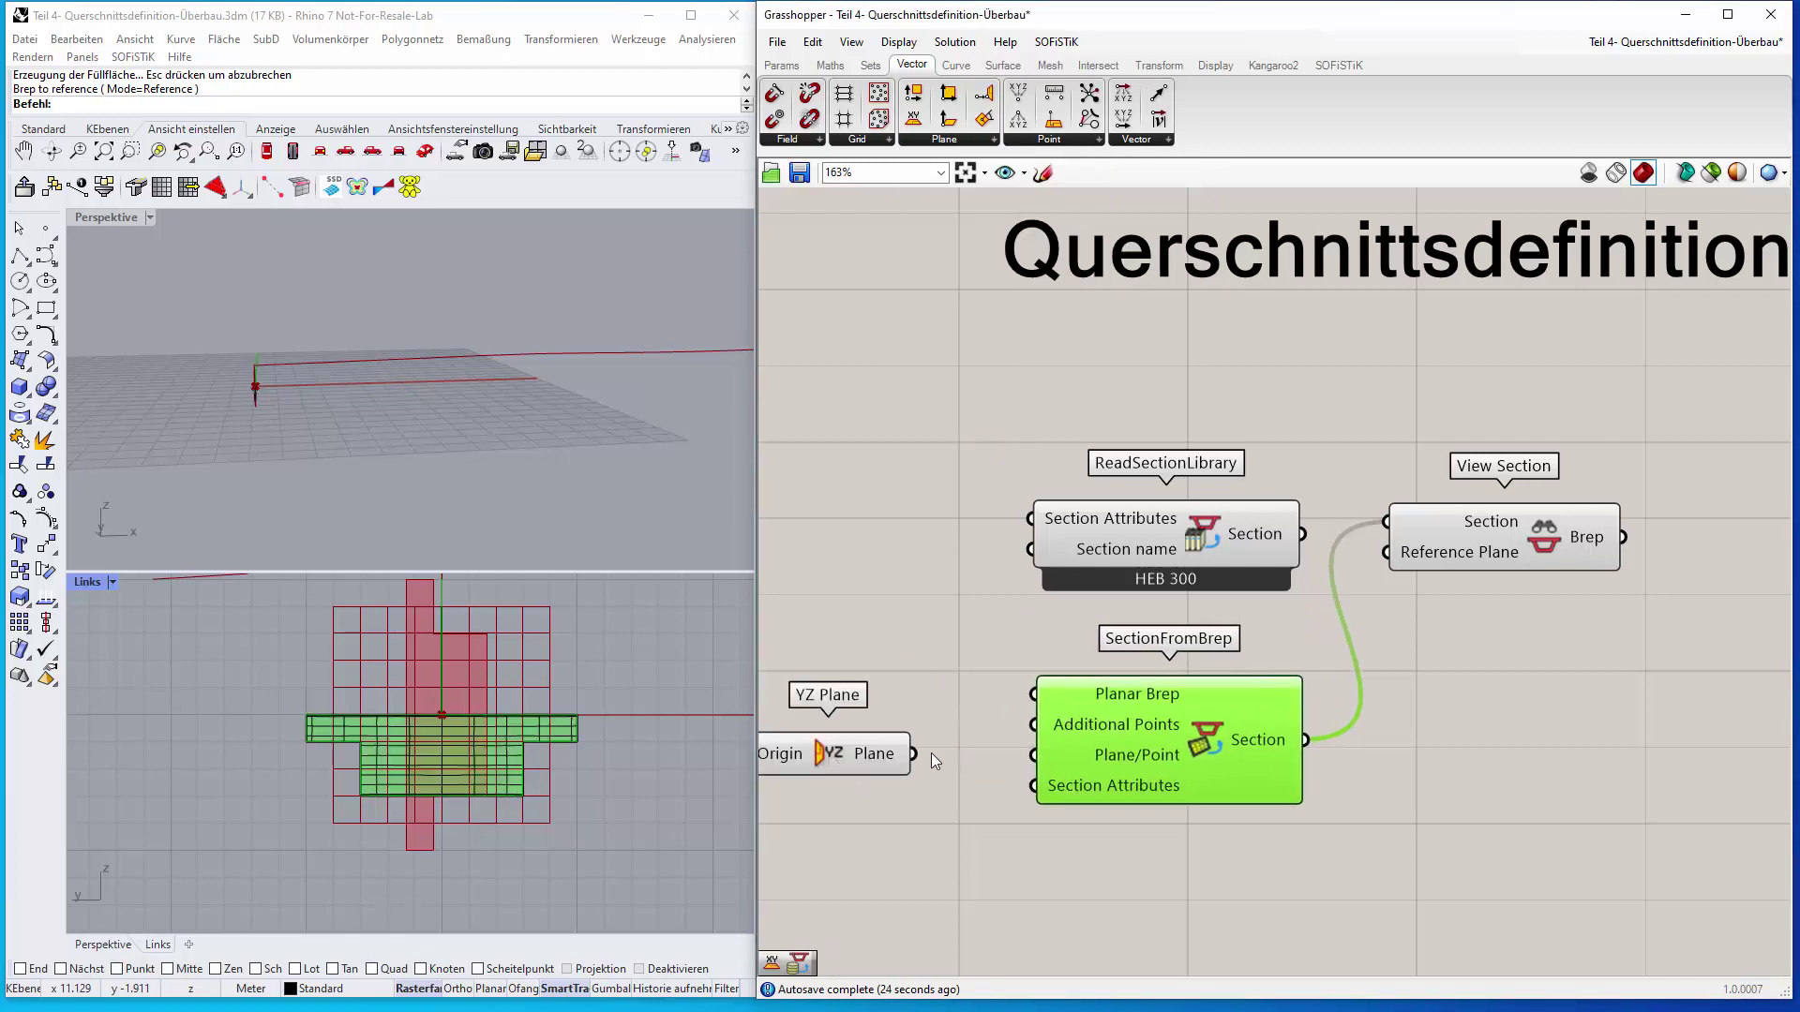
drag(914, 753, 1033, 755)
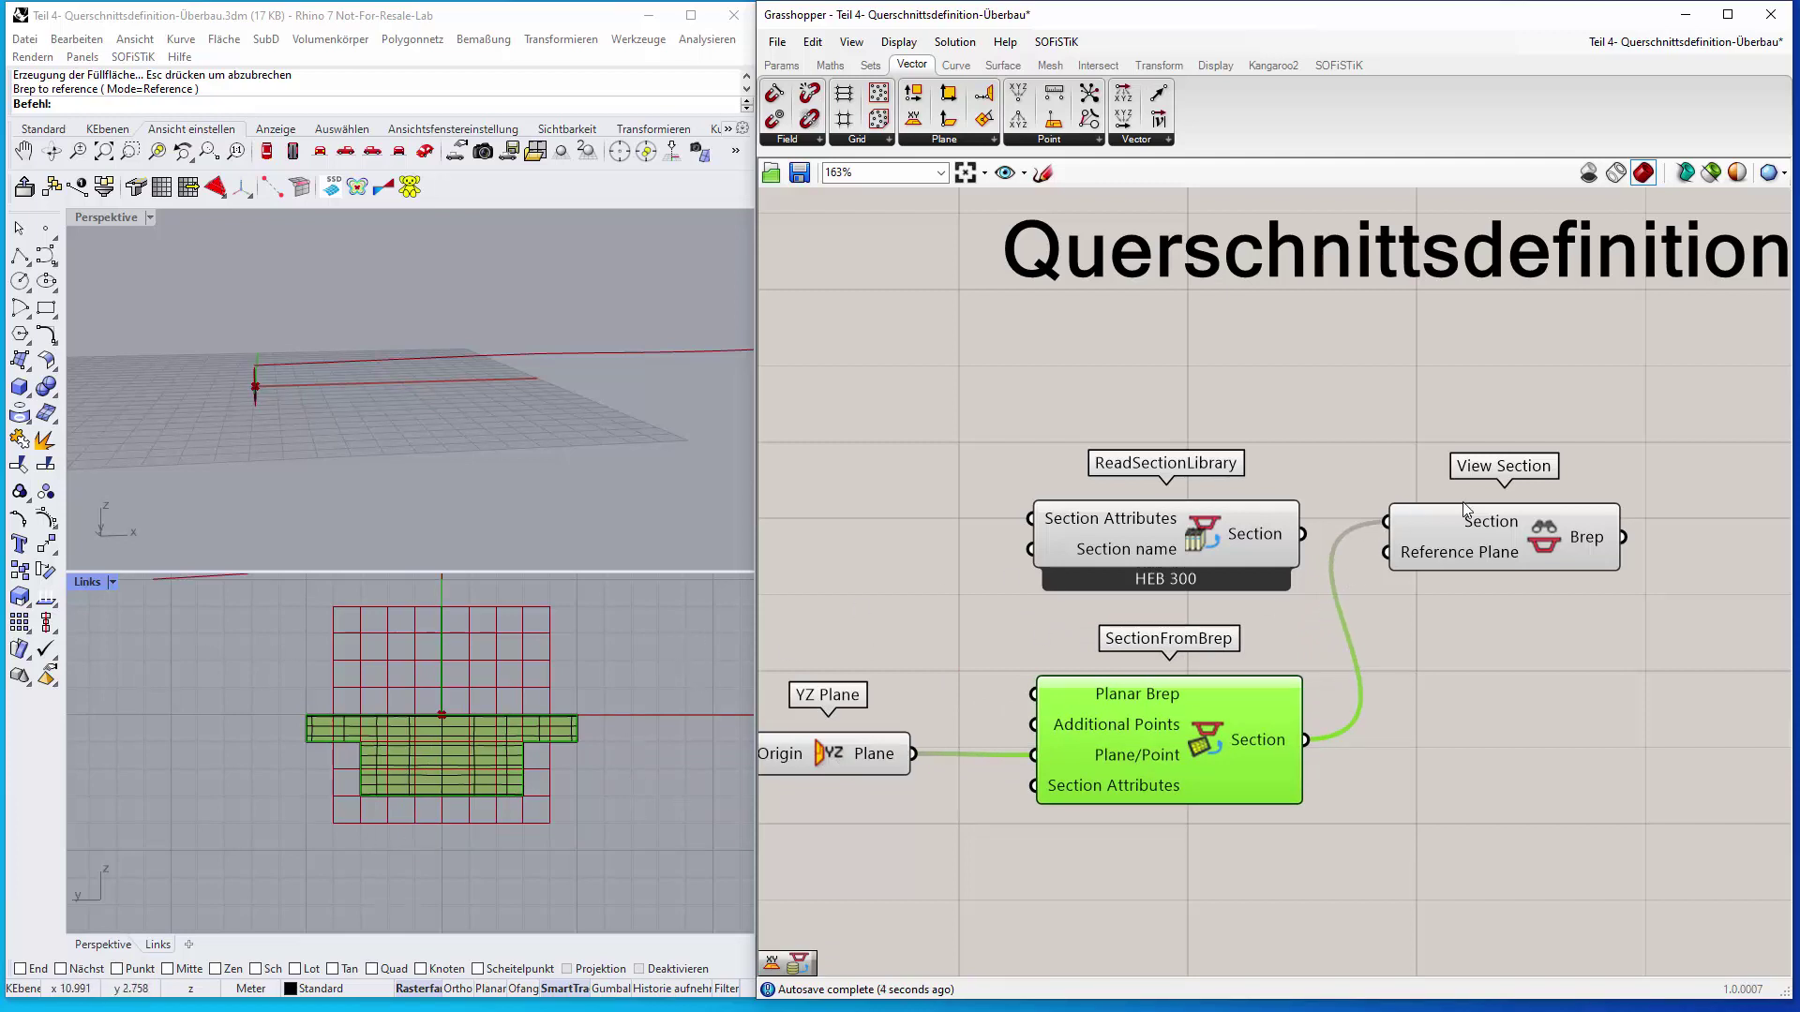
click(1479, 529)
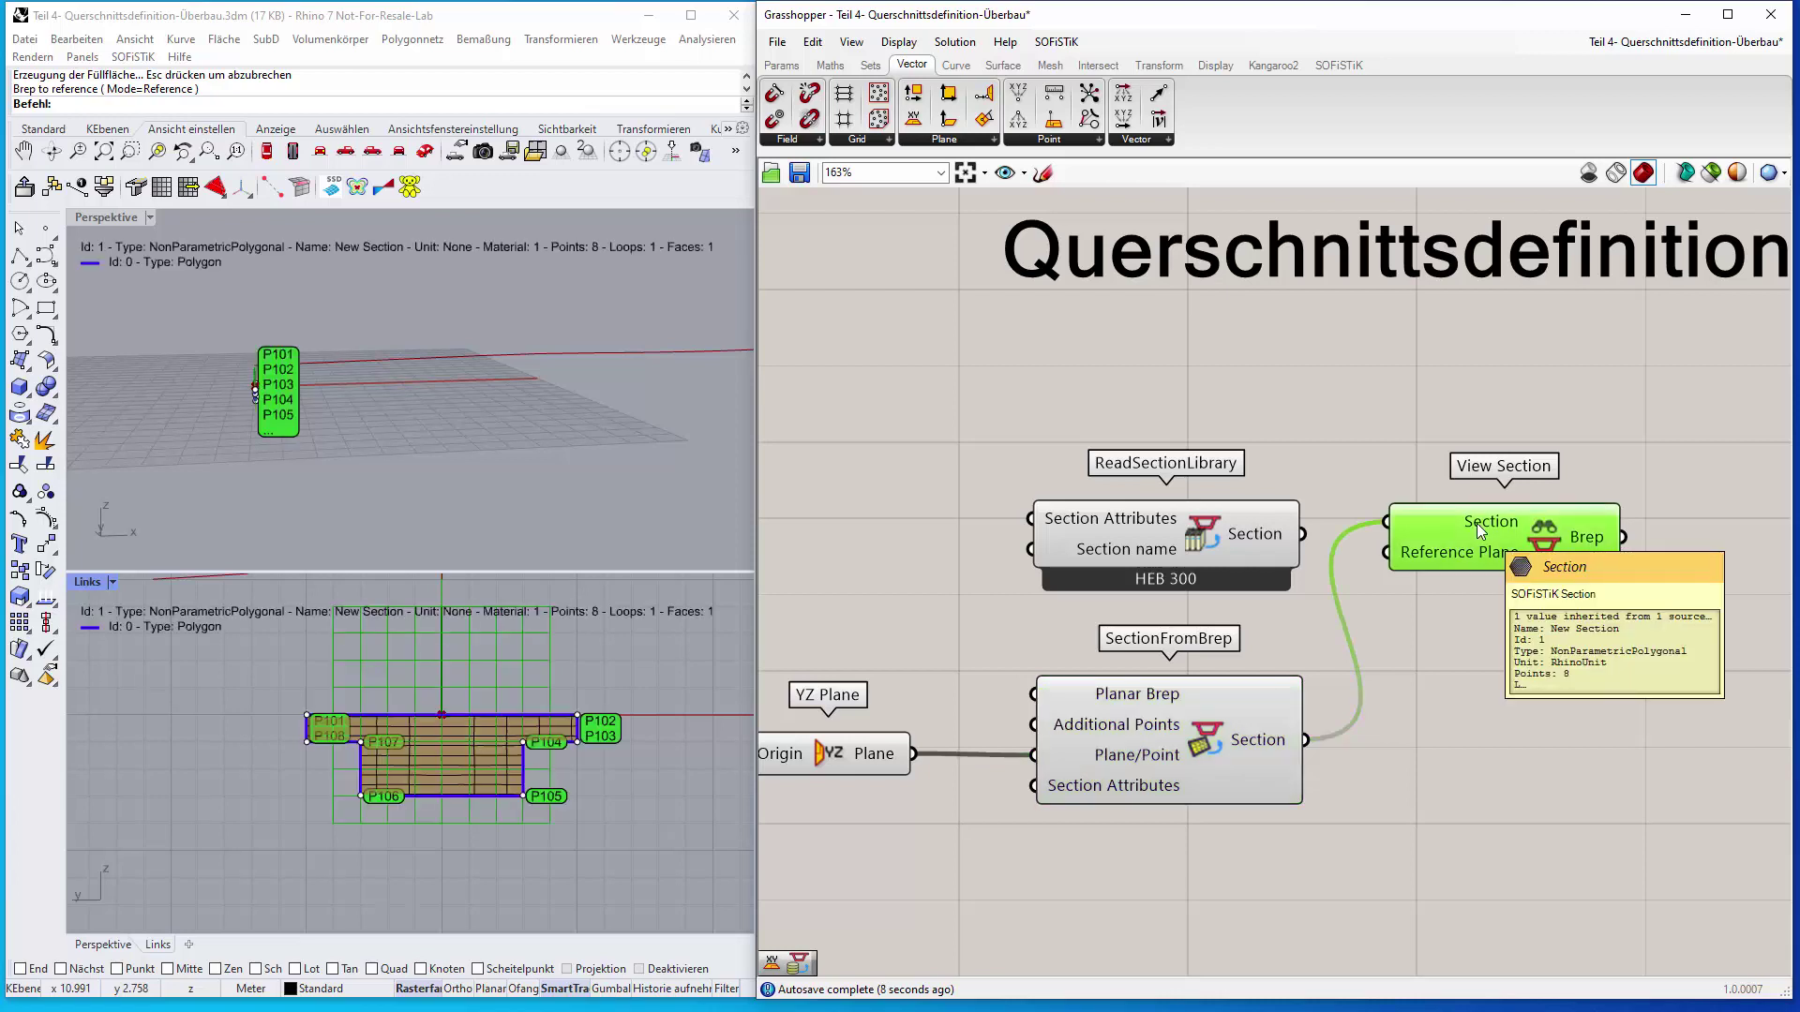
Place two point objects on the bottom edge of the T-section's web, 2 m either side of its centre line
scroll(482, 772, up, 3)
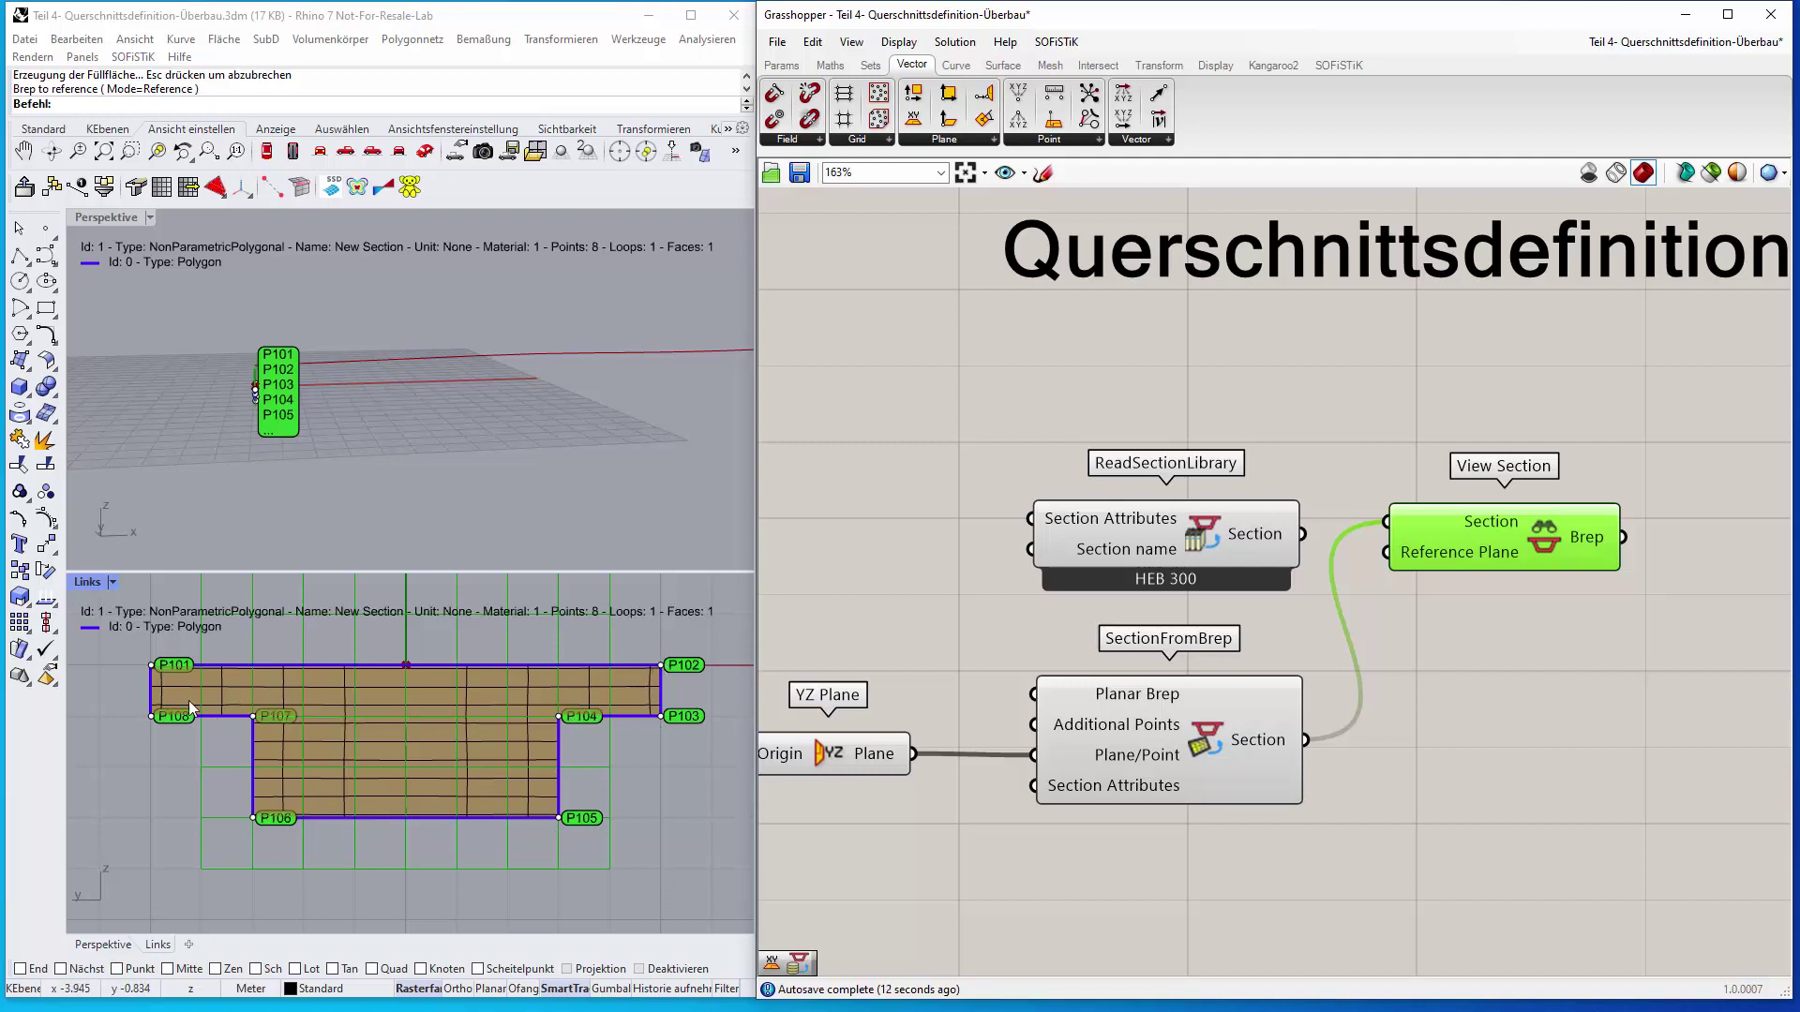
scroll(351, 836, up, 1)
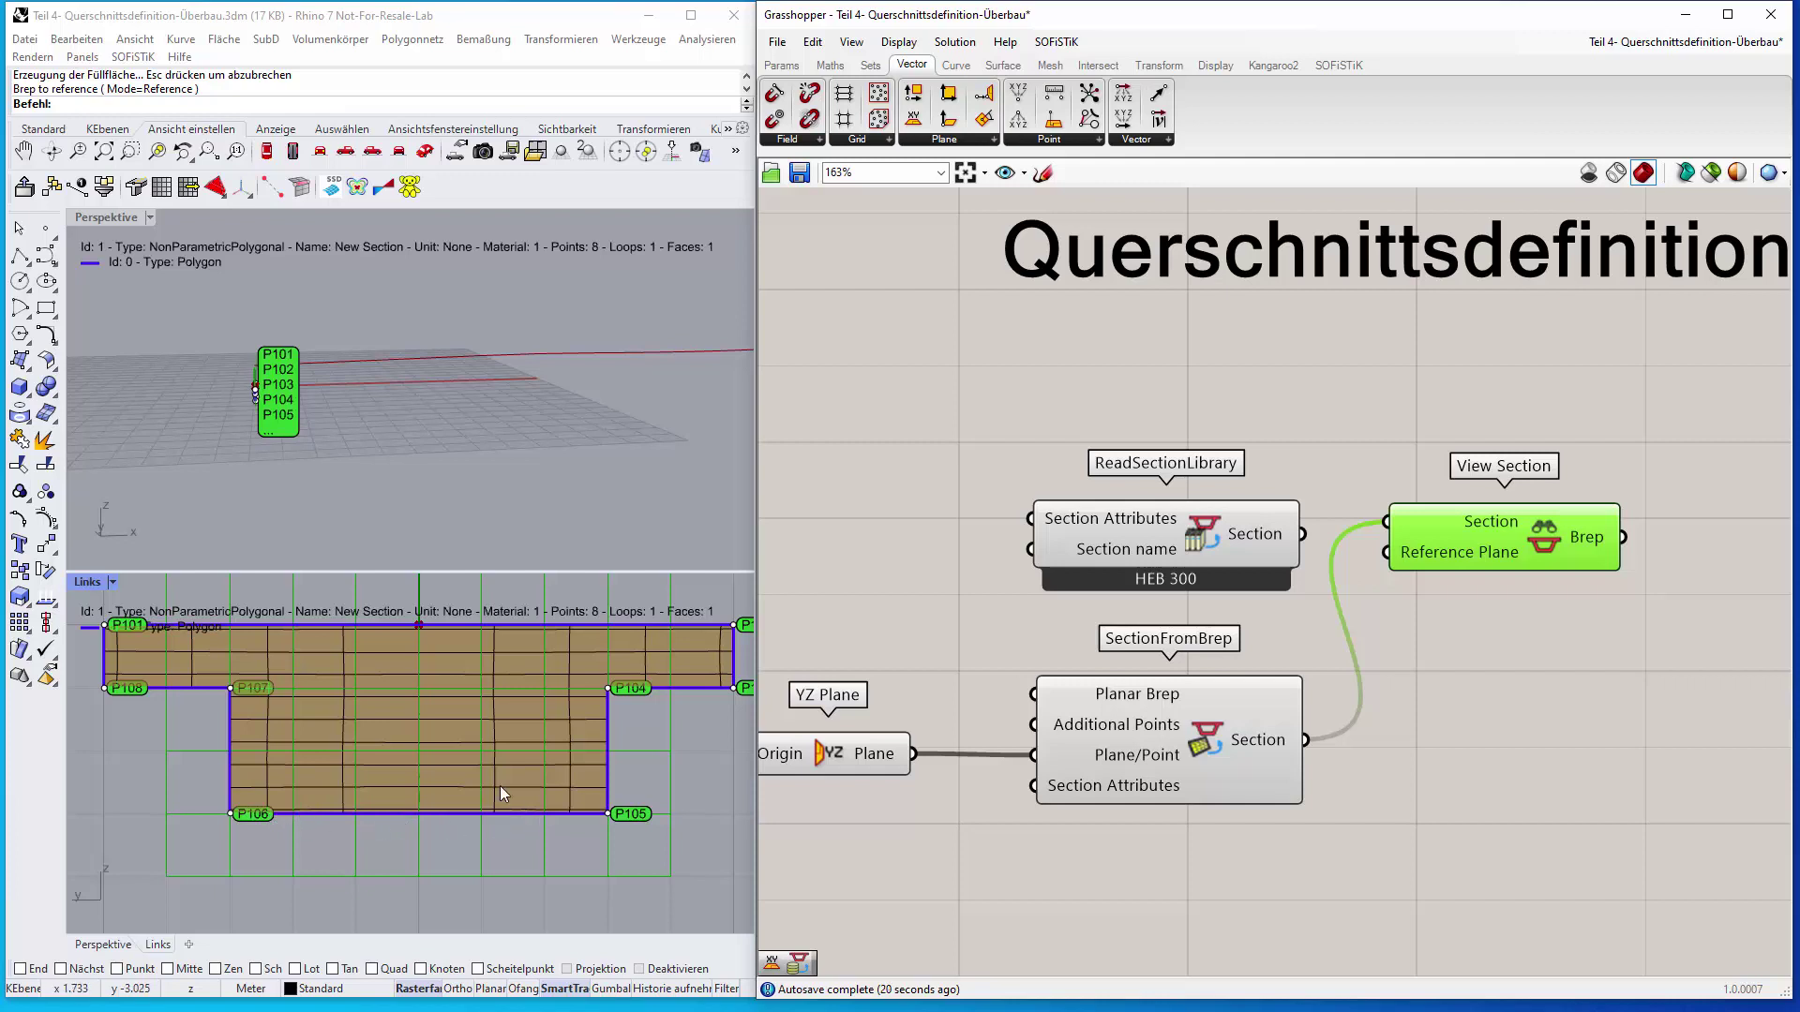
click(45, 230)
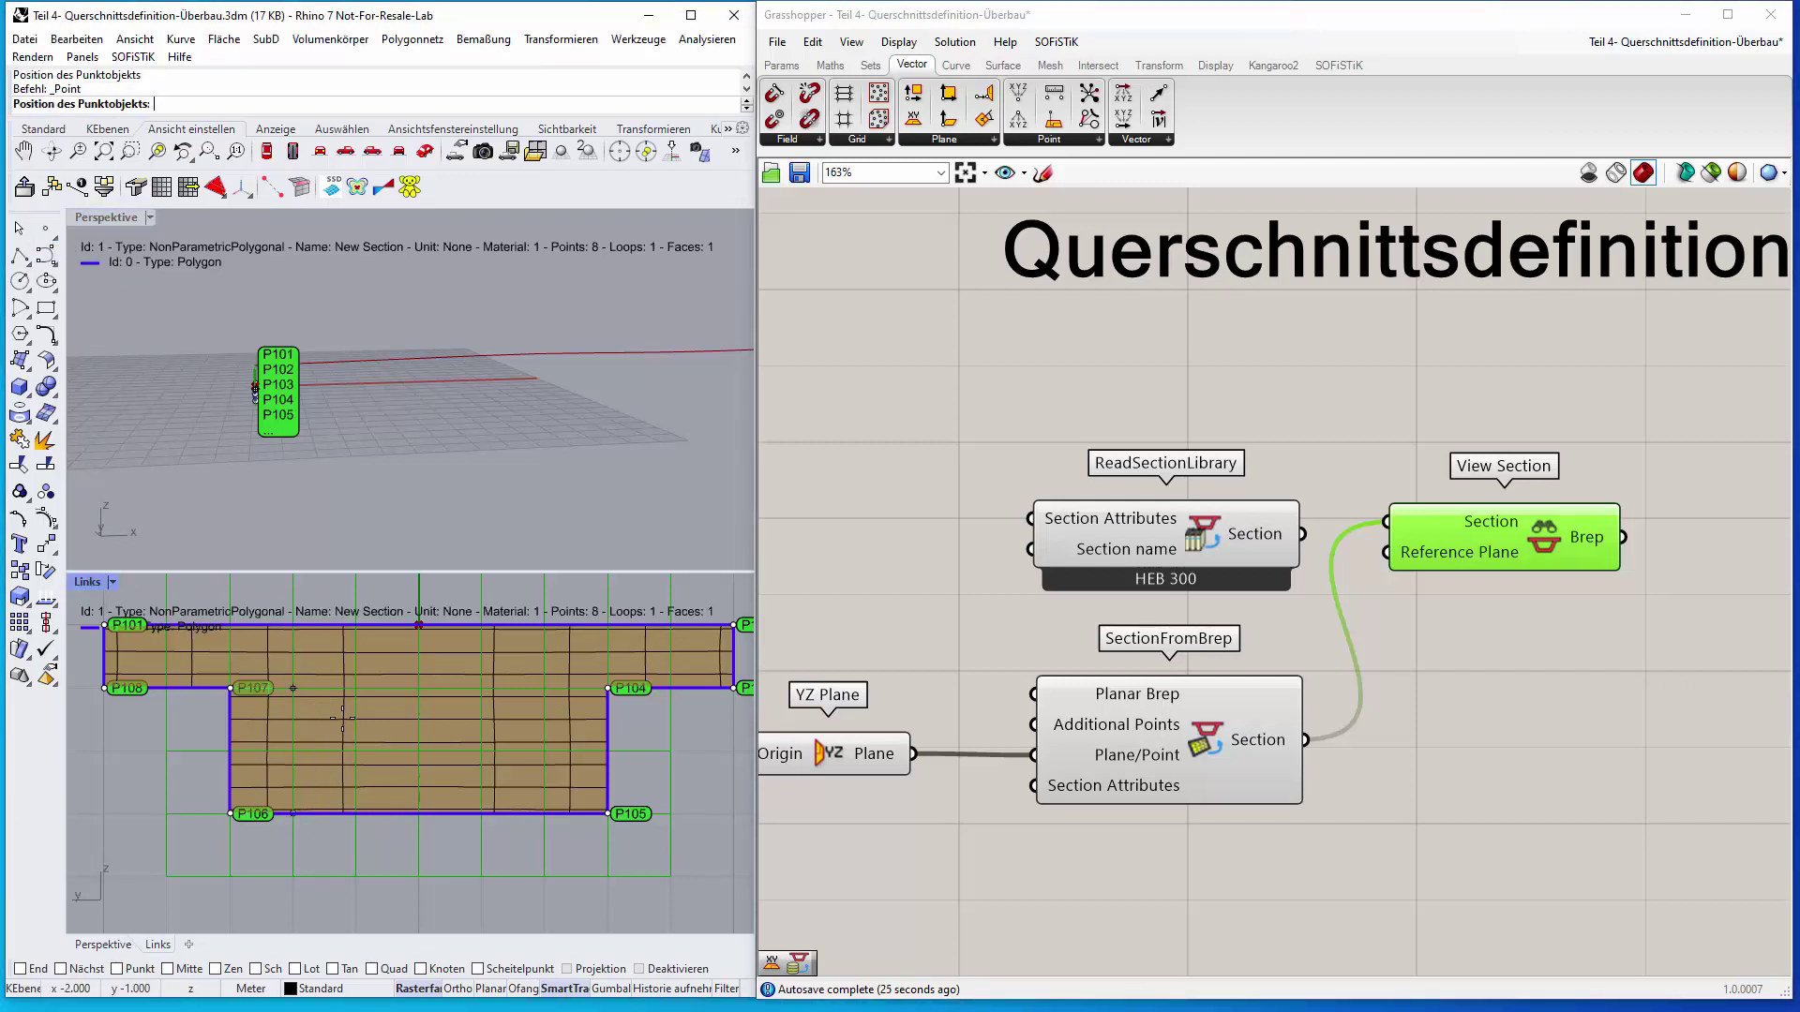
click(540, 816)
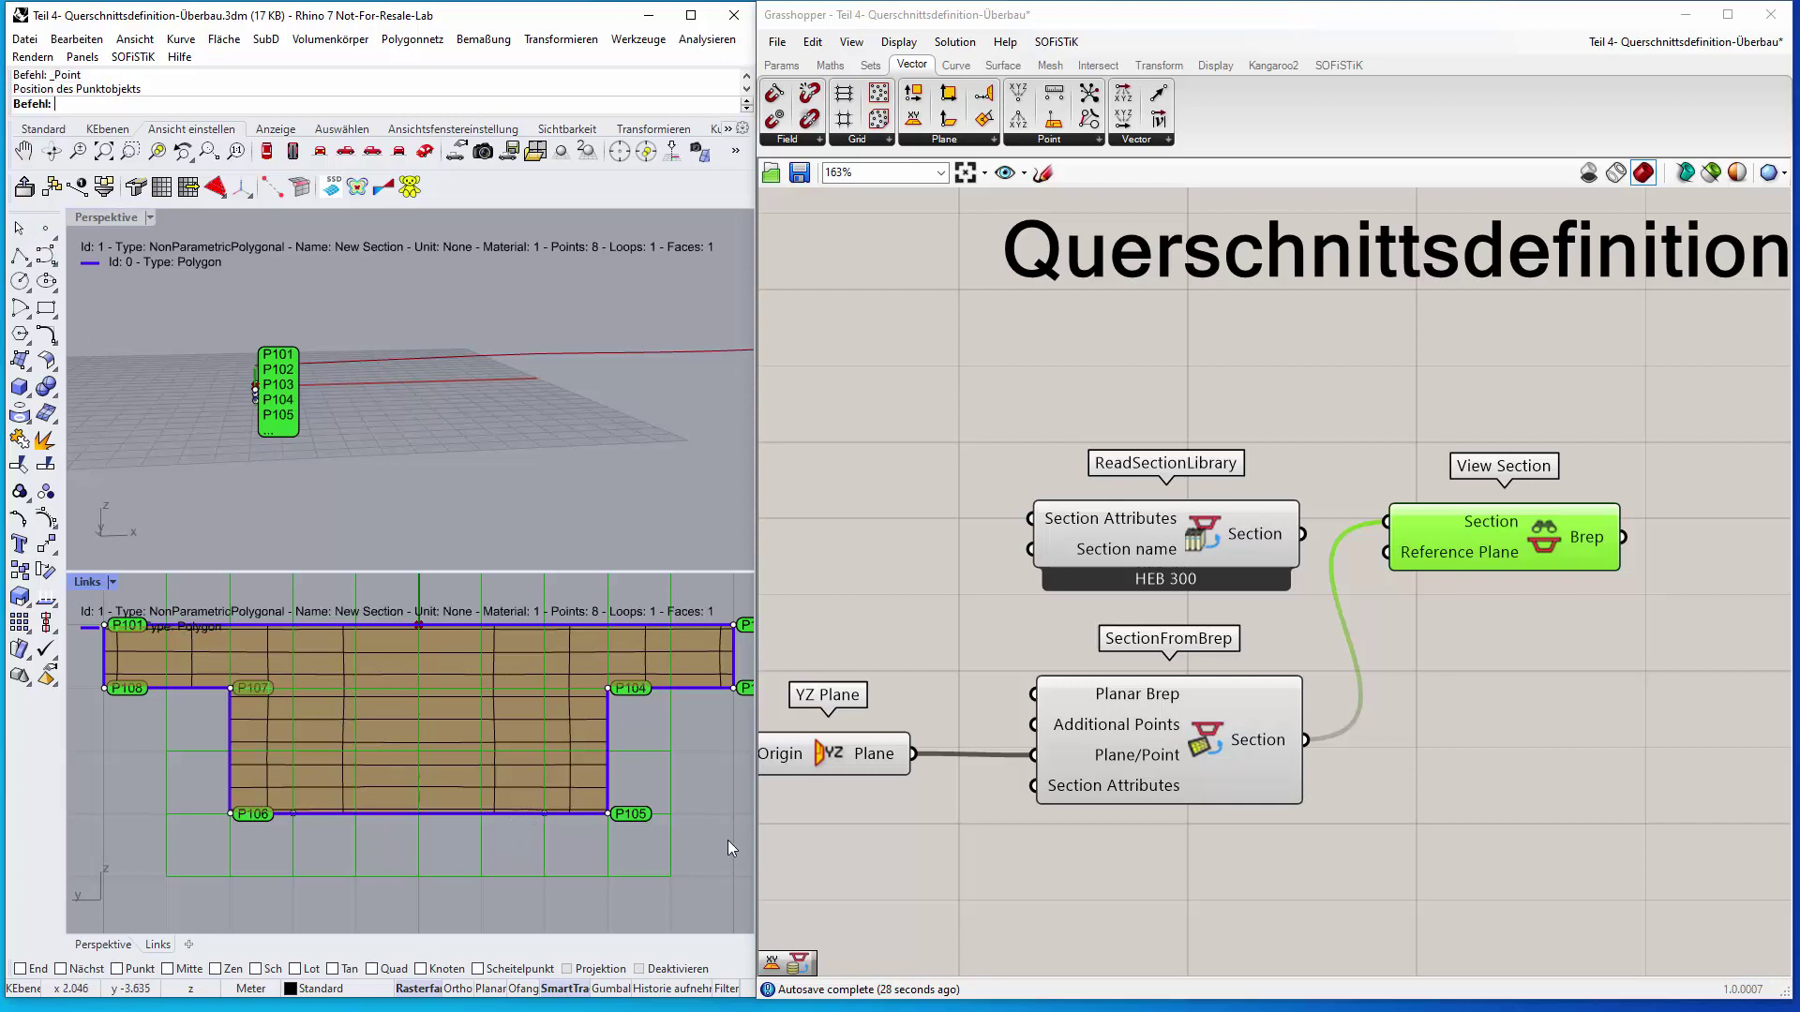
Reference the two web-edge points as SectionFromBrep's Additional Points and inspect their labels through View Section
click(1134, 722)
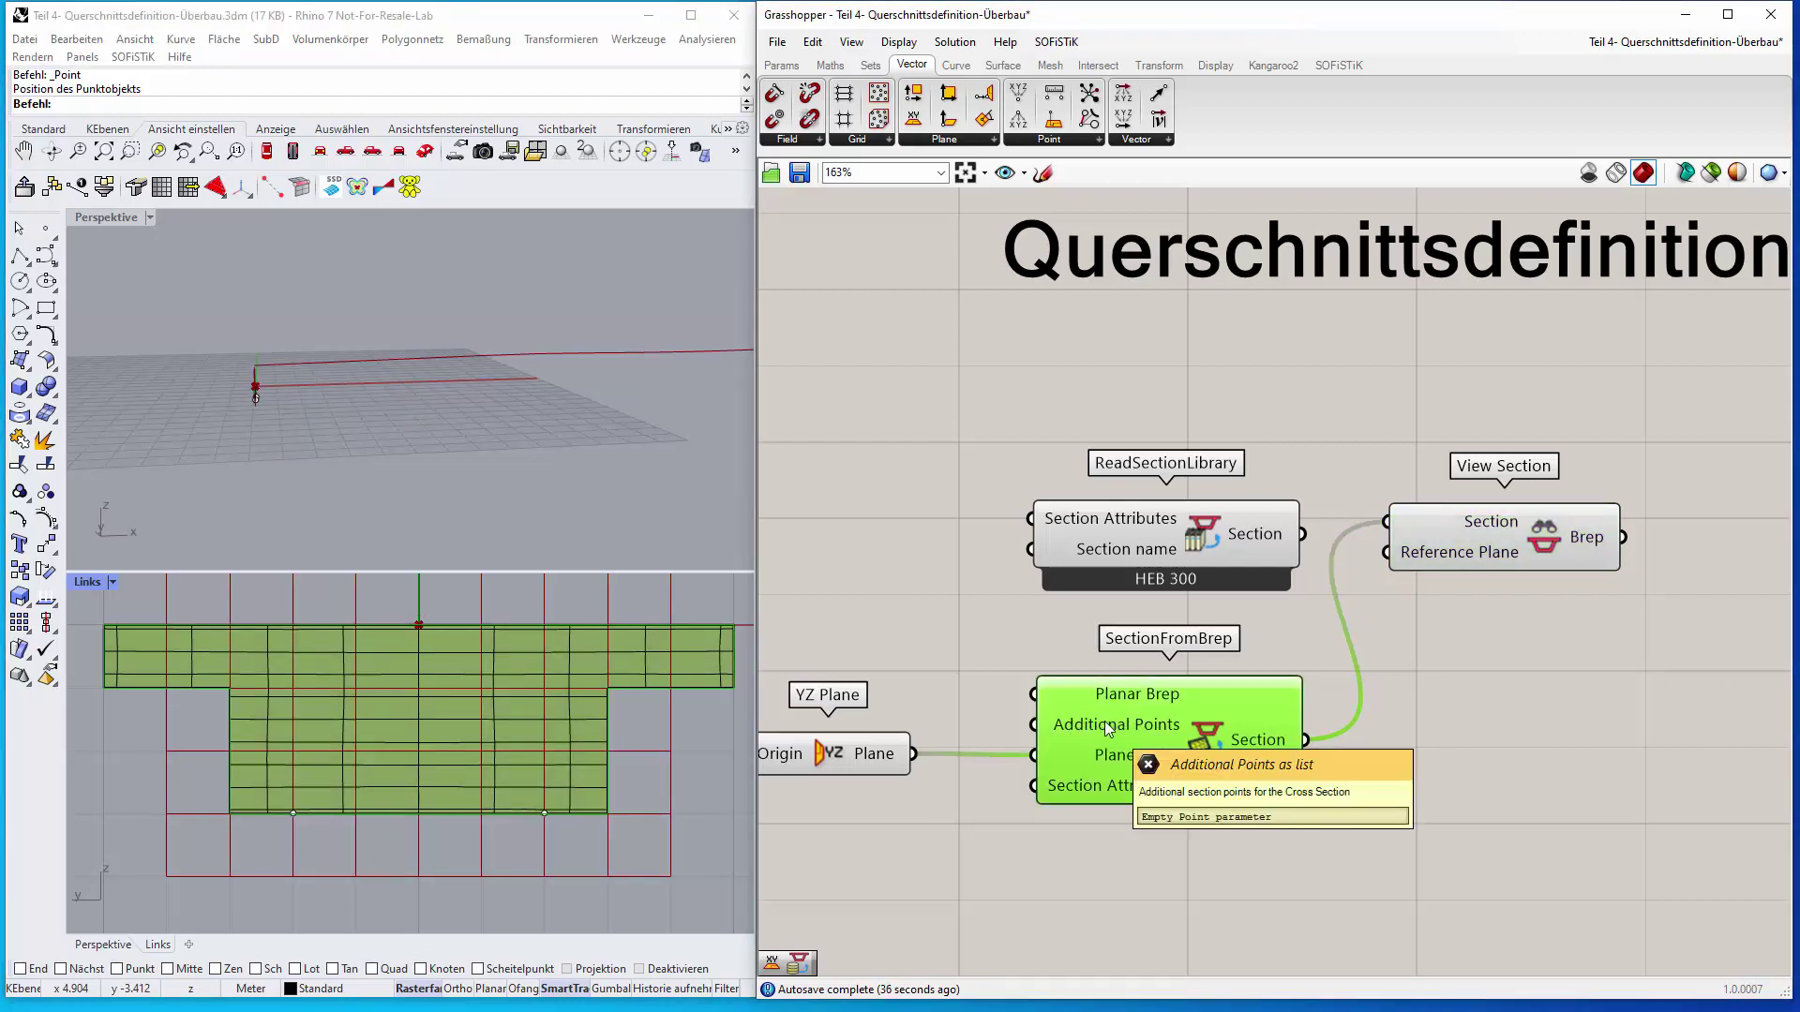
right_click(1109, 729)
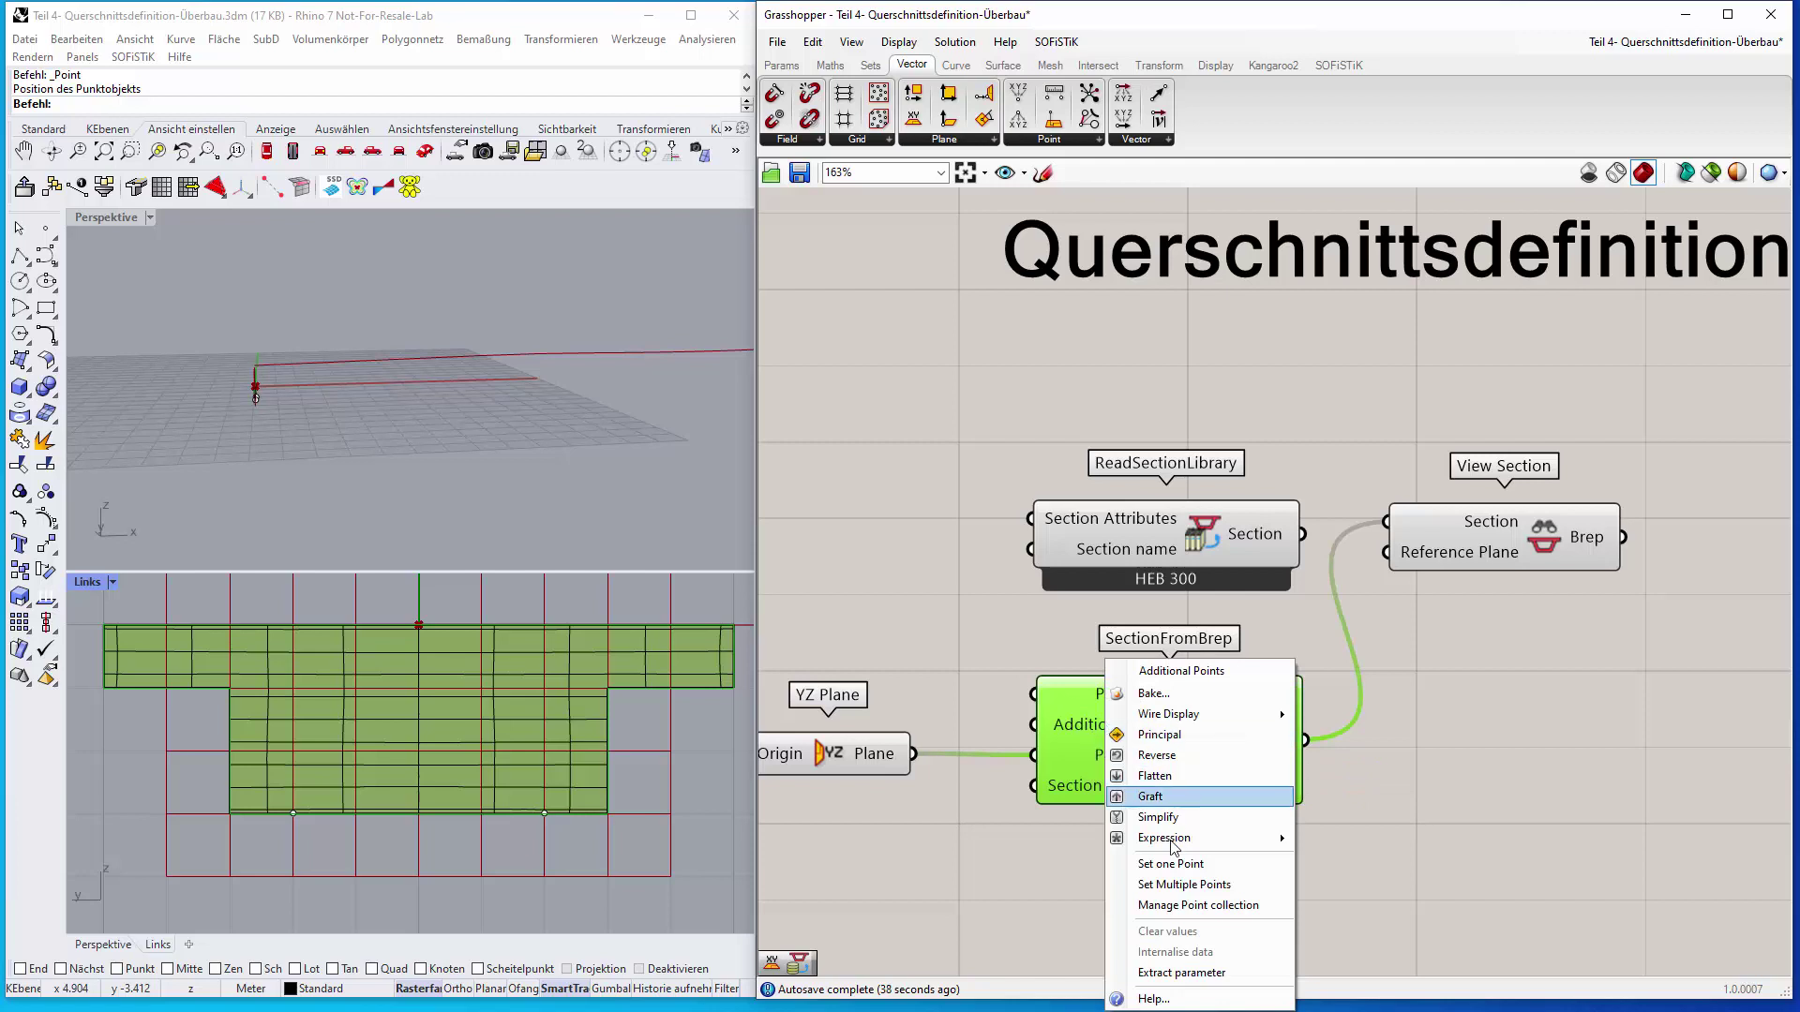
click(1174, 885)
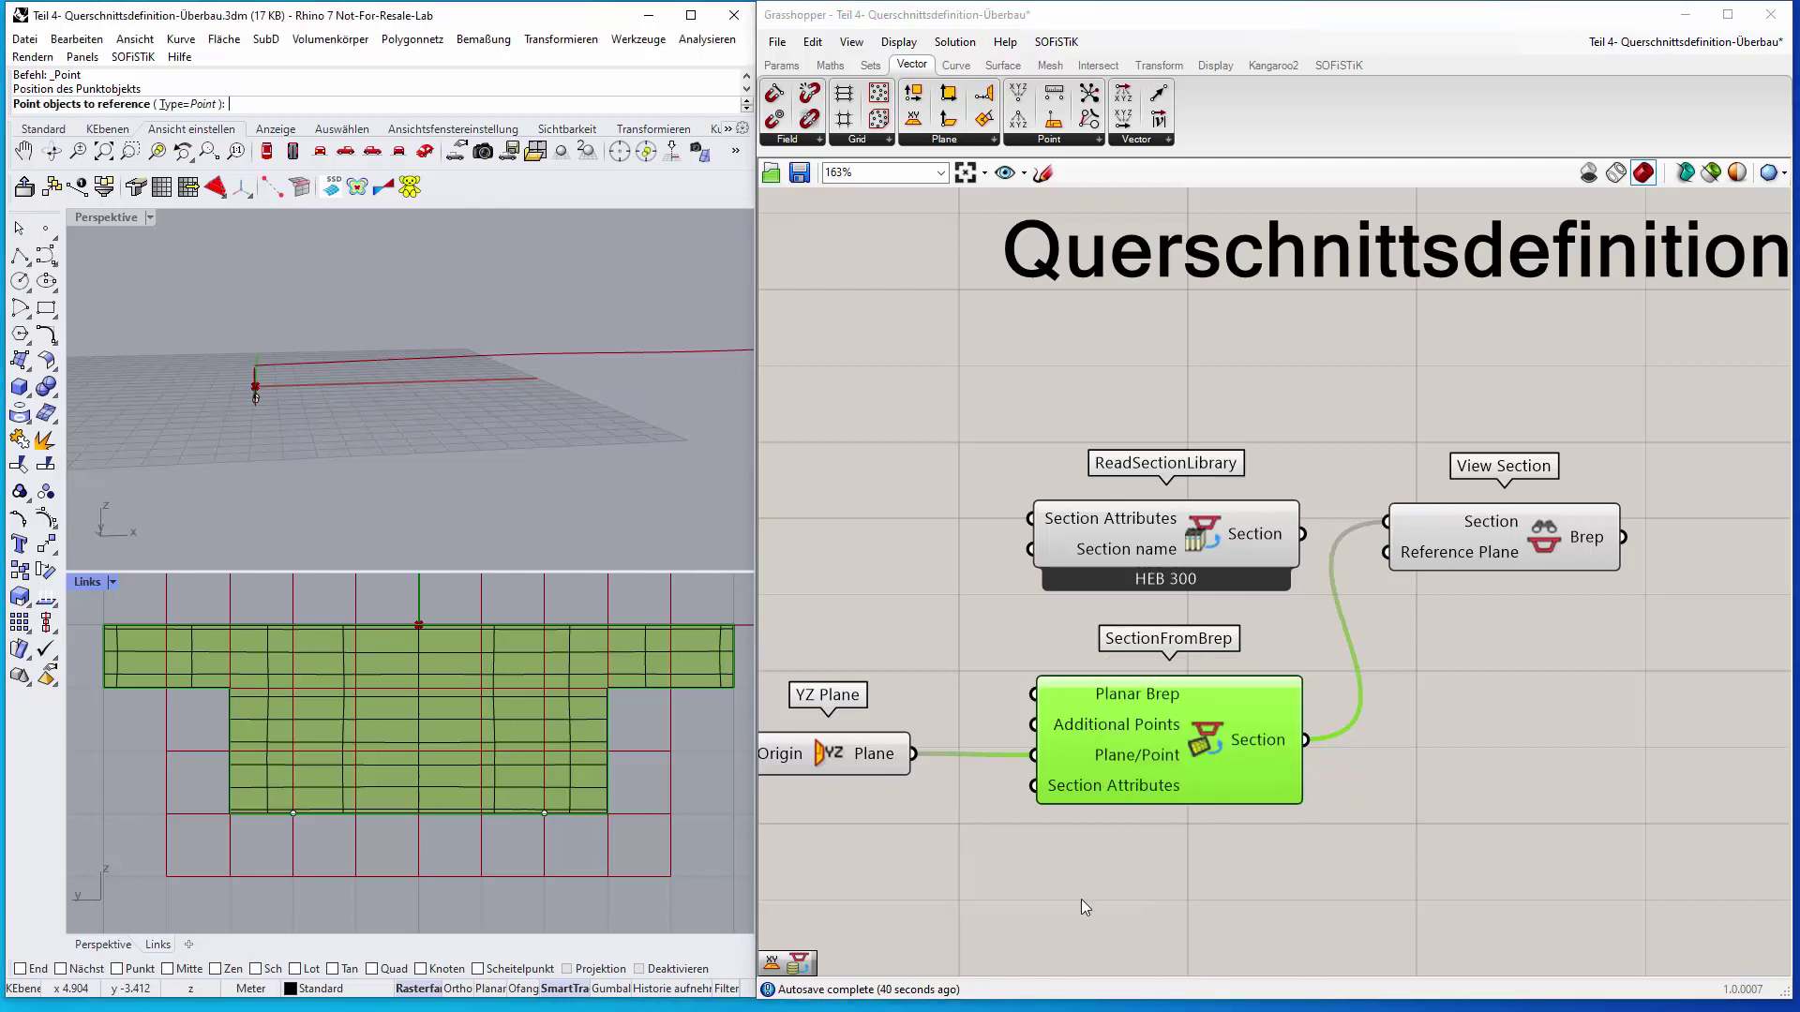
click(292, 813)
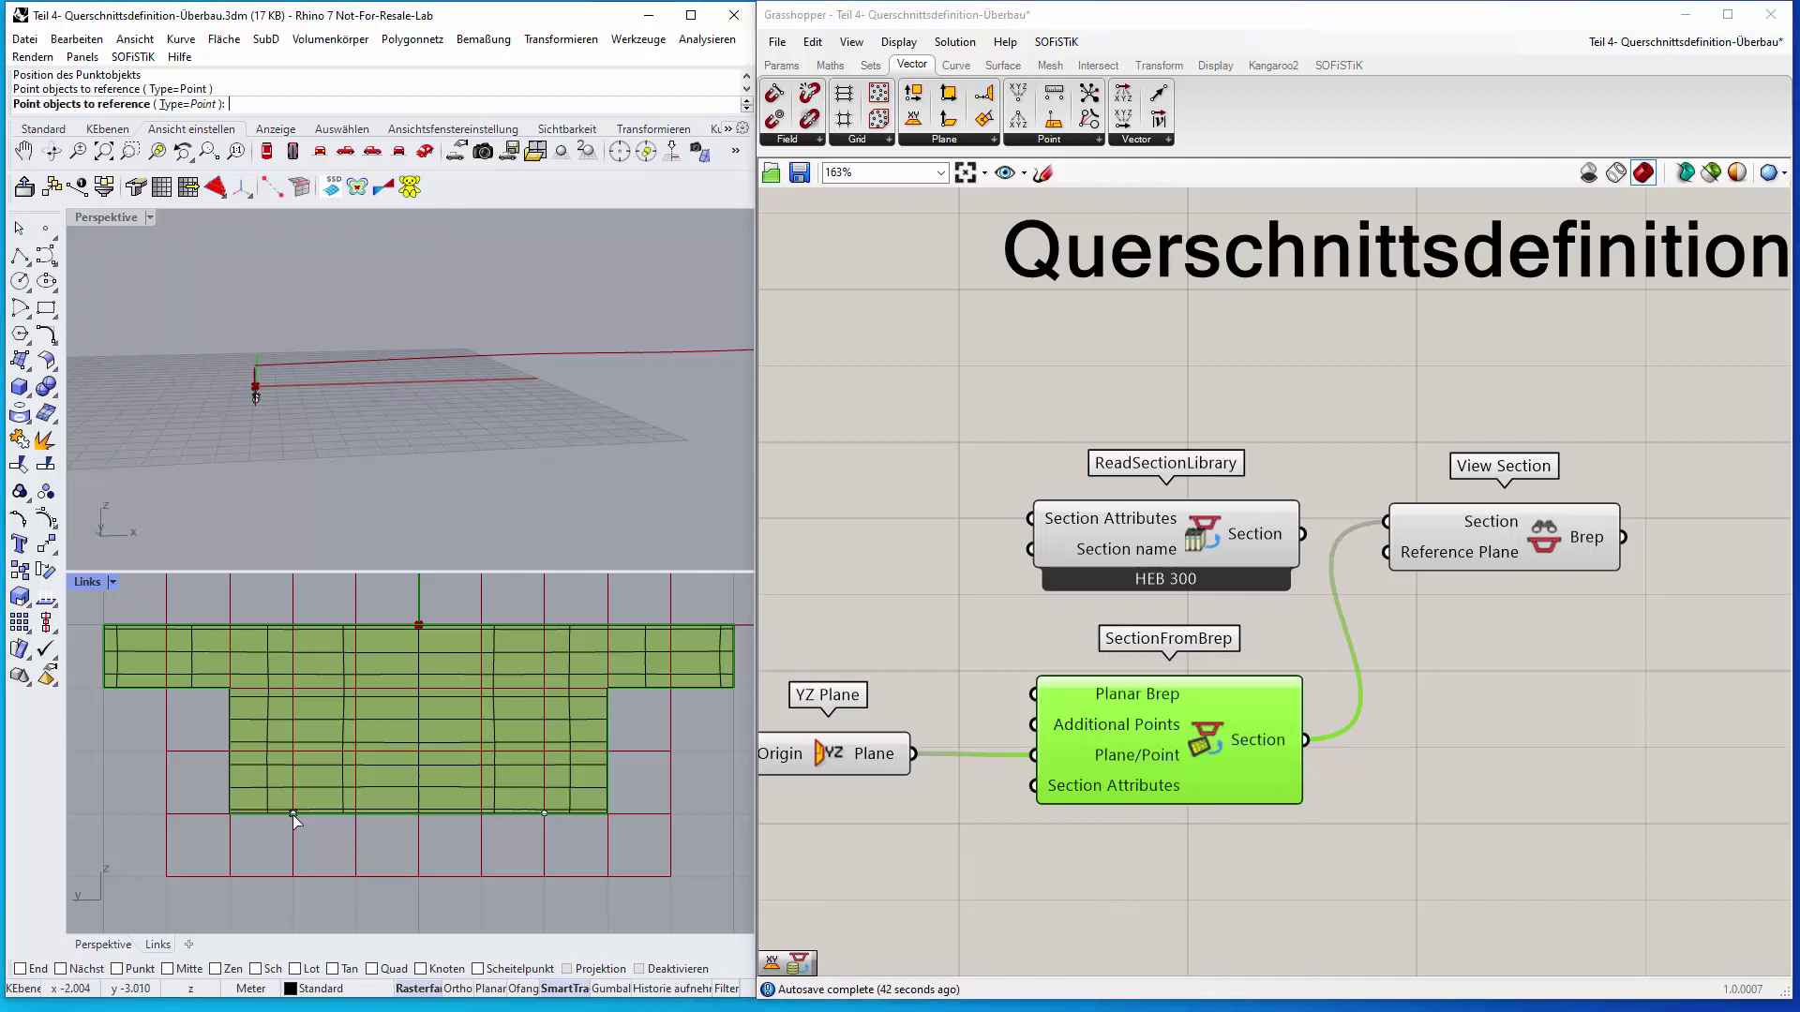
click(543, 813)
key(Return)
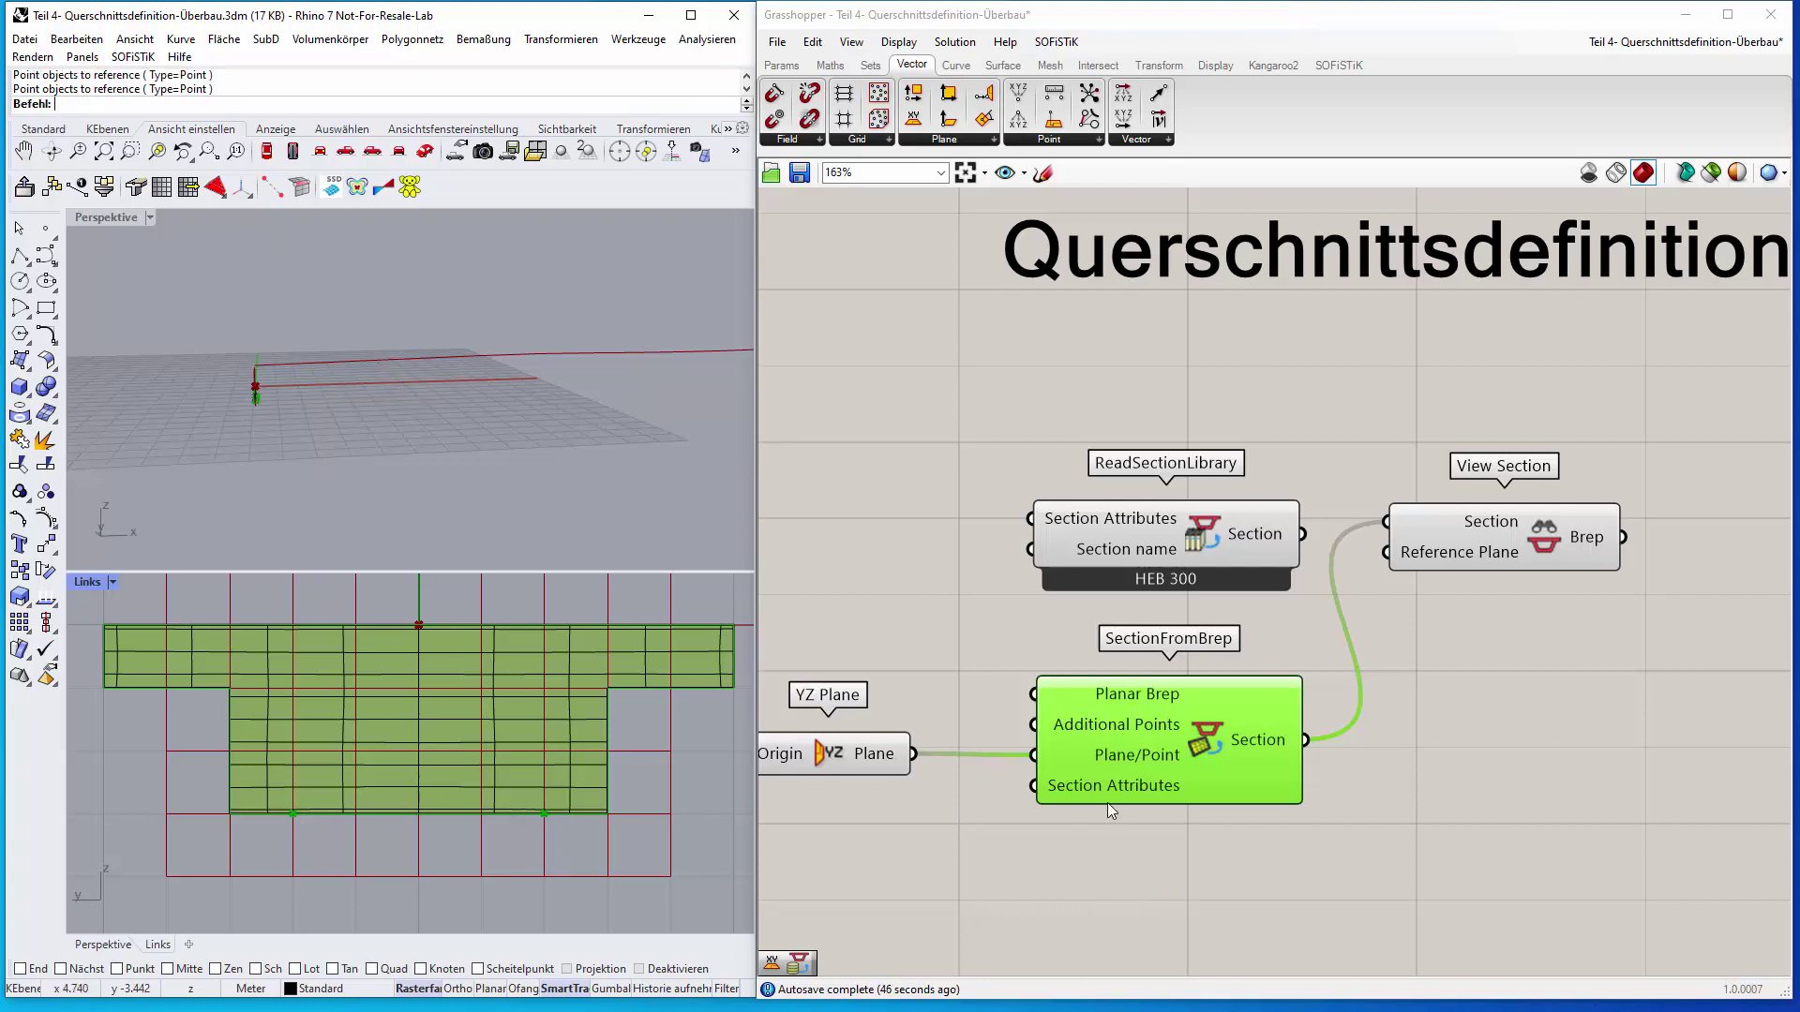
click(1476, 548)
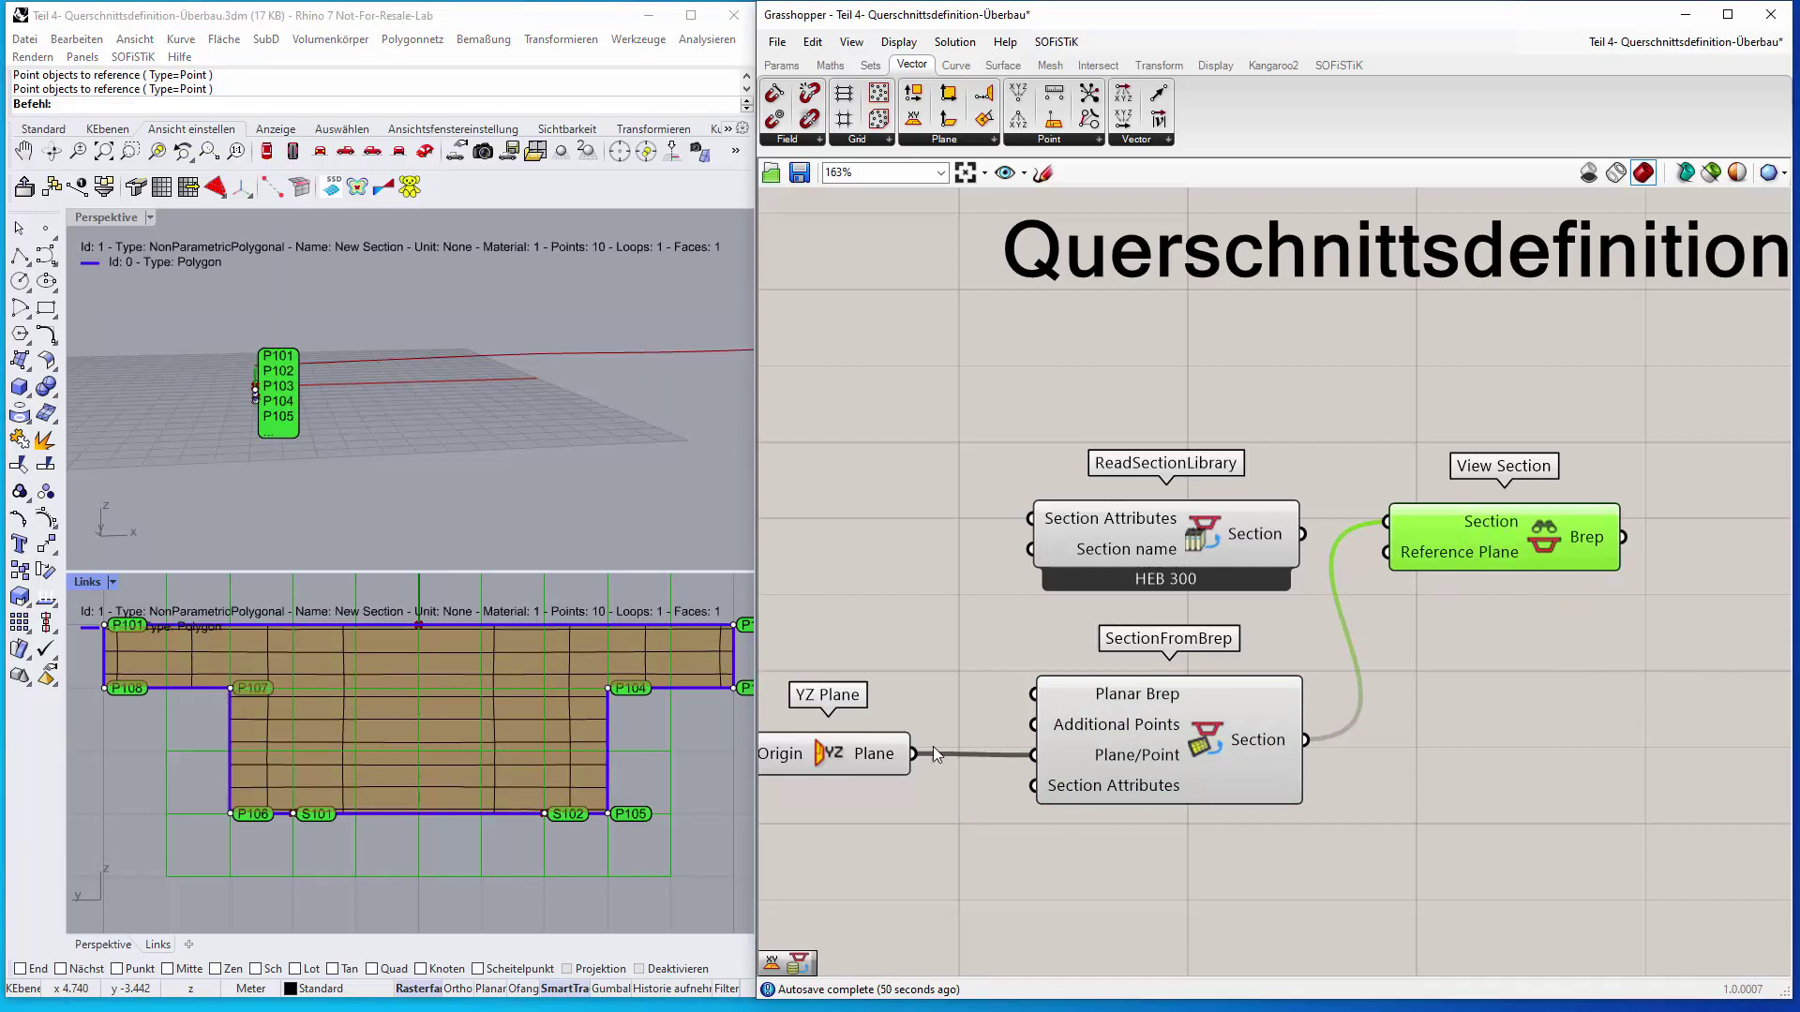
scroll(463, 827, up, 2)
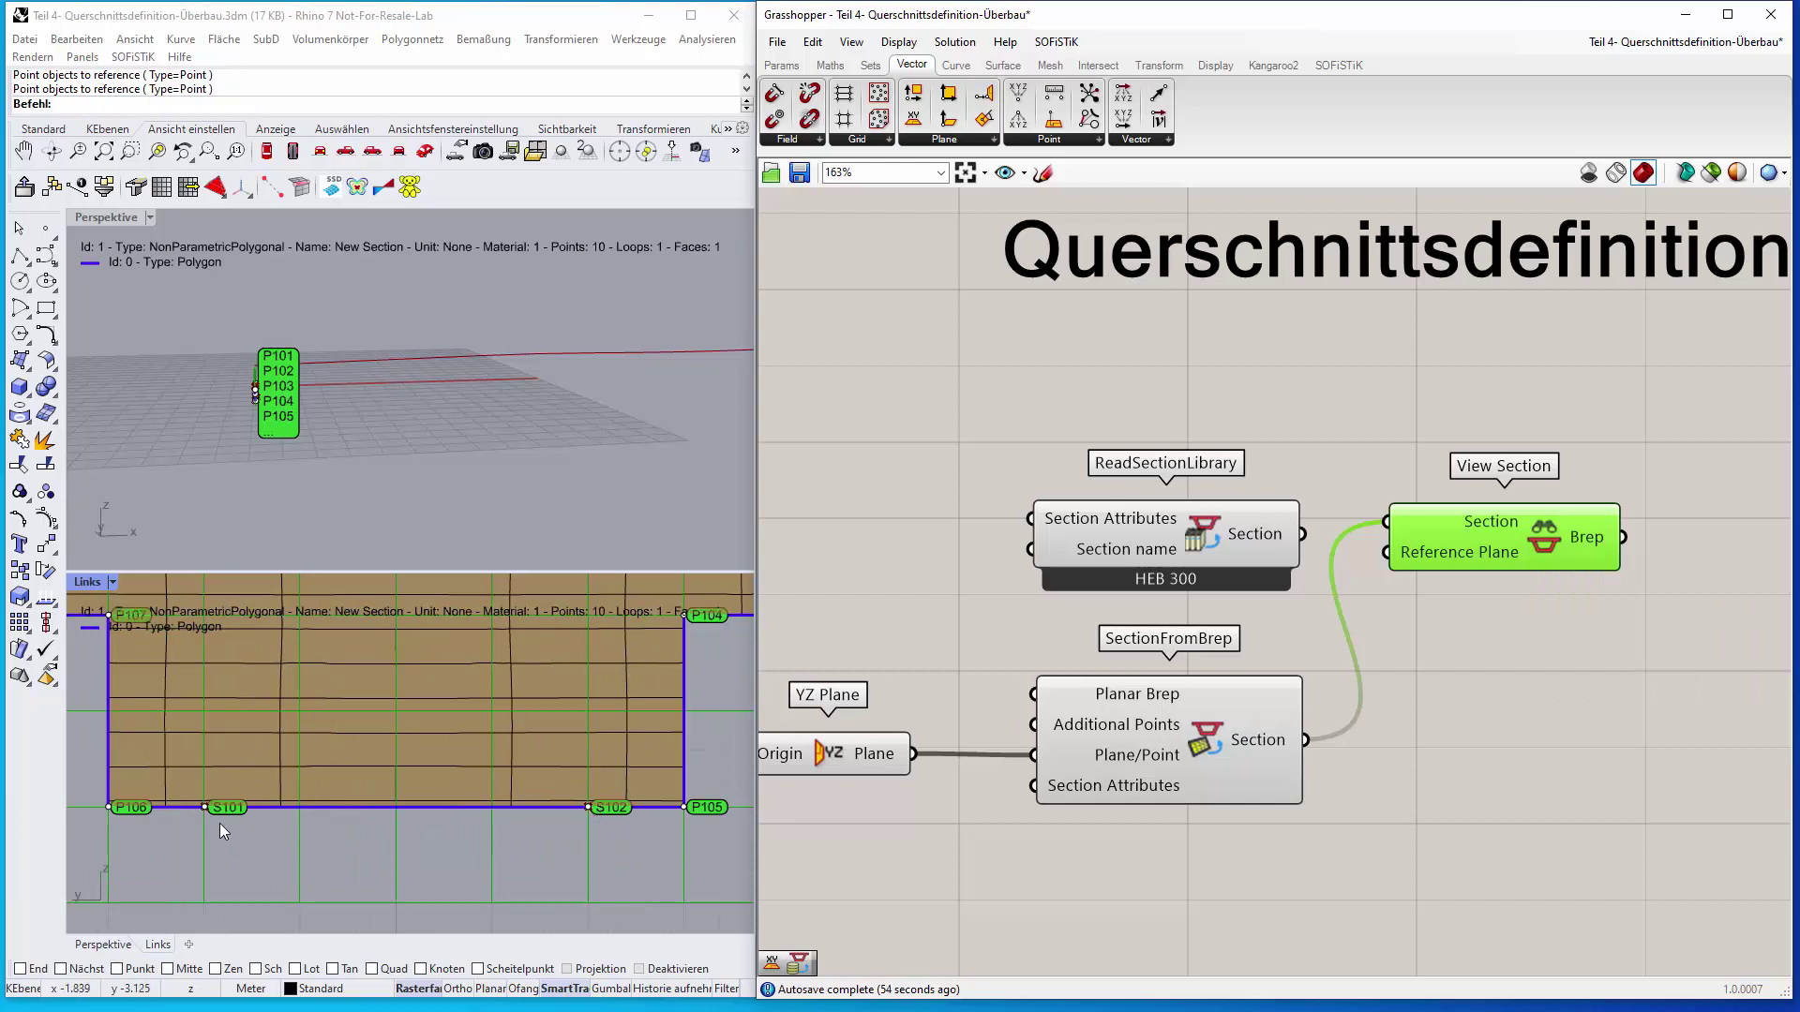
scroll(222, 819, down, 3)
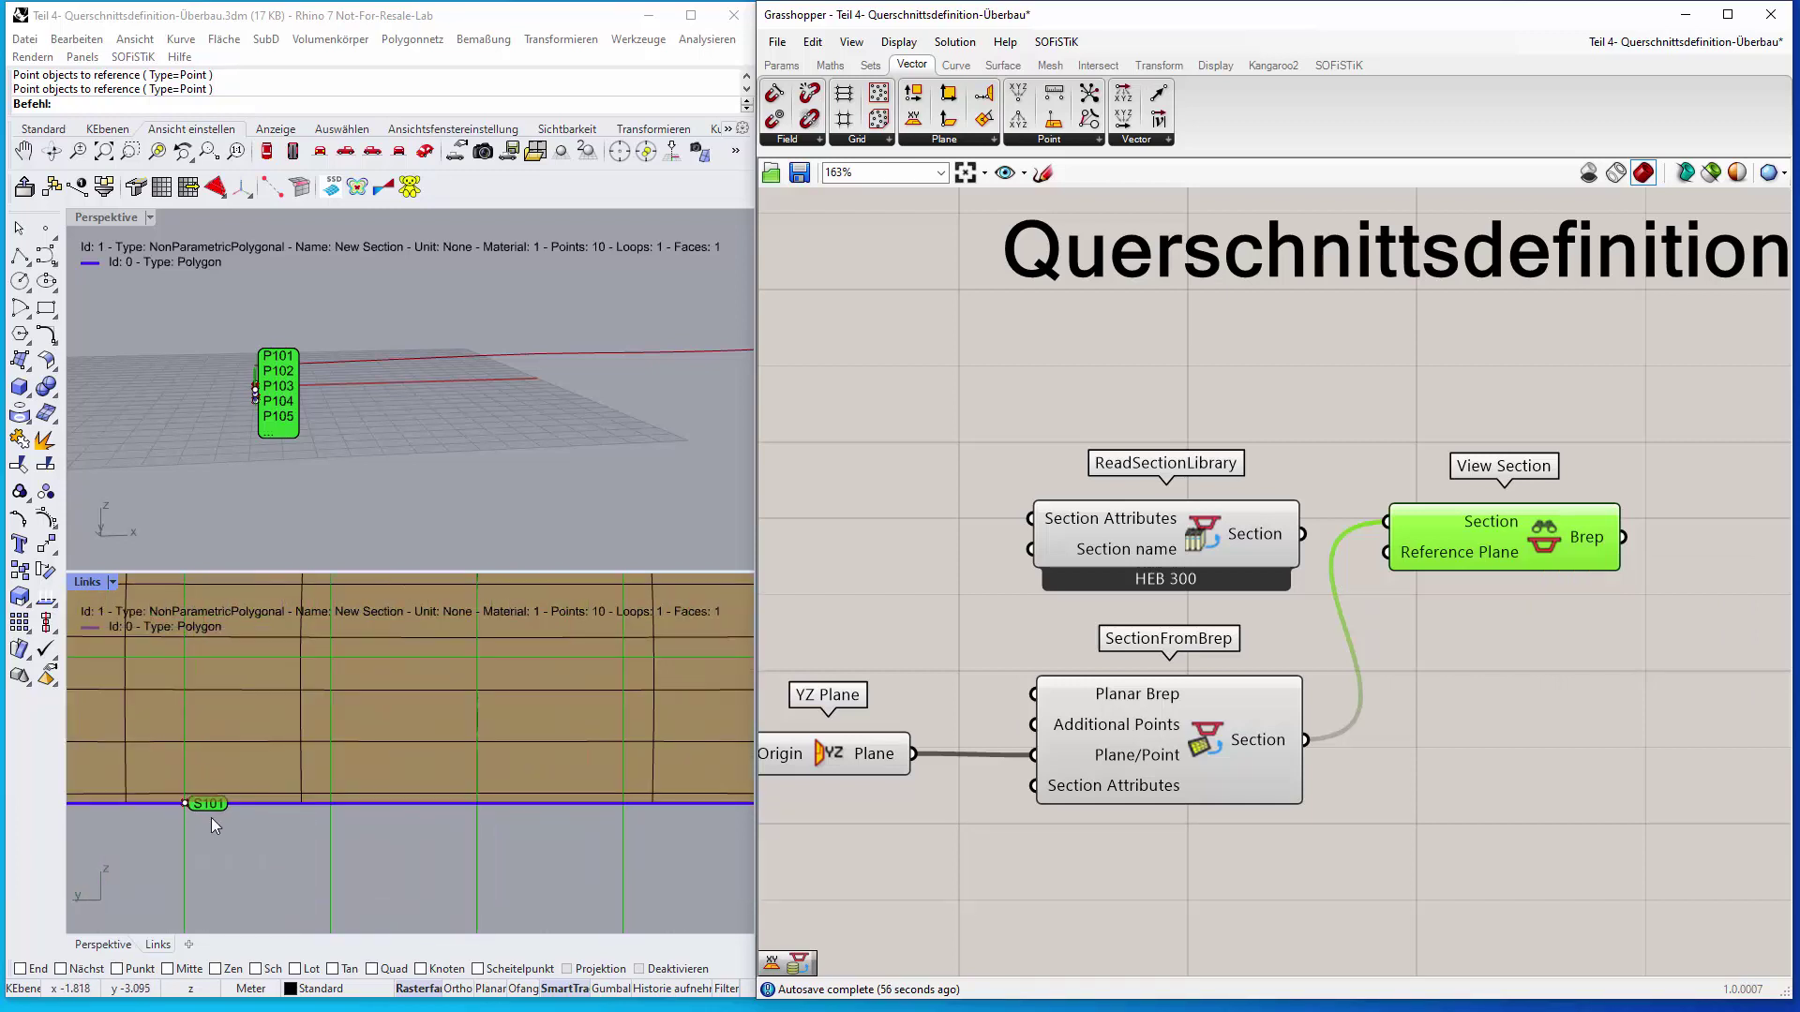
scroll(510, 827, down, 2)
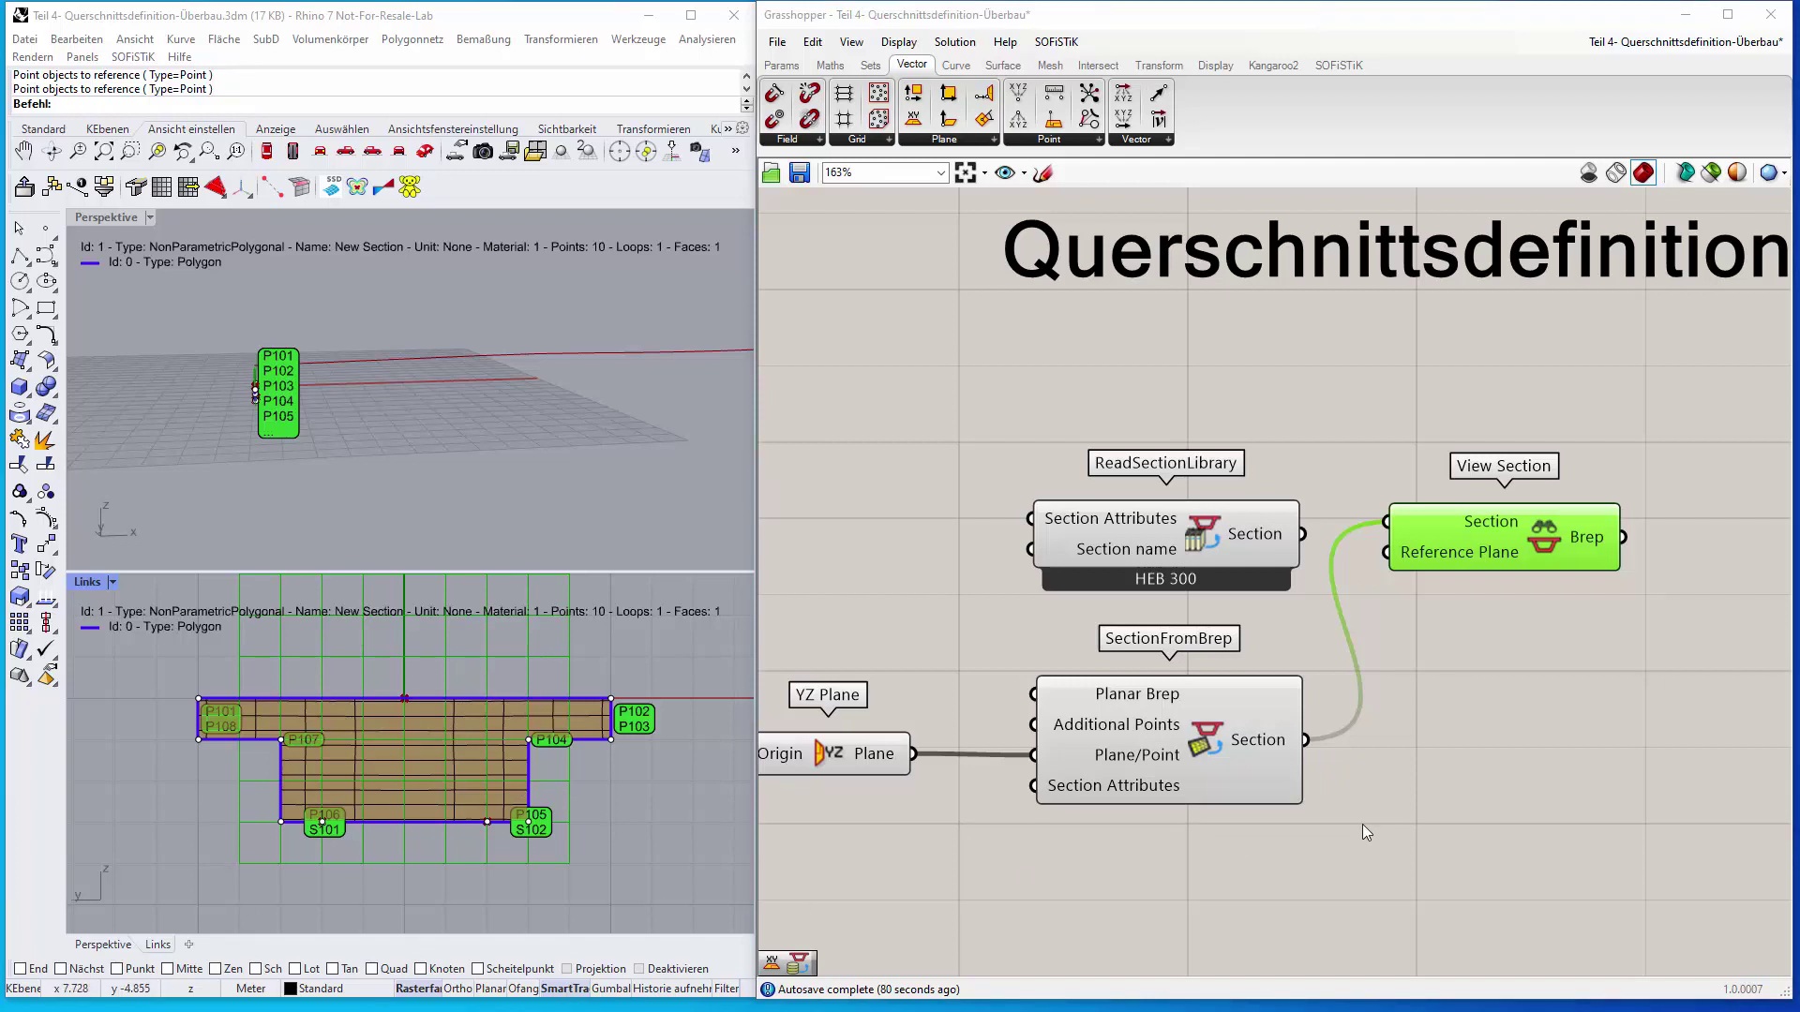
Disconnect View Section from SectionFromBrep and delete the ReadSectionLibrary, SectionFromBrep and YZ Plane components
scroll(1368, 834, down, 2)
drag(1314, 753, 1385, 574)
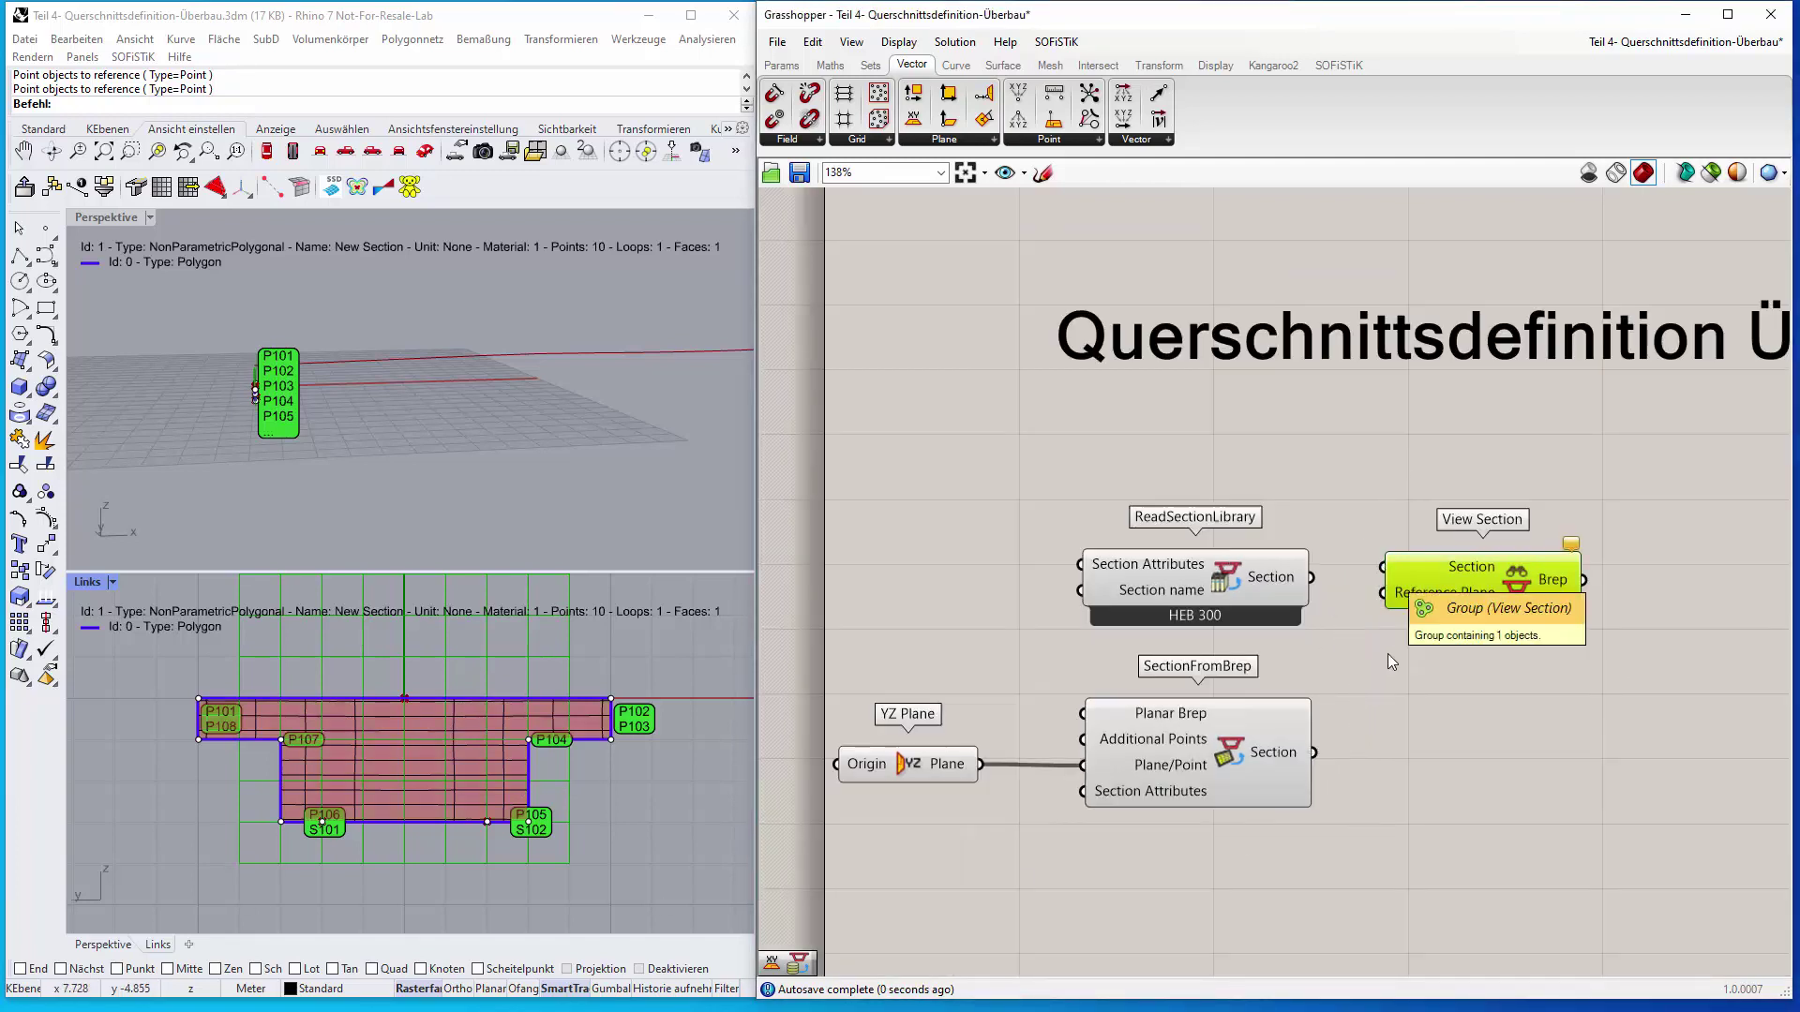
scroll(1415, 757, down, 1)
right_drag(1415, 757, 1400, 584)
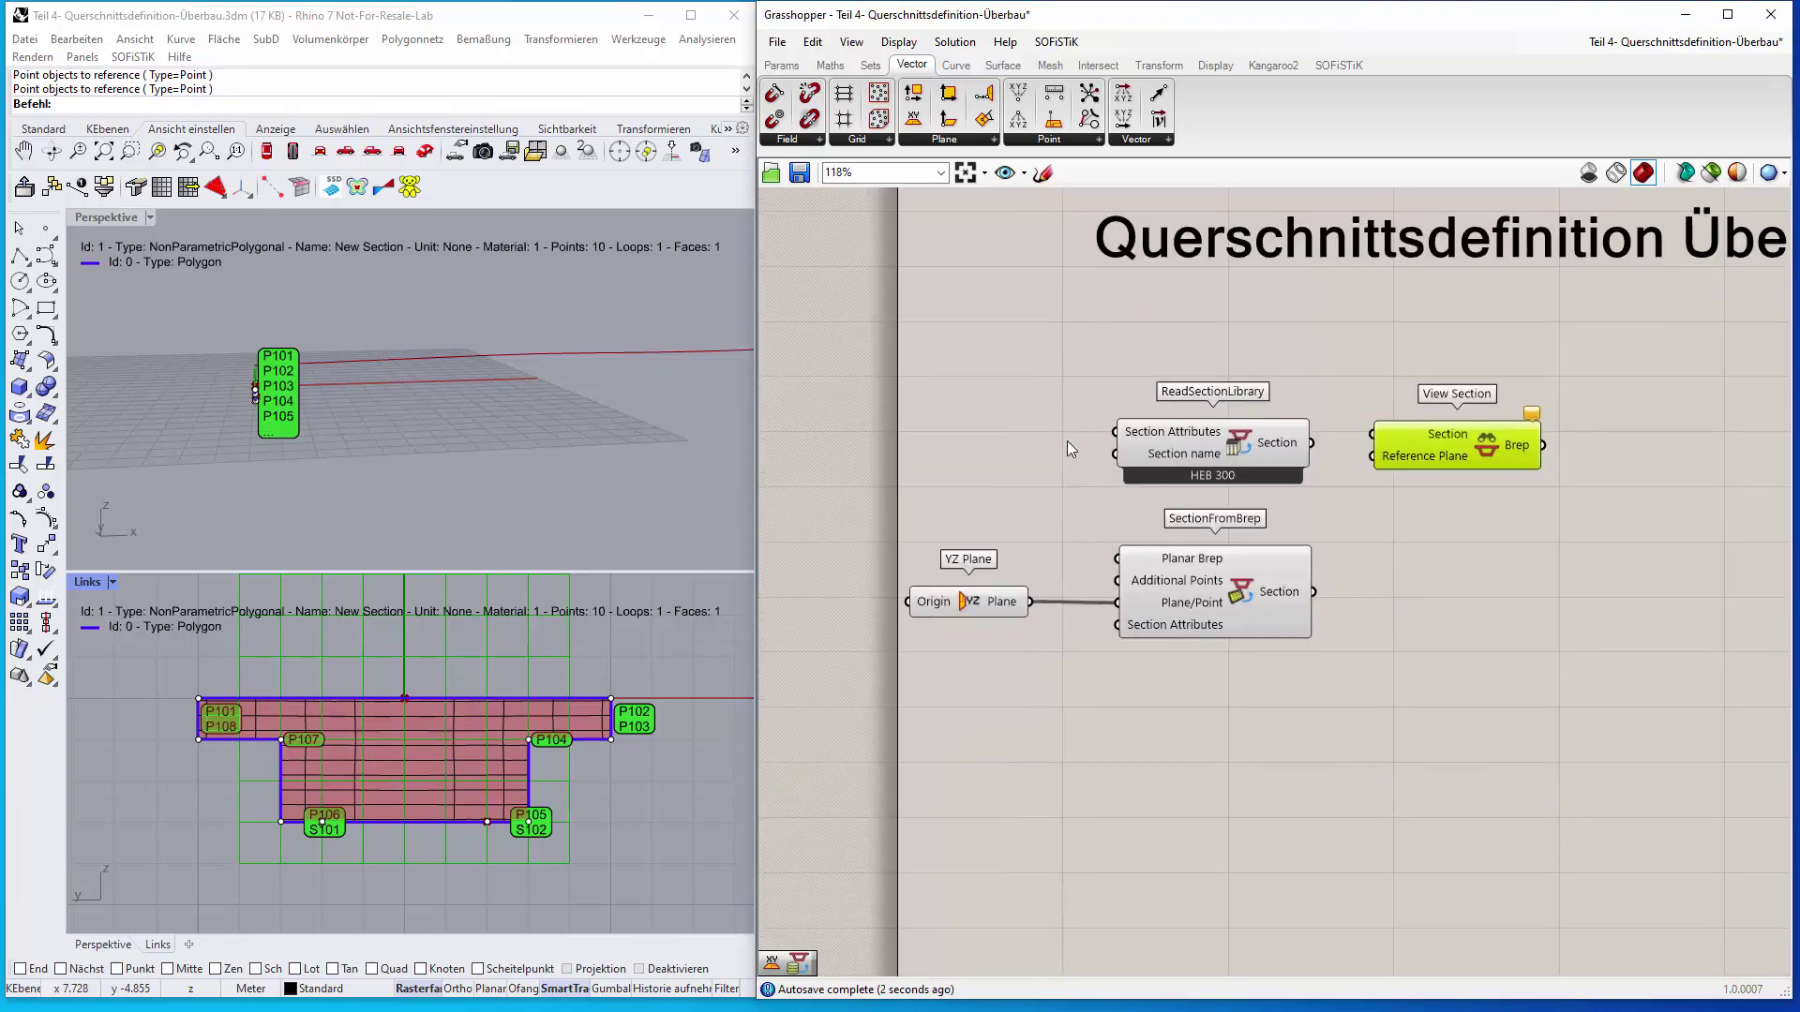
drag(1223, 748, 976, 301)
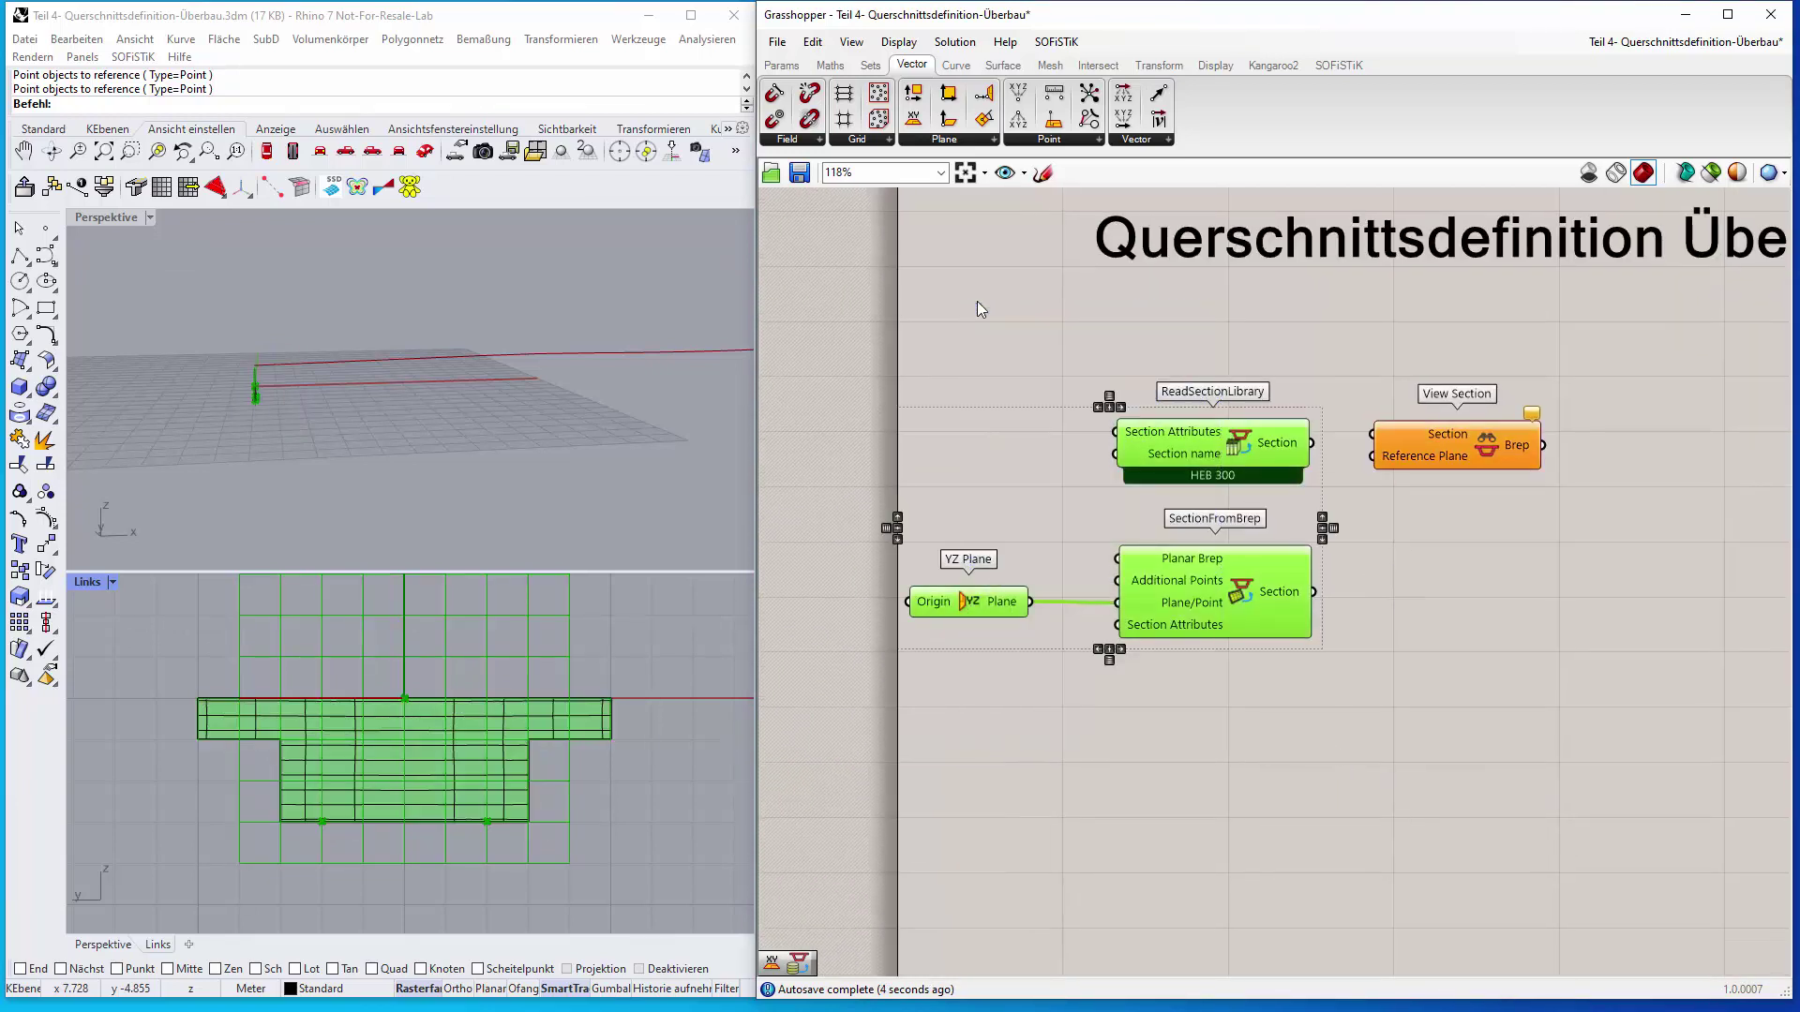
key(Delete)
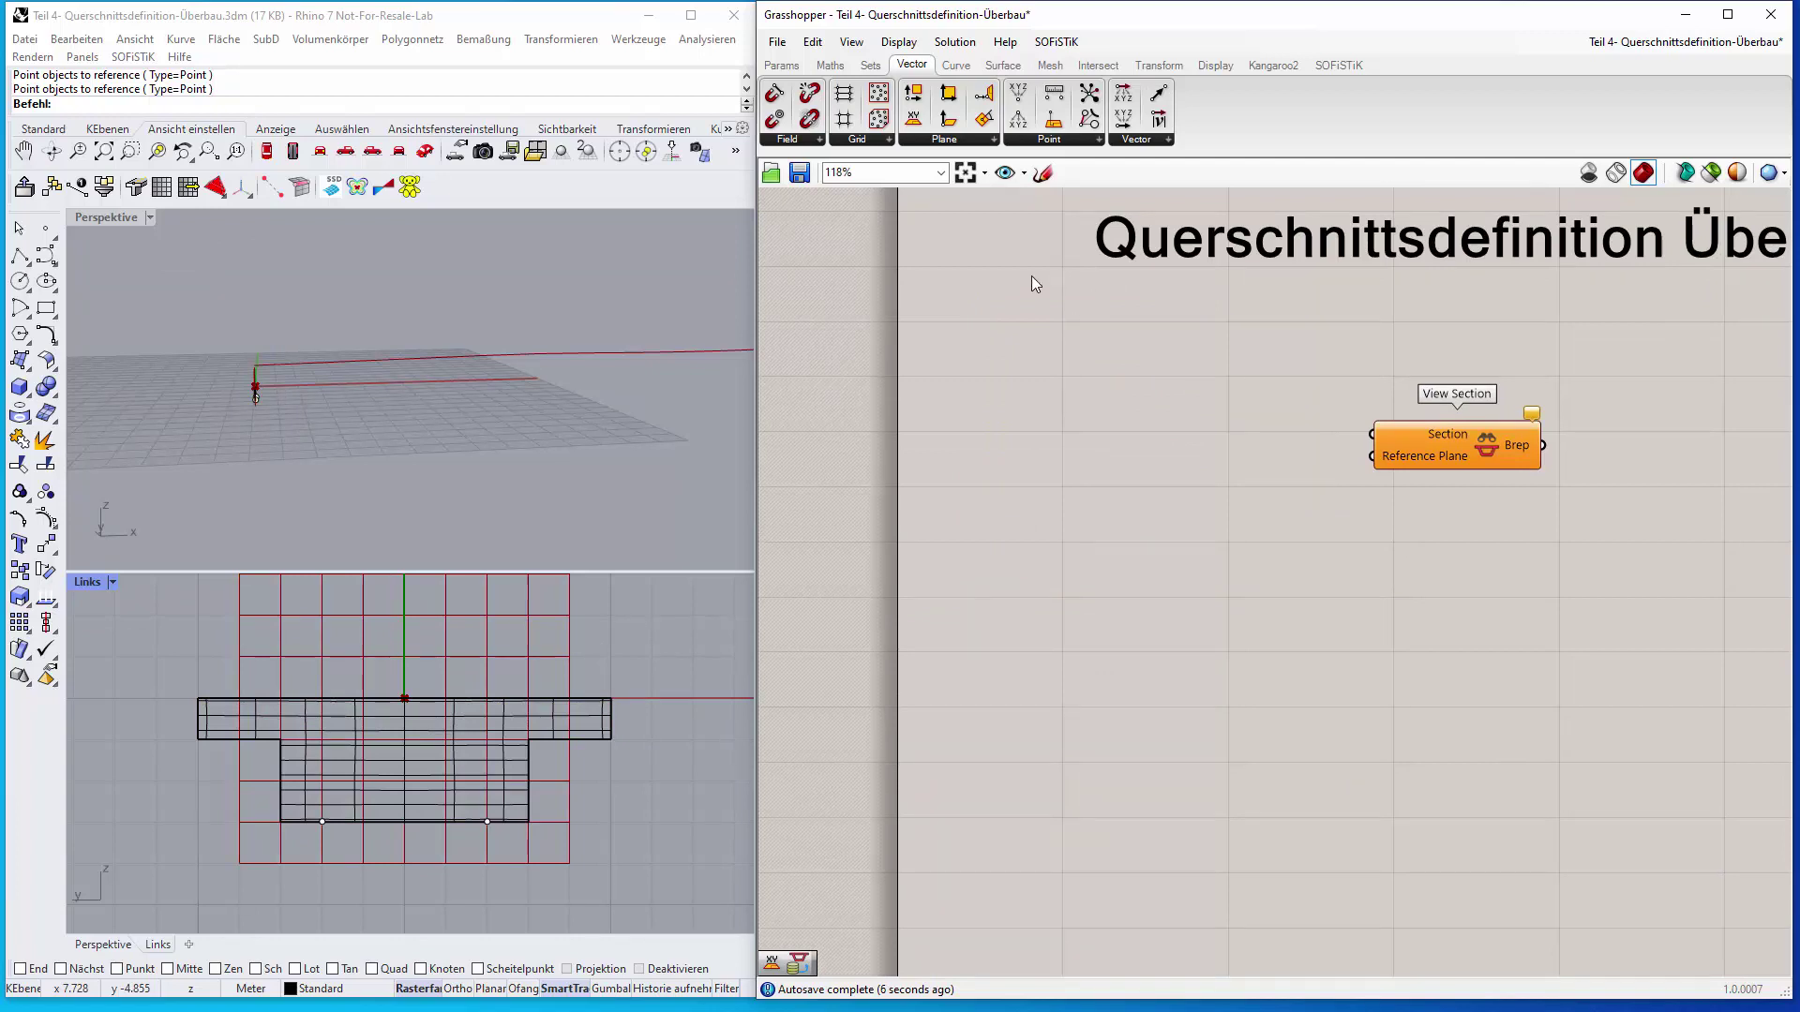
Add a ReadSectionCdb component beside View Section
click(1322, 63)
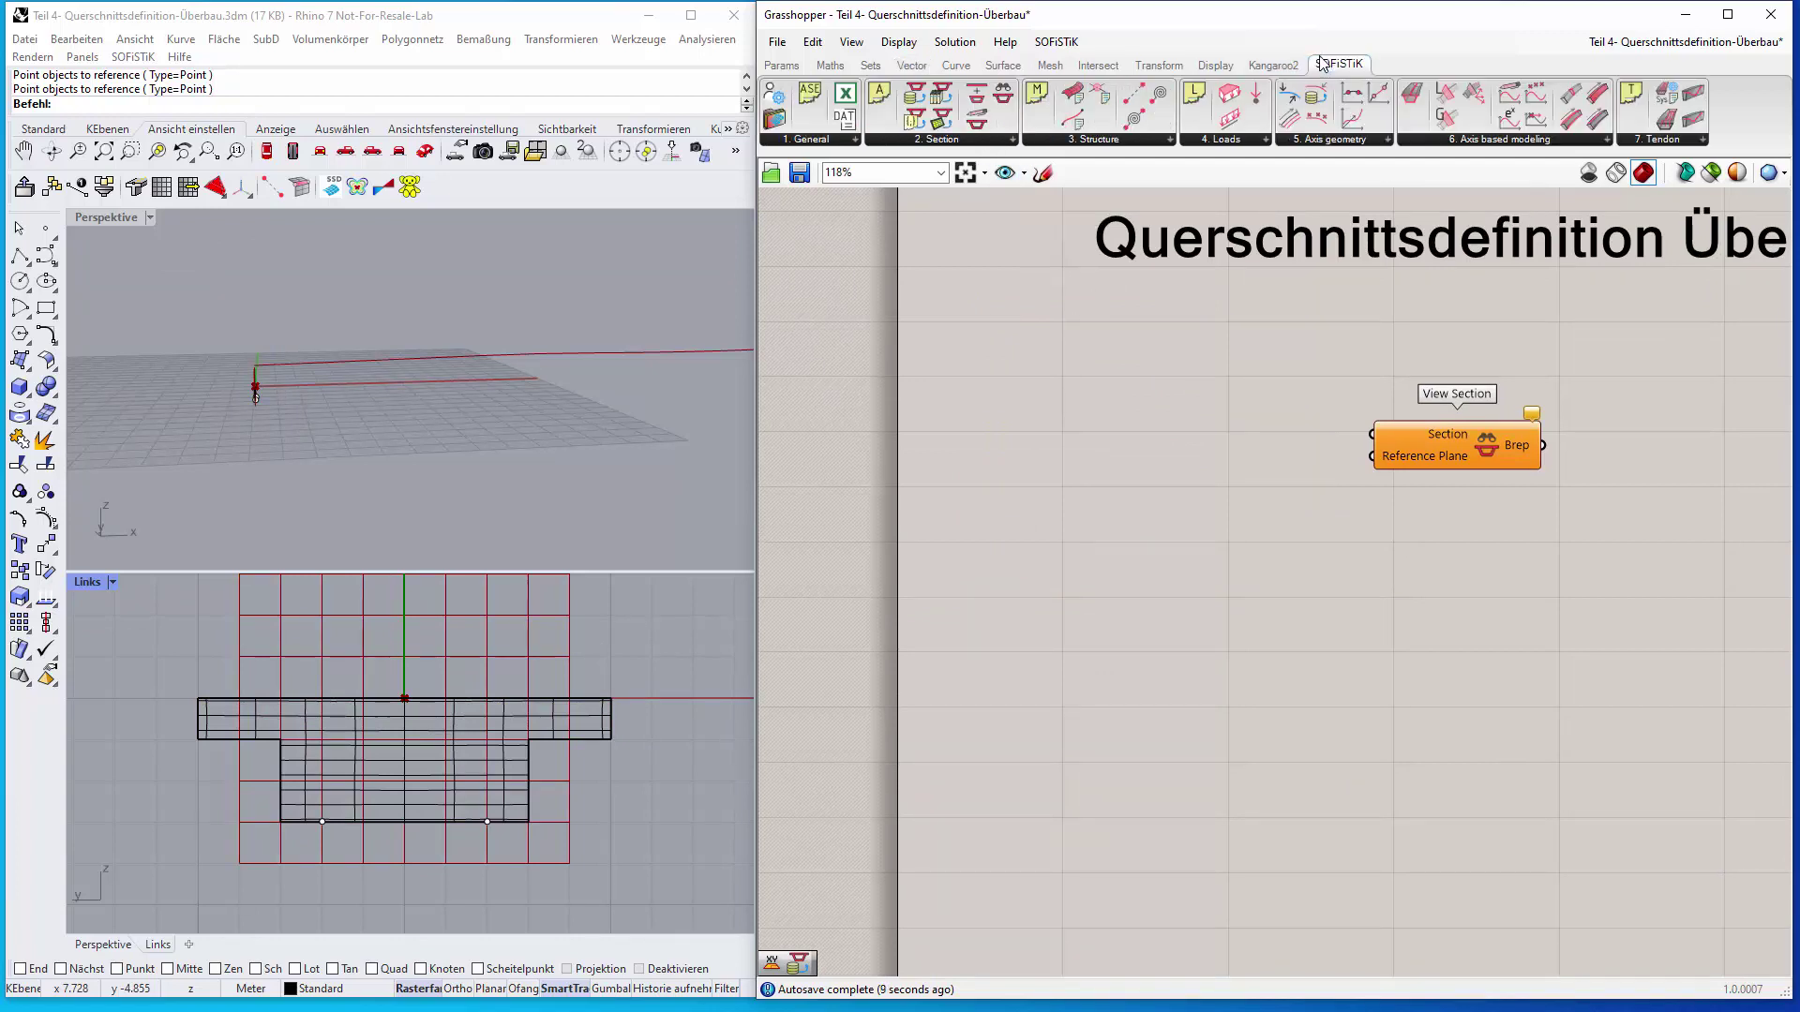
click(1013, 140)
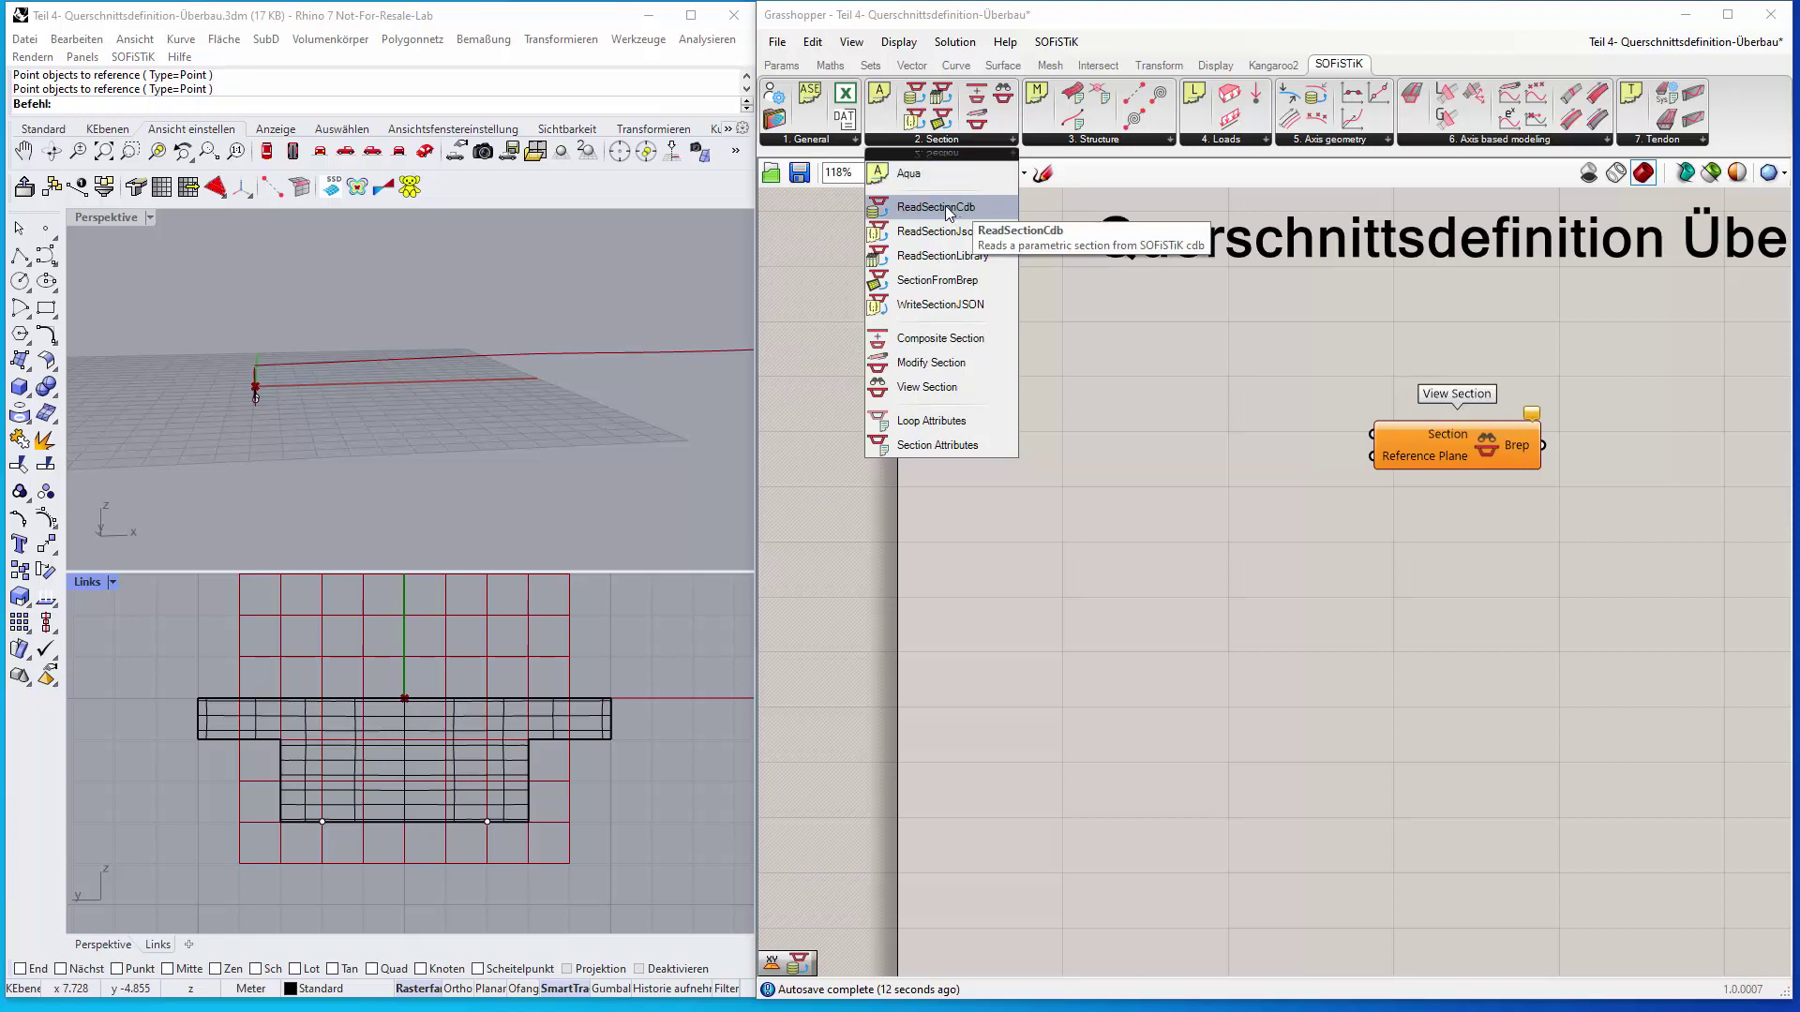
drag(949, 212, 1135, 447)
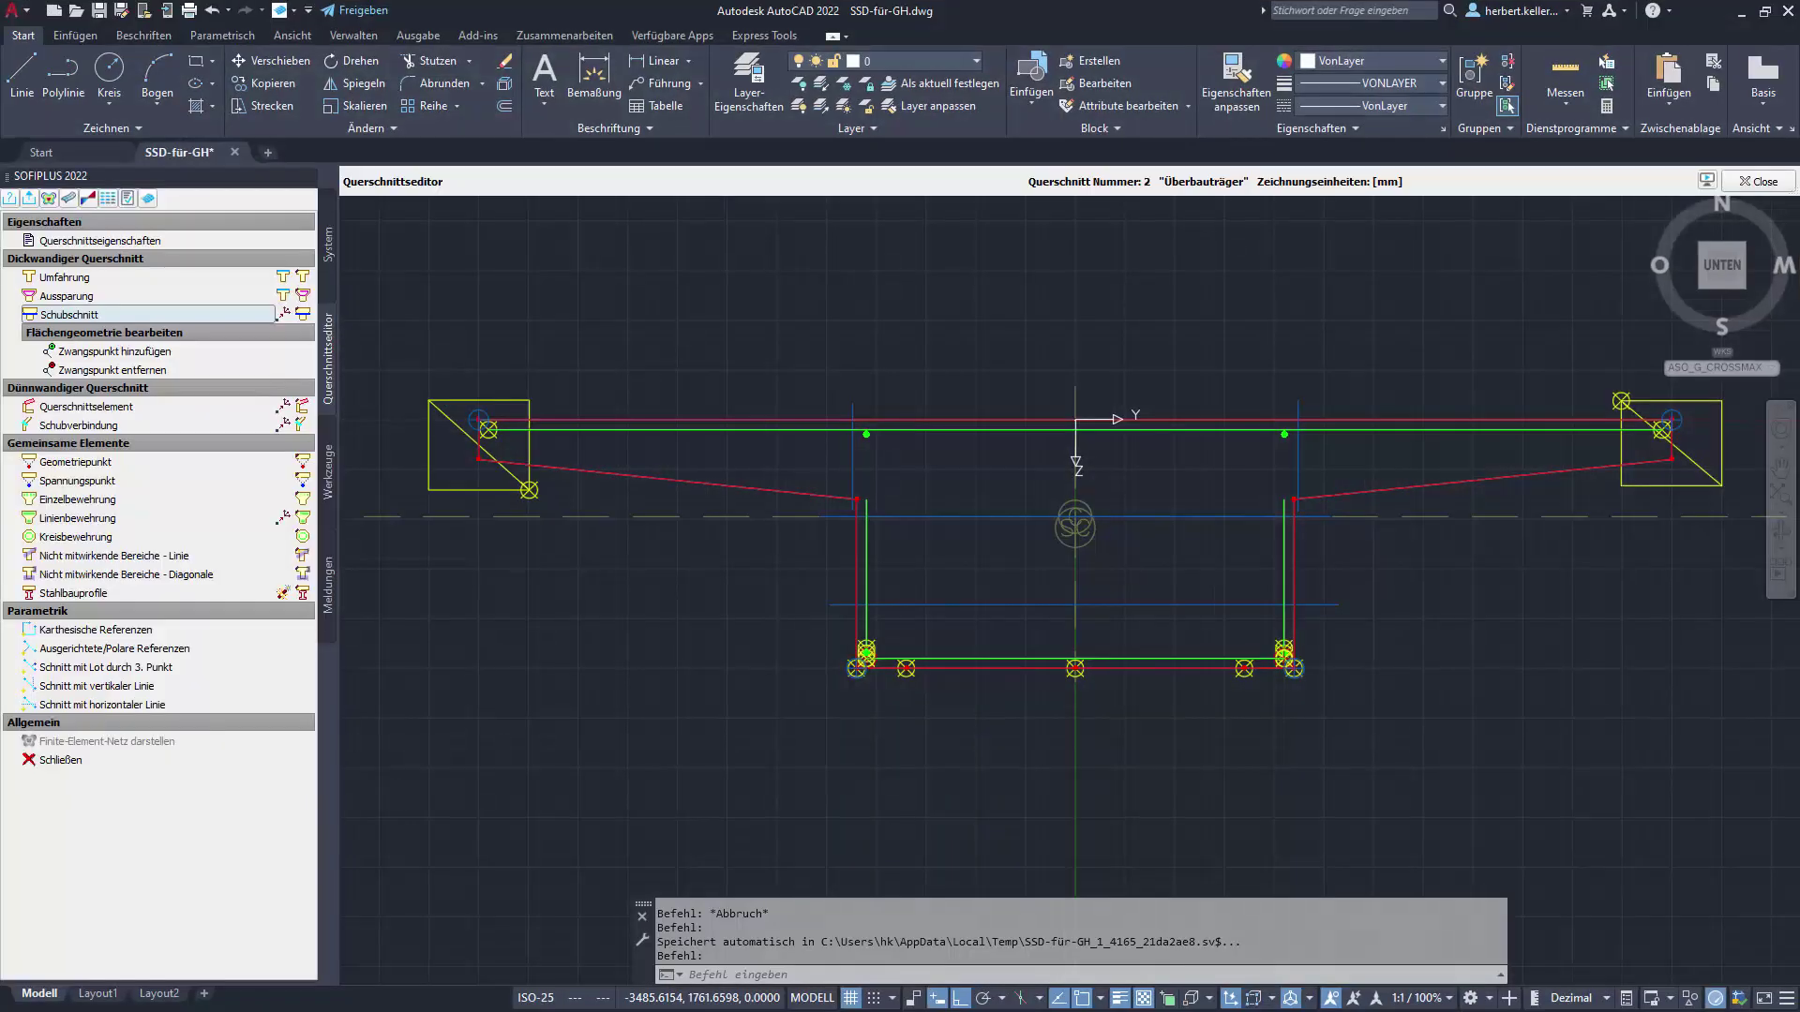
Switch to AutoCAD and examine the points along the bottom edge of cross-section 2 "Überbauträger" in the SOFiPLUS section editor
key(Escape)
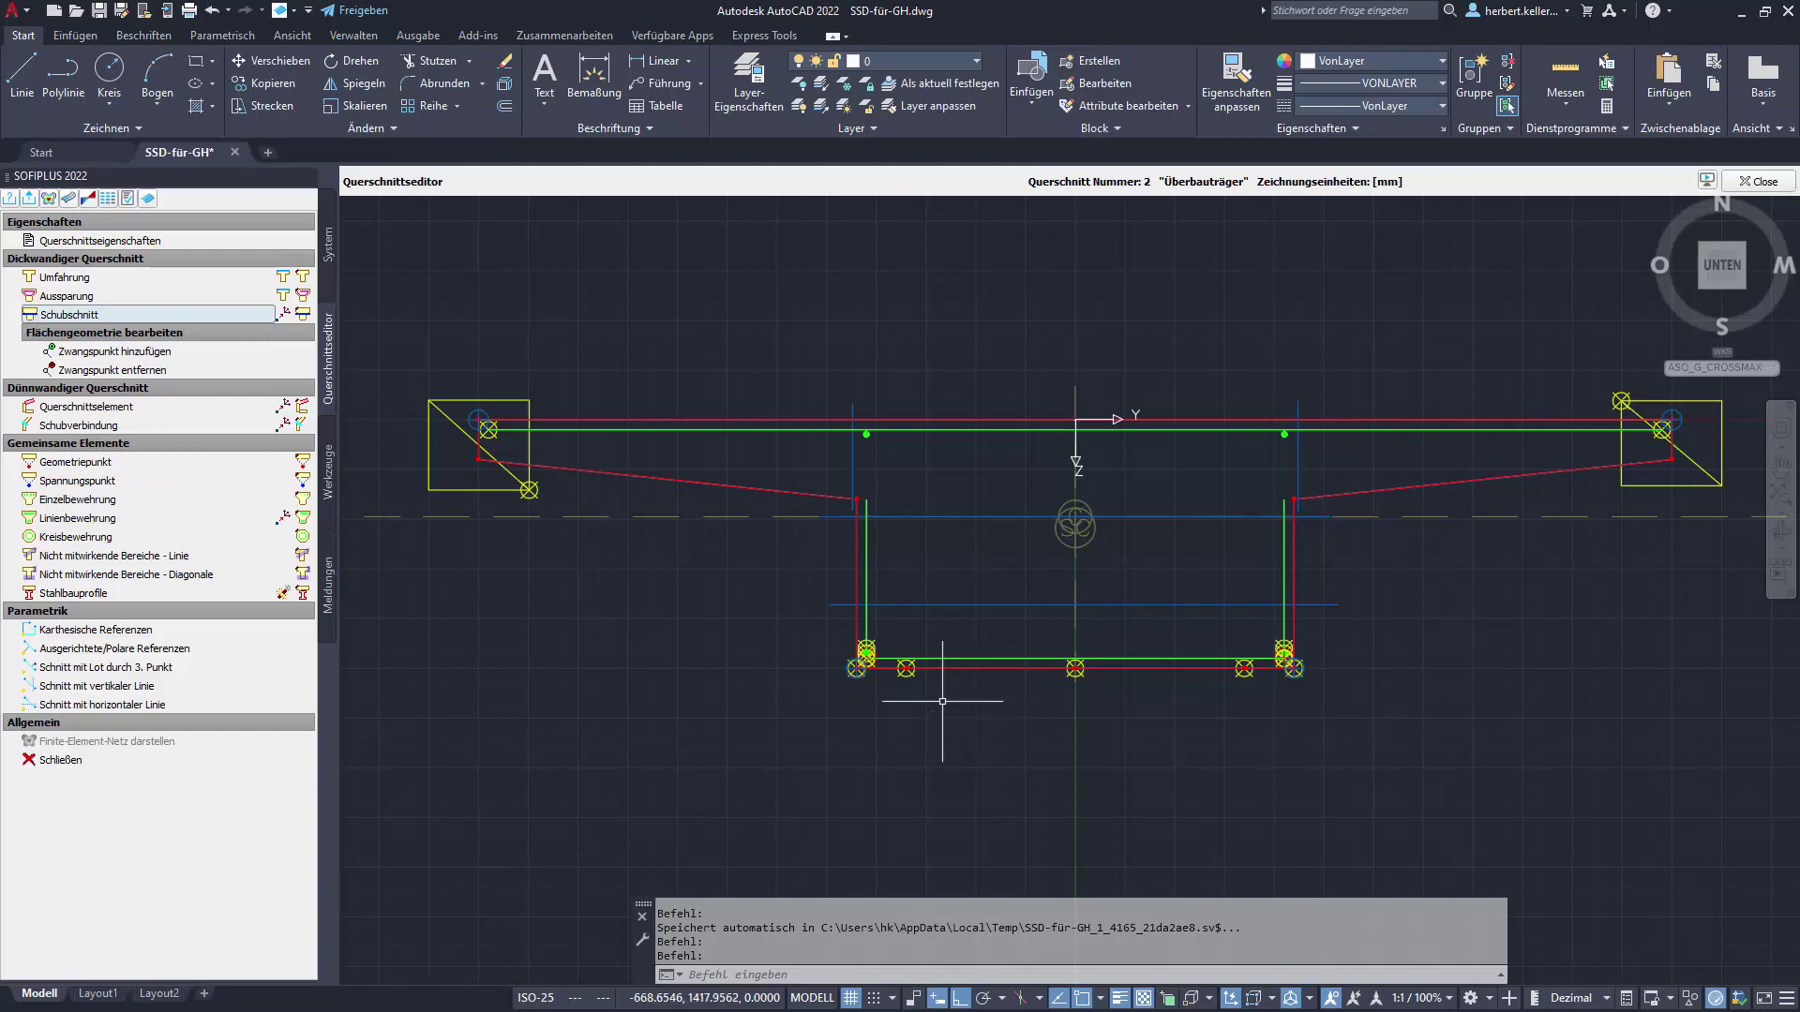
scroll(1004, 663, up, 6)
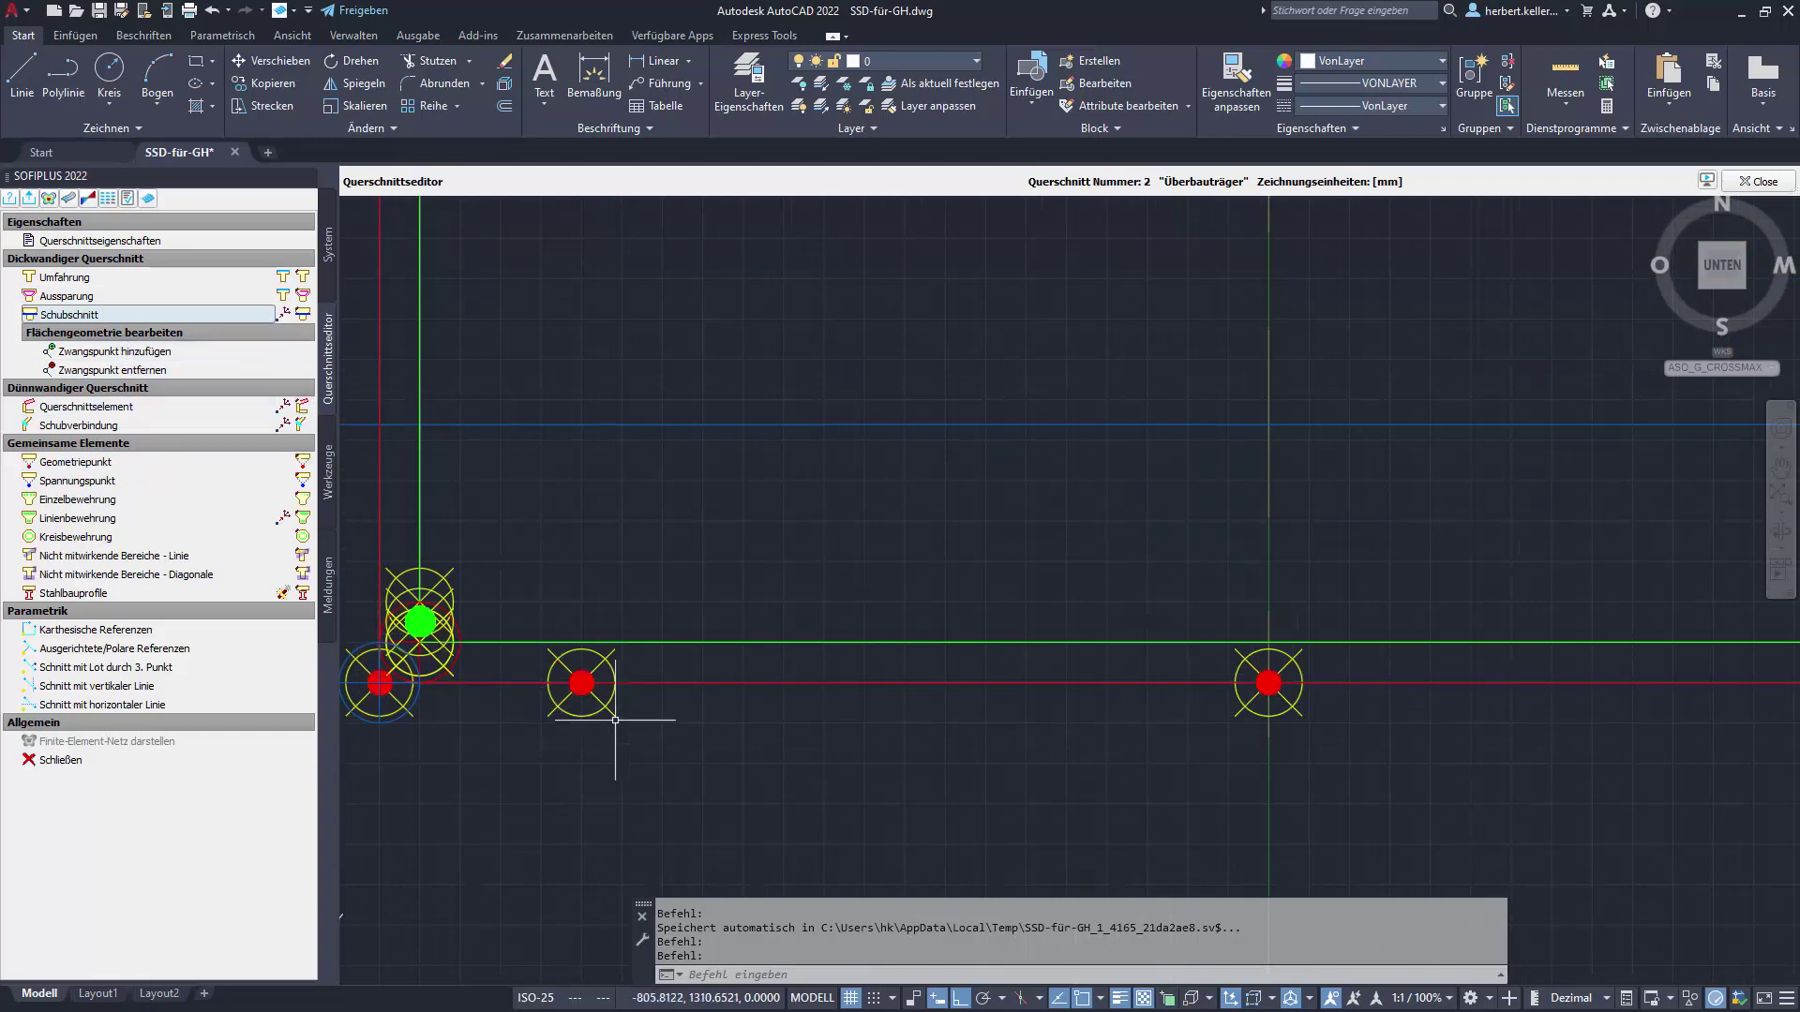
scroll(1113, 723, down, 4)
scroll(1117, 725, up, 2)
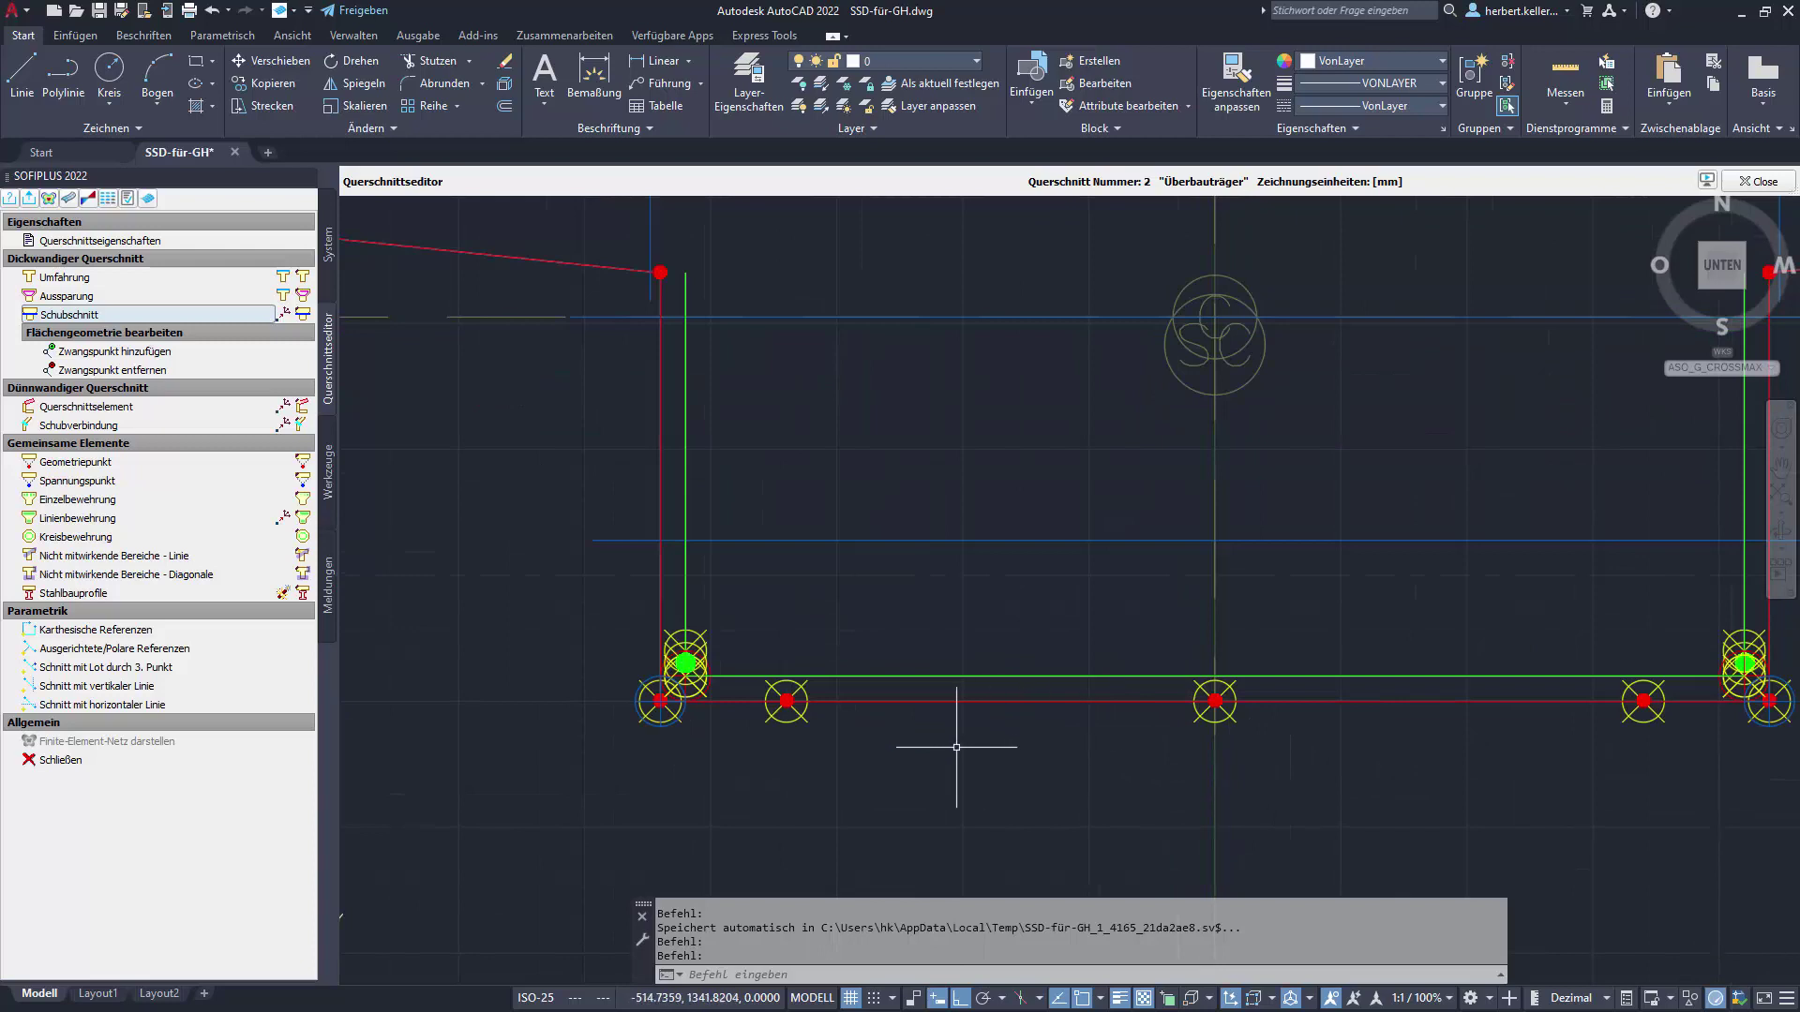
right_click(1005, 814)
click(941, 755)
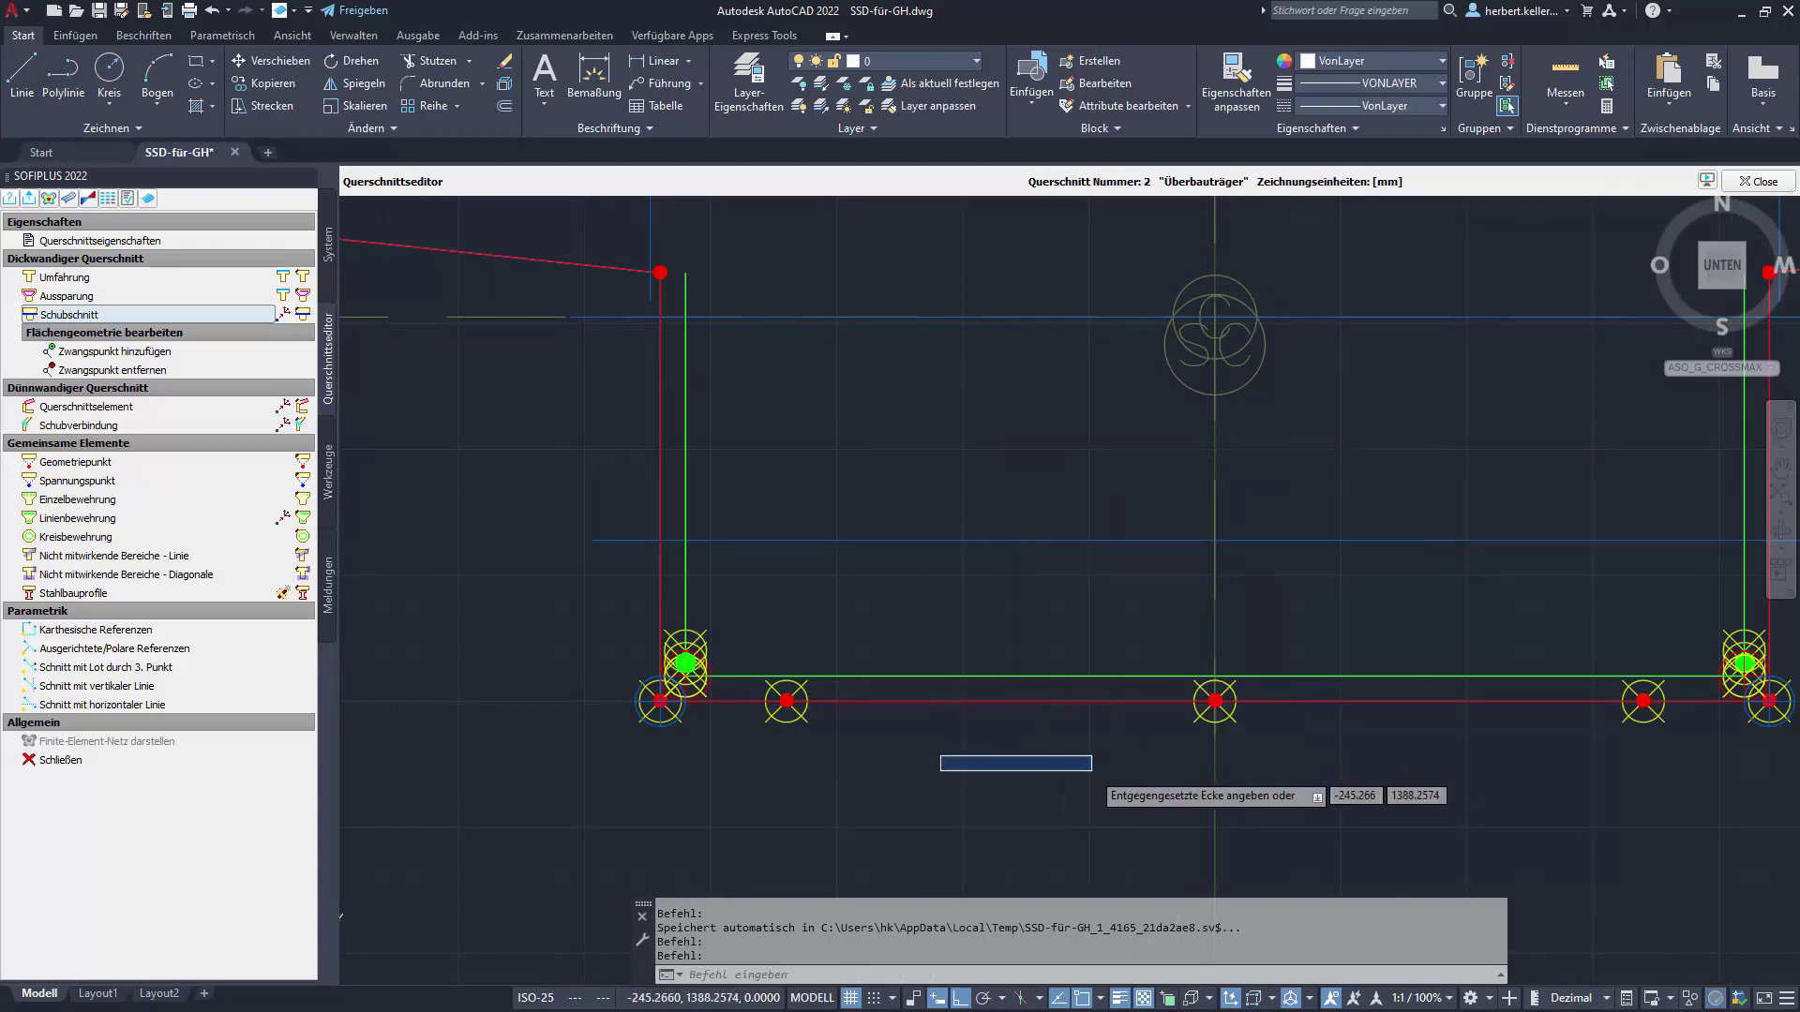
Examine the parametric references of the left bottom-edge point and the lower corner point of the left non-effective area in the section editor
key(Escape)
scroll(1056, 797, down, 3)
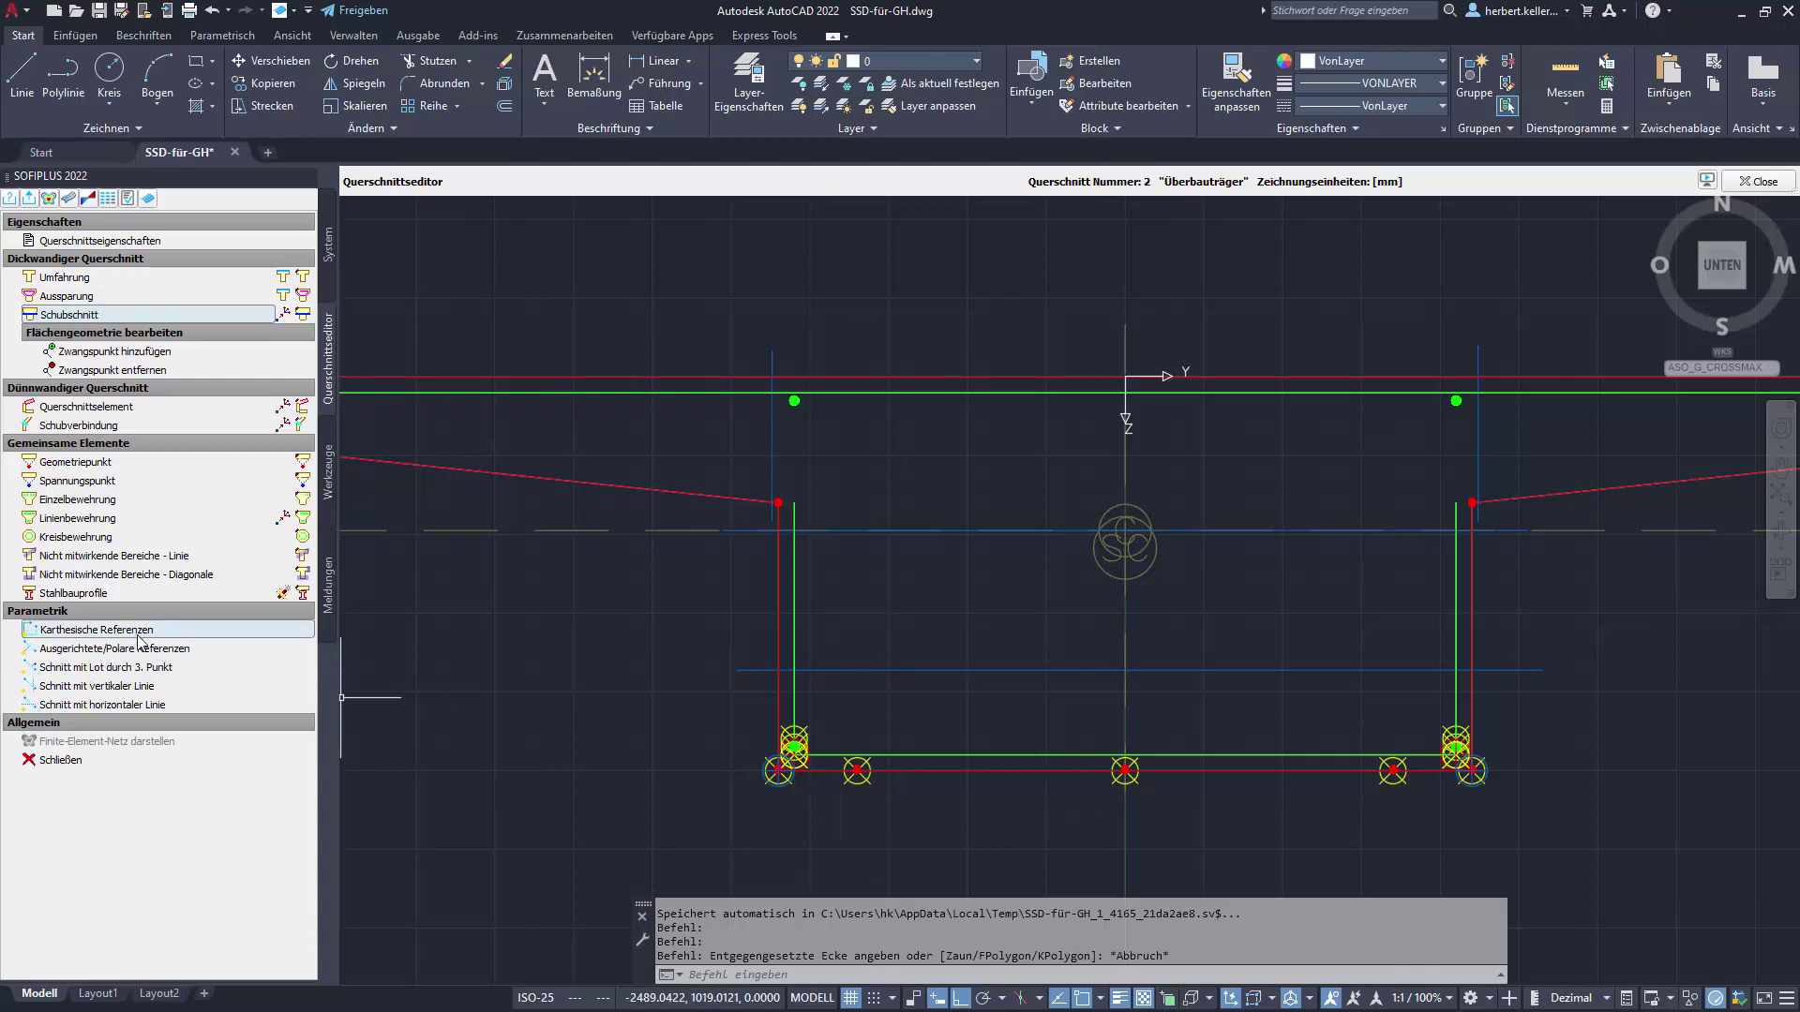
click(858, 785)
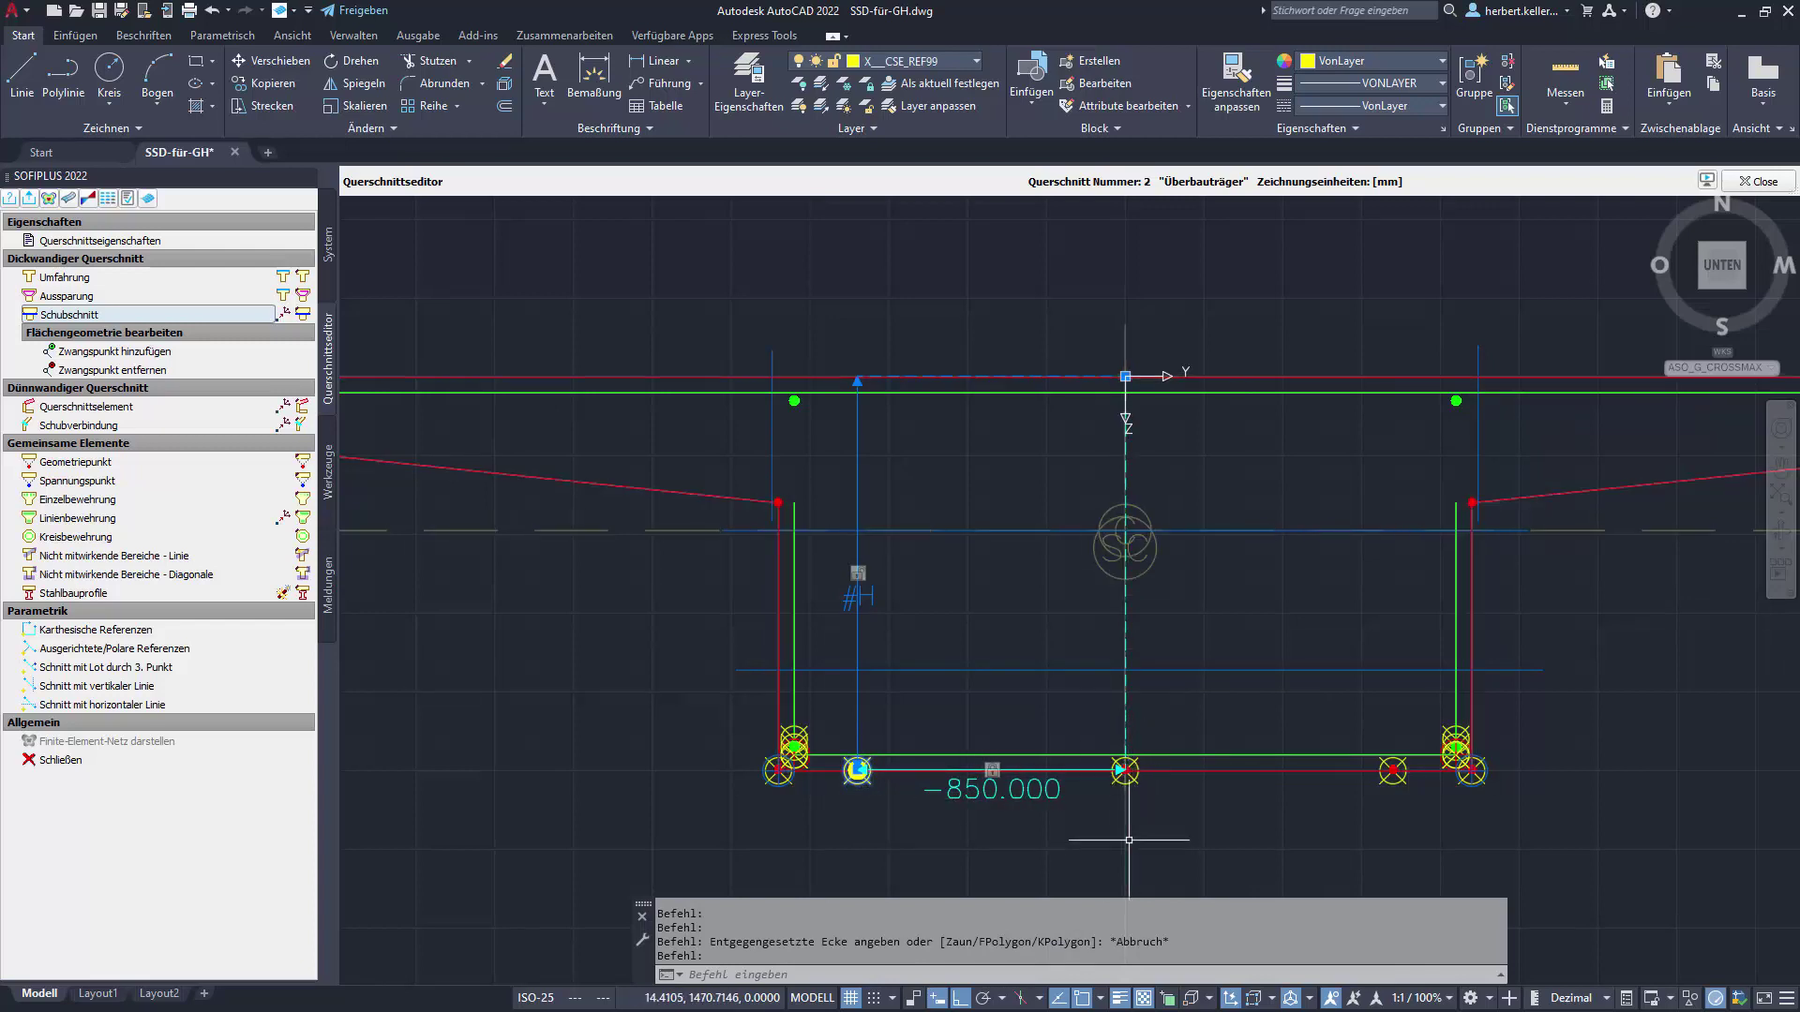
scroll(855, 605, up, 2)
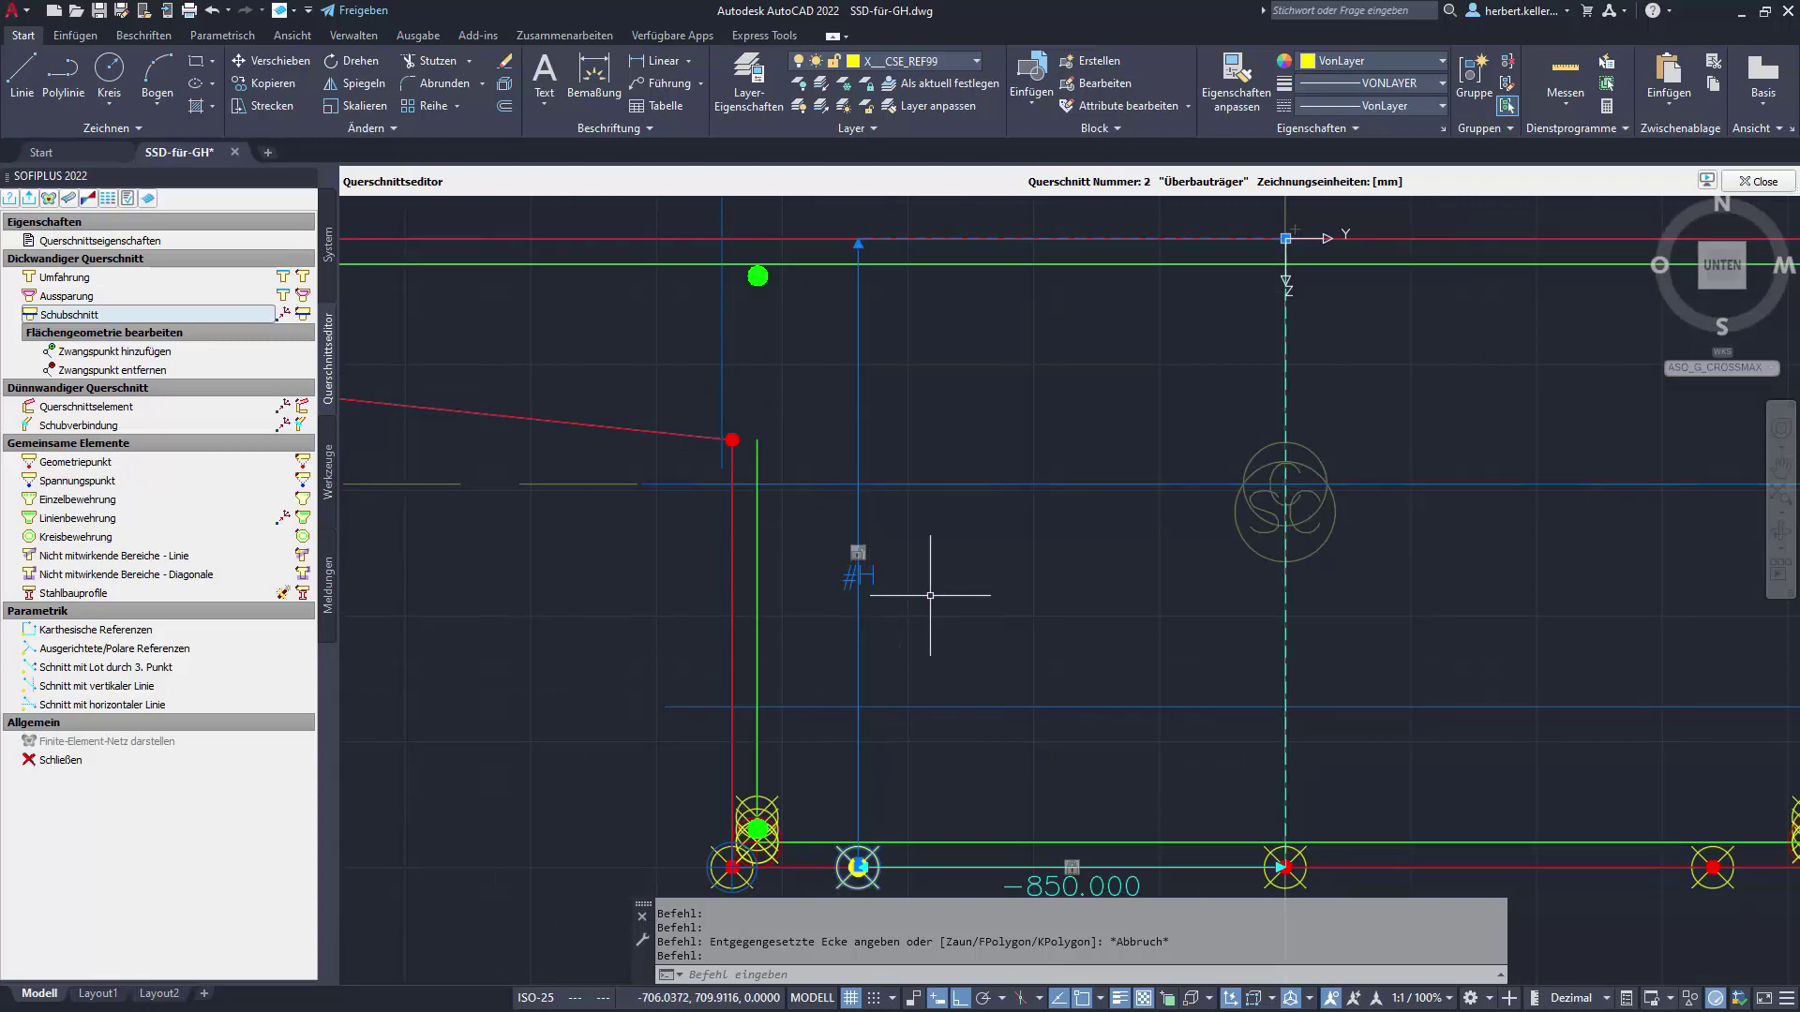
scroll(930, 600, down, 2)
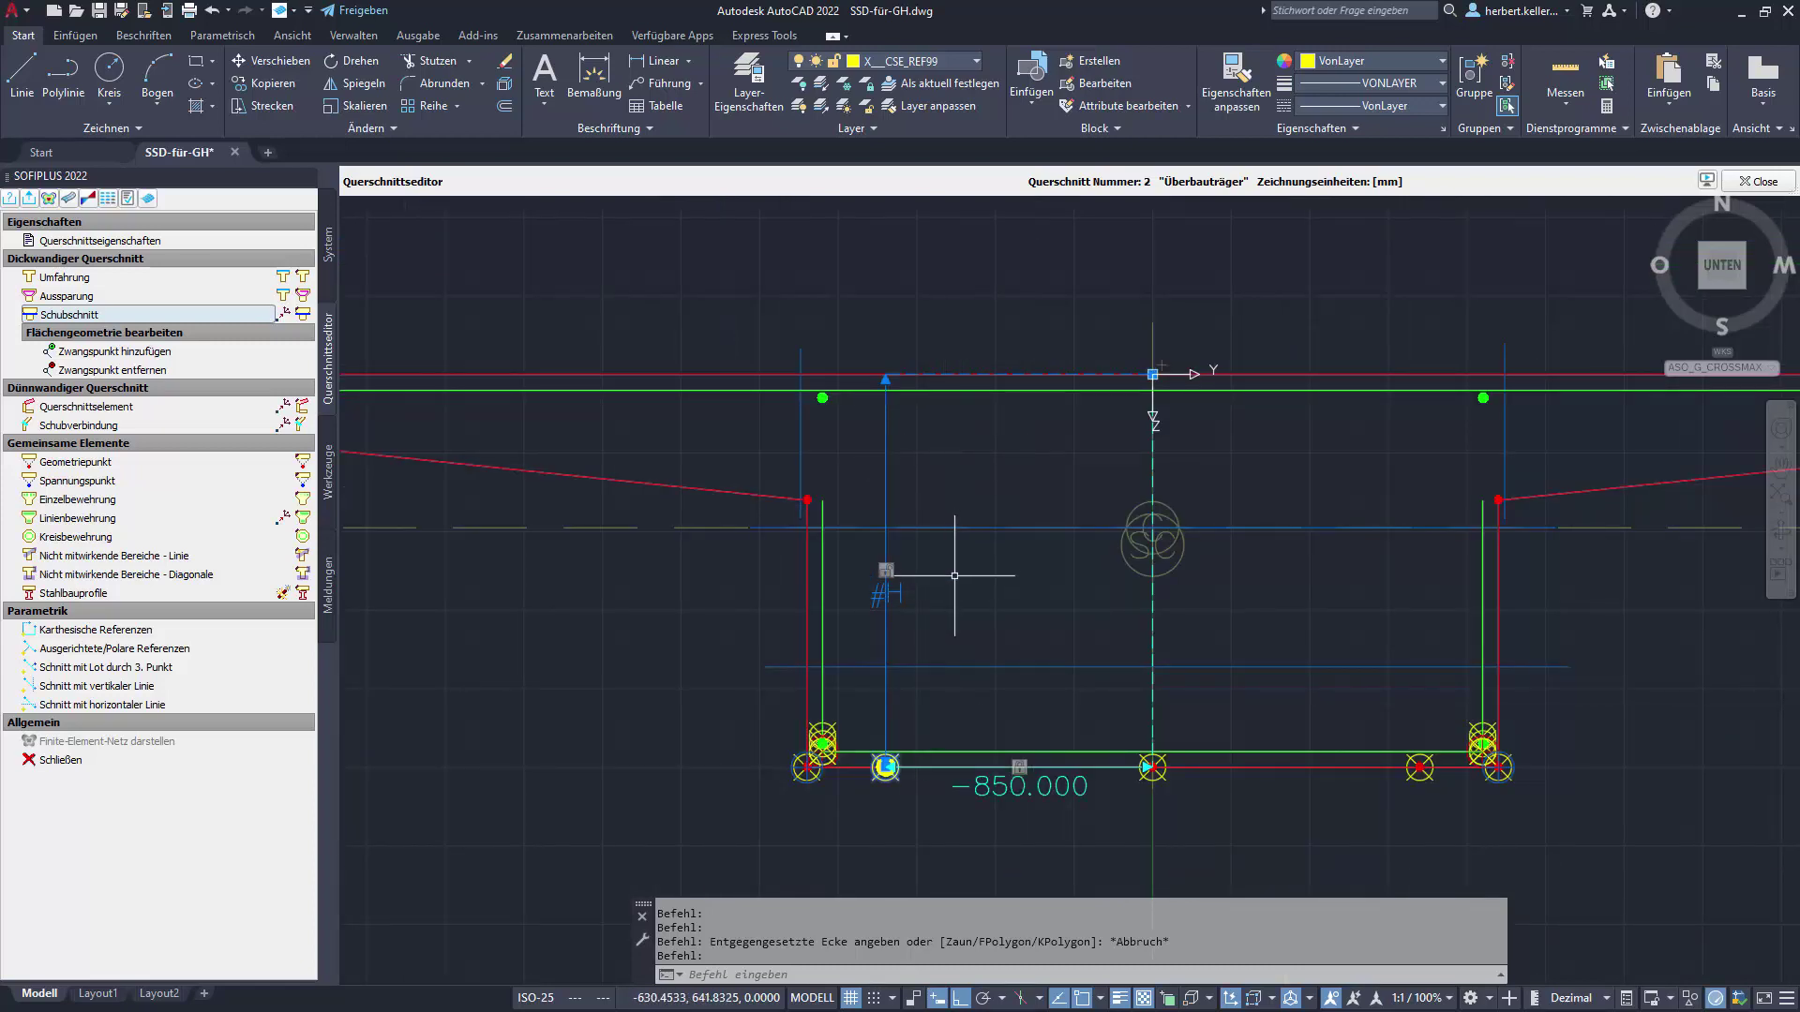
scroll(970, 586, down, 3)
scroll(976, 590, up, 2)
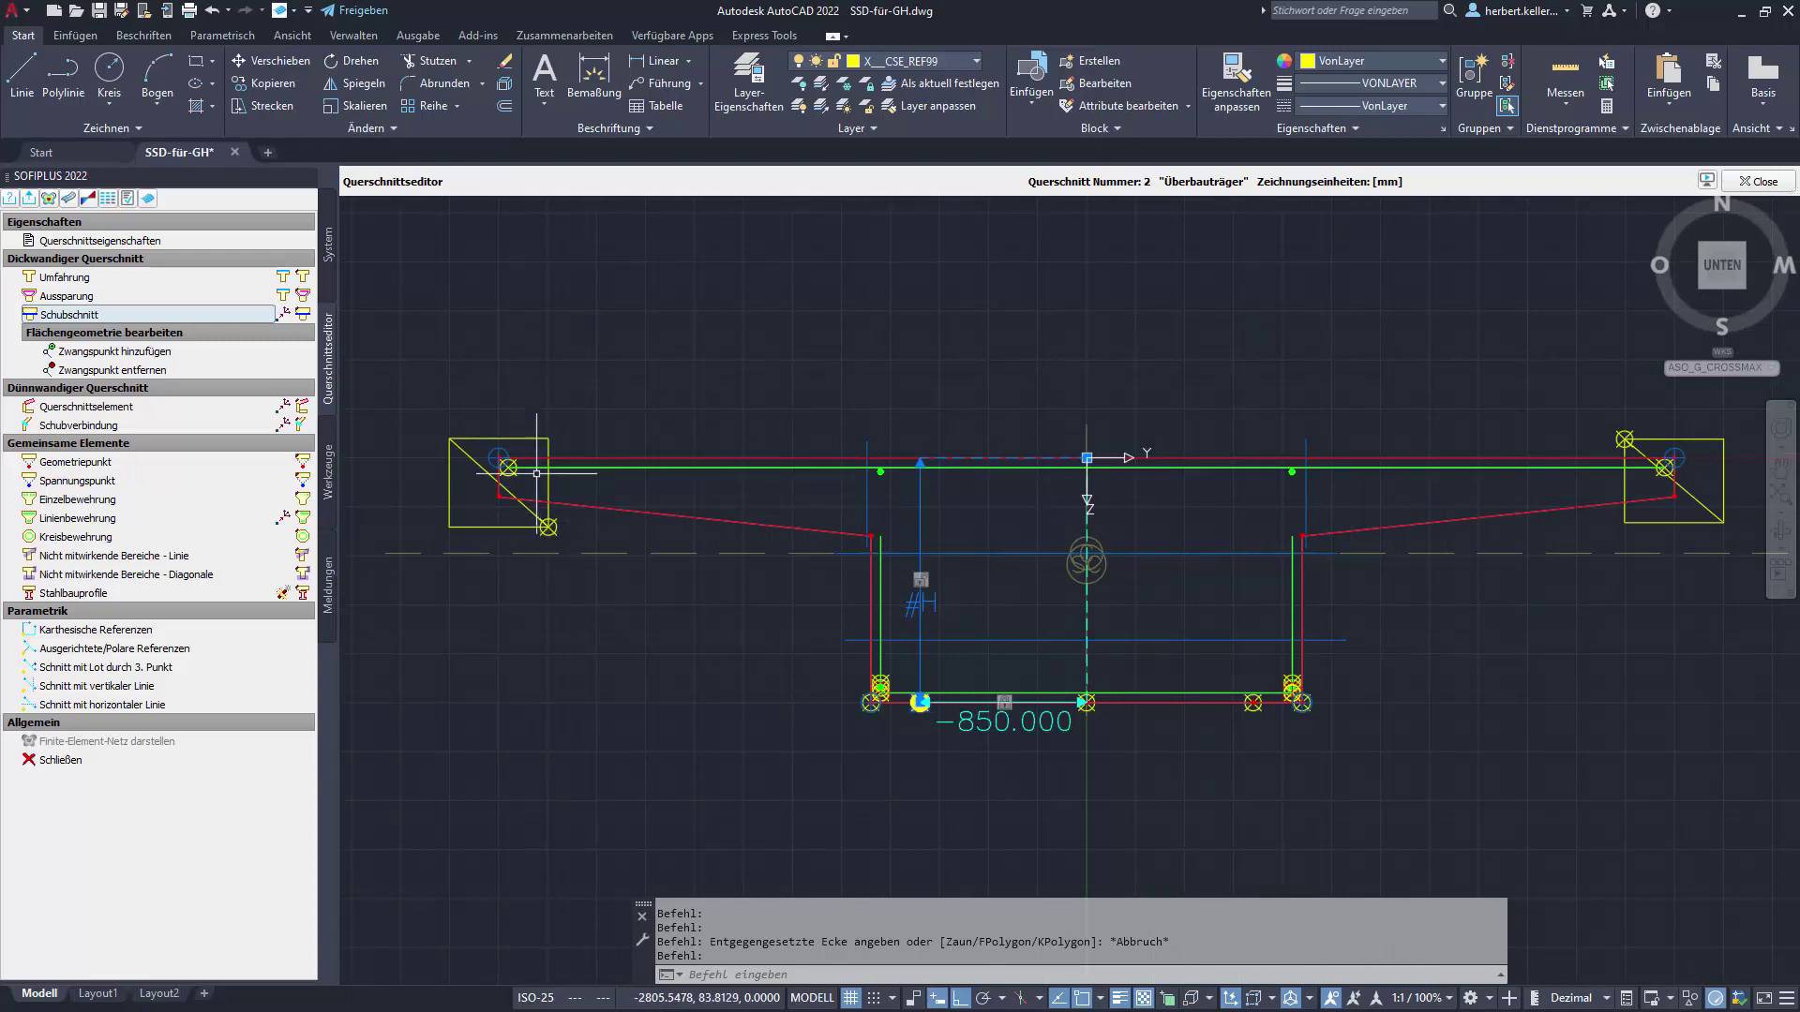
click(550, 526)
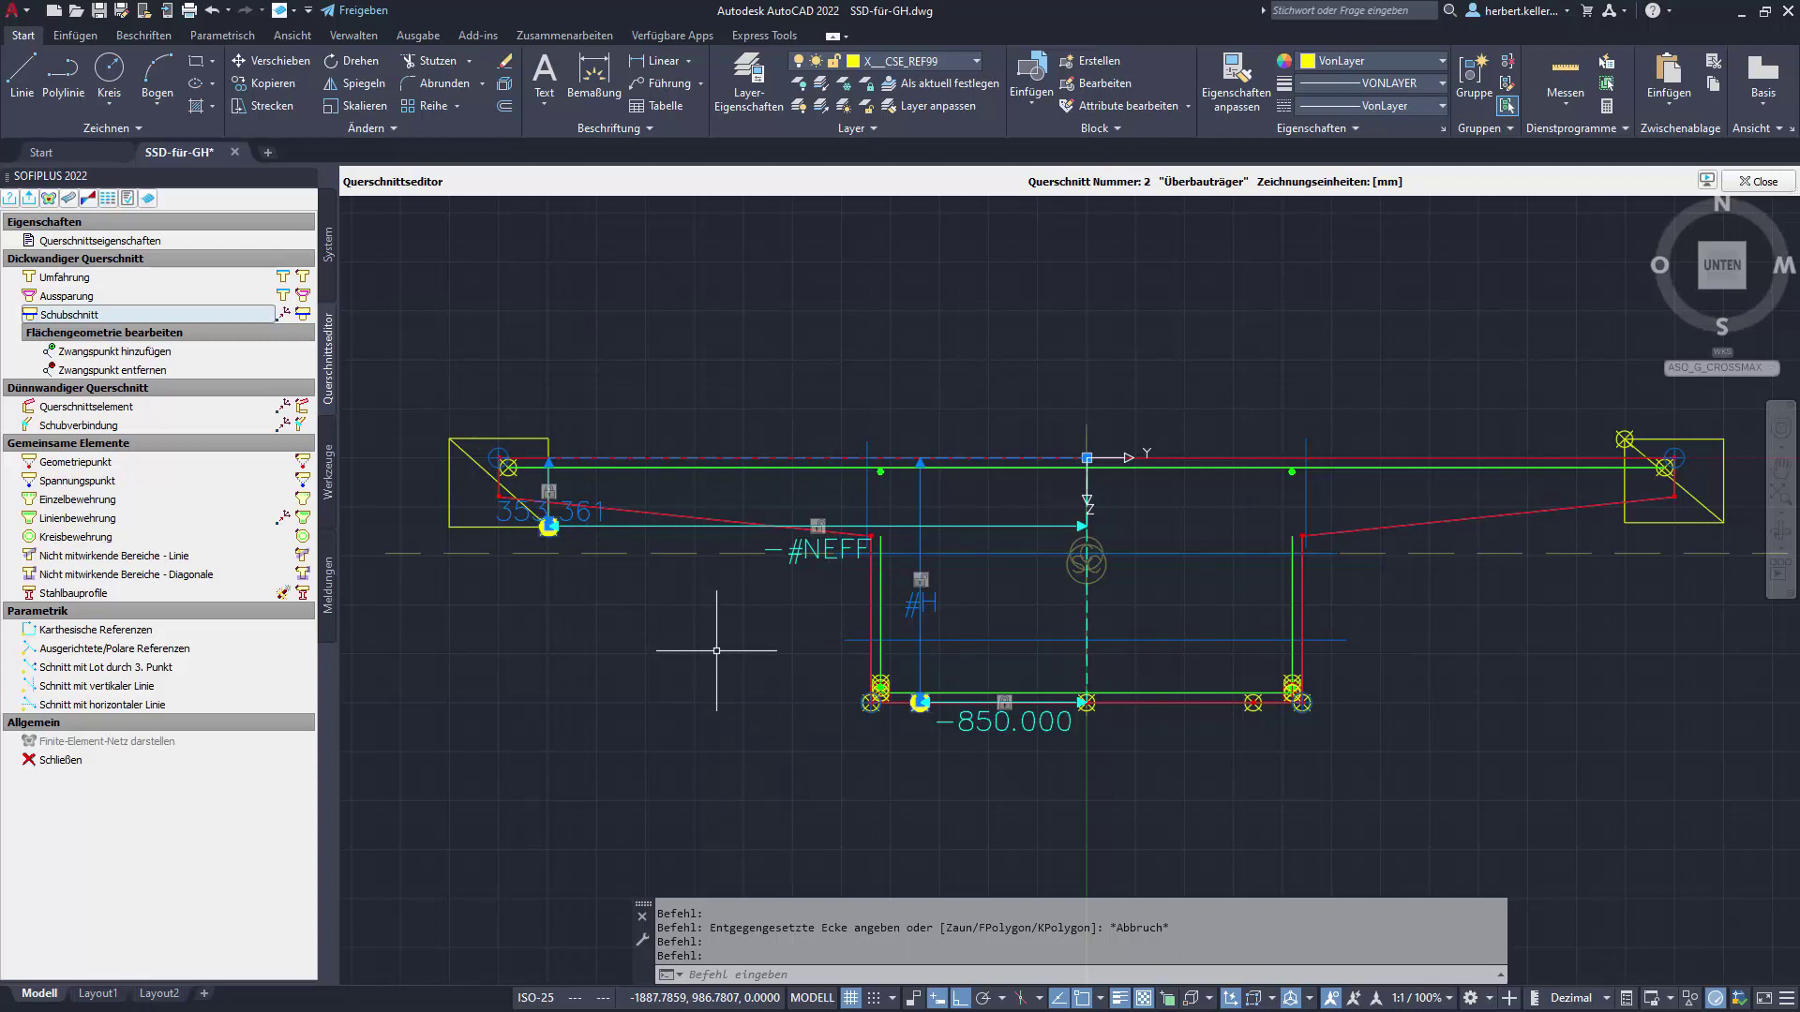
key(Escape)
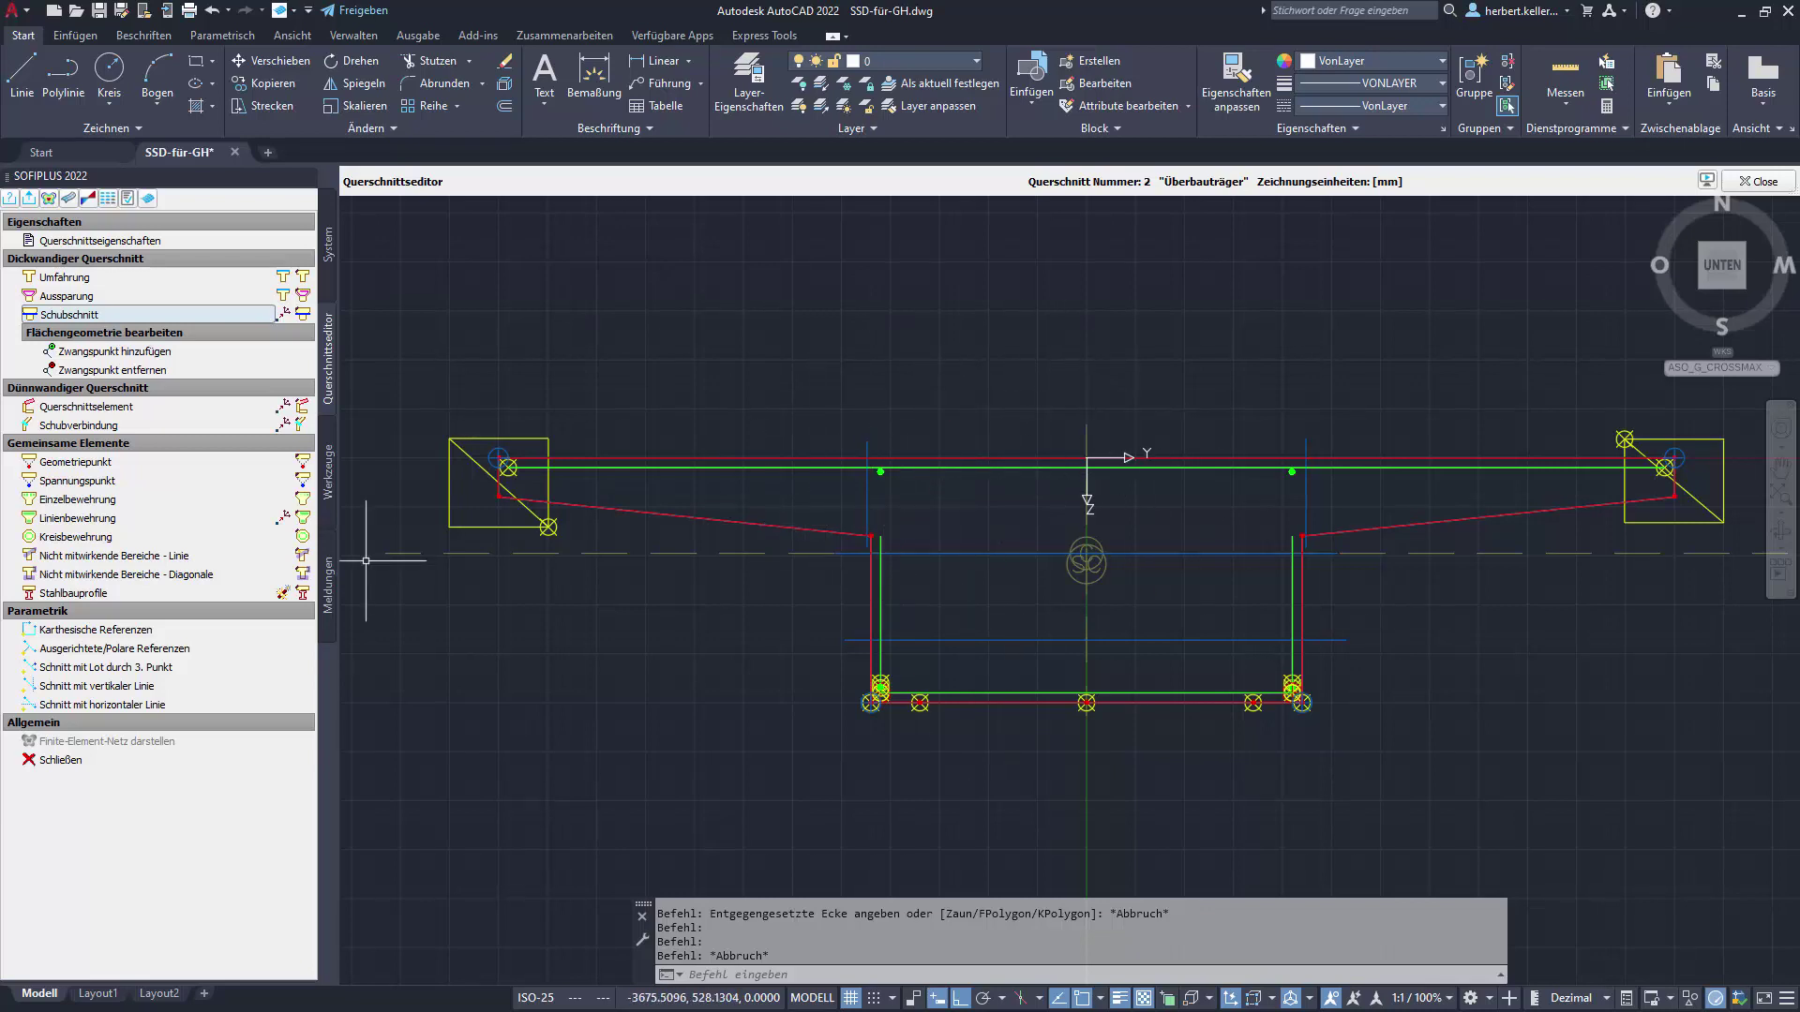
Switch to SOFiSTiK Structural Desktop and open the Querschnitte report at cross-section 2 "Überbauträger"
key(alt+Tab)
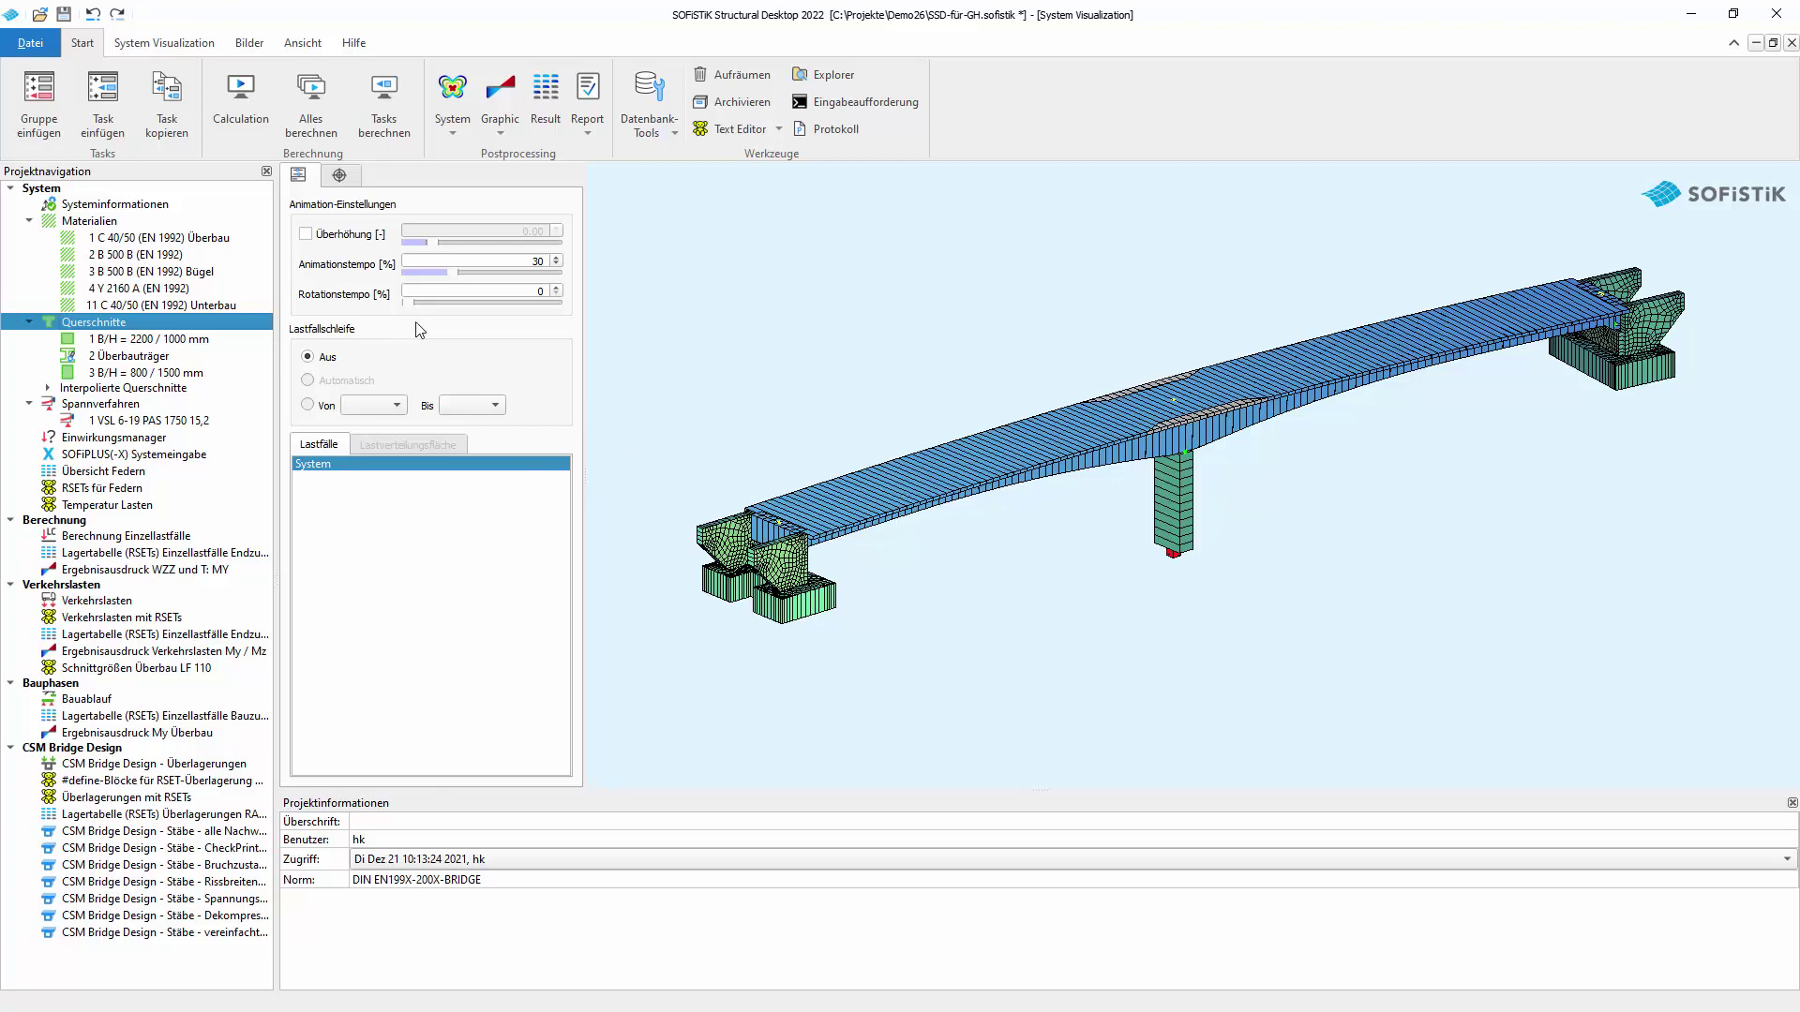
click(591, 131)
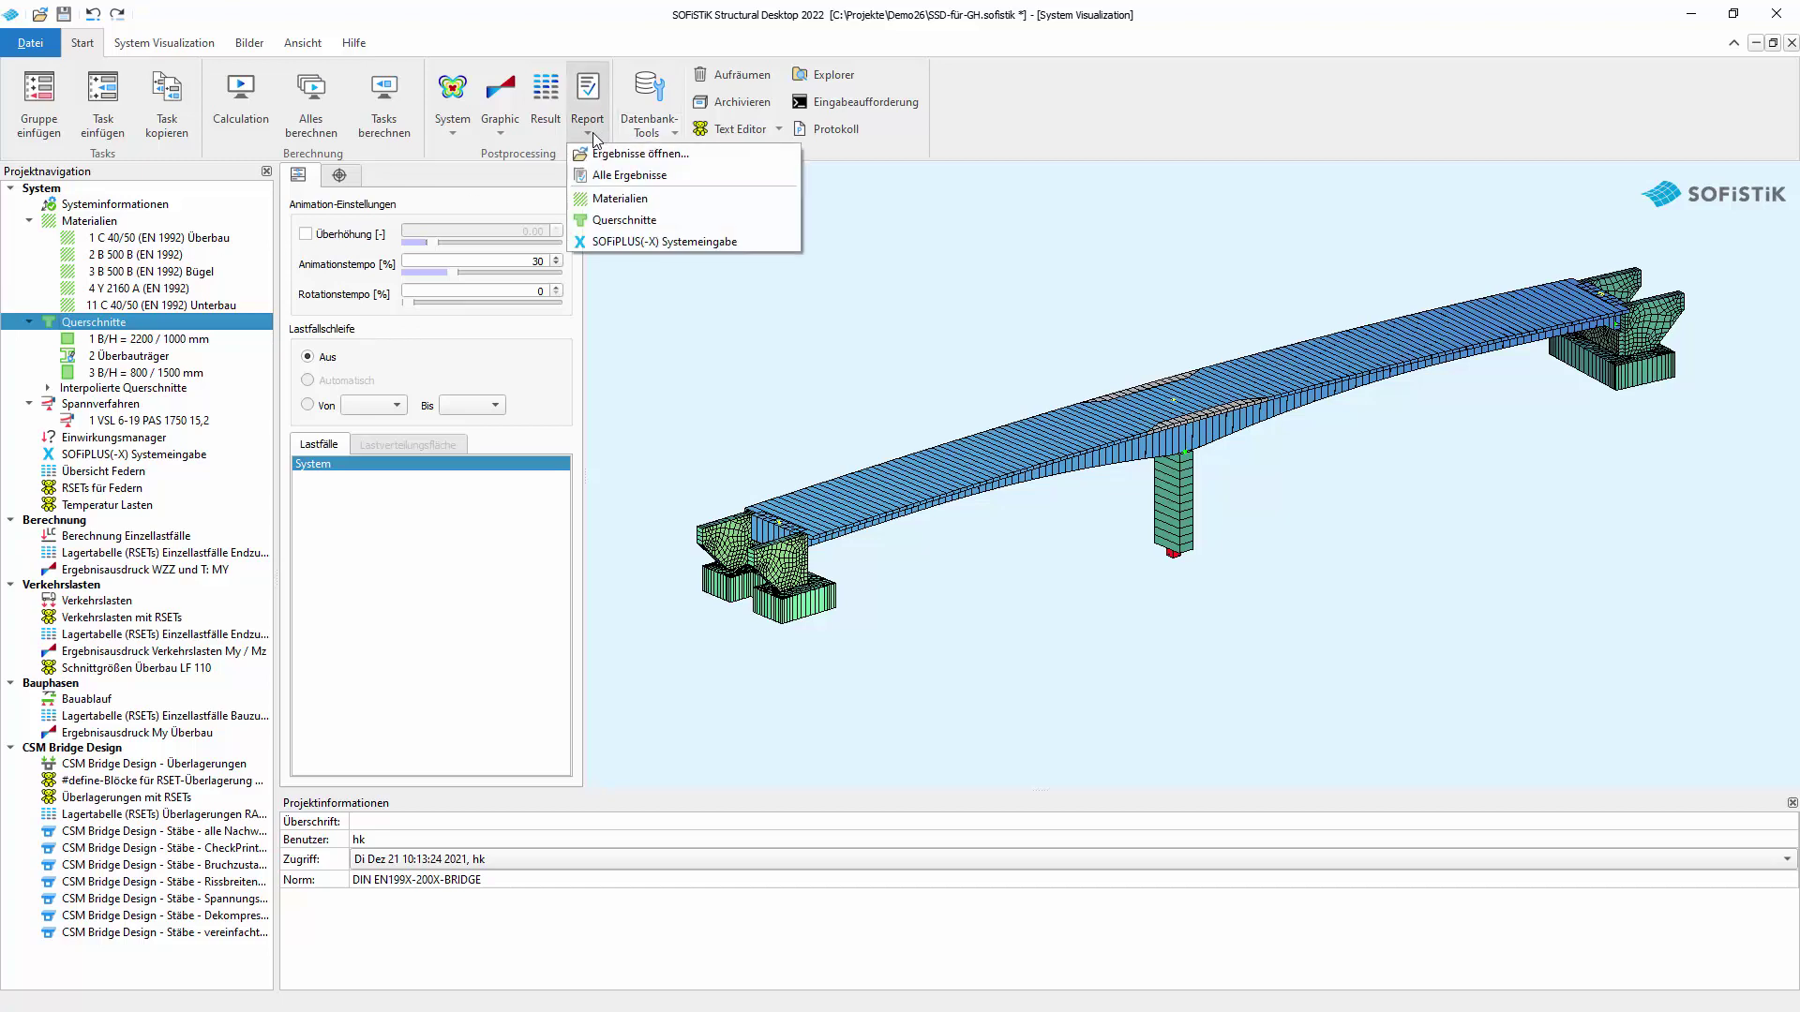
click(638, 225)
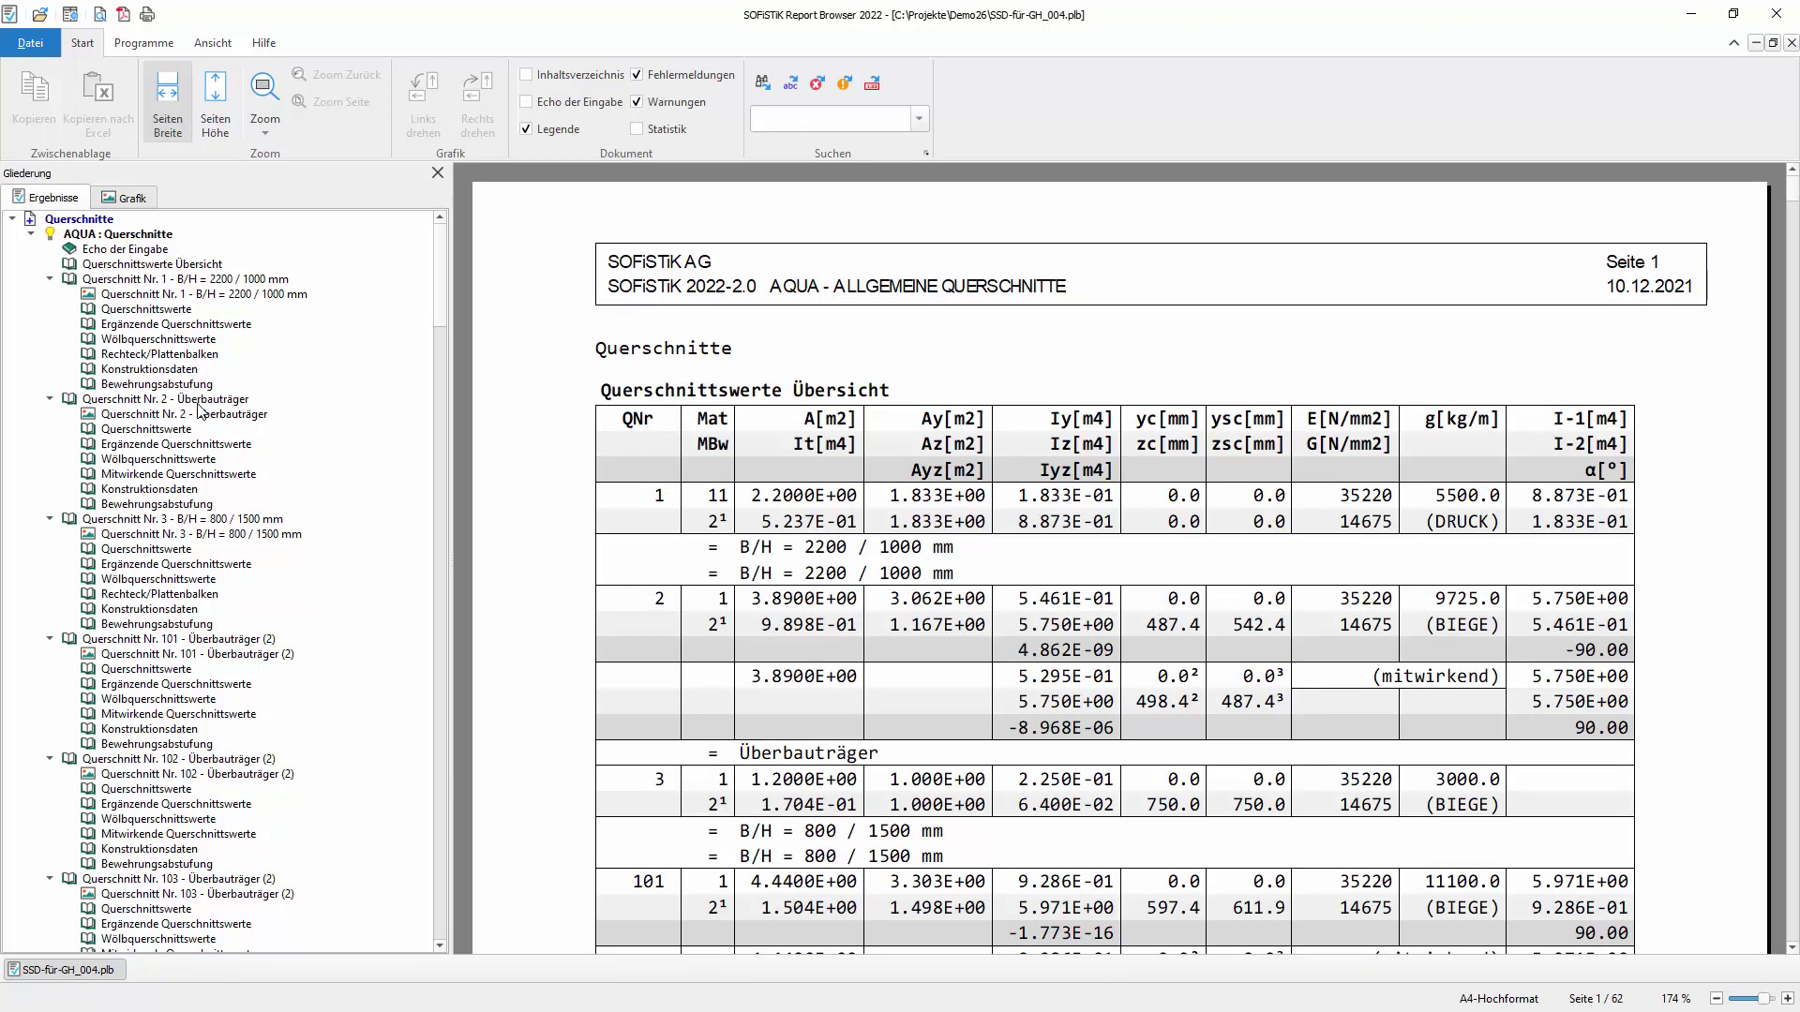
click(165, 399)
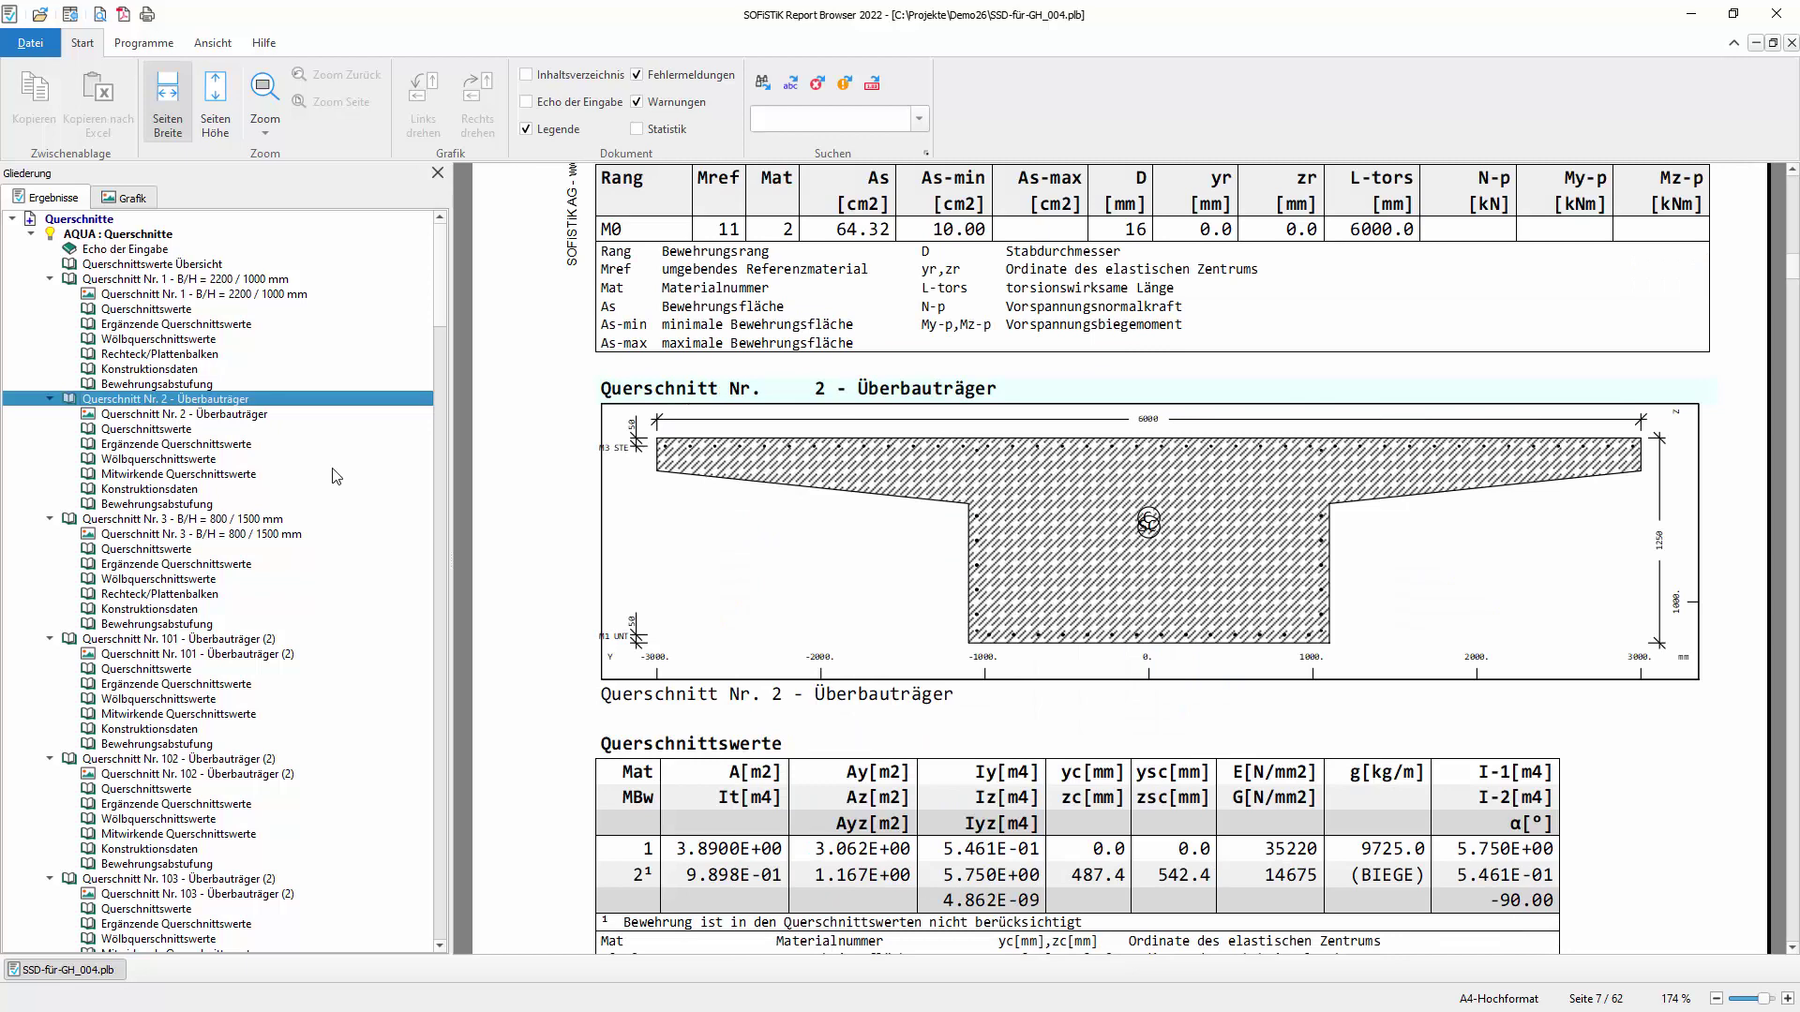
Compare the drawings and heights of the interpolated cross-sections 101, 102 and 106 "Überbauträger (2)" in the report
click(219, 642)
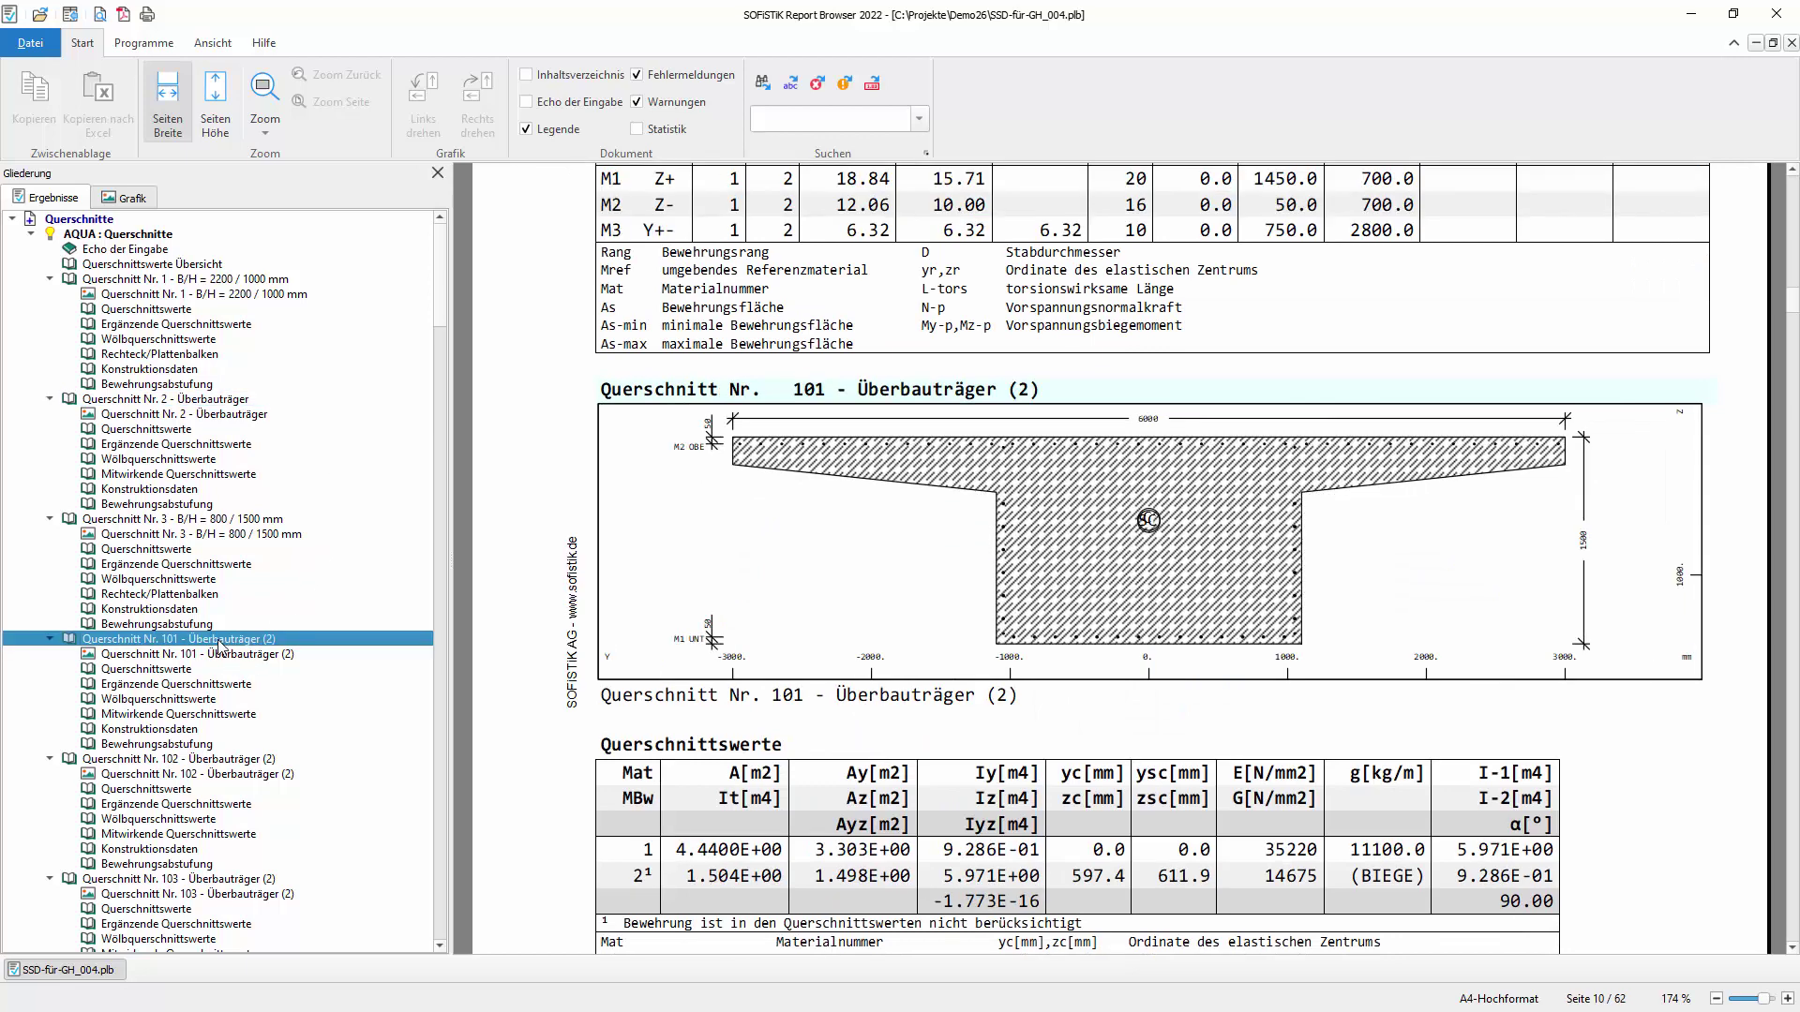
scroll(892, 517, down, 2)
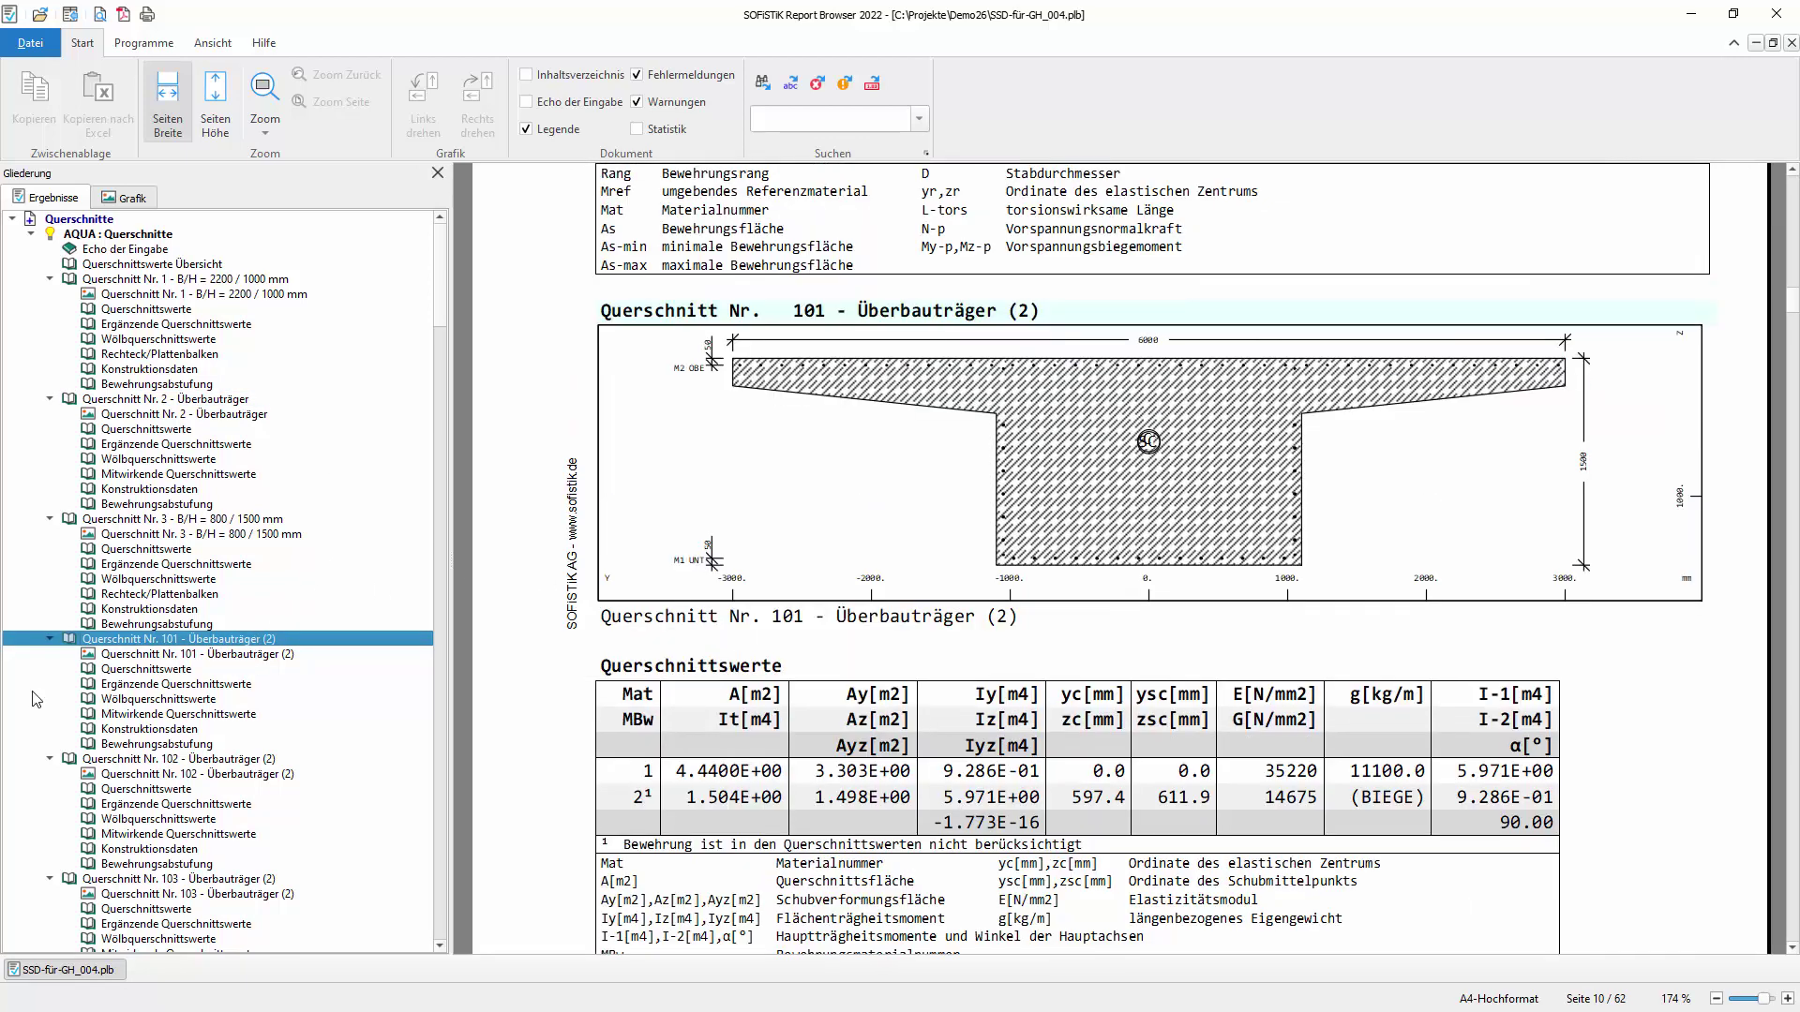
scroll(220, 667, down, 7)
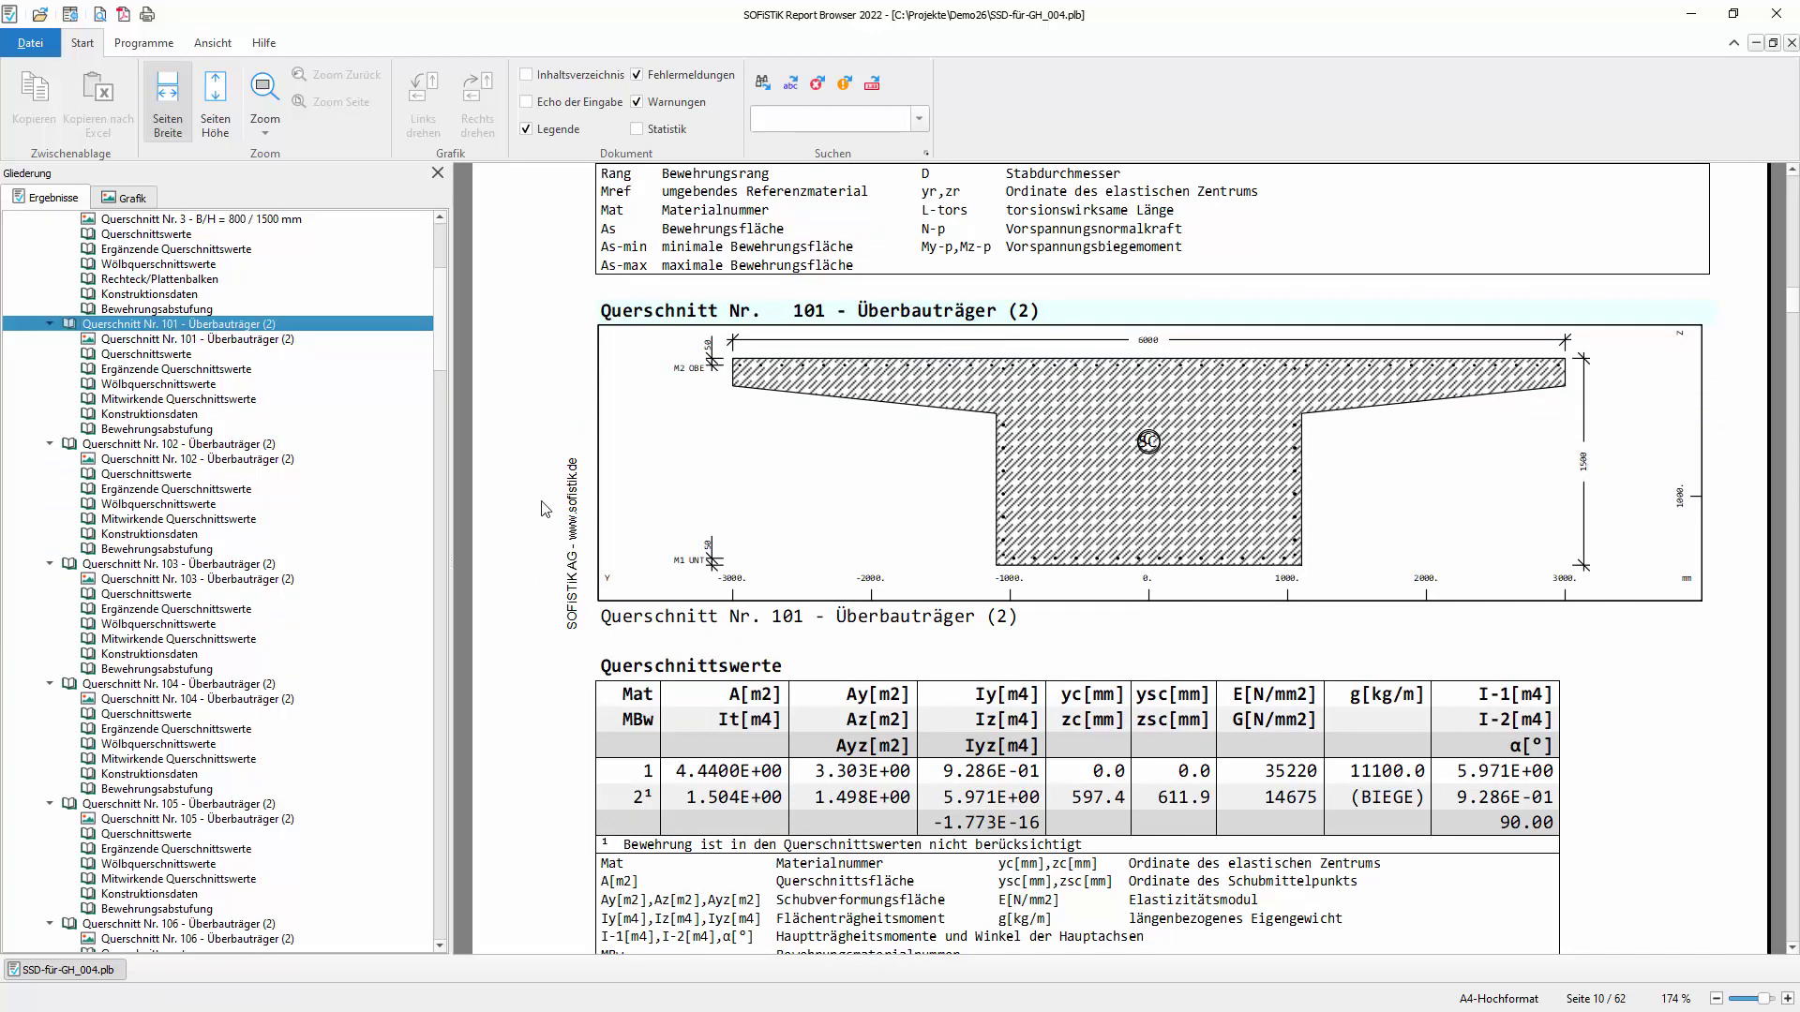
click(179, 446)
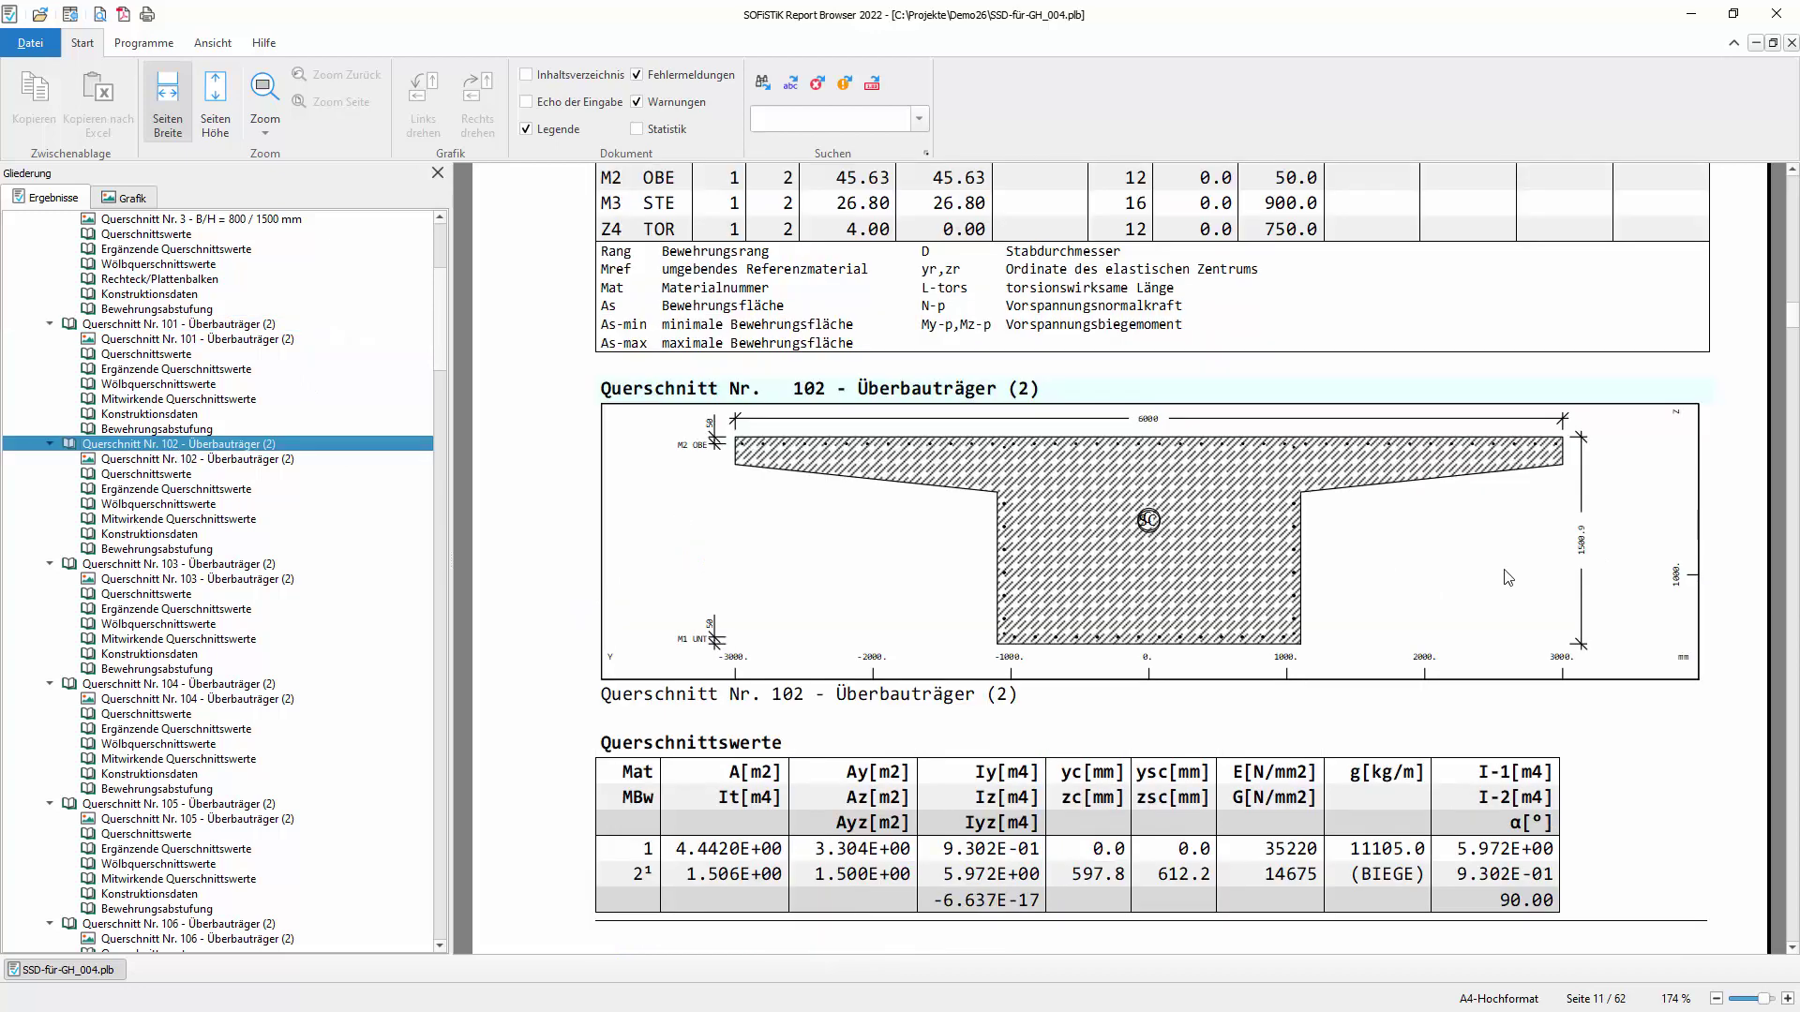
scroll(197, 684, down, 6)
scroll(197, 684, down, 3)
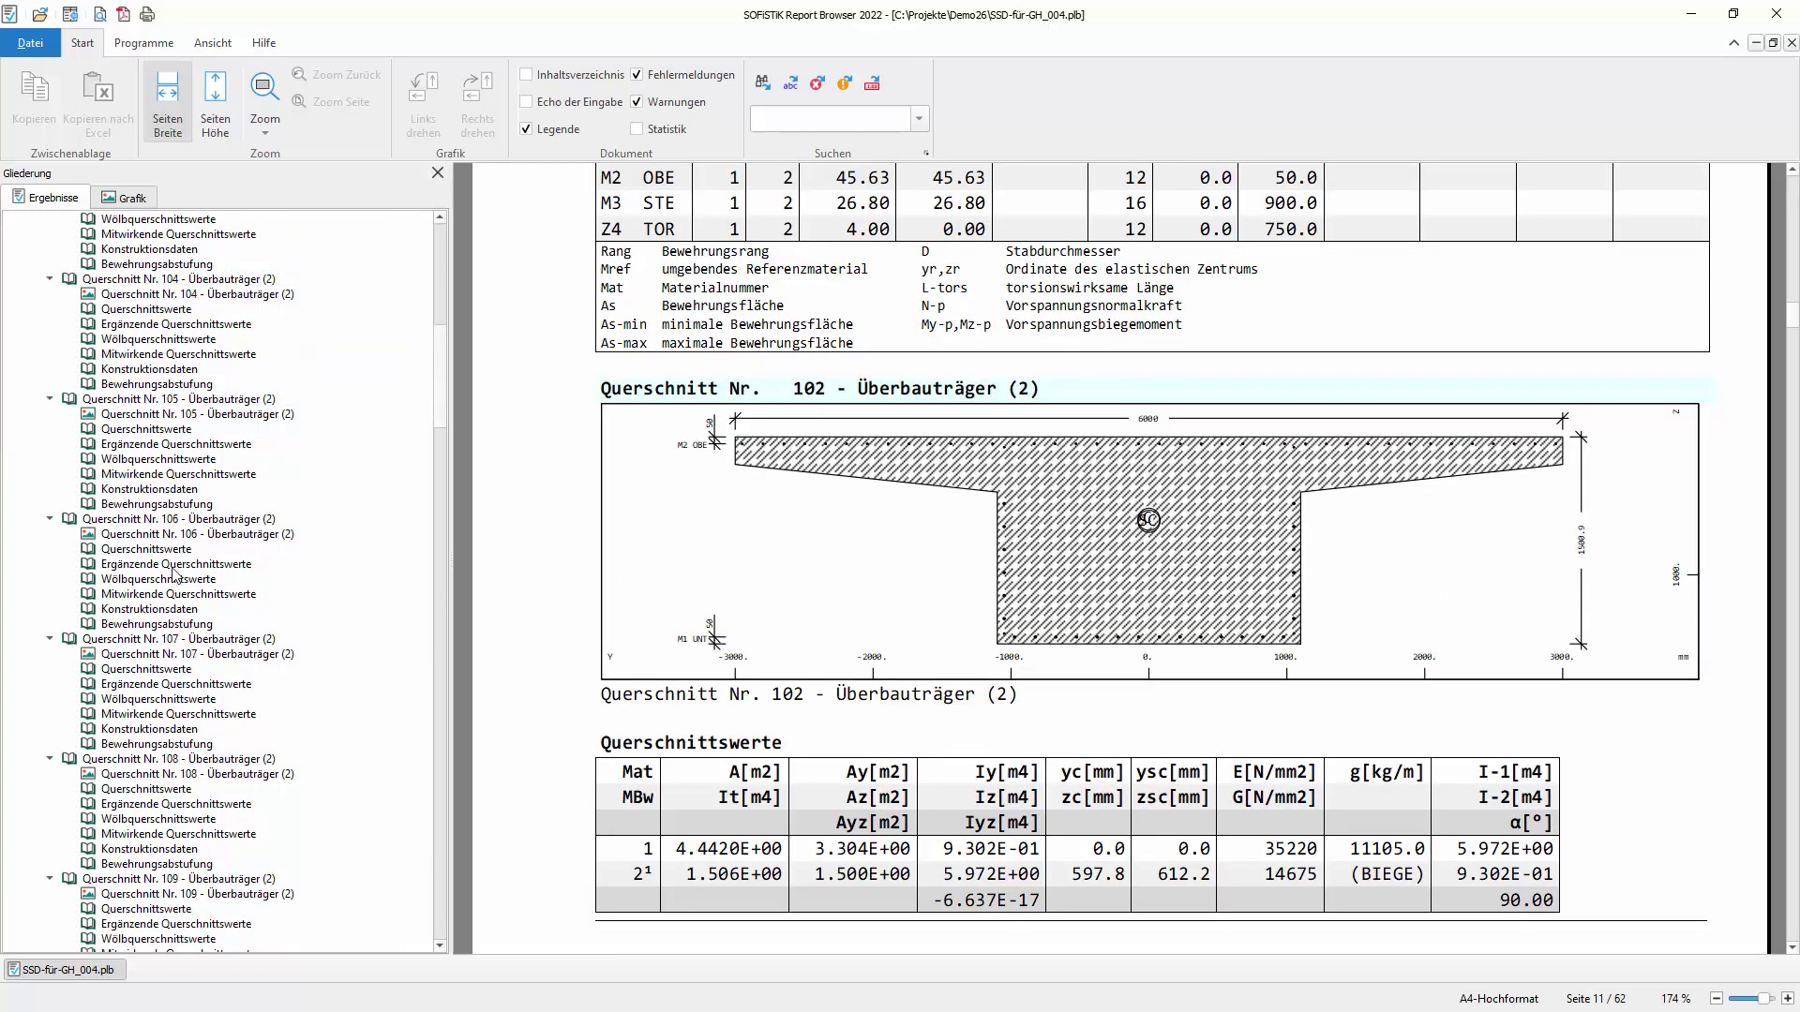
click(183, 519)
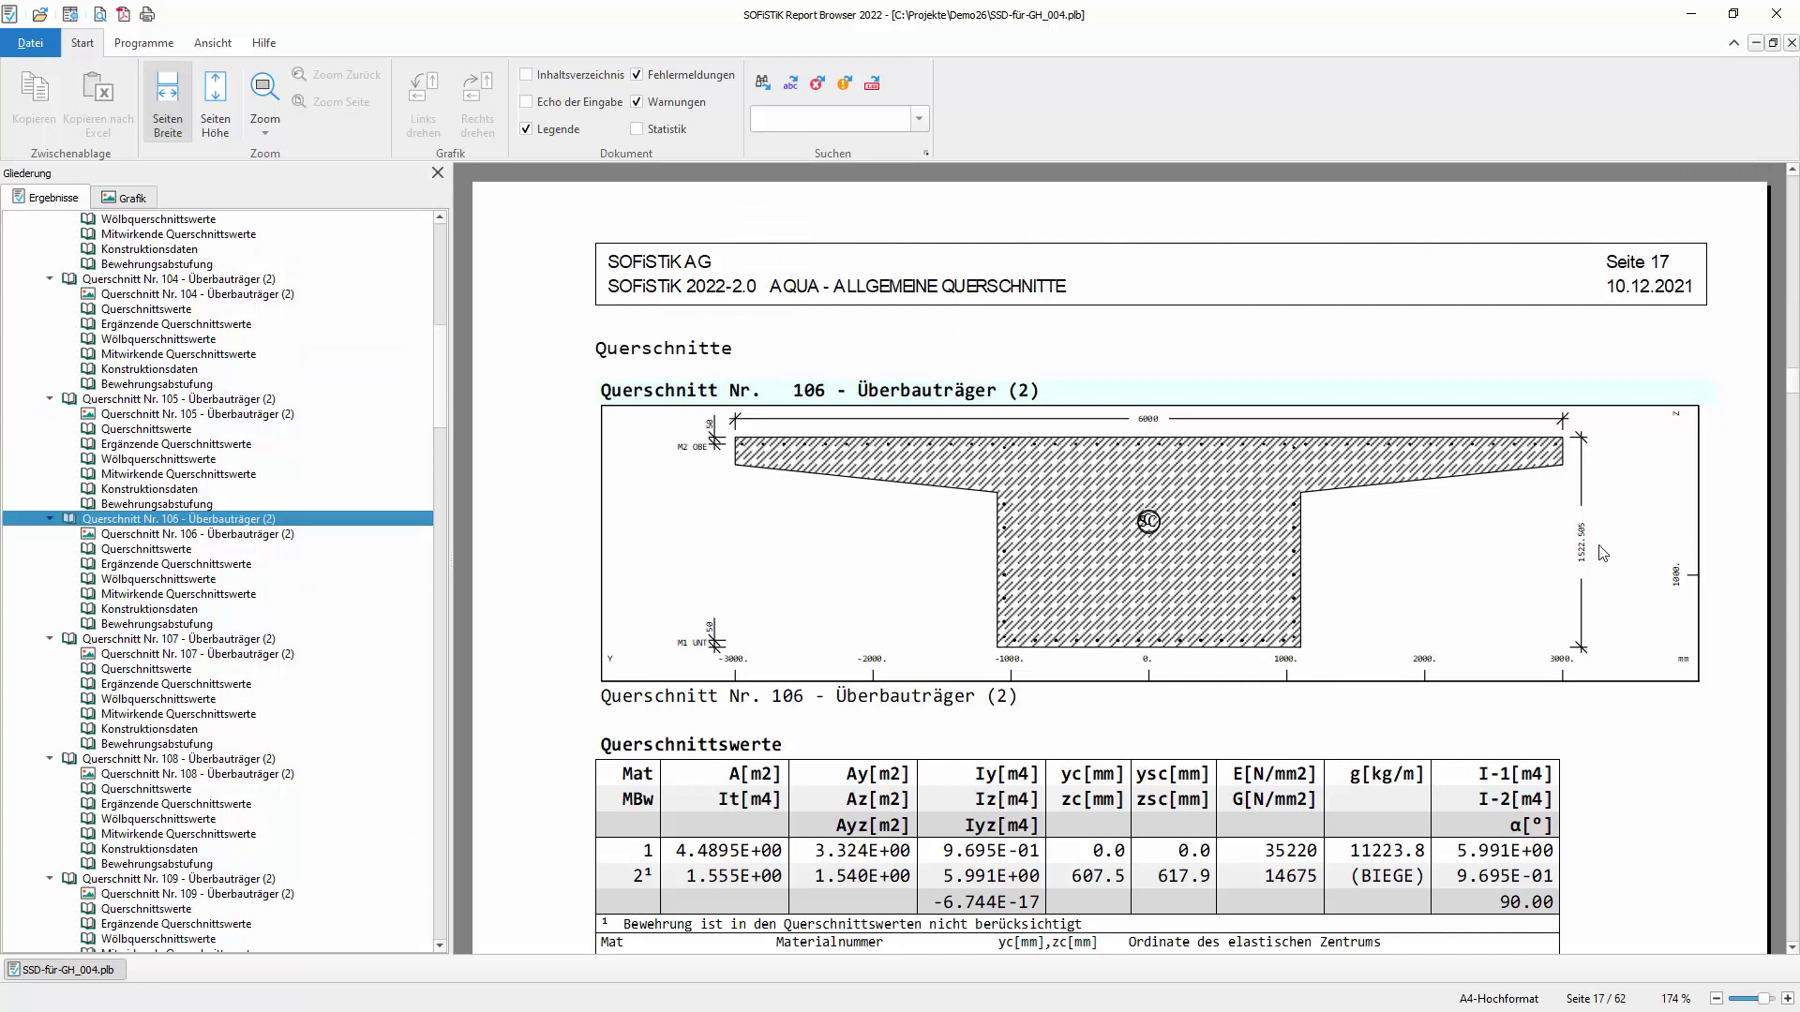
scroll(368, 693, down, 5)
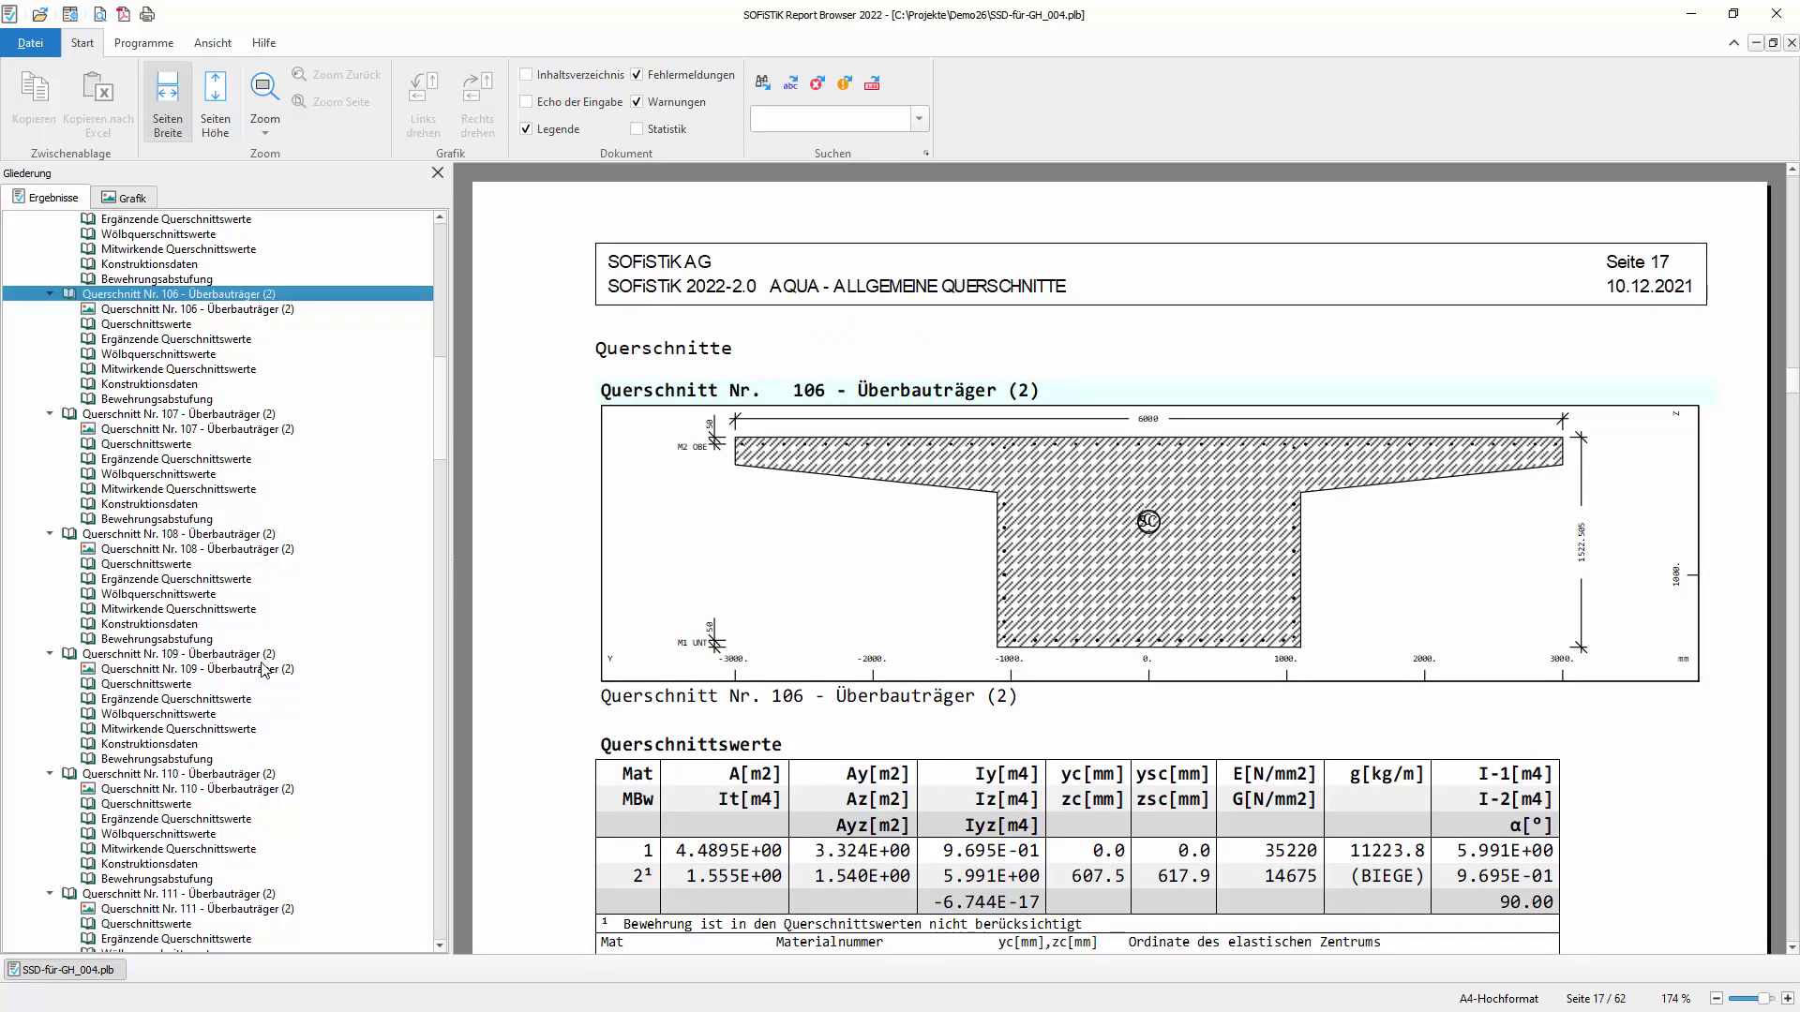
scroll(216, 481, up, 5)
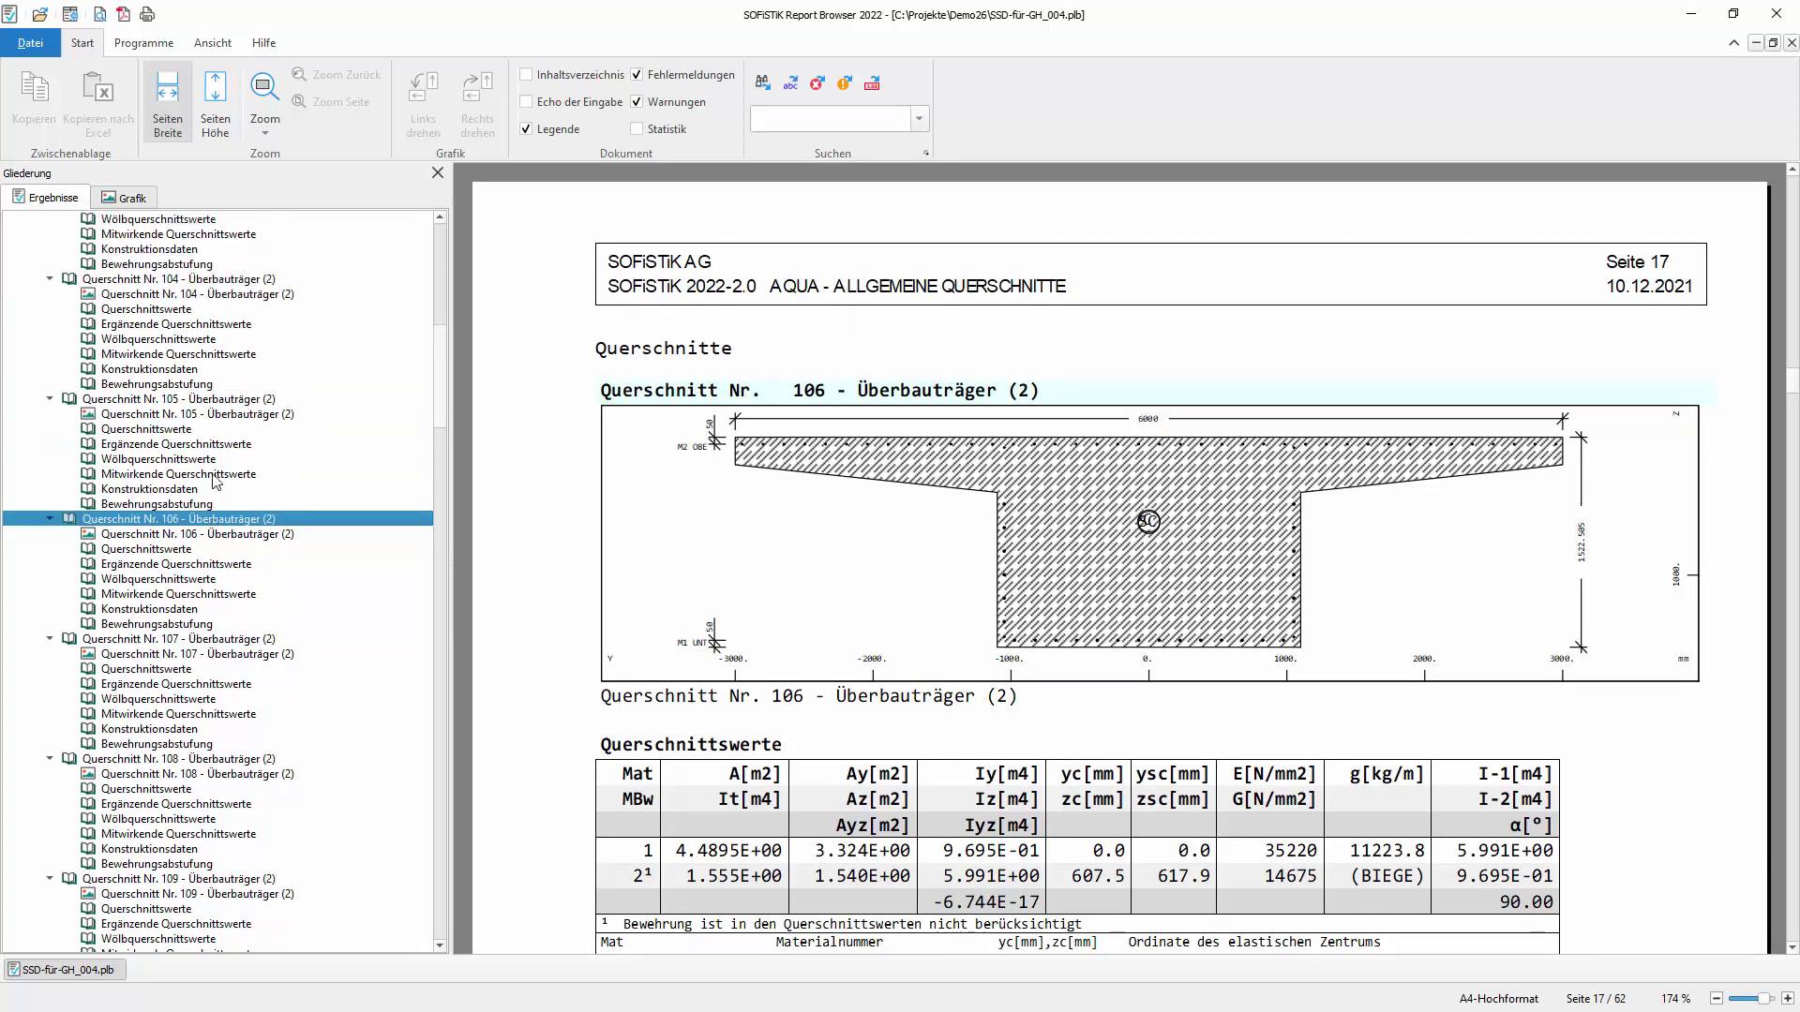
scroll(216, 481, up, 5)
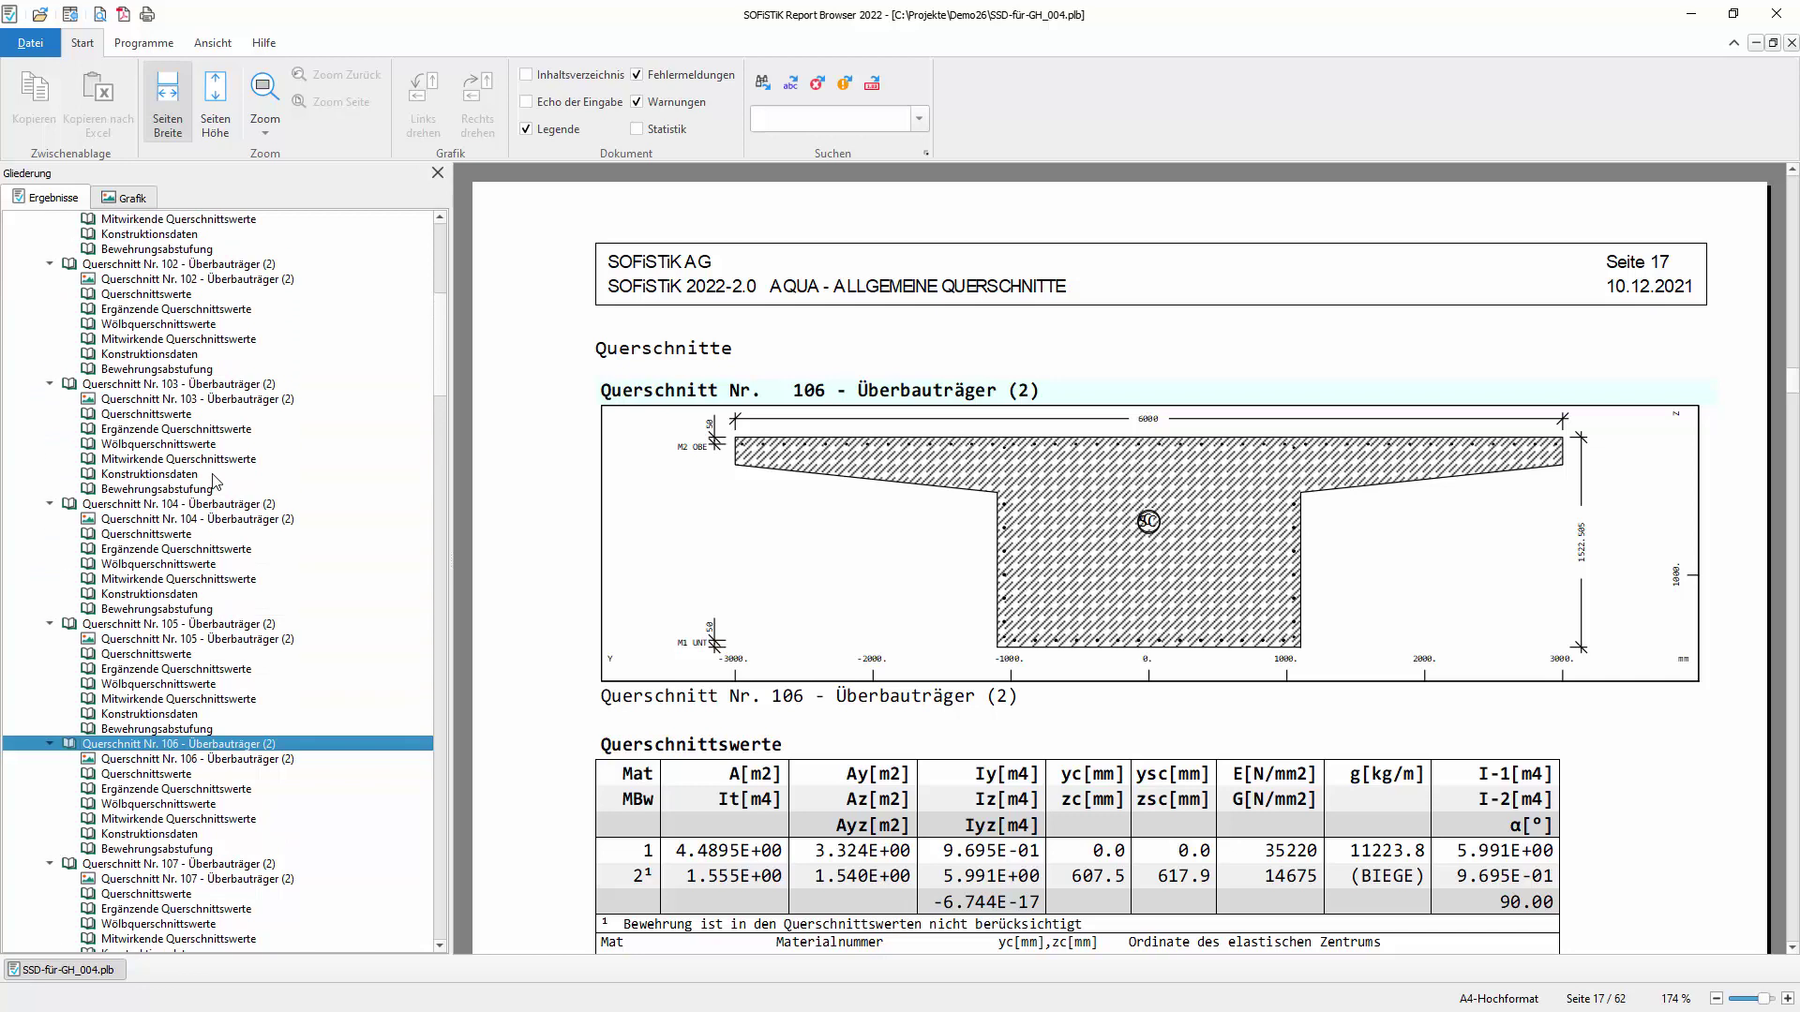
scroll(267, 528, up, 10)
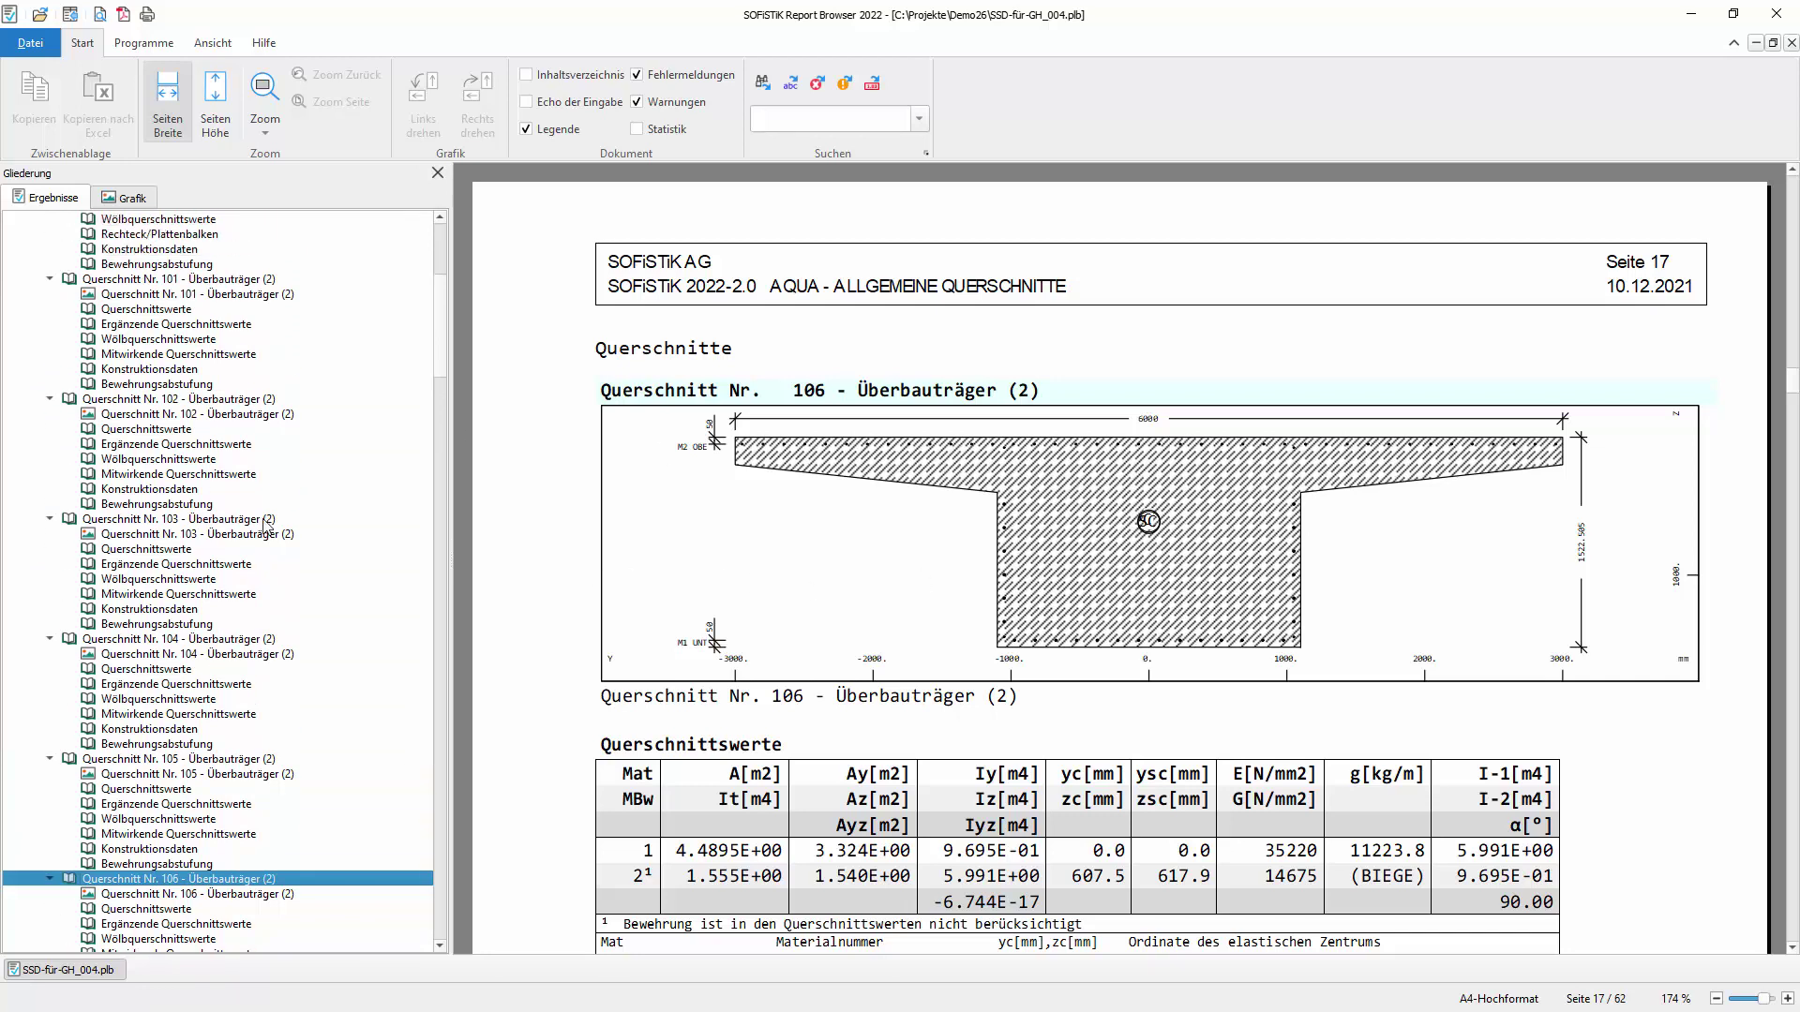
Switch to Grasshopper and wire a panel containing SSD-für-GH.cdb to ReadSectionCdb's Cdb File input, making room for it on the canvas
click(129, 590)
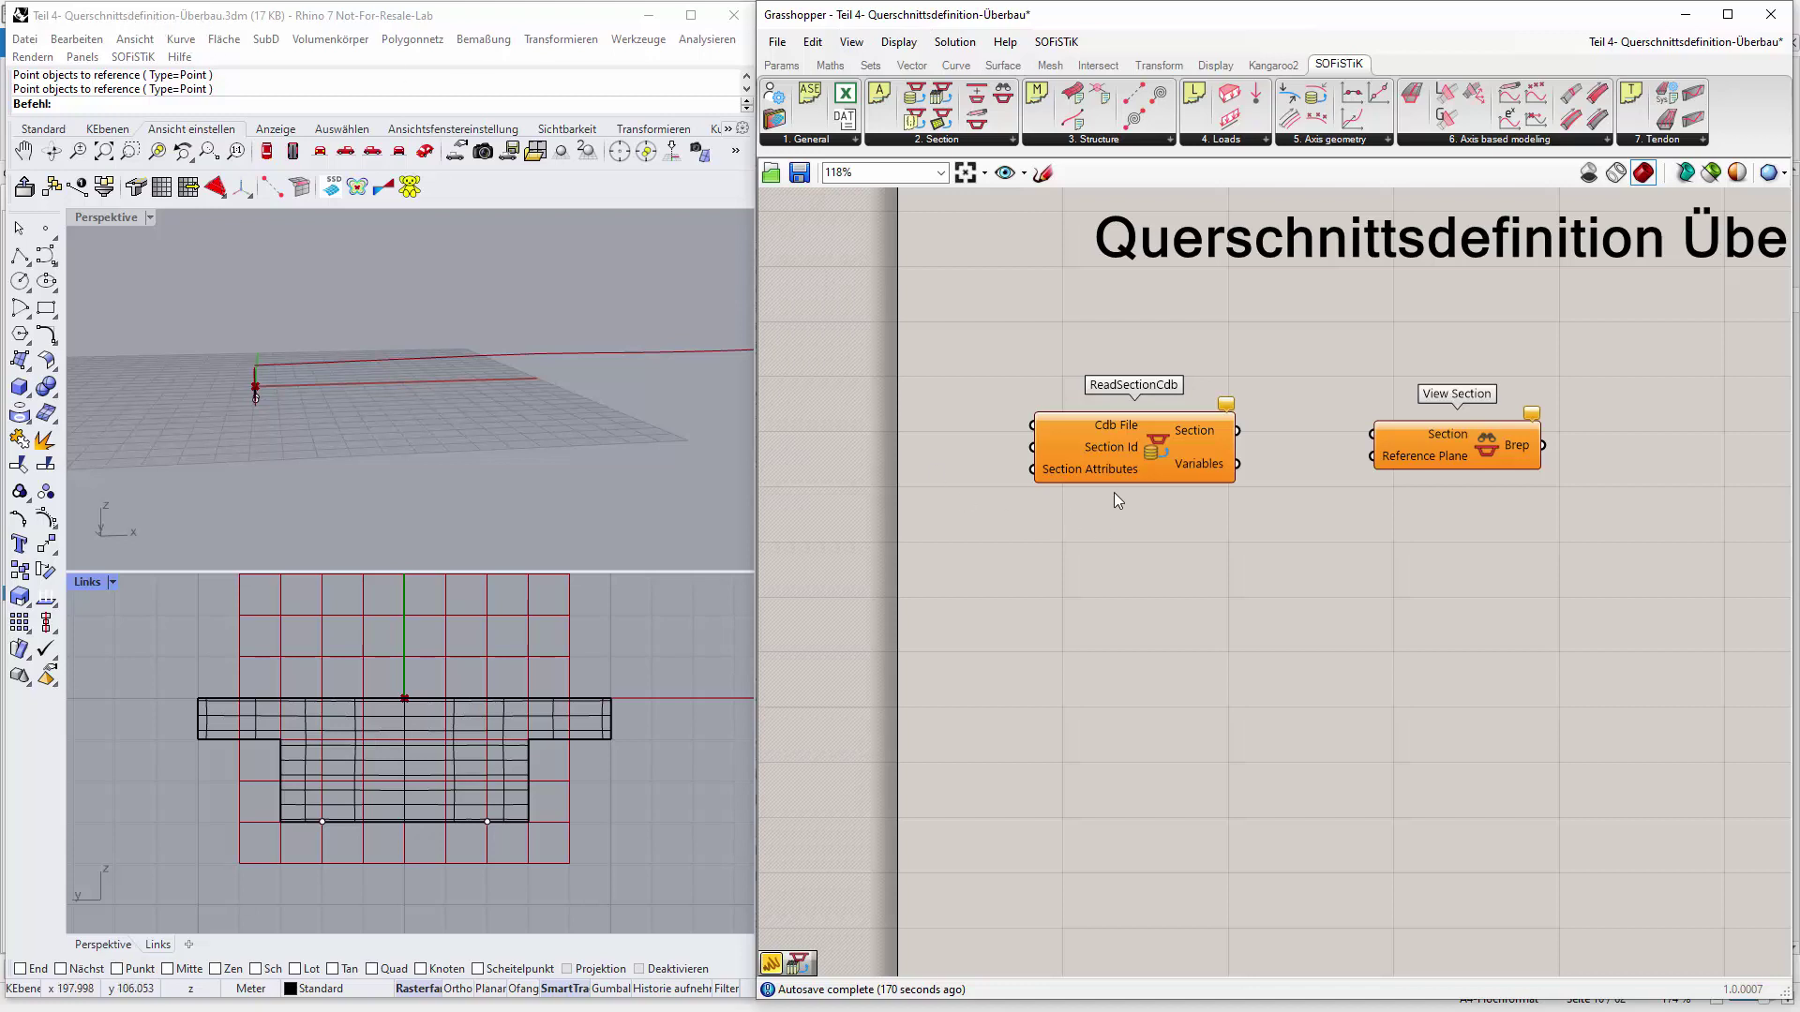
double_click(954, 561)
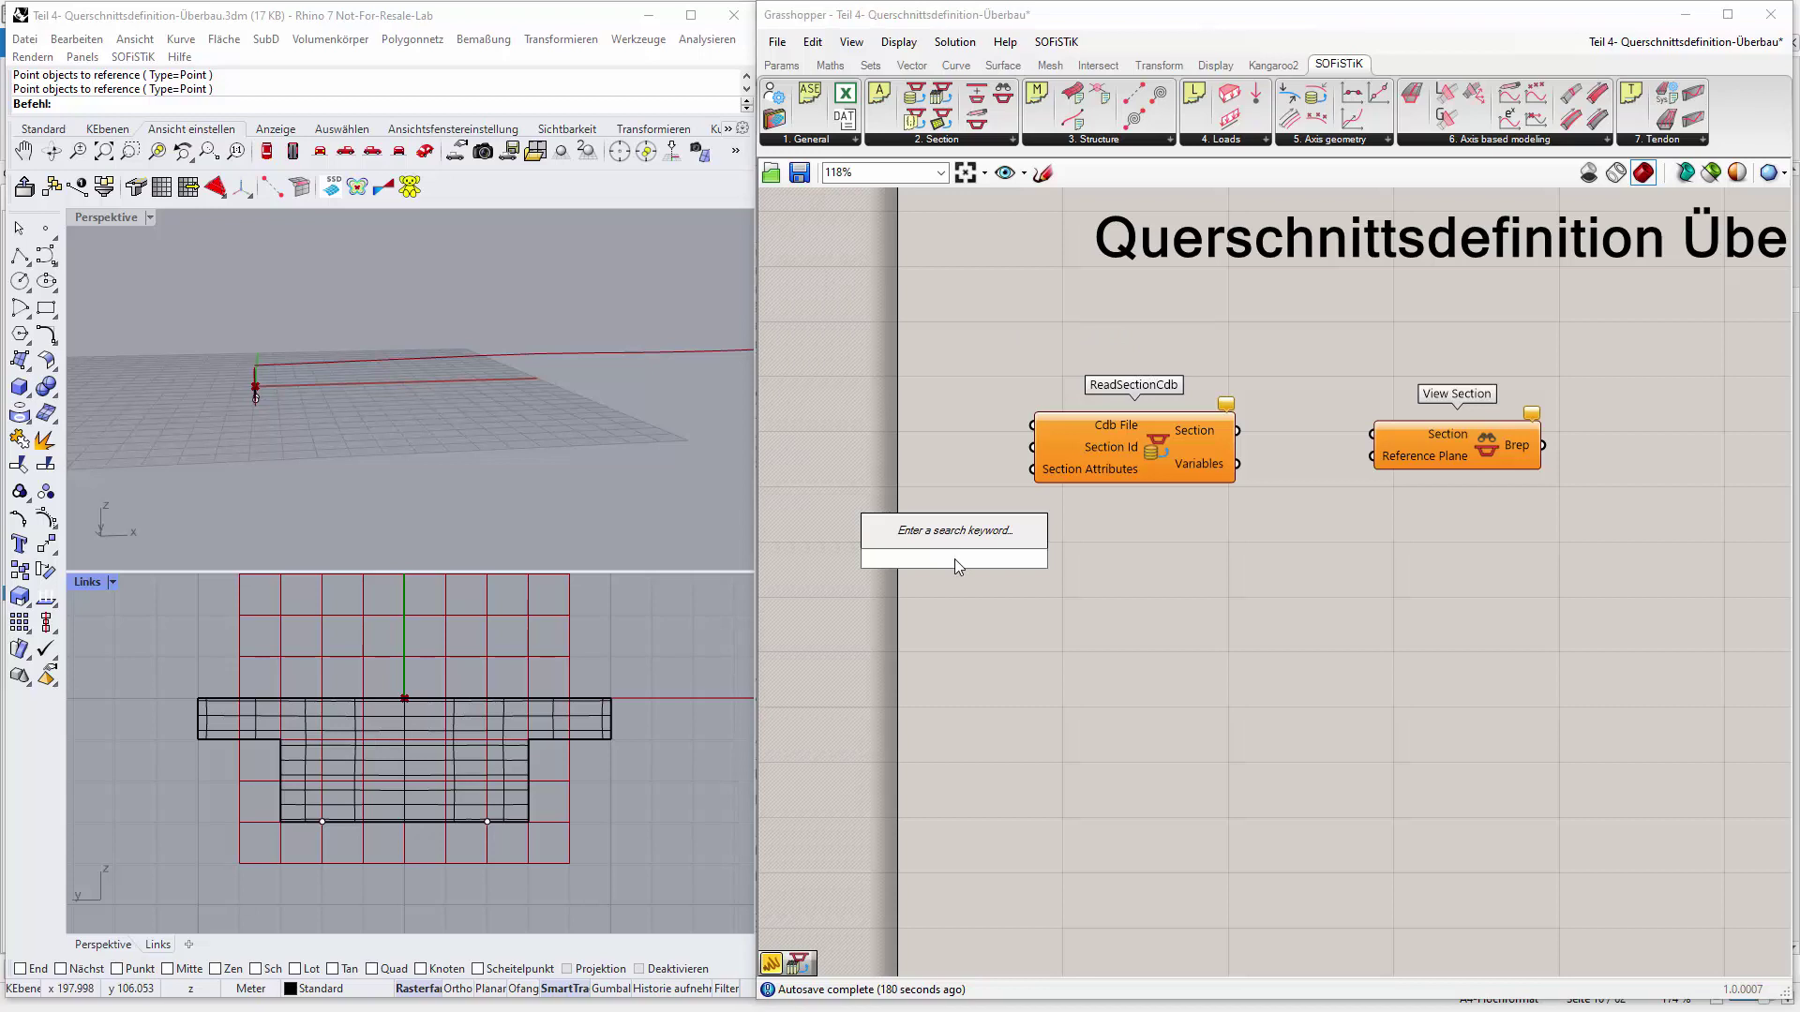
text(")
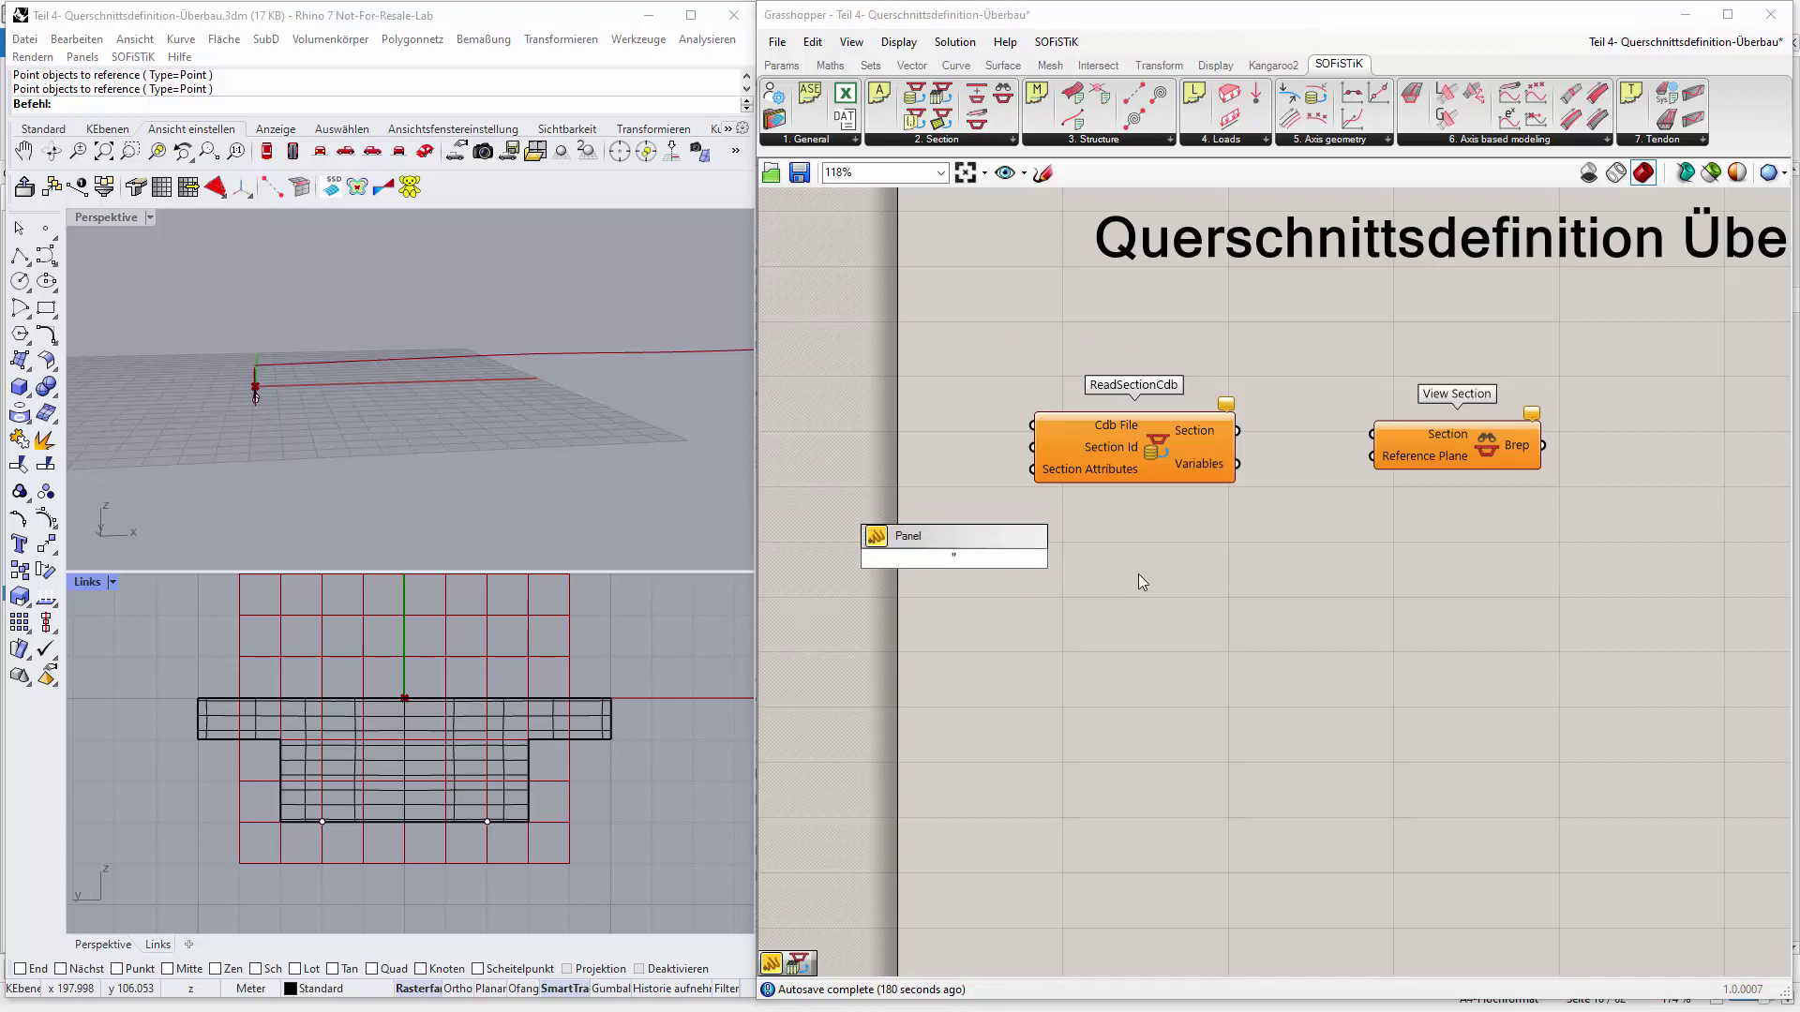
text(SSD-für-GH.cdb)
key(Return)
drag(1200, 436, 1303, 446)
drag(1439, 445, 1546, 454)
drag(1334, 442, 1408, 445)
drag(973, 541, 1209, 436)
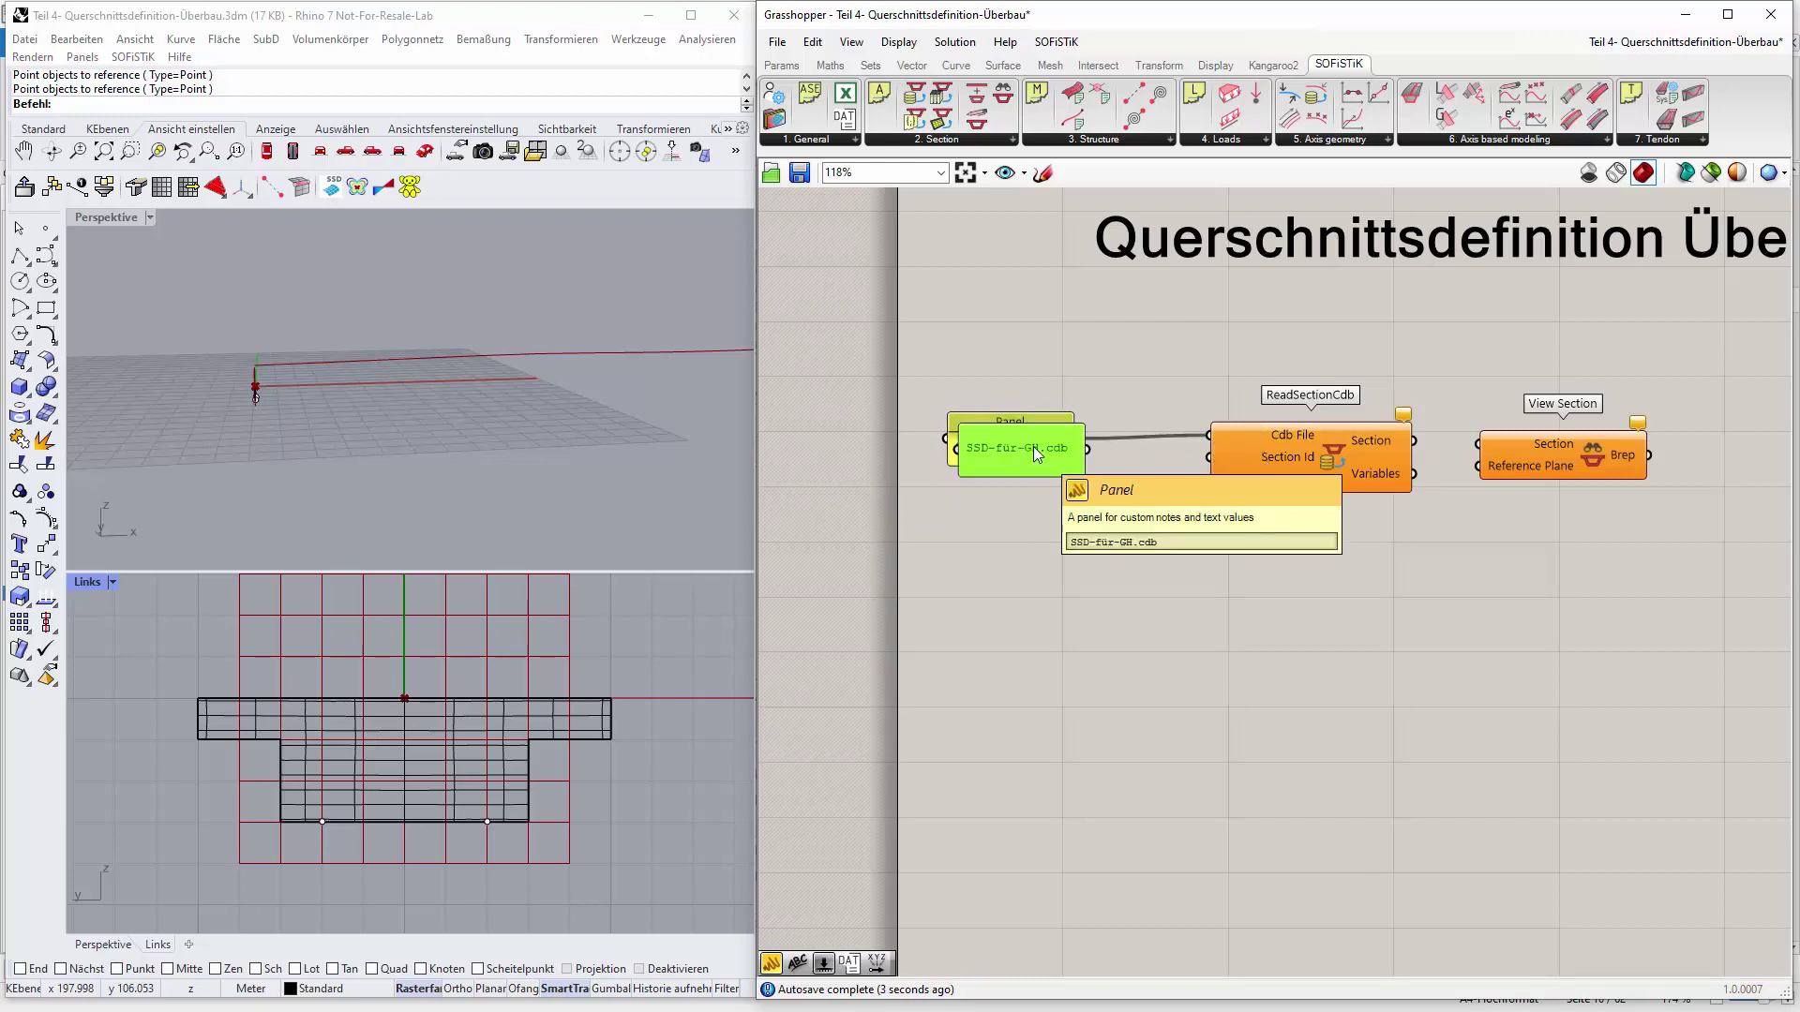
Duplicate the file-name panel, set the copy to 101 and connect it to ReadSectionCdb's Section Id input
alt+drag(1034, 449, 1021, 513)
double_click(1020, 516)
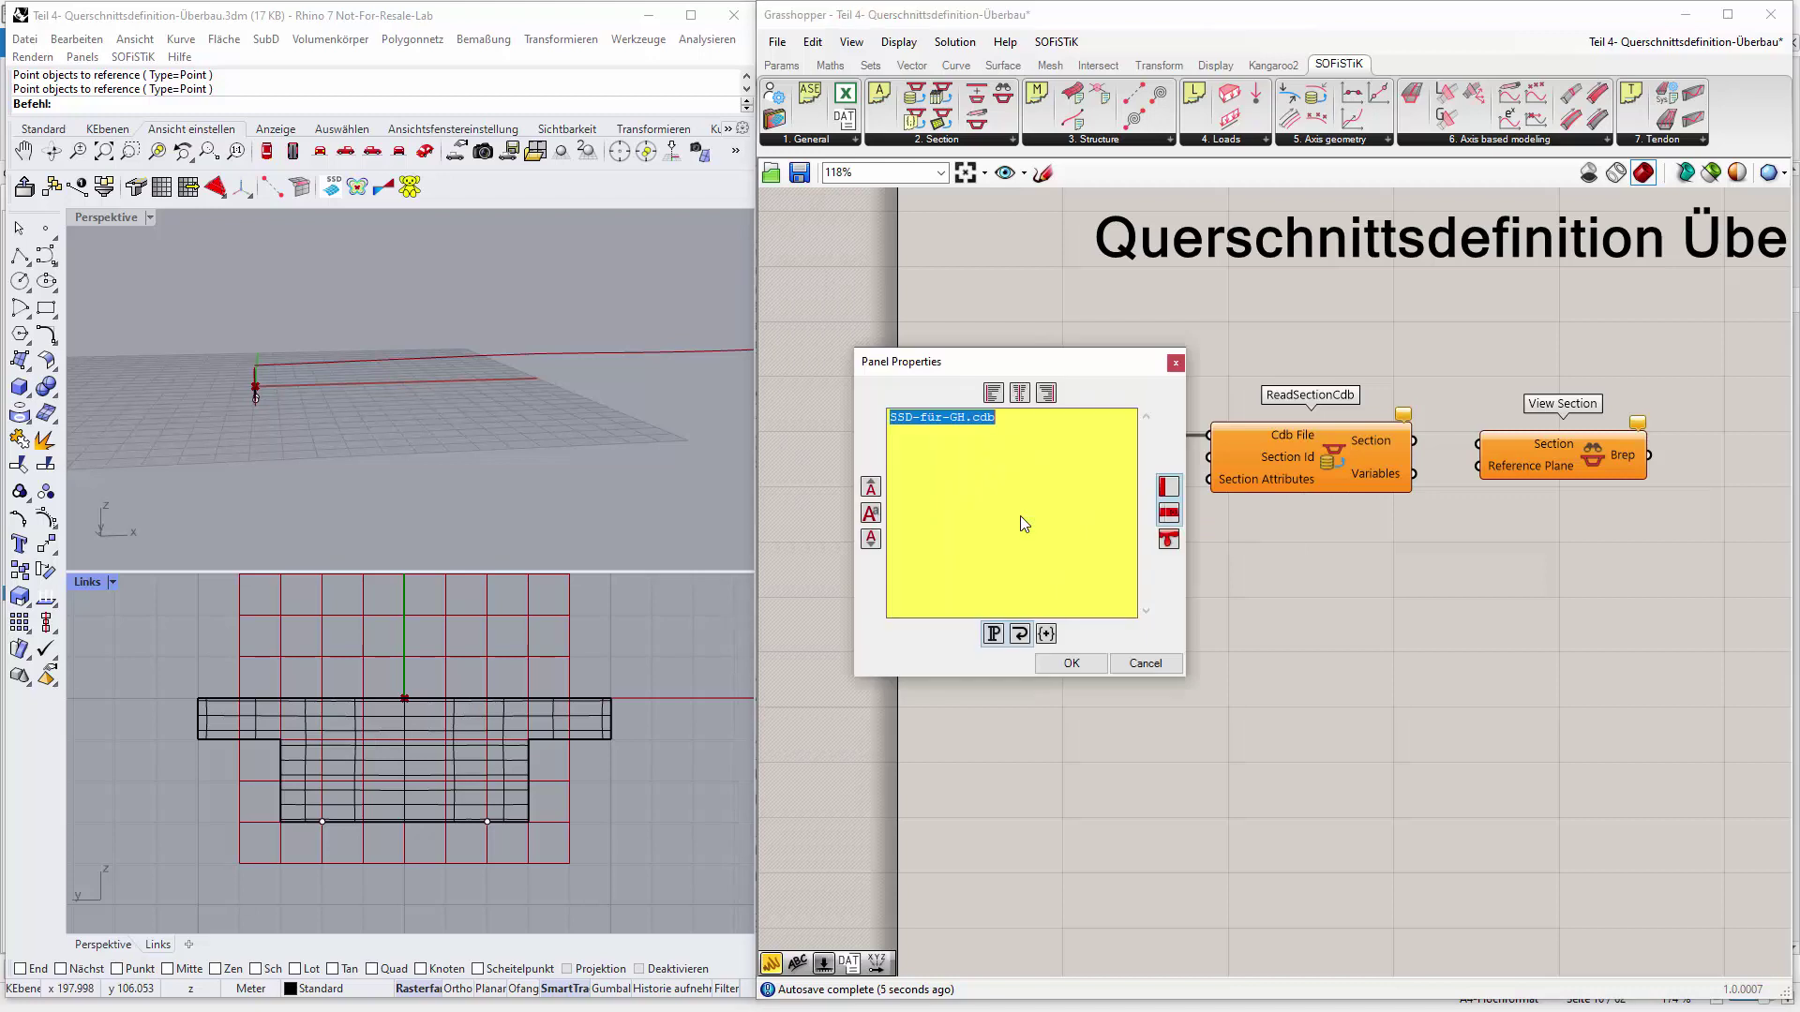
text(101)
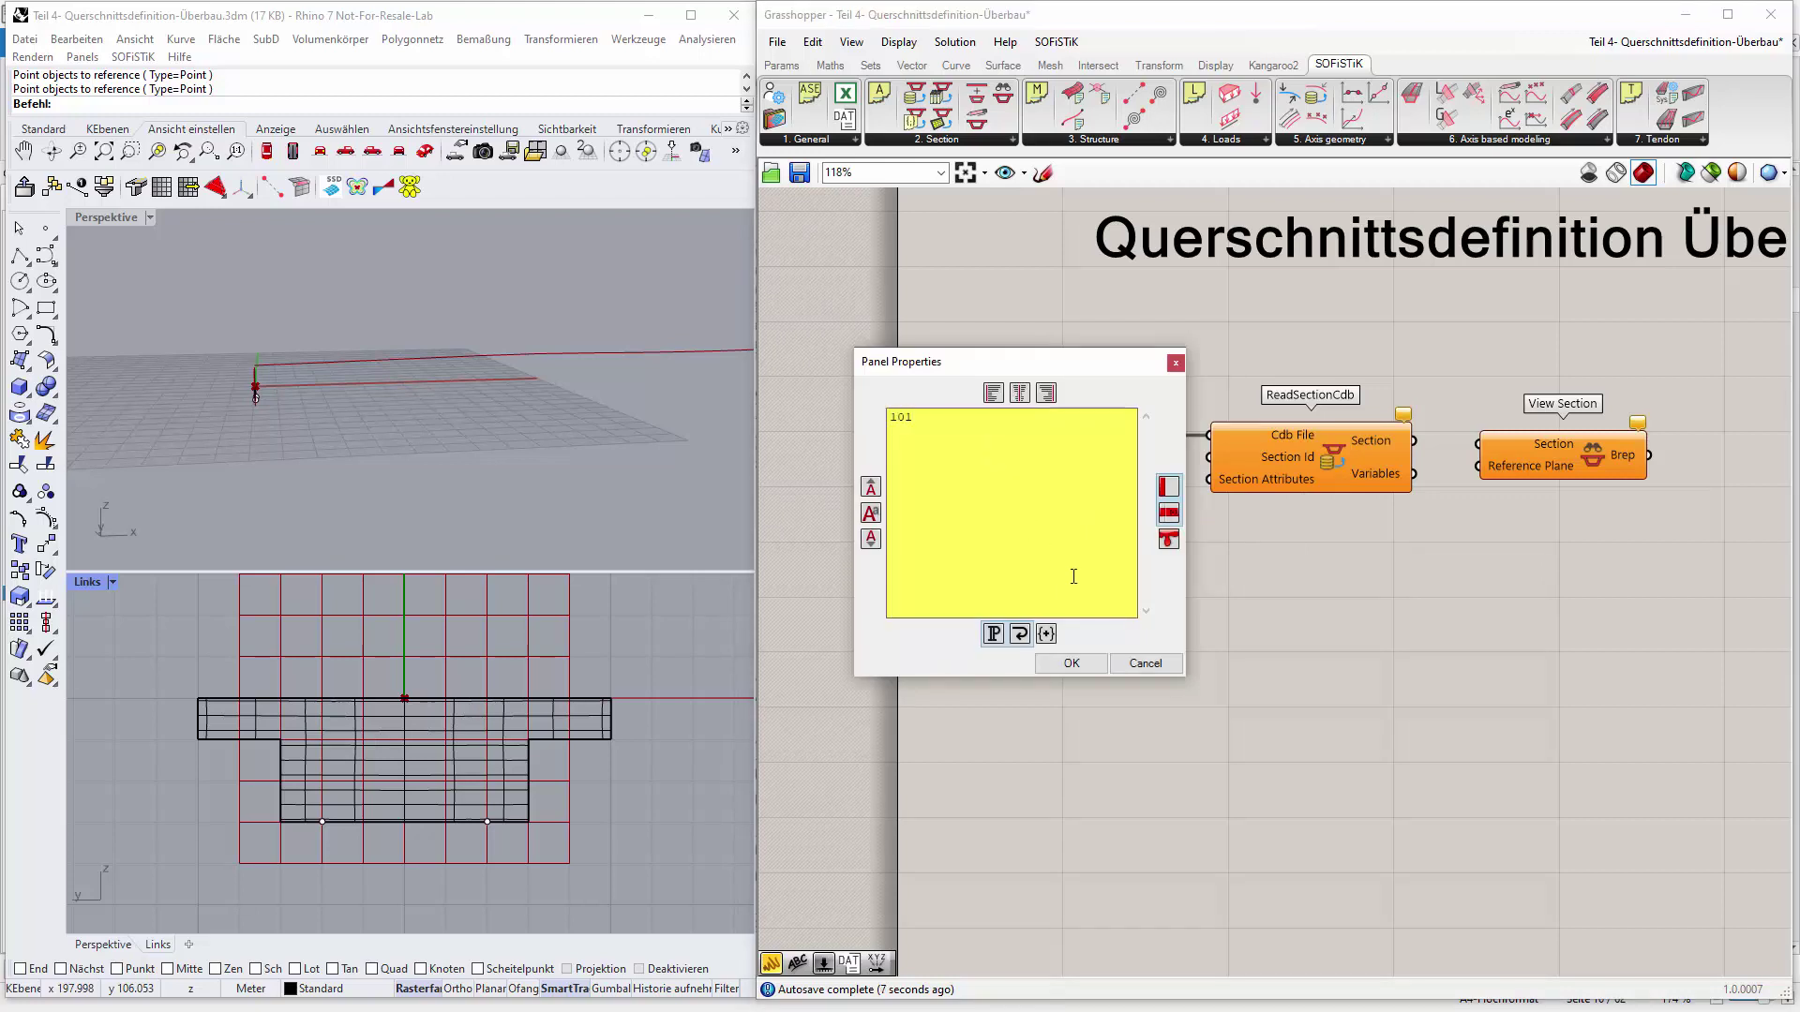
click(1069, 664)
drag(1079, 513, 1209, 458)
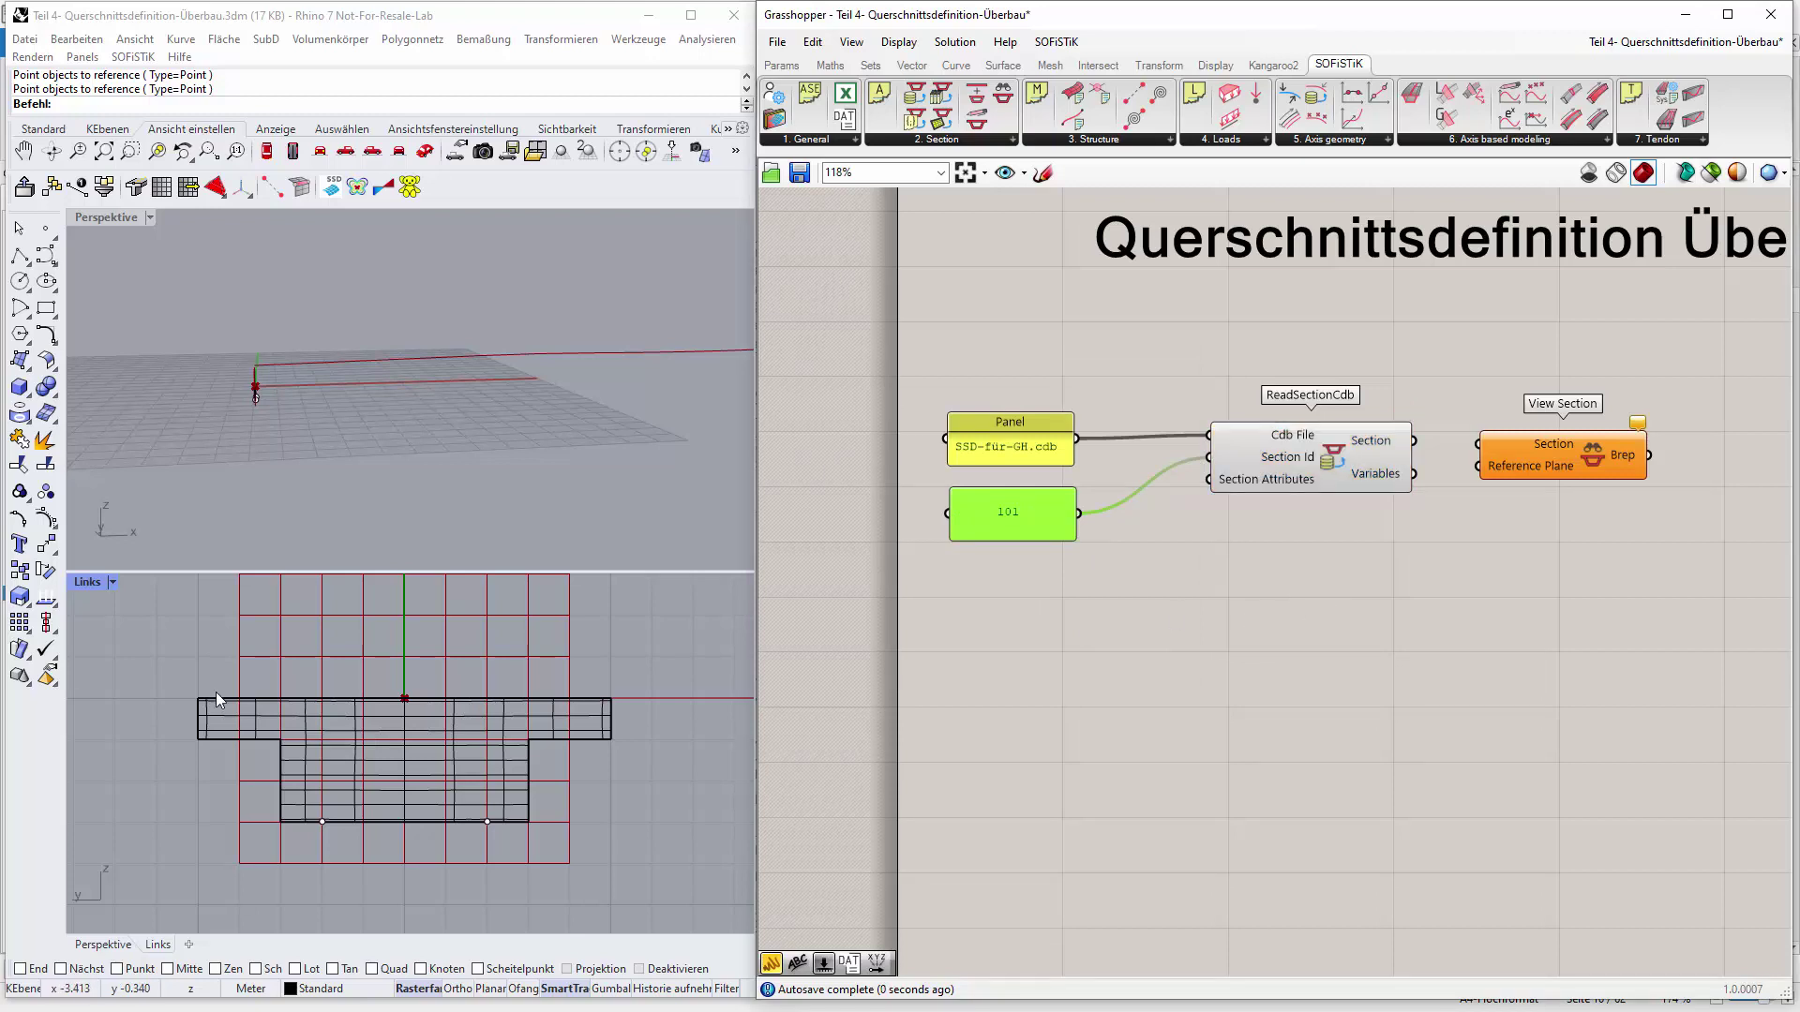
Delete the old custom section surface, its curve and its two points from the Rhino model
click(184, 707)
drag(183, 707, 627, 857)
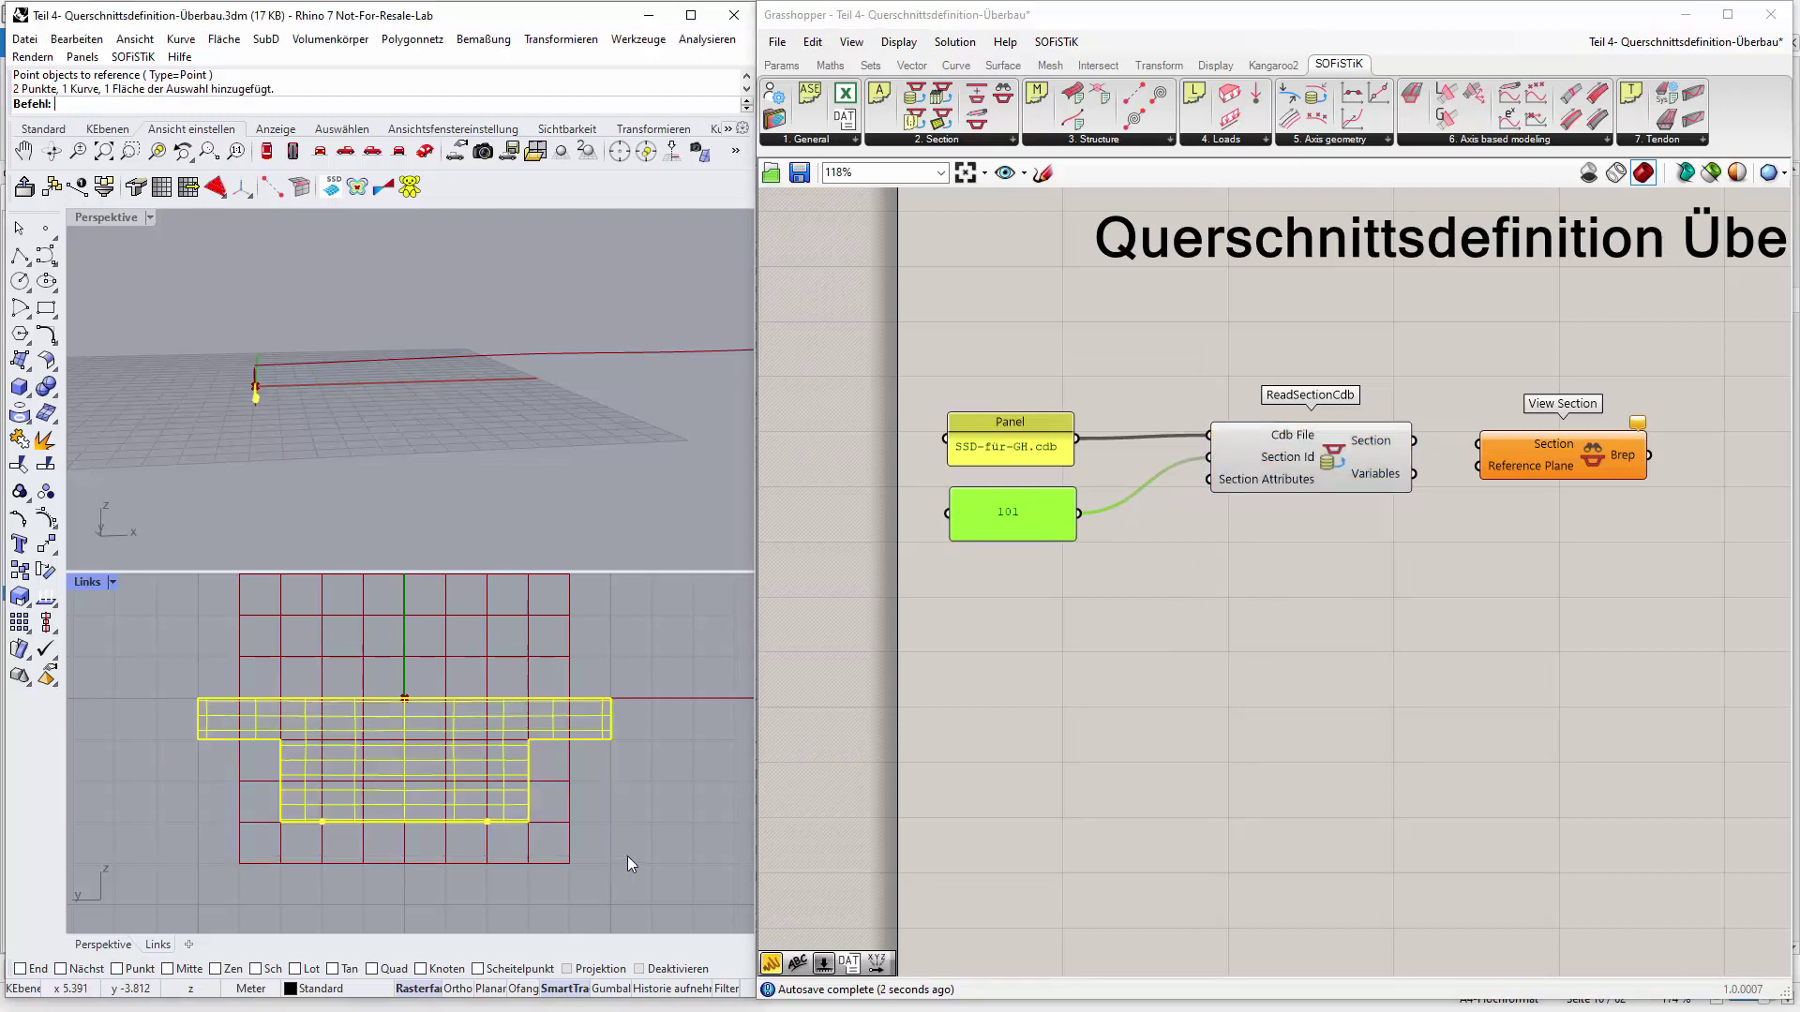
key(Delete)
Connect ReadSectionCdb's Section output to View Section's Section input and preview the section in Rhino's Links viewport
drag(1415, 441, 1479, 446)
click(1492, 474)
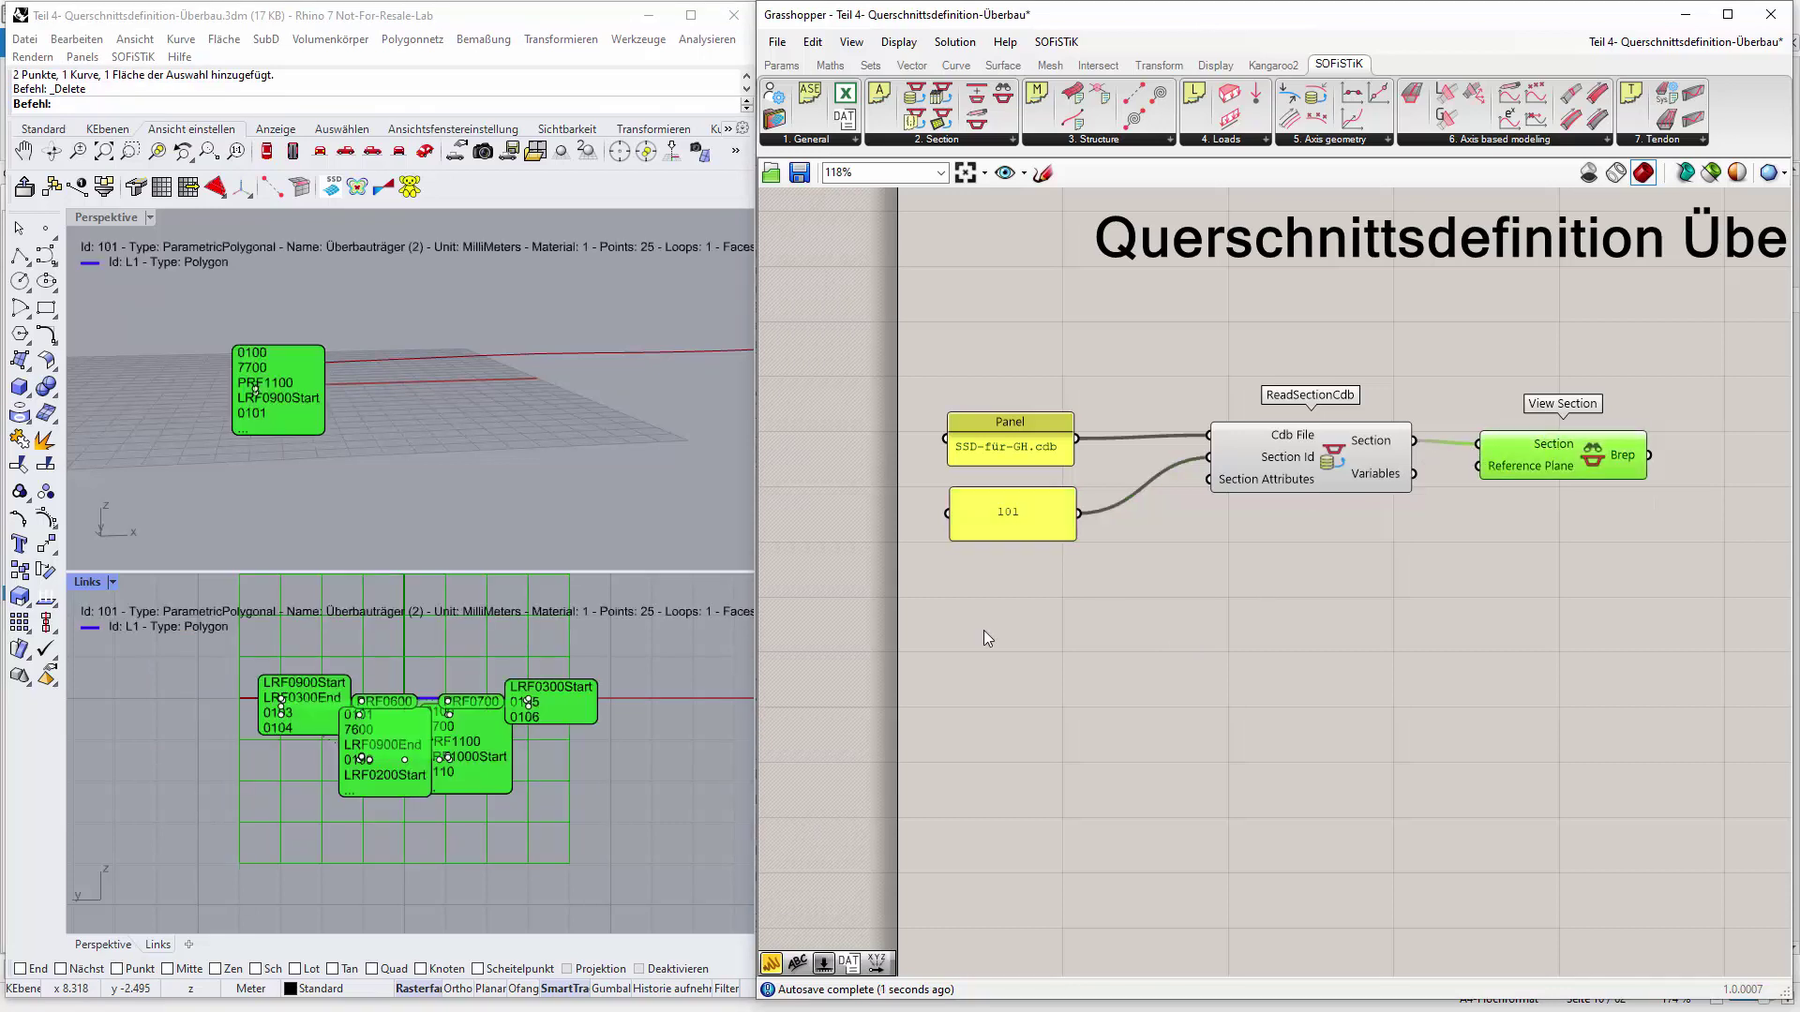
scroll(421, 730, up, 3)
click(1503, 533)
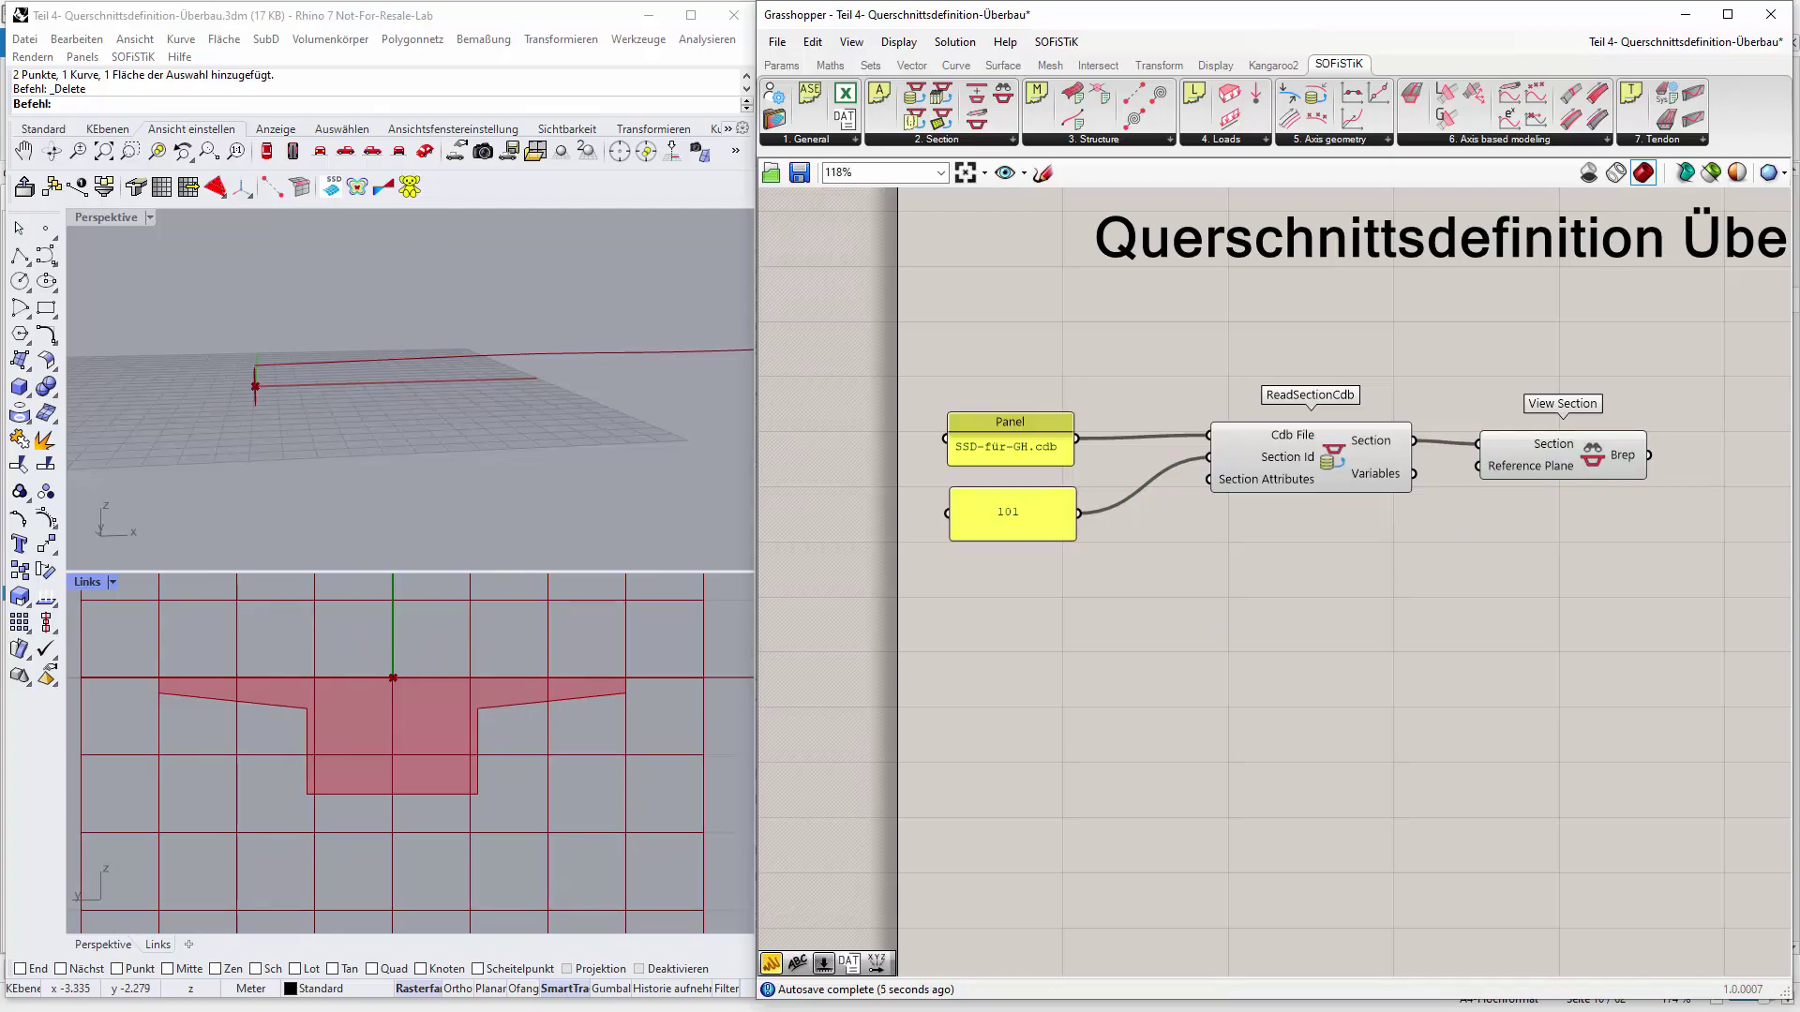
Compare the previewed section with the AutoCAD section editor and inspect its point labels through View Section in Rhino
click(139, 863)
key(alt+Tab)
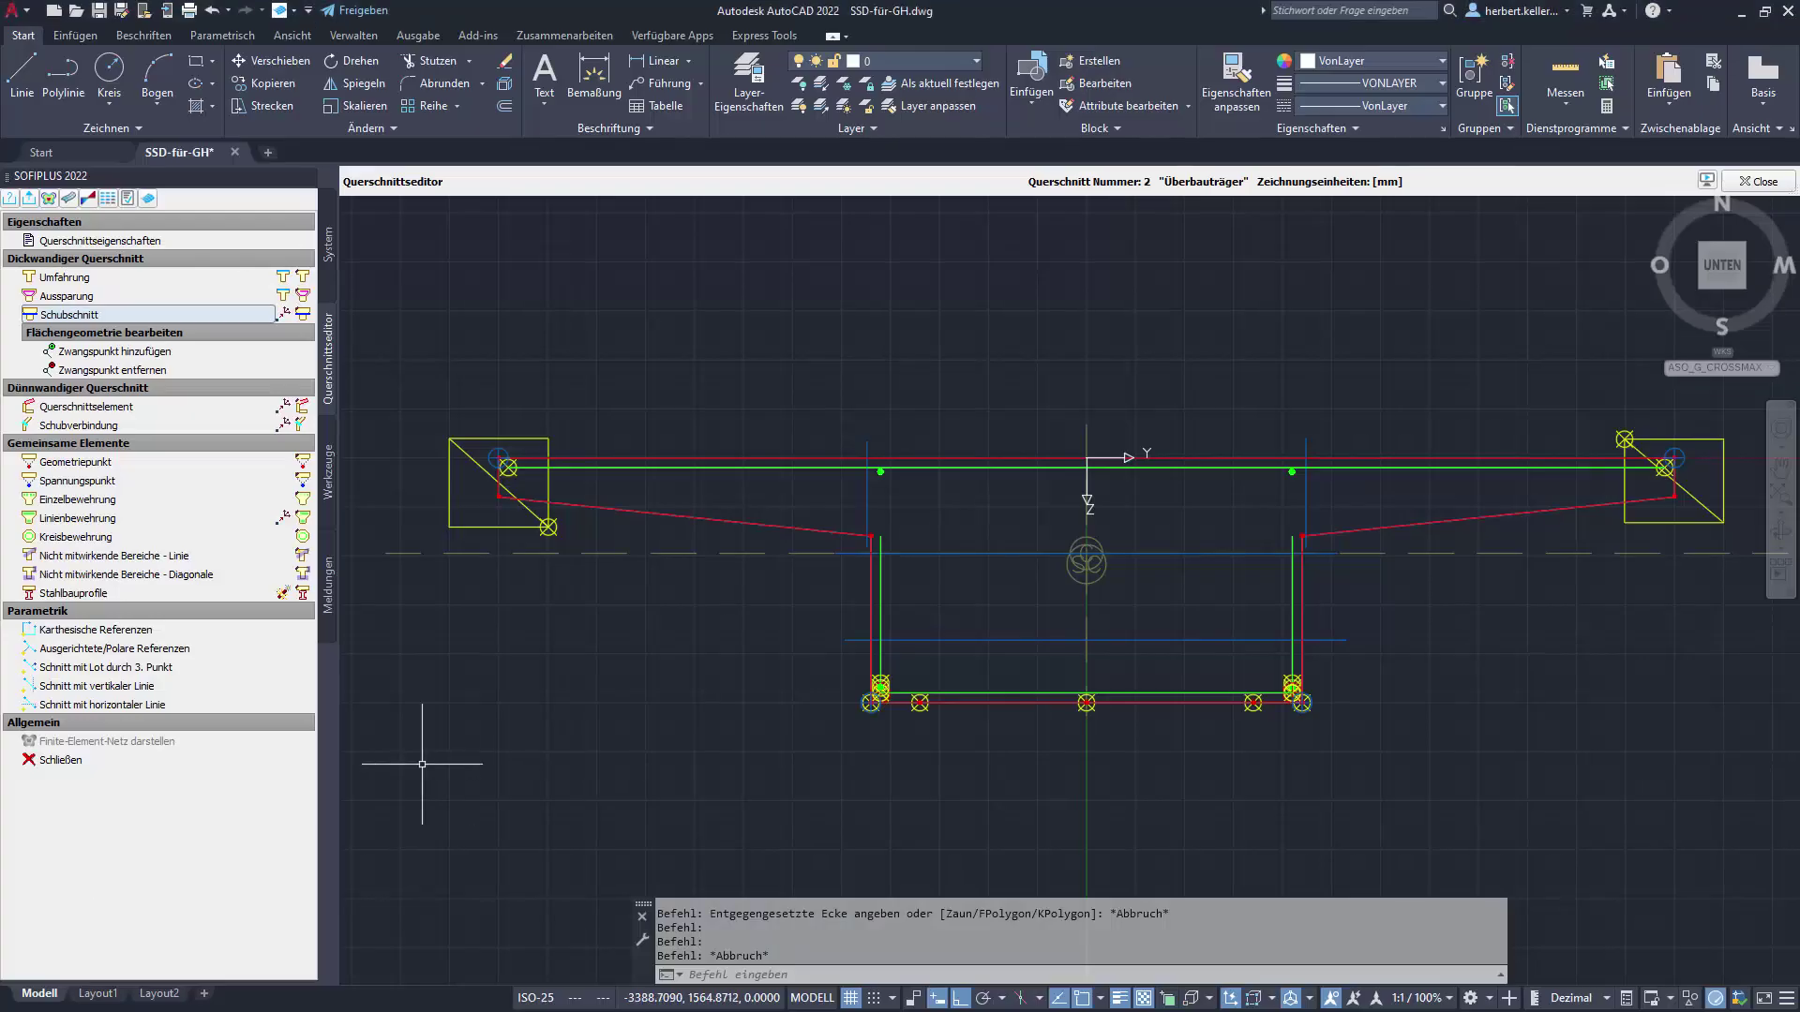
key(alt+Tab)
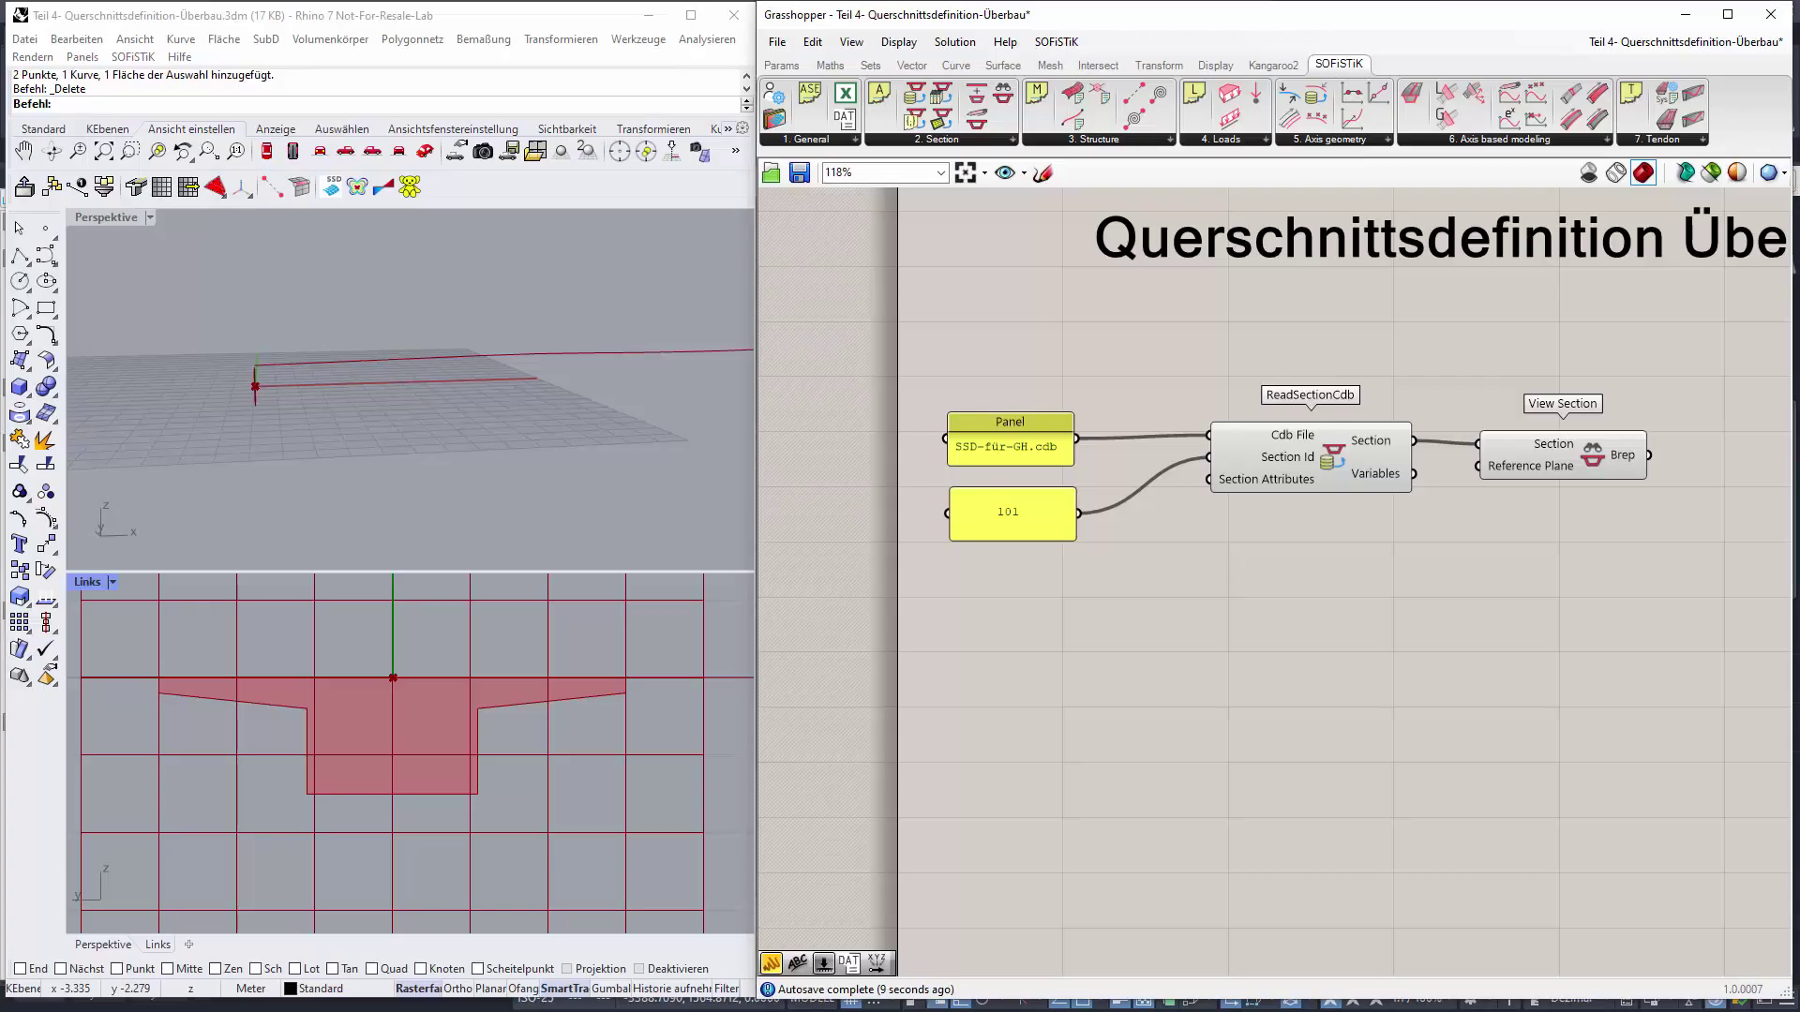
click(1540, 463)
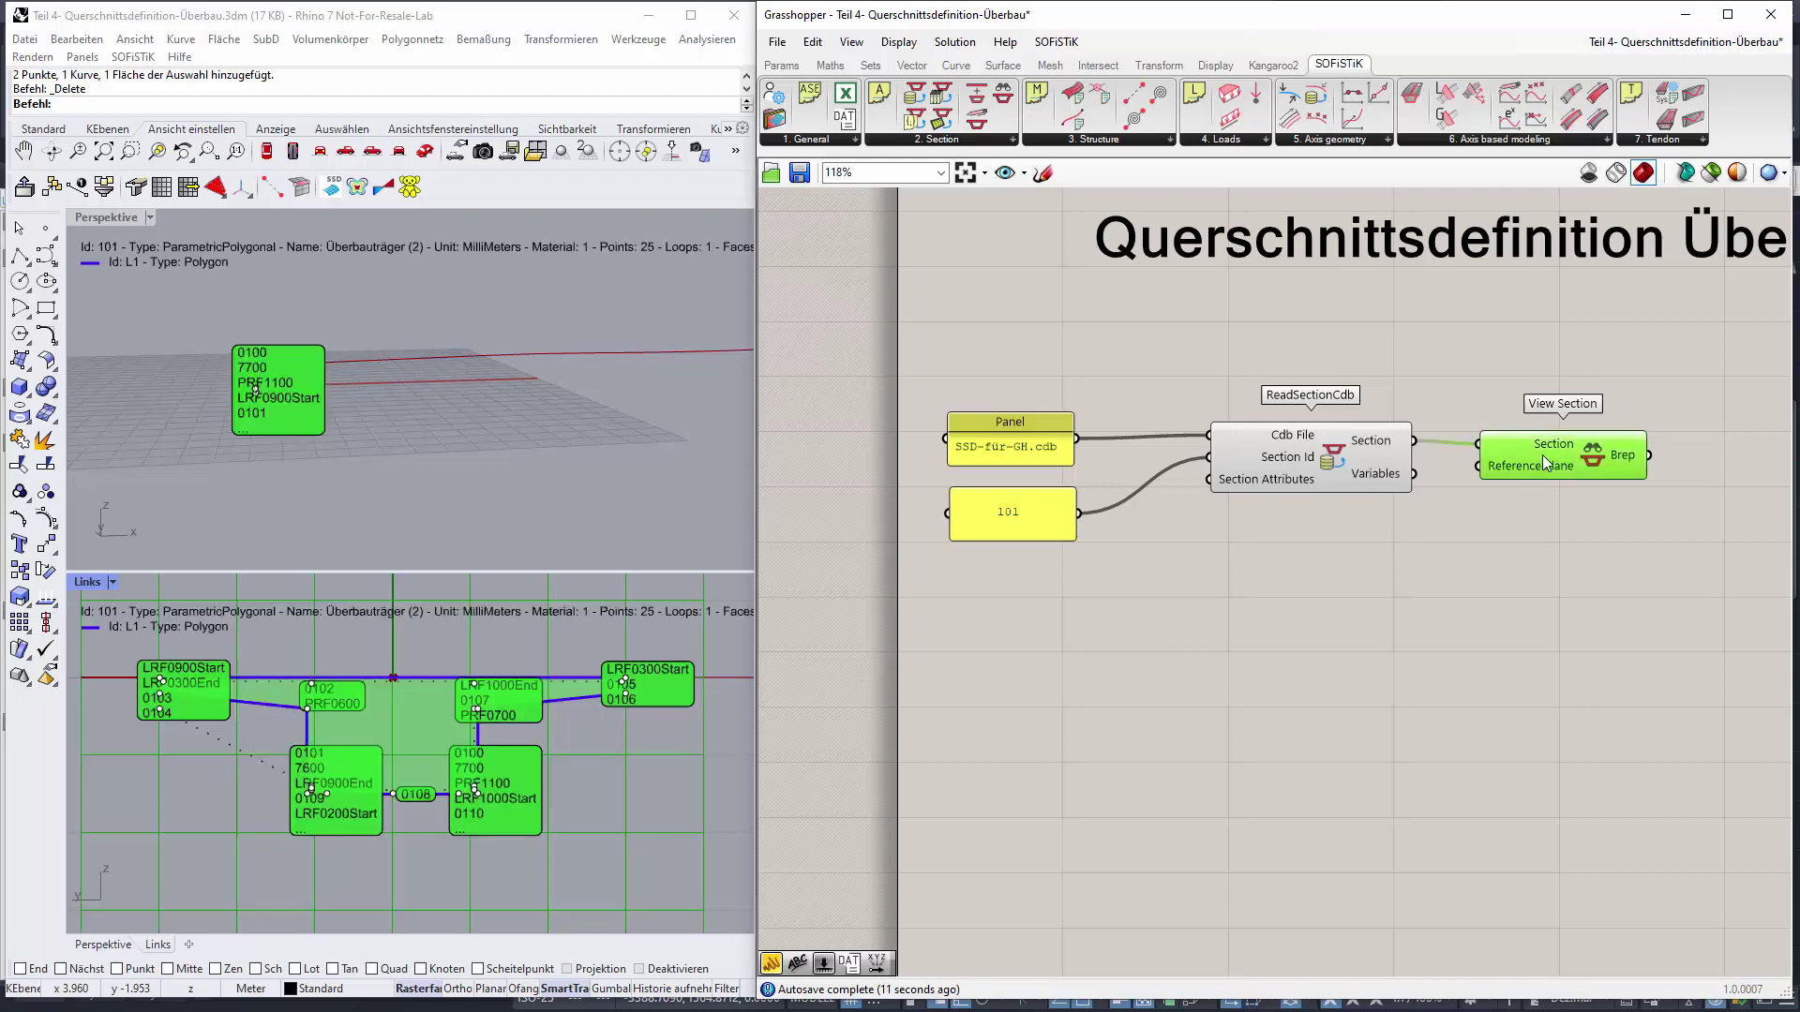
scroll(368, 812, up, 6)
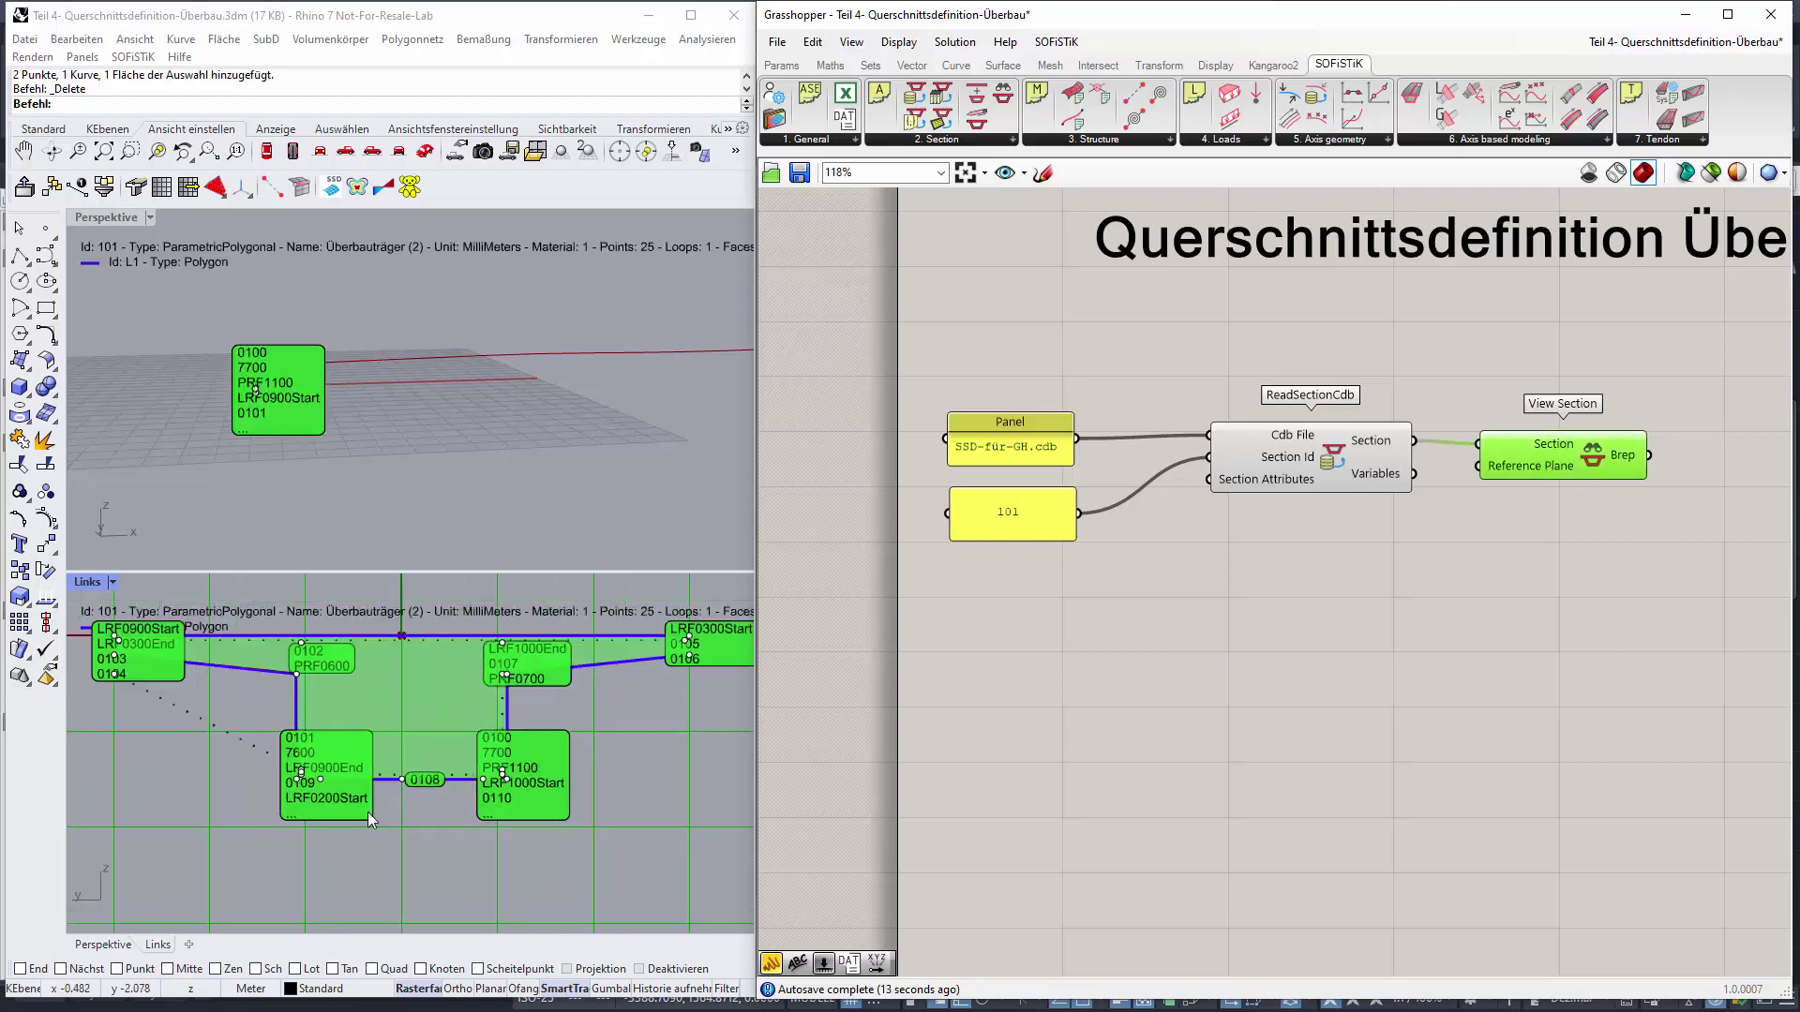
Inspect the point labels along the section's lower edge in Rhino's Links viewport
scroll(548, 835, up, 2)
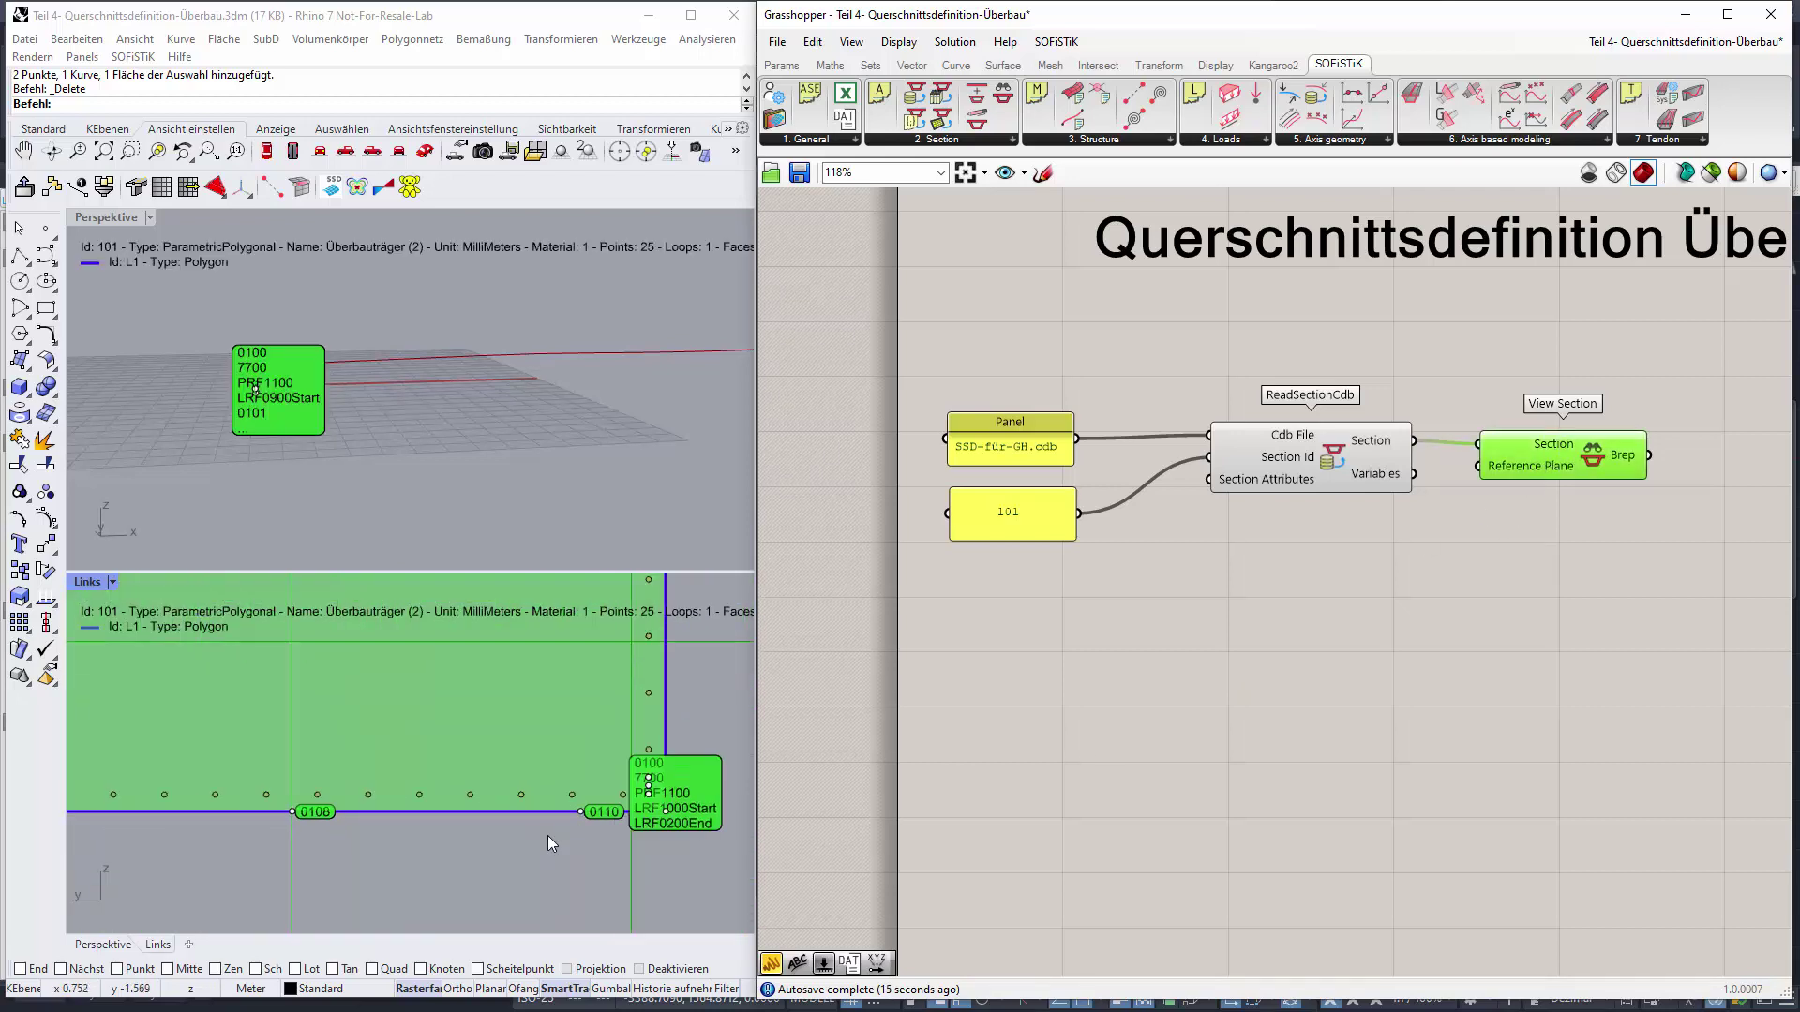
scroll(638, 835, up, 1)
scroll(550, 817, down, 2)
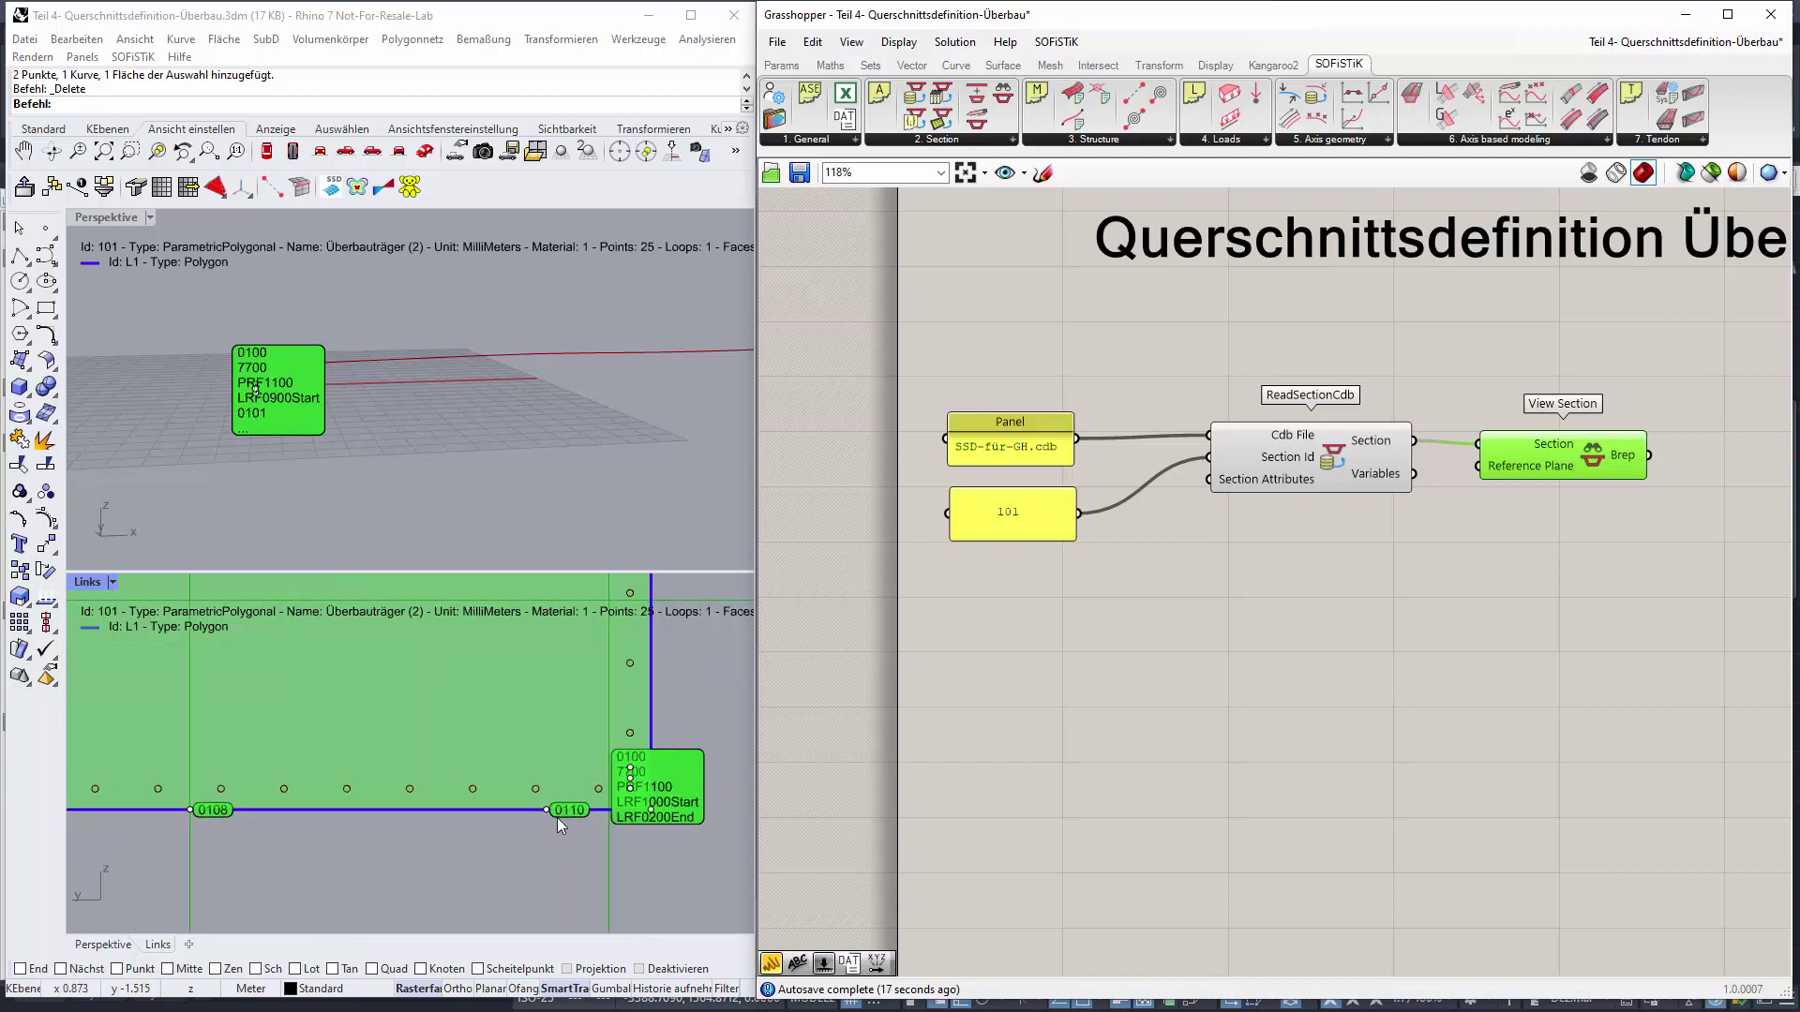
scroll(510, 821, down, 1)
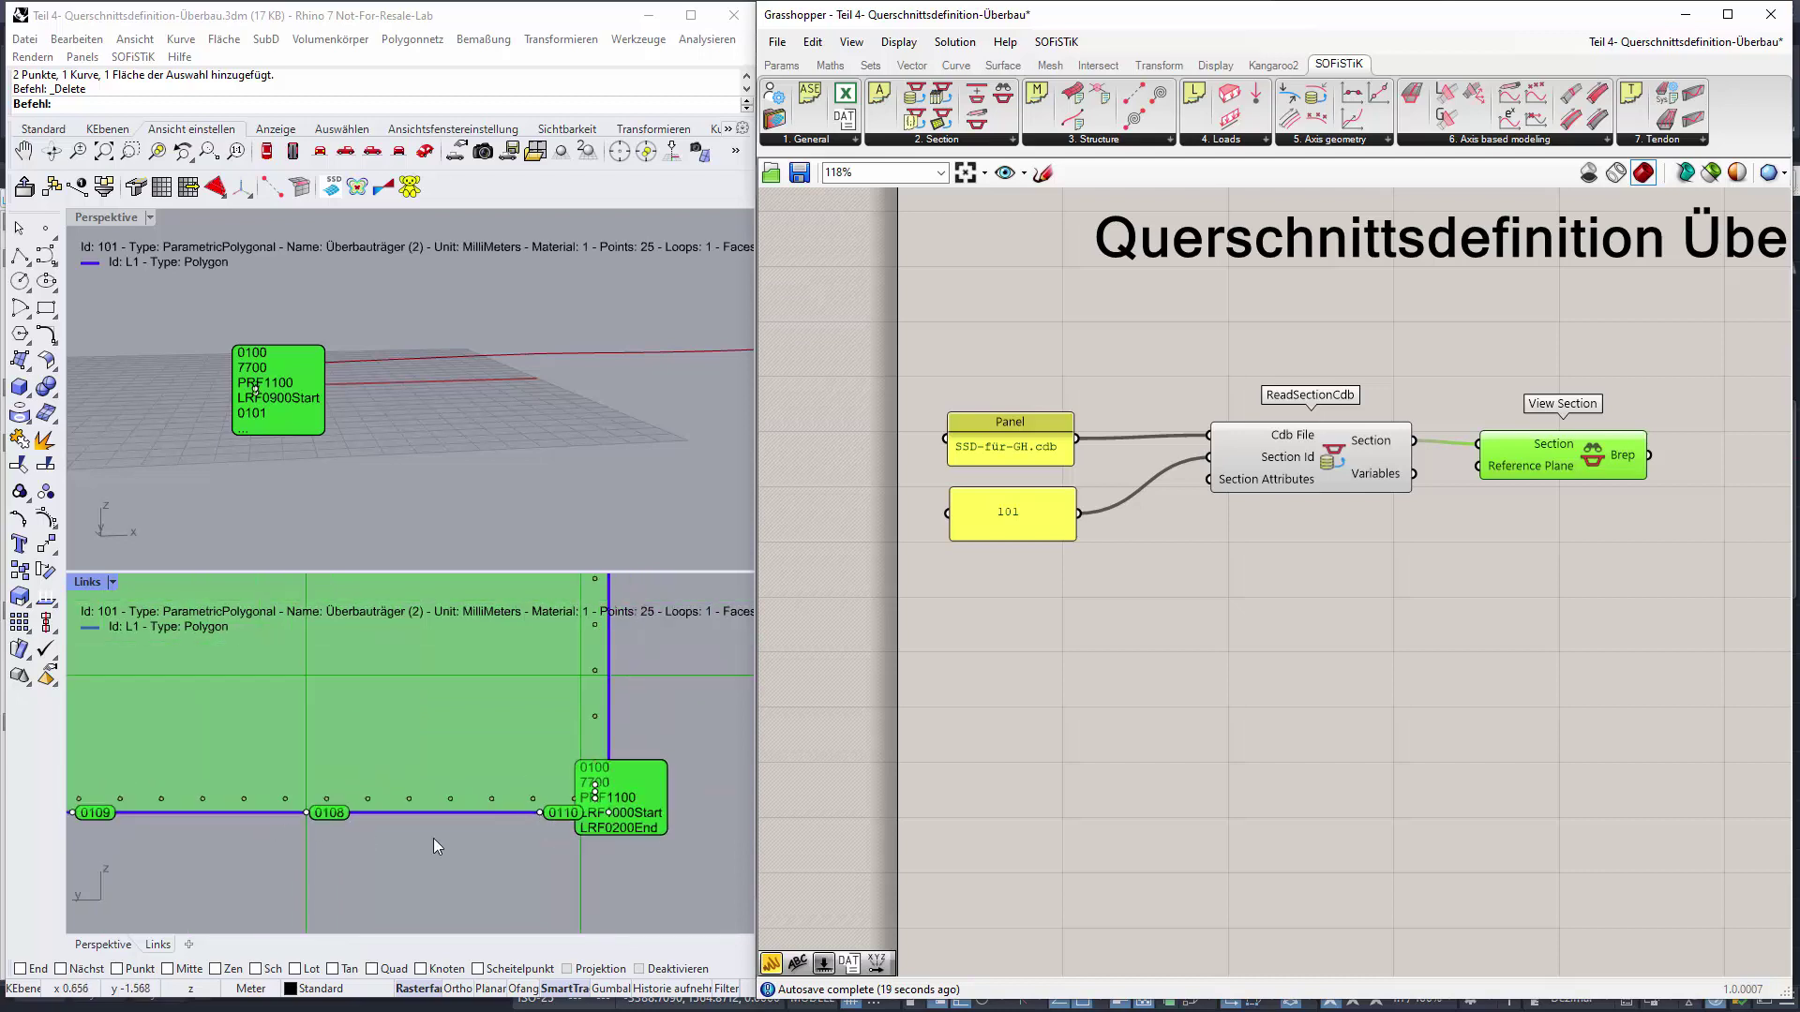
scroll(348, 838, down, 1)
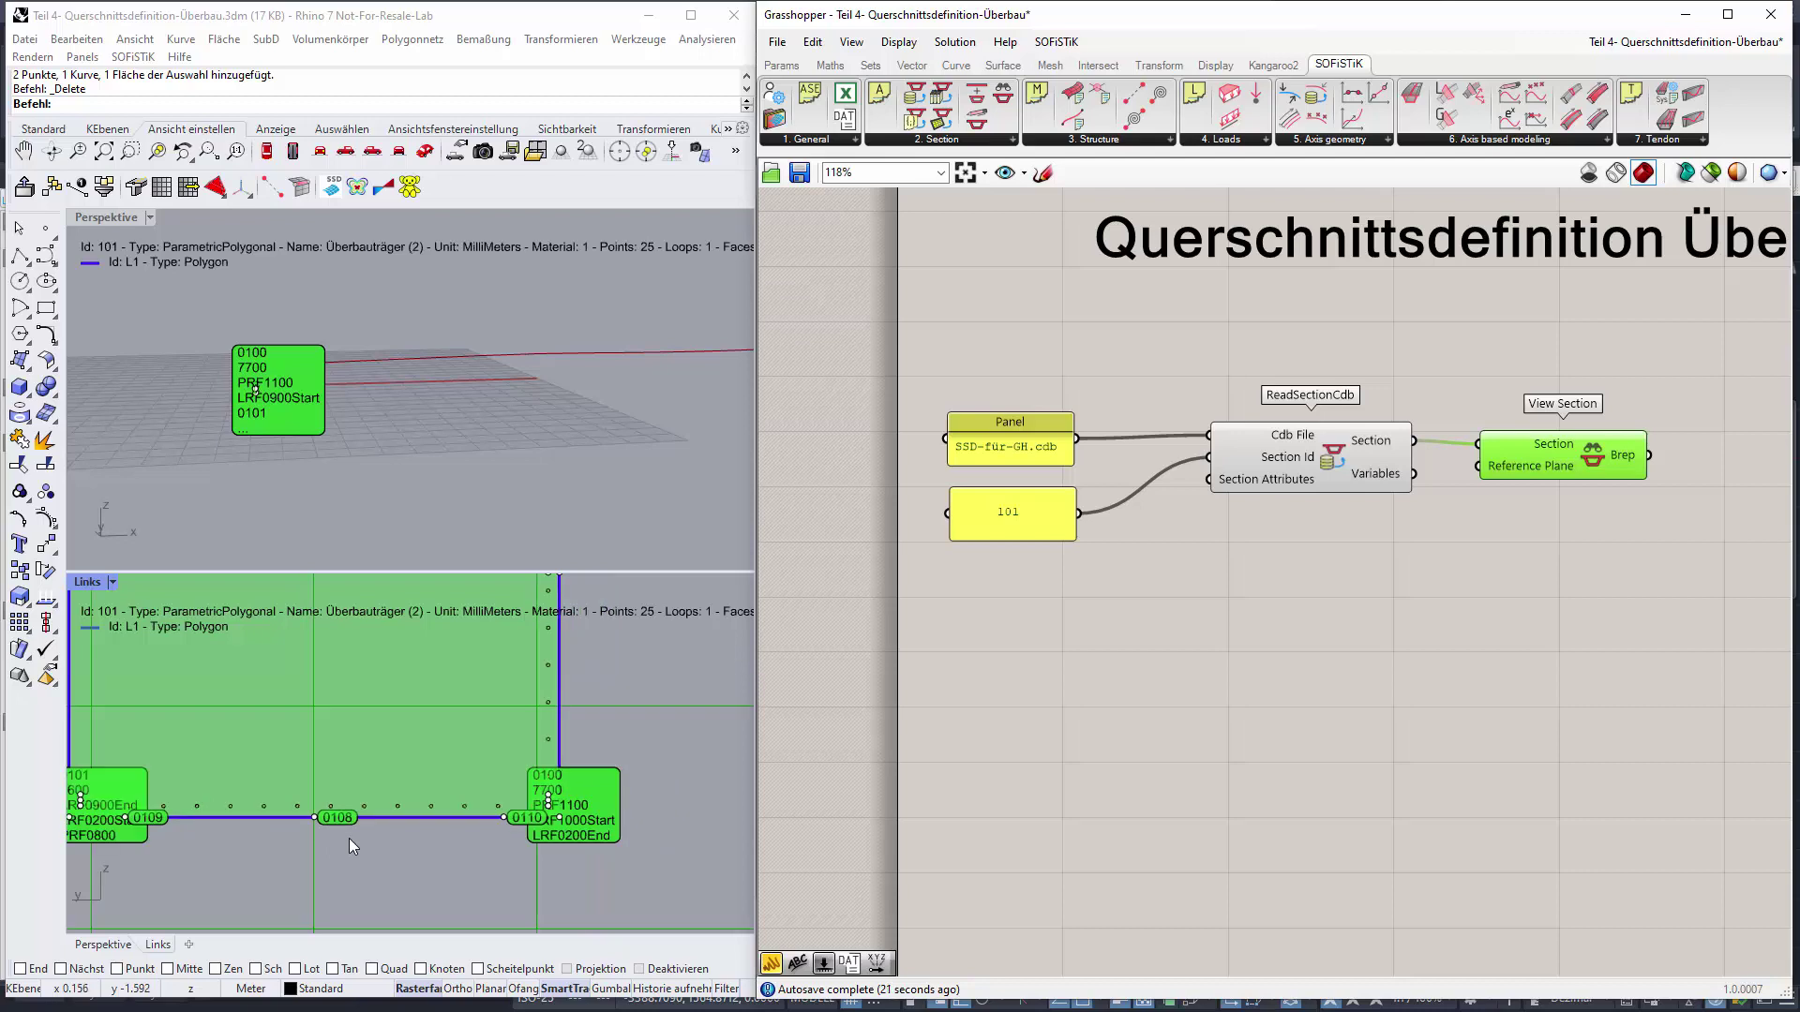
scroll(469, 773, down, 2)
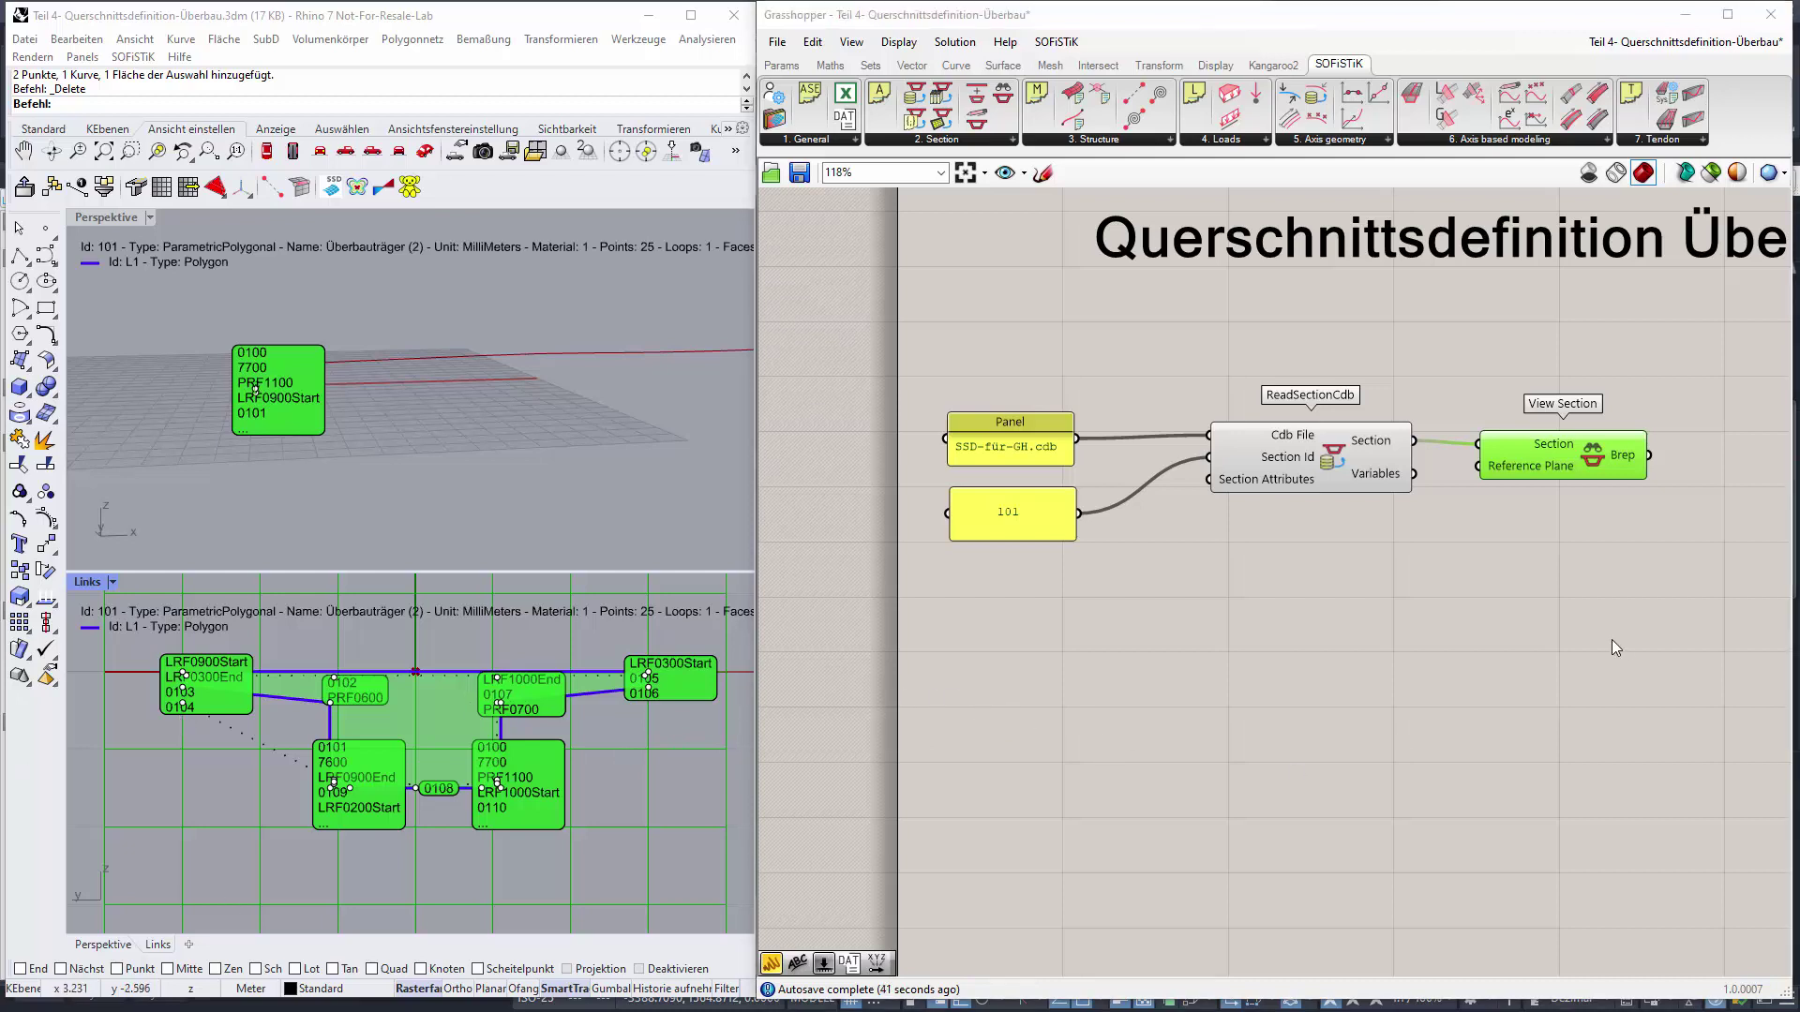
Try out a Modify Section component on ReadSectionCdb's Section output, and remove it from the canvas
click(1012, 139)
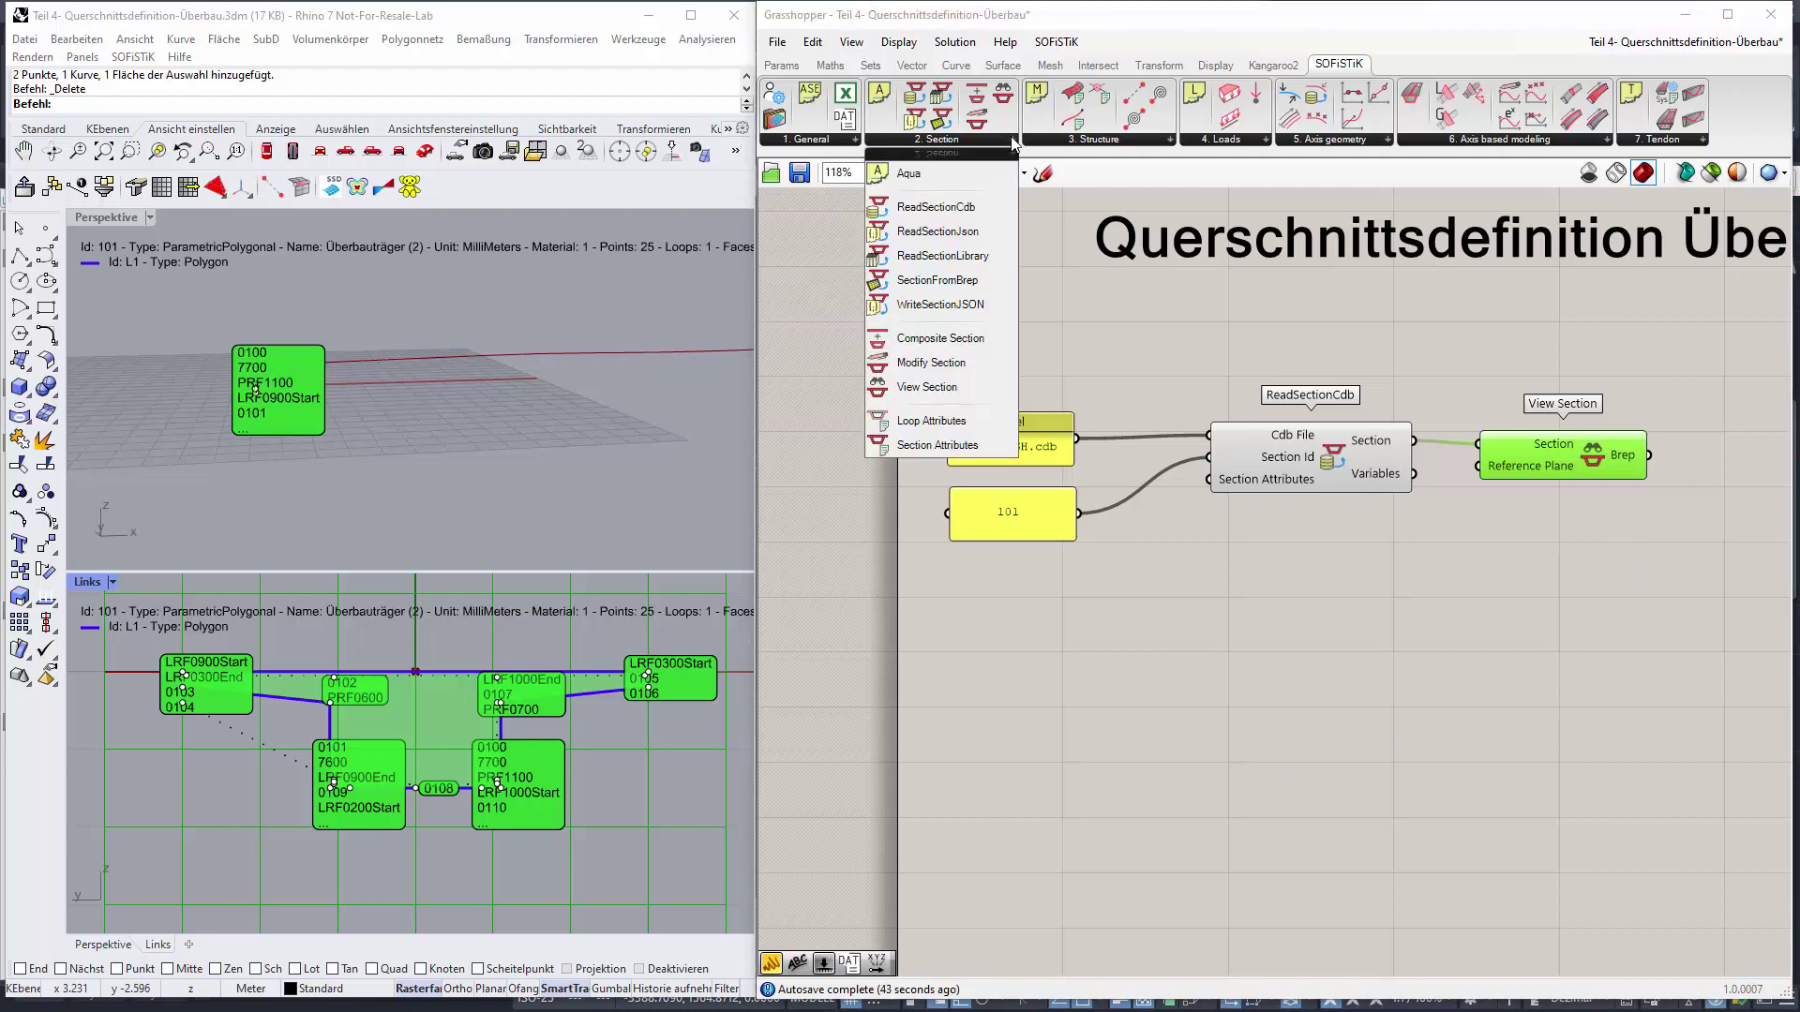
click(953, 362)
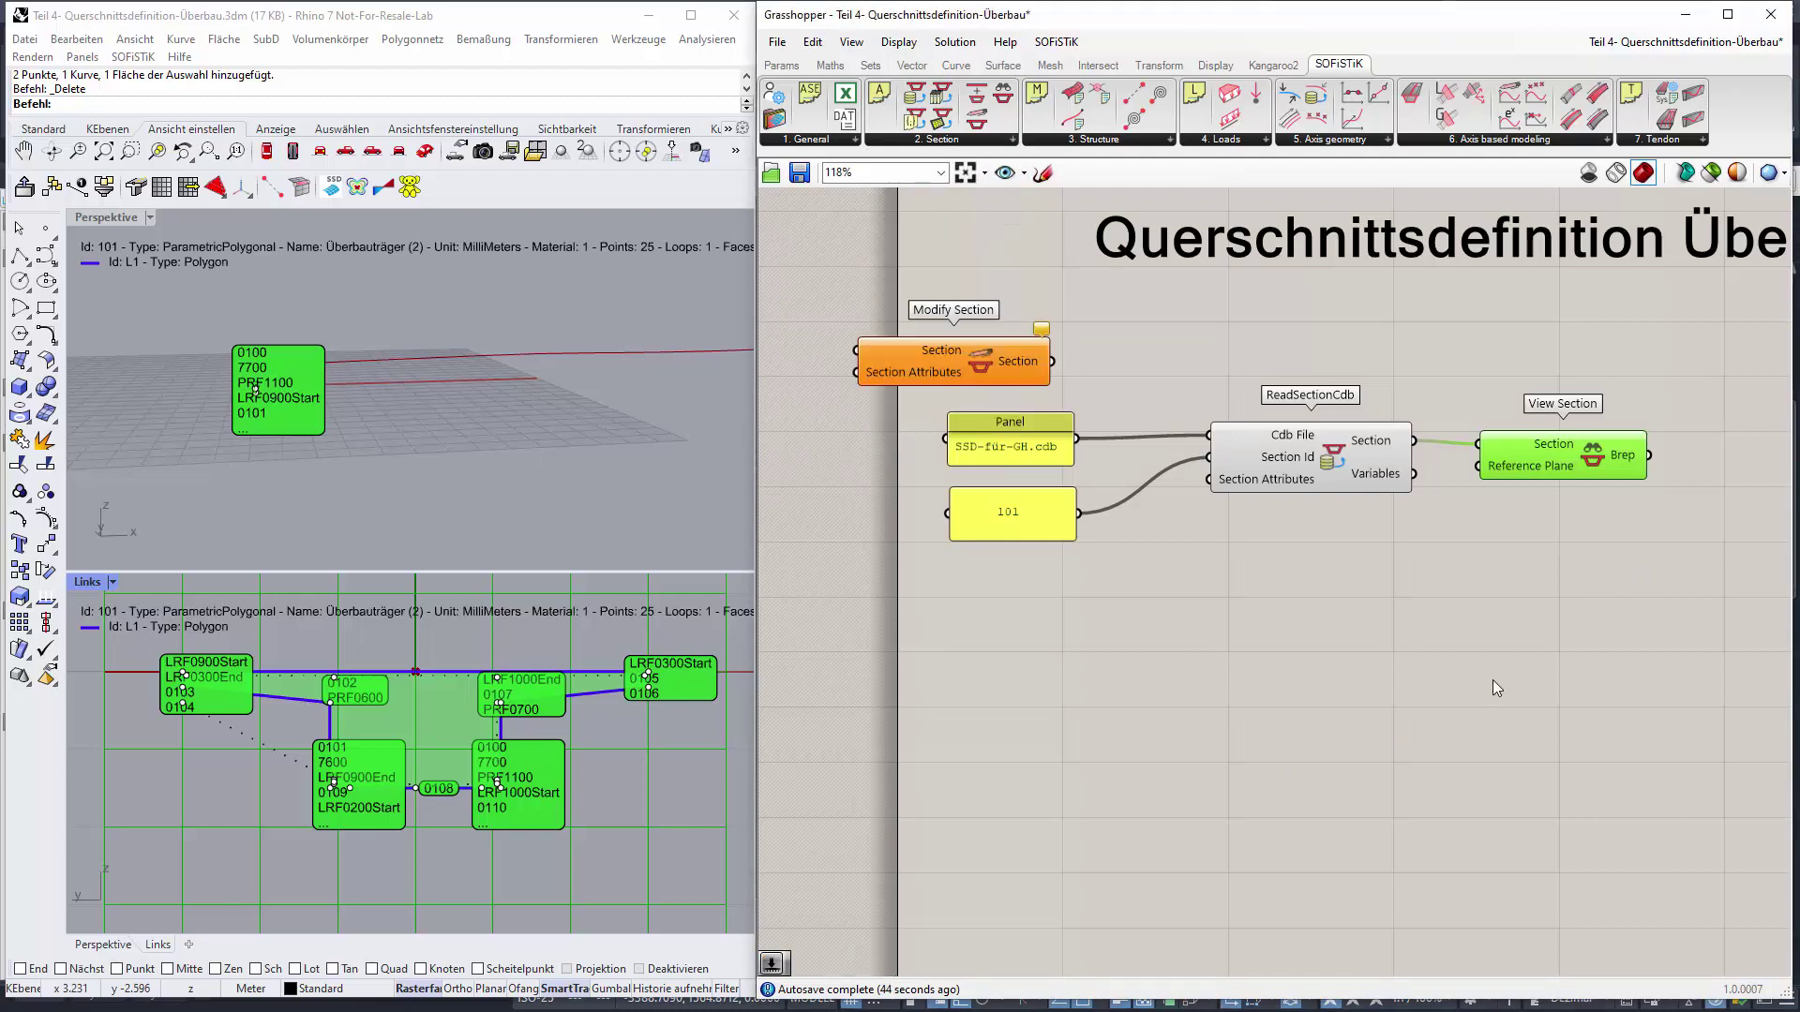
drag(1003, 370, 1636, 662)
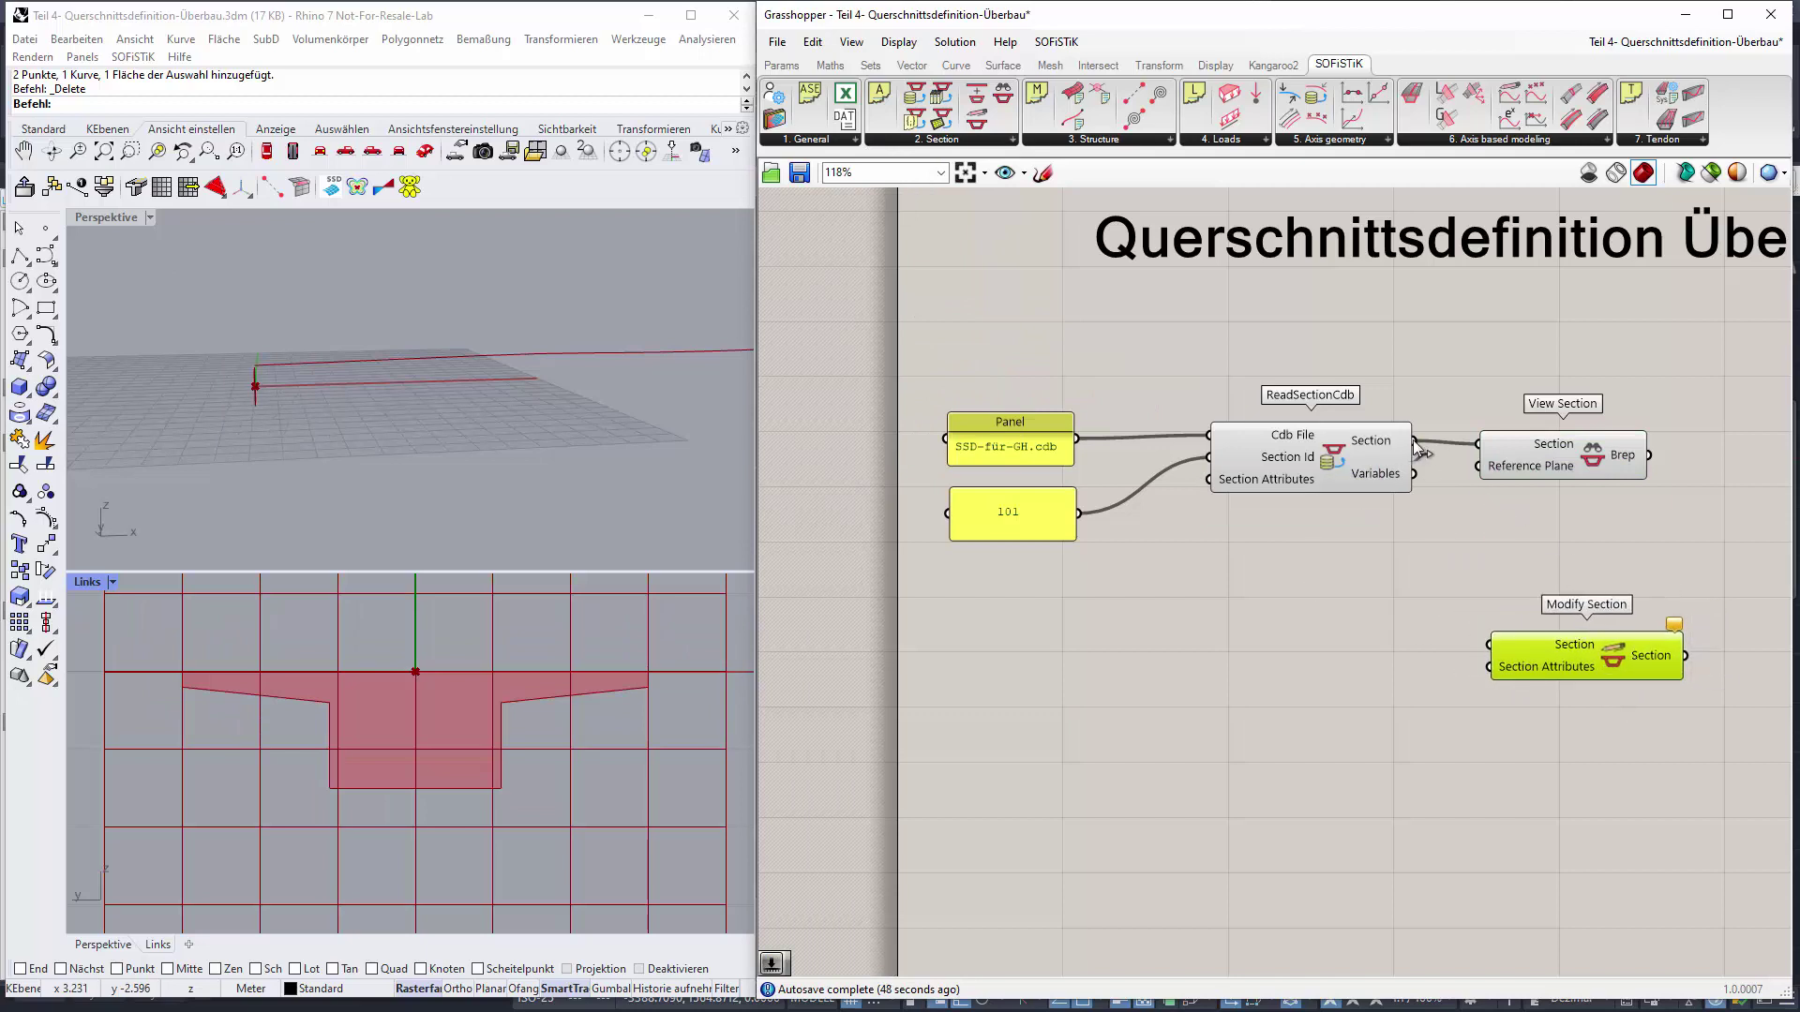
drag(1413, 442, 1487, 645)
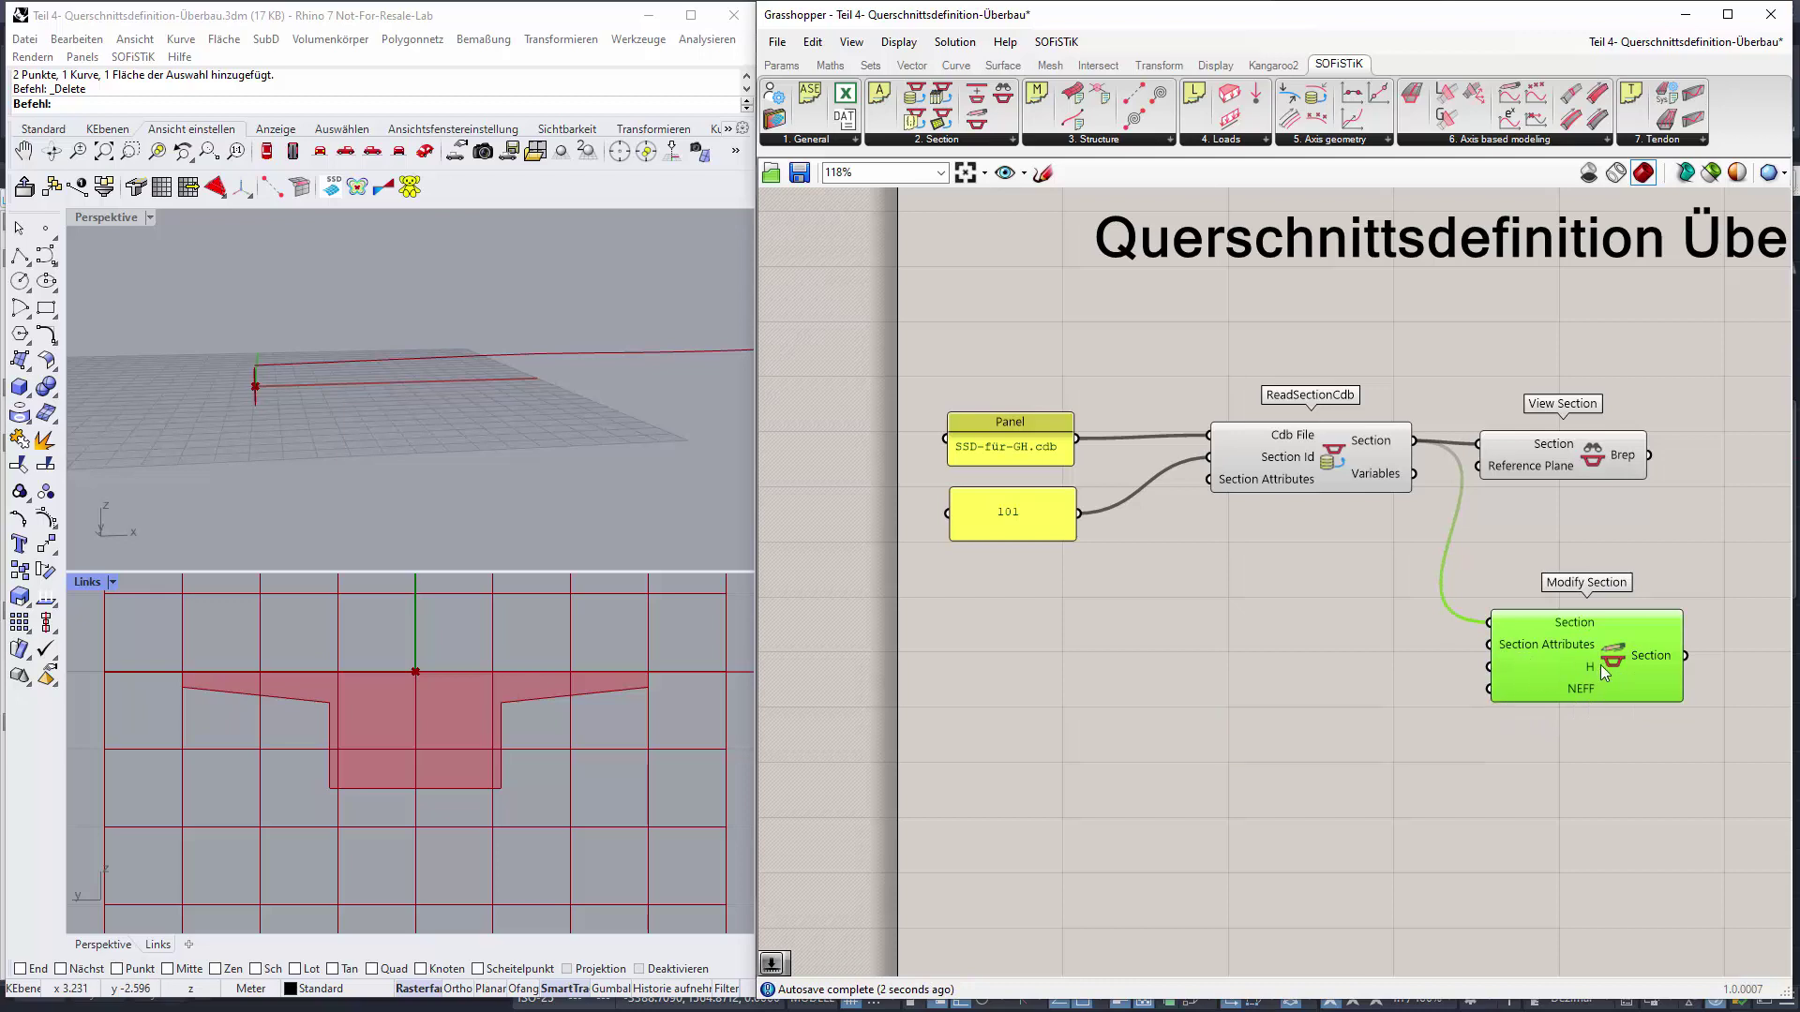
mouse_move(1586, 694)
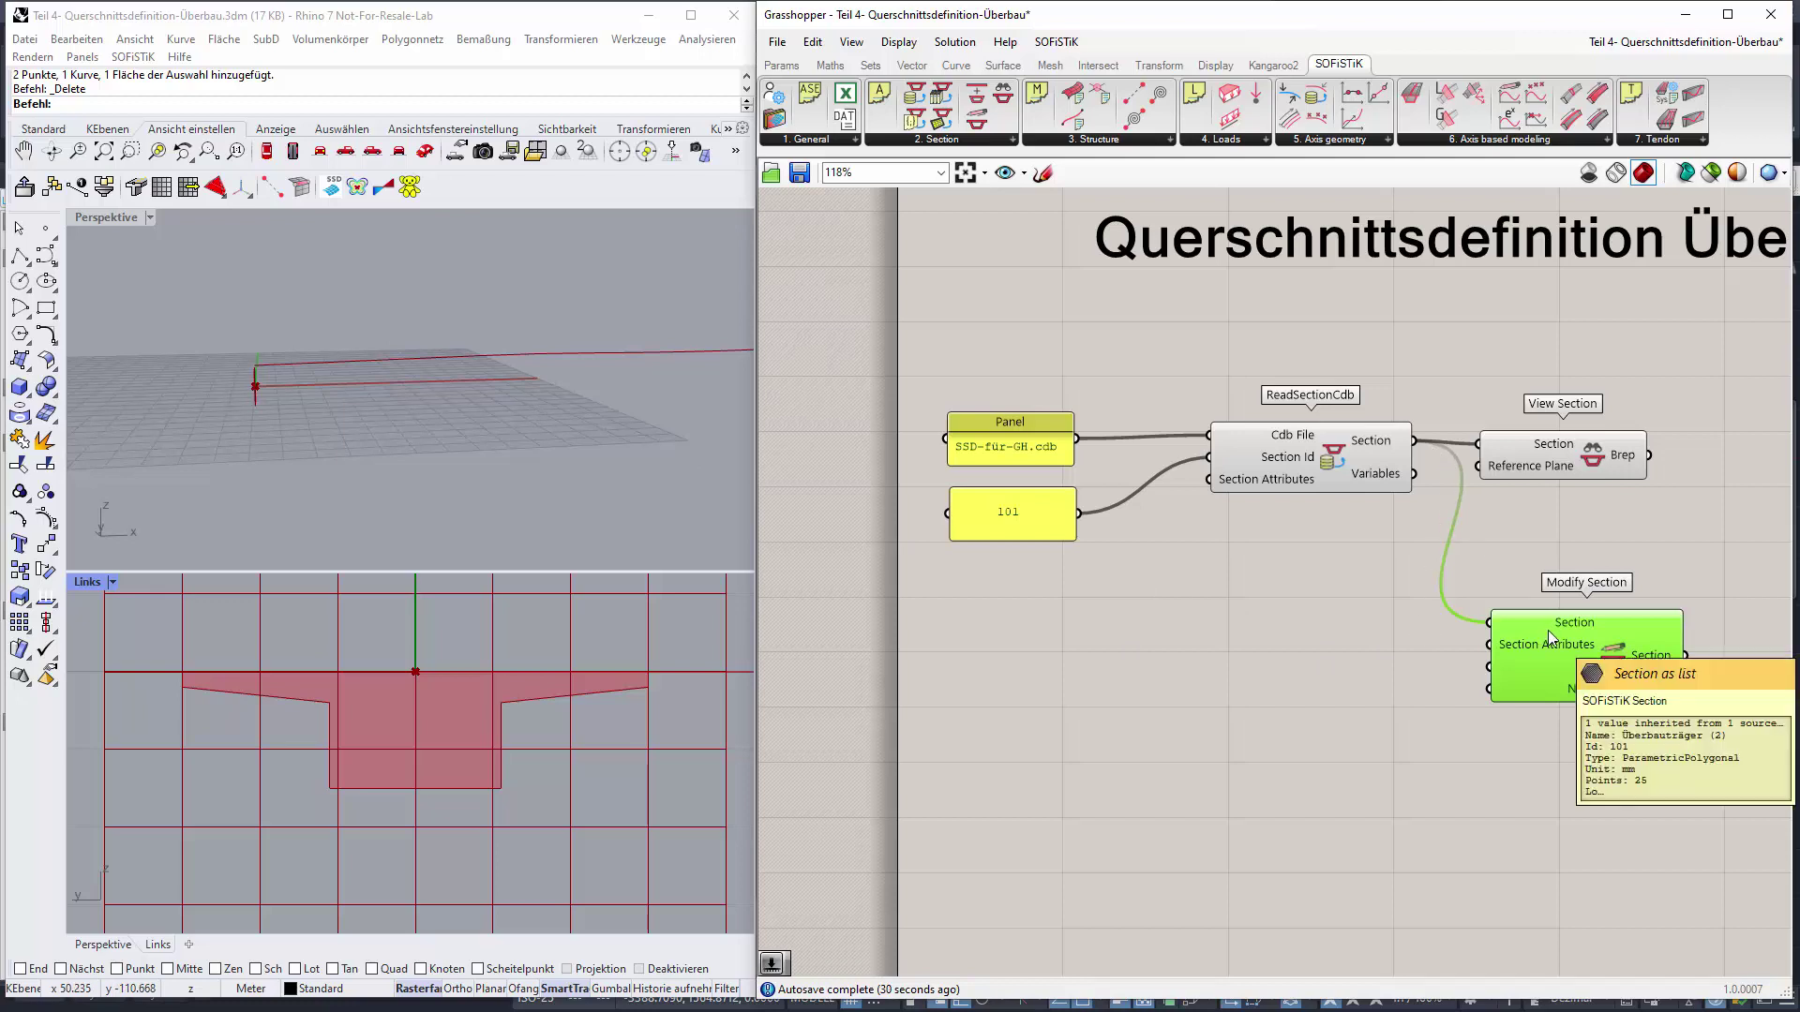
key(Delete)
Move the two panels, ReadSectionCdb and View Section together so they sit centred under the Querschnittsdefinition Überbau heading
scroll(1462, 600, down, 3)
right_drag(1469, 616, 1226, 567)
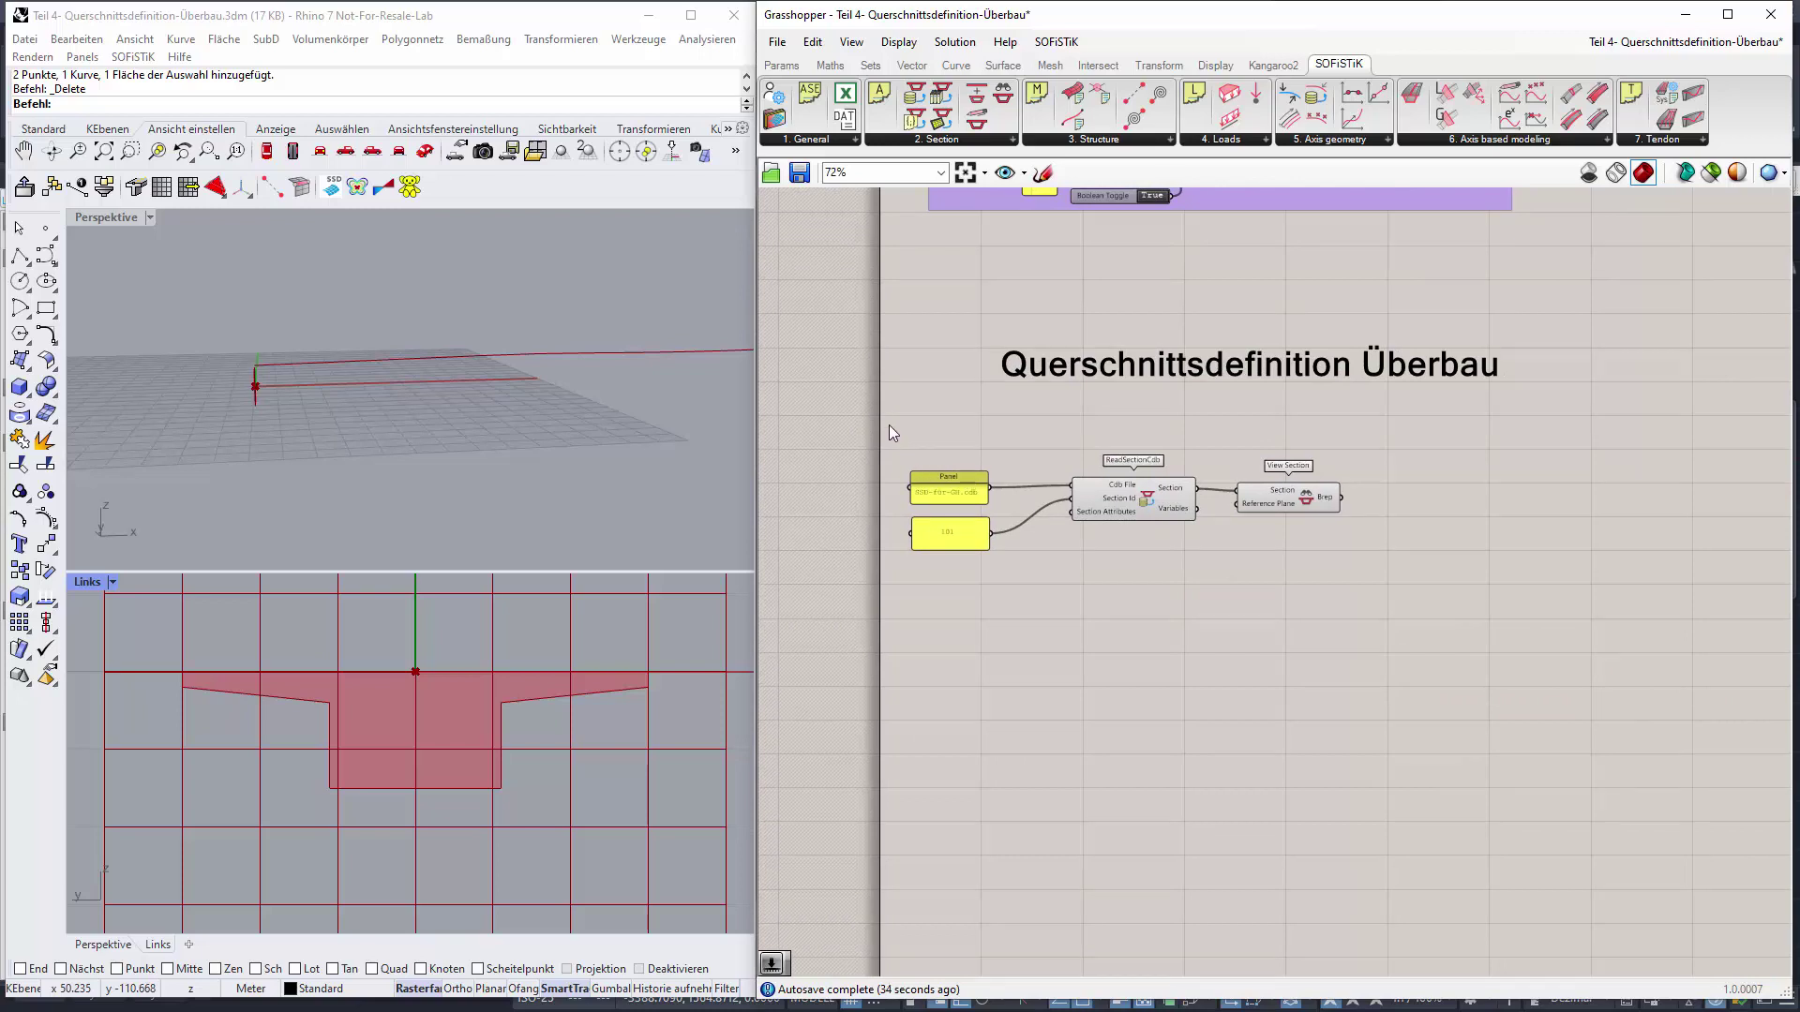
drag(888, 425, 1454, 594)
drag(1296, 509, 1401, 497)
click(1439, 617)
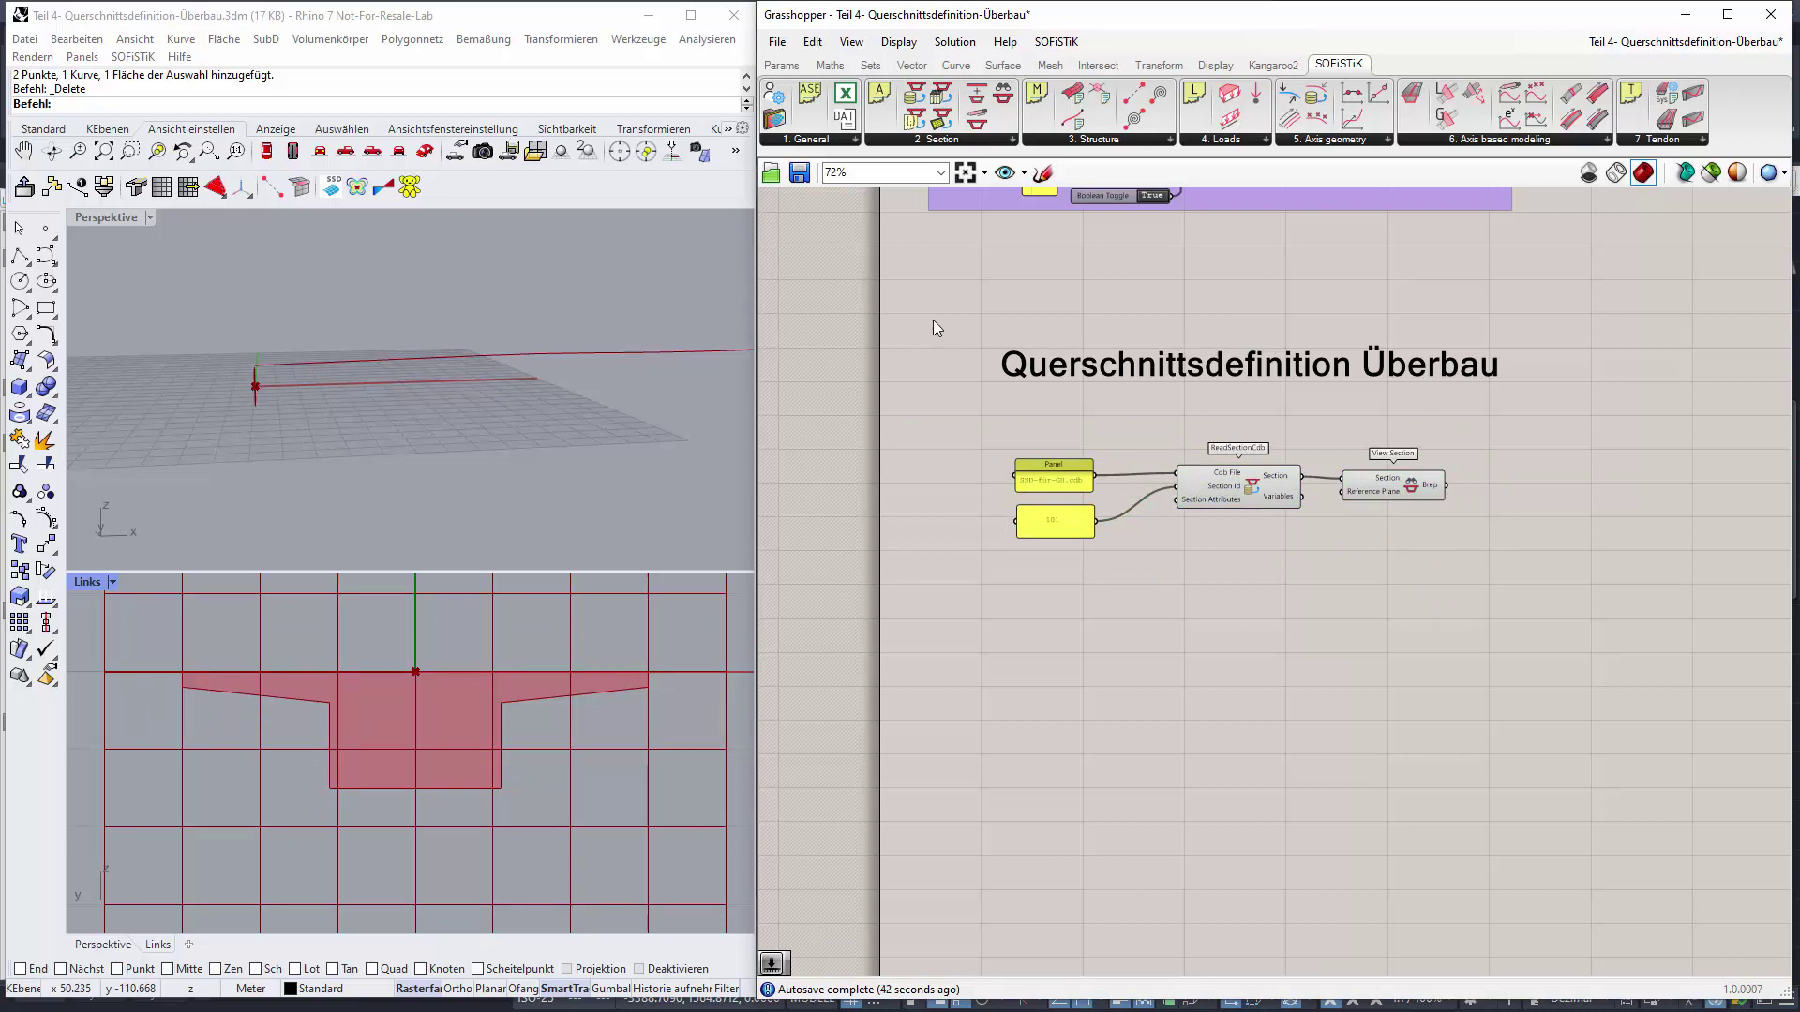
Group the Querschnittsdefinition Überbau heading with the two panels, ReadSectionCdb and View Section
mouse_move(952, 324)
mouse_down()
mouse_move(1395, 572)
mouse_move(1537, 582)
mouse_up()
right_click(1479, 529)
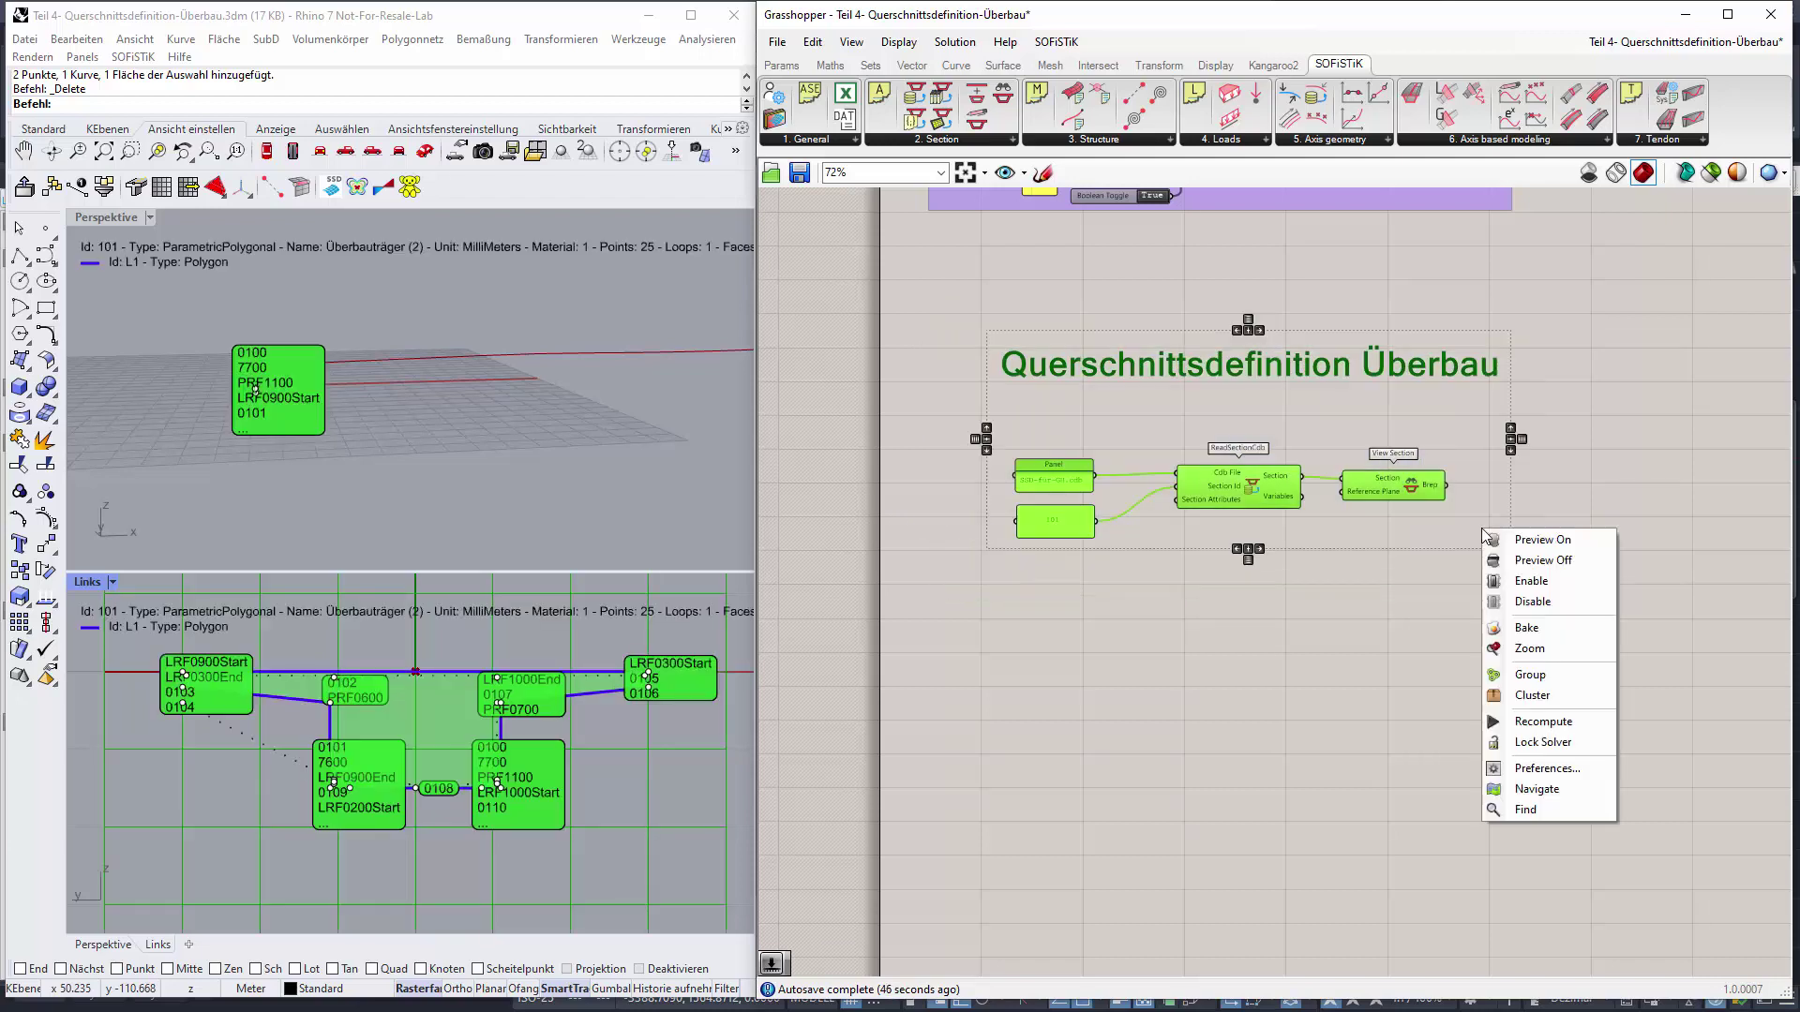
click(1544, 666)
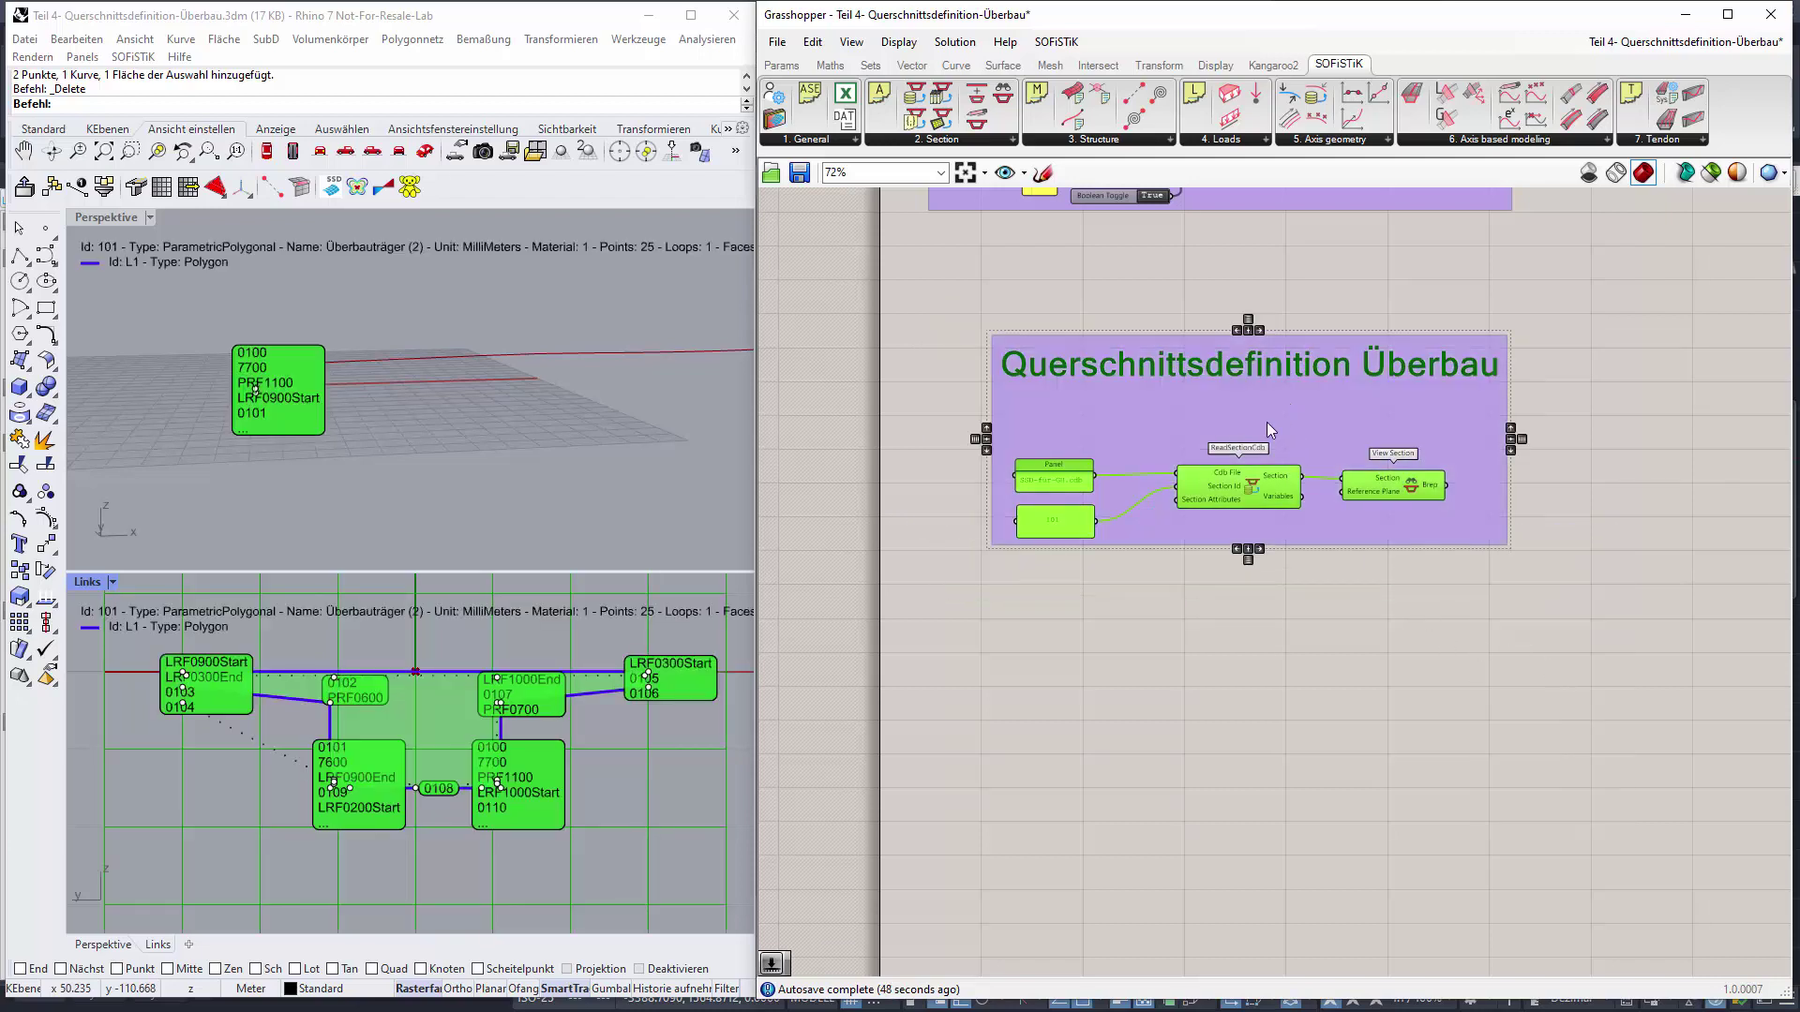
scroll(1267, 429, down, 4)
click(1262, 481)
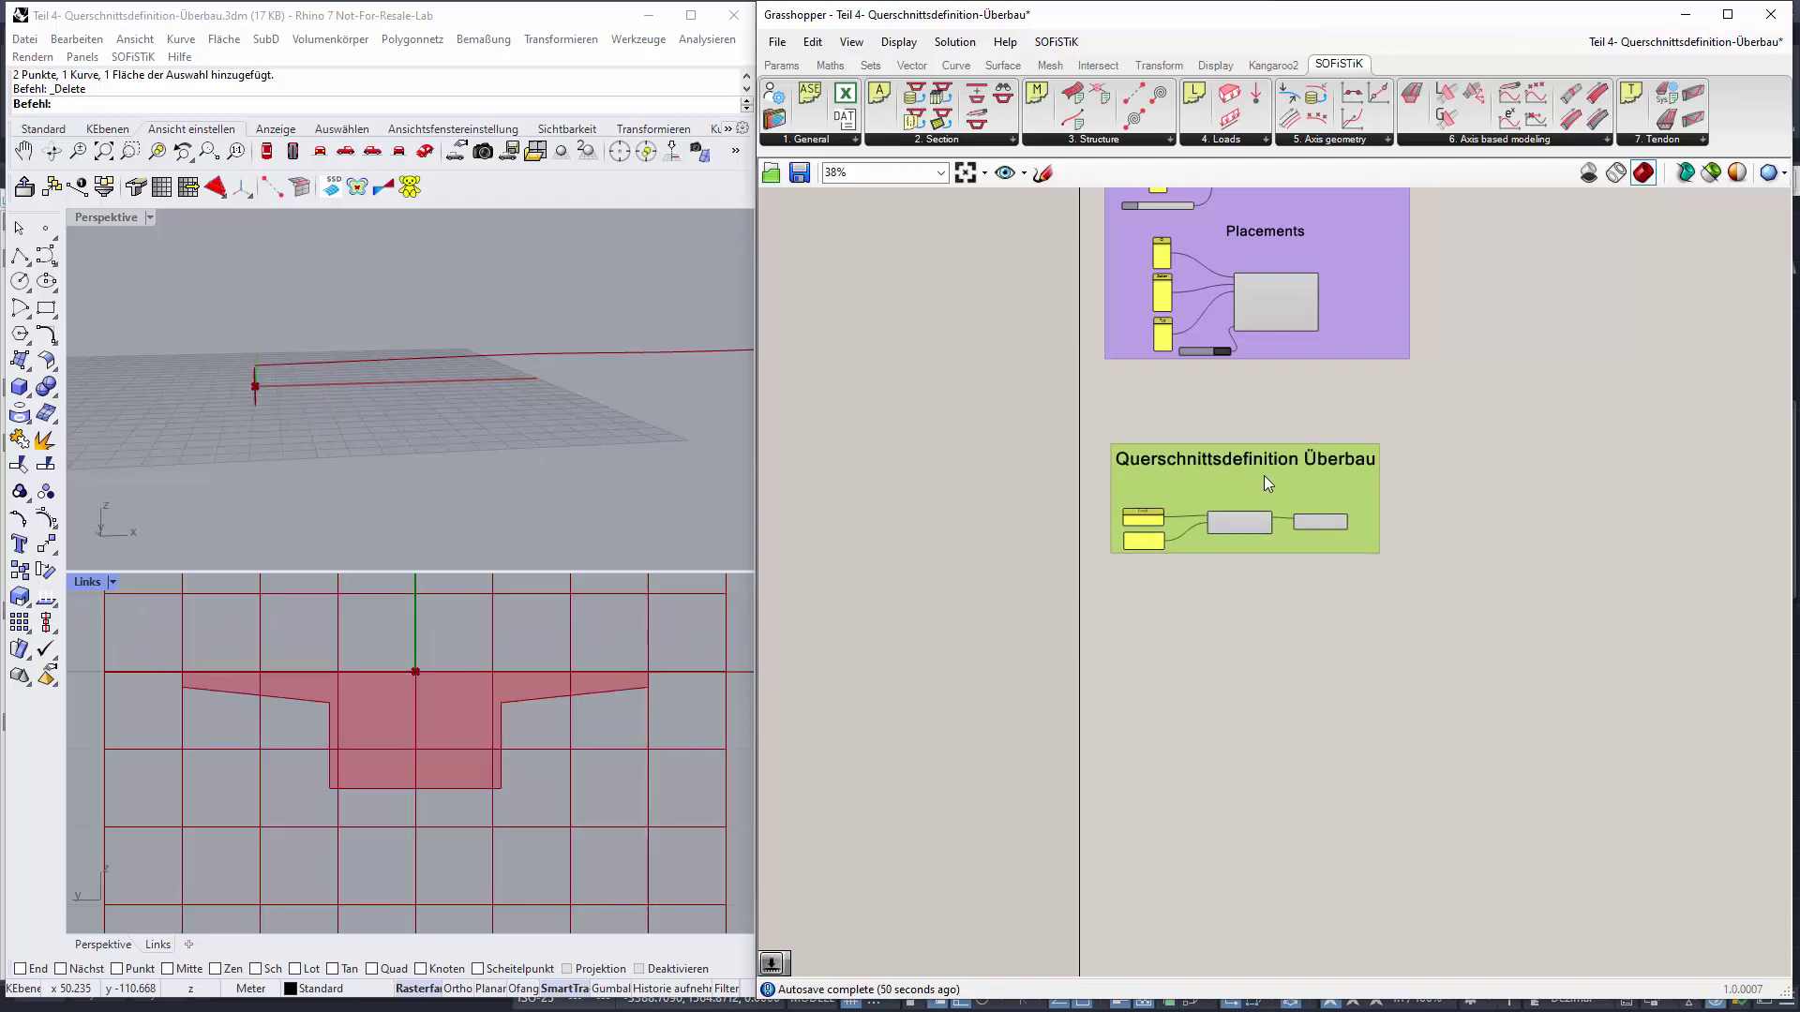
drag(1265, 477, 1265, 472)
scroll(1442, 463, down, 2)
right_drag(1544, 410, 1385, 465)
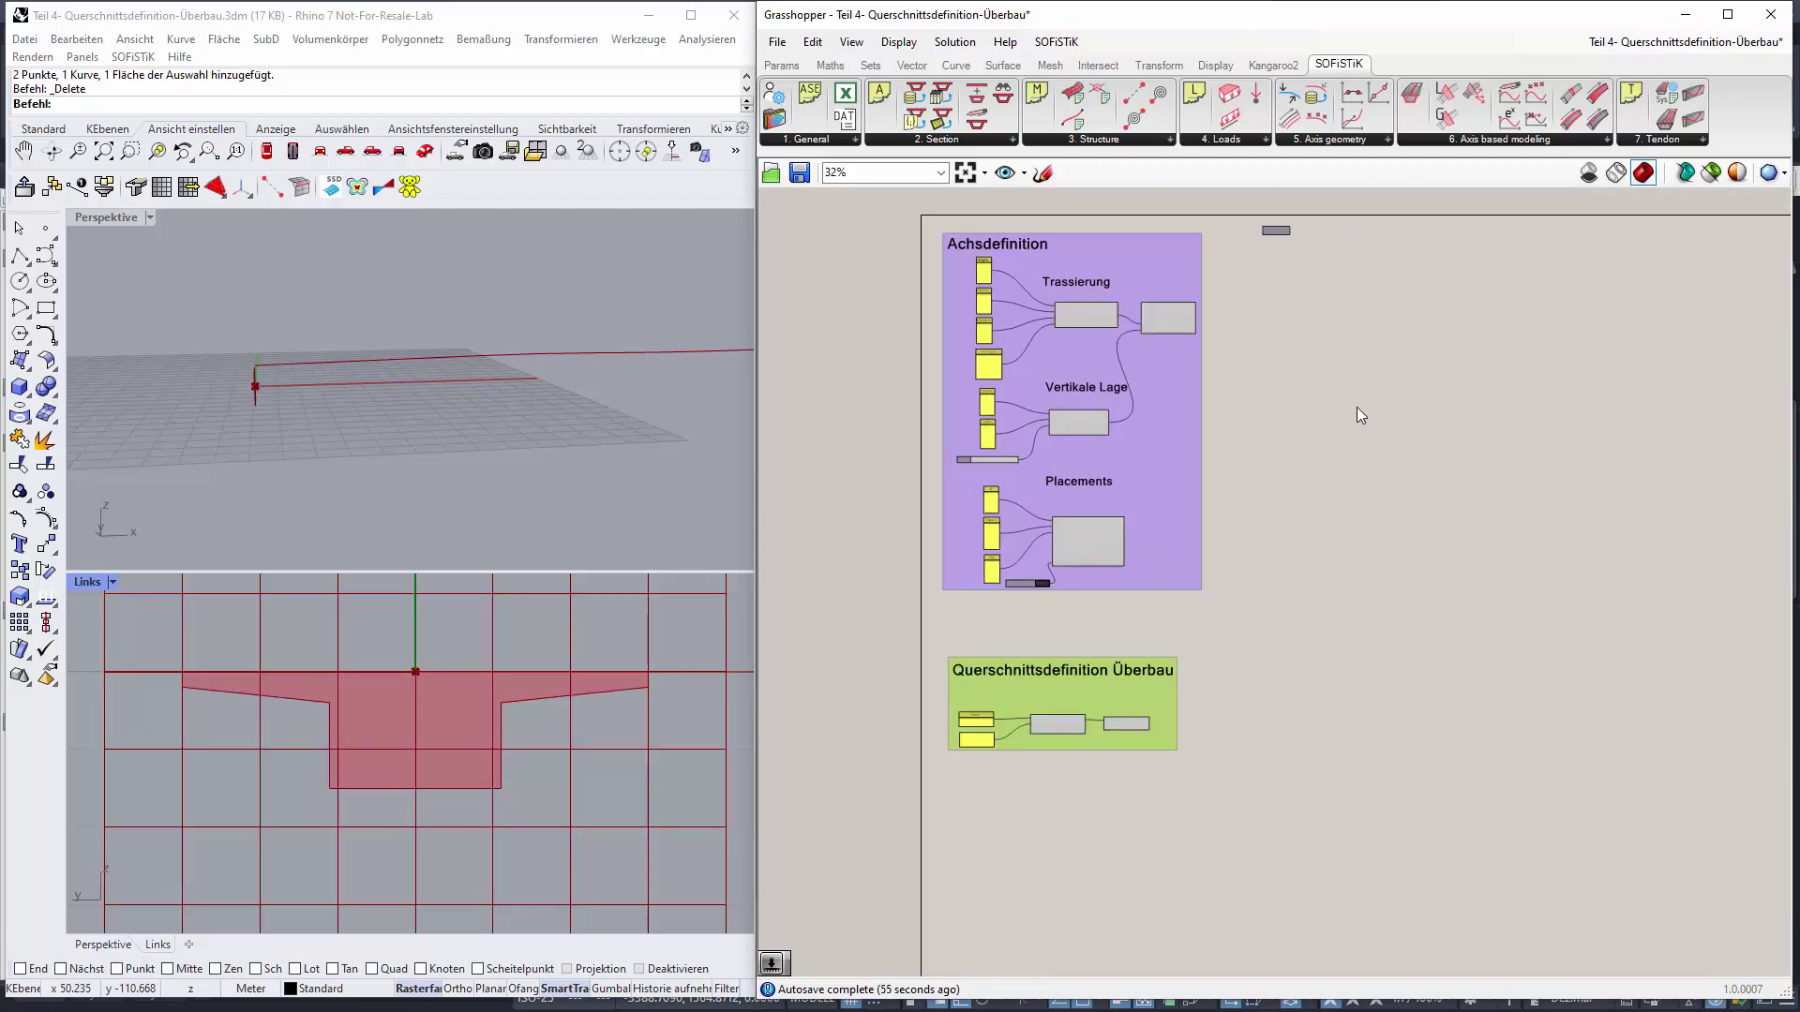